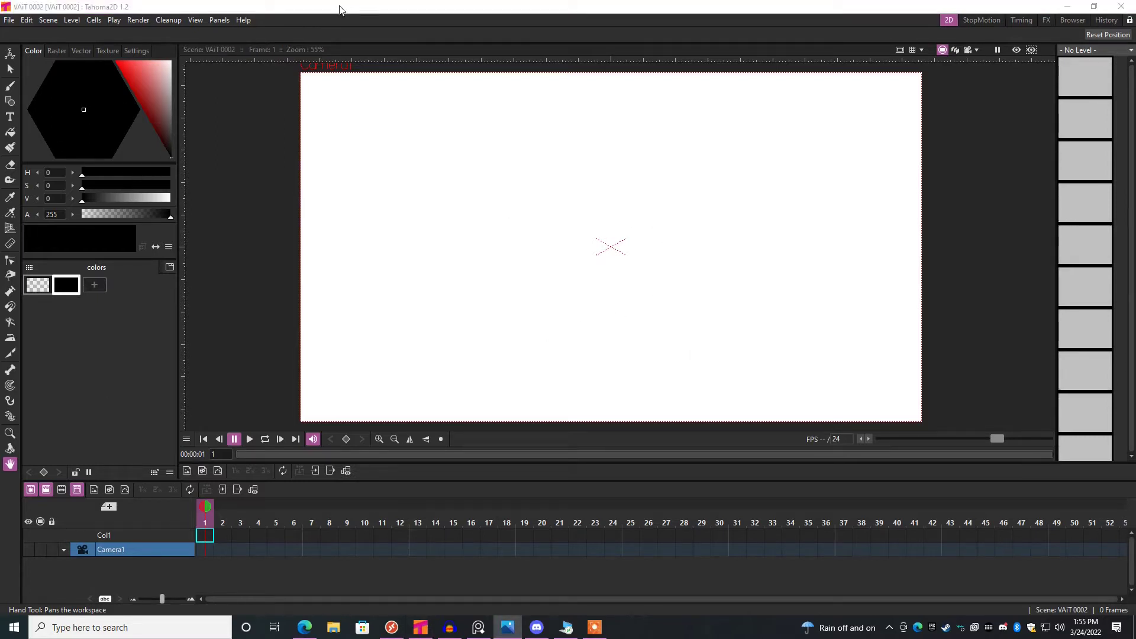
Create vector level BG, rename column Col1 to BG, and save the scene.
click(555, 271)
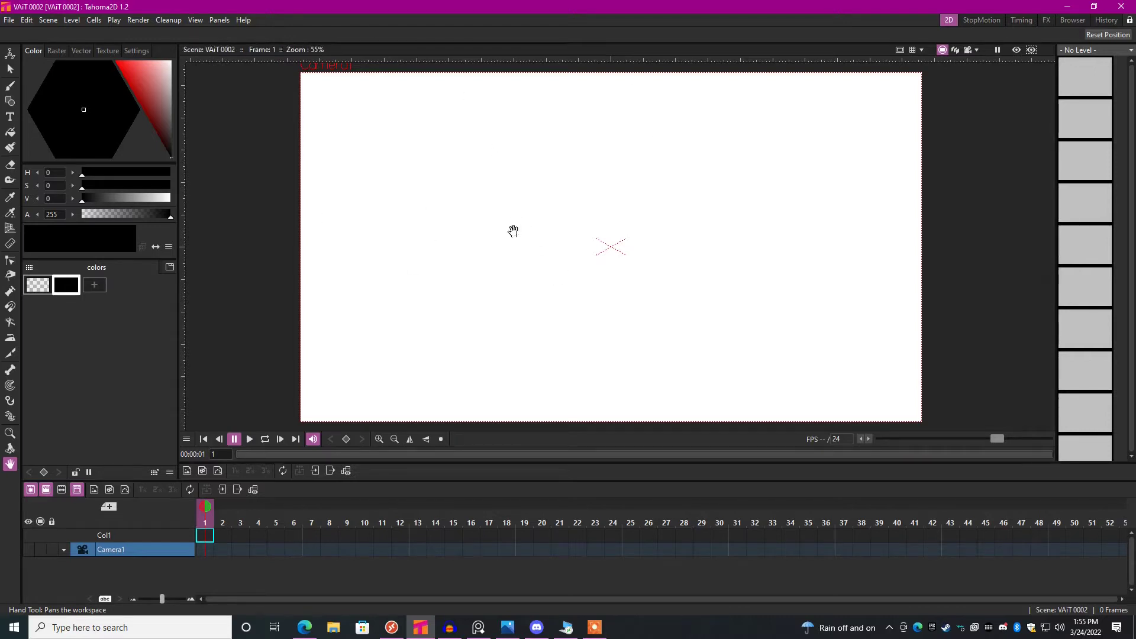
click(112, 507)
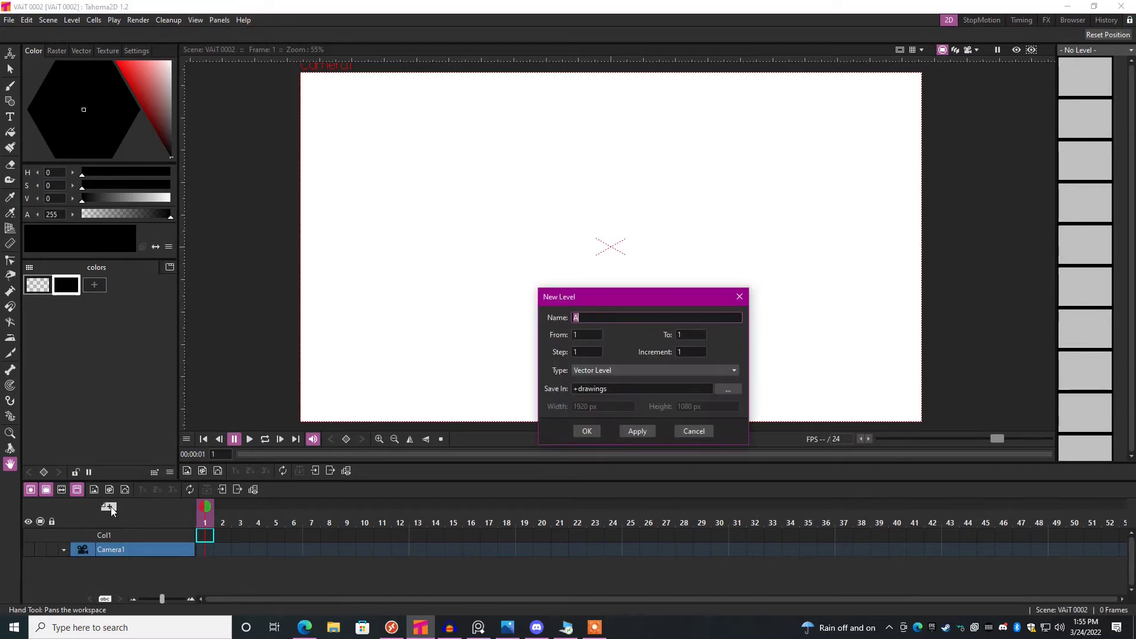
text(BG)
click(590, 430)
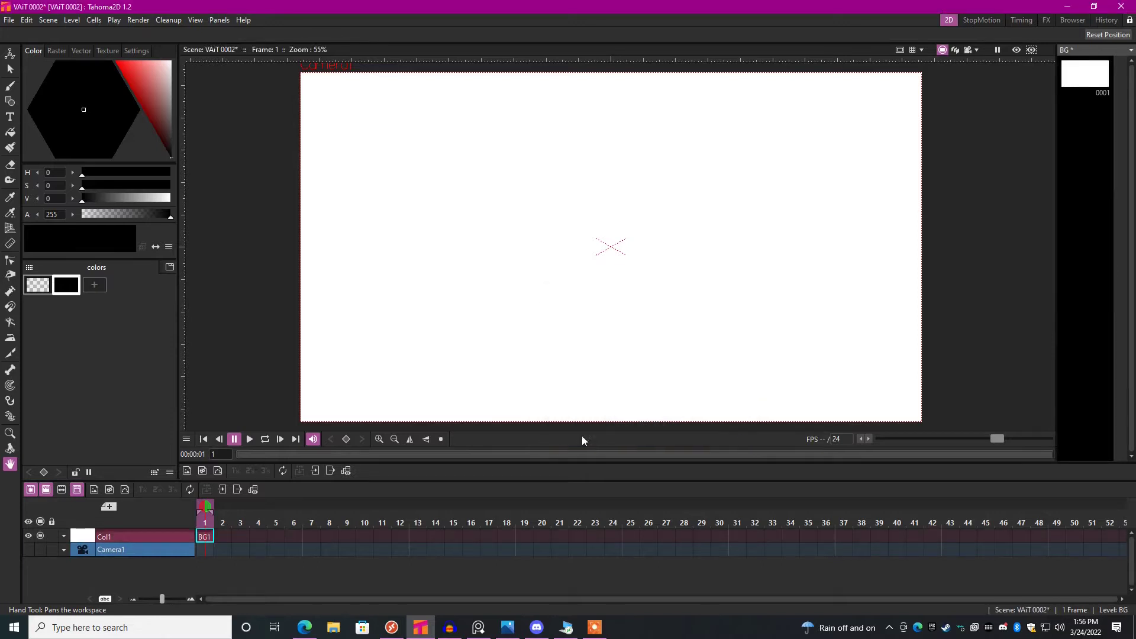
double_click(118, 536)
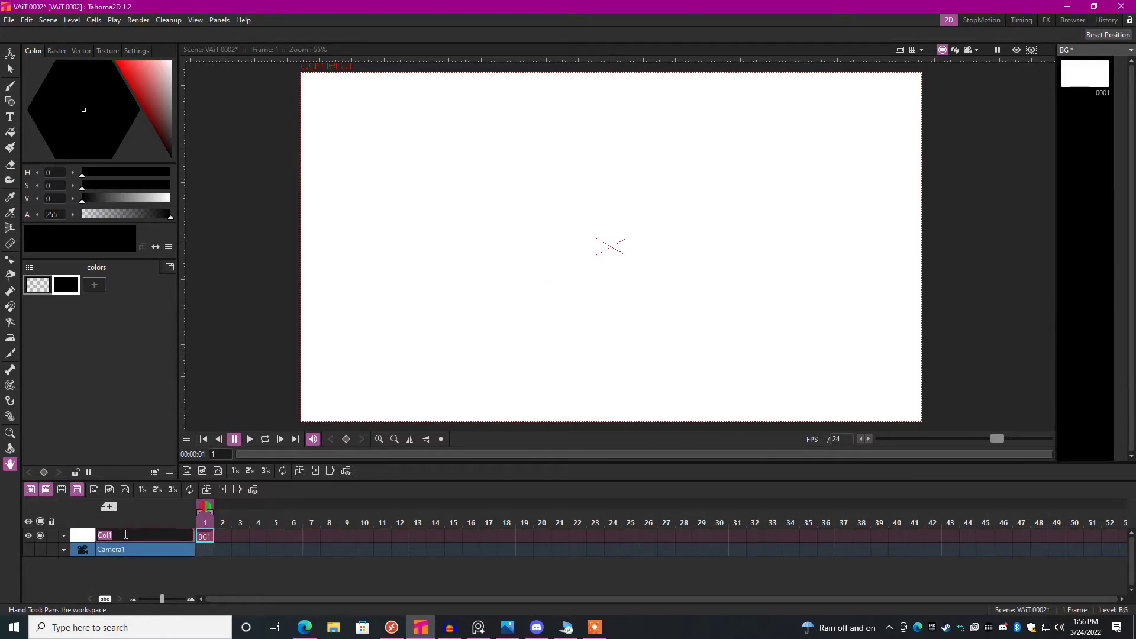
text(BG)
key(Return)
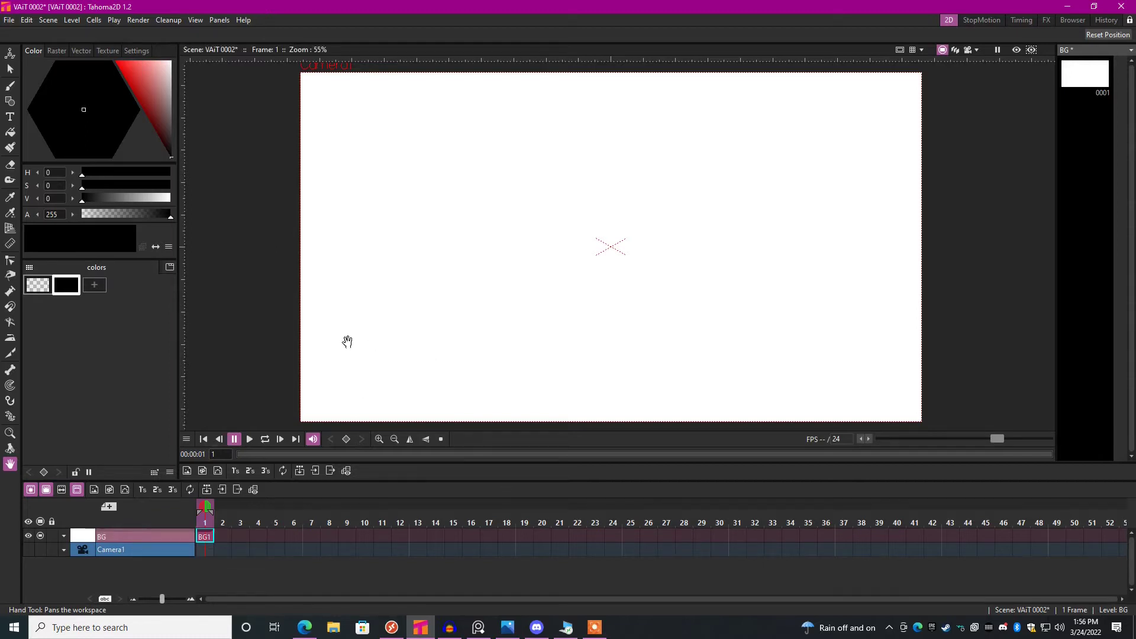
key(ctrl+s)
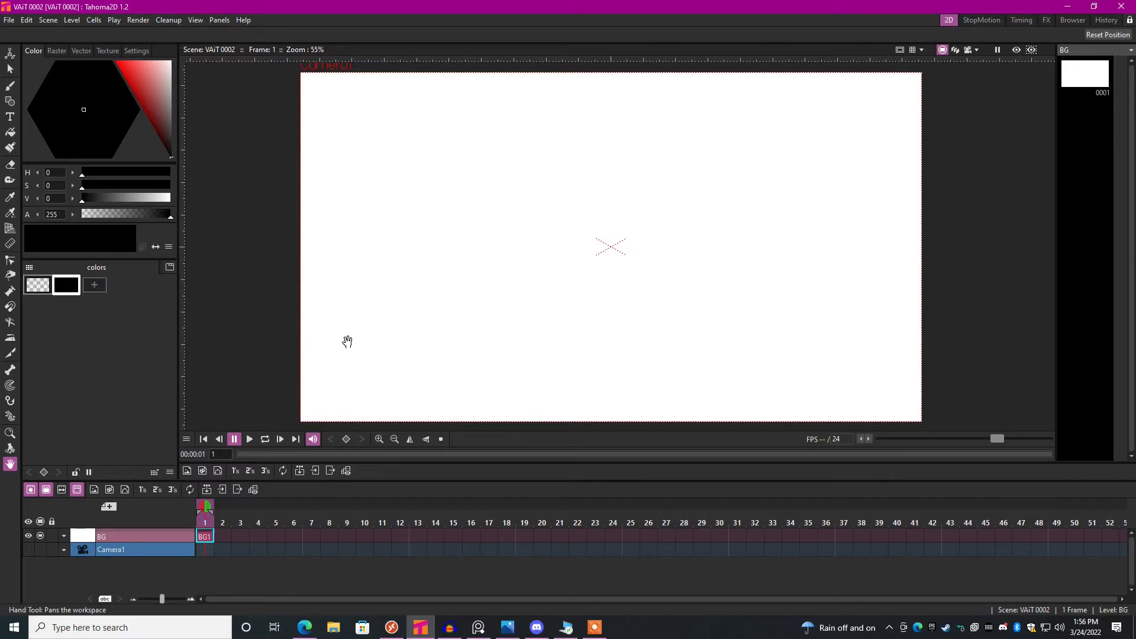
Create a second new level named A in its own column.
click(109, 507)
click(584, 431)
key(Return)
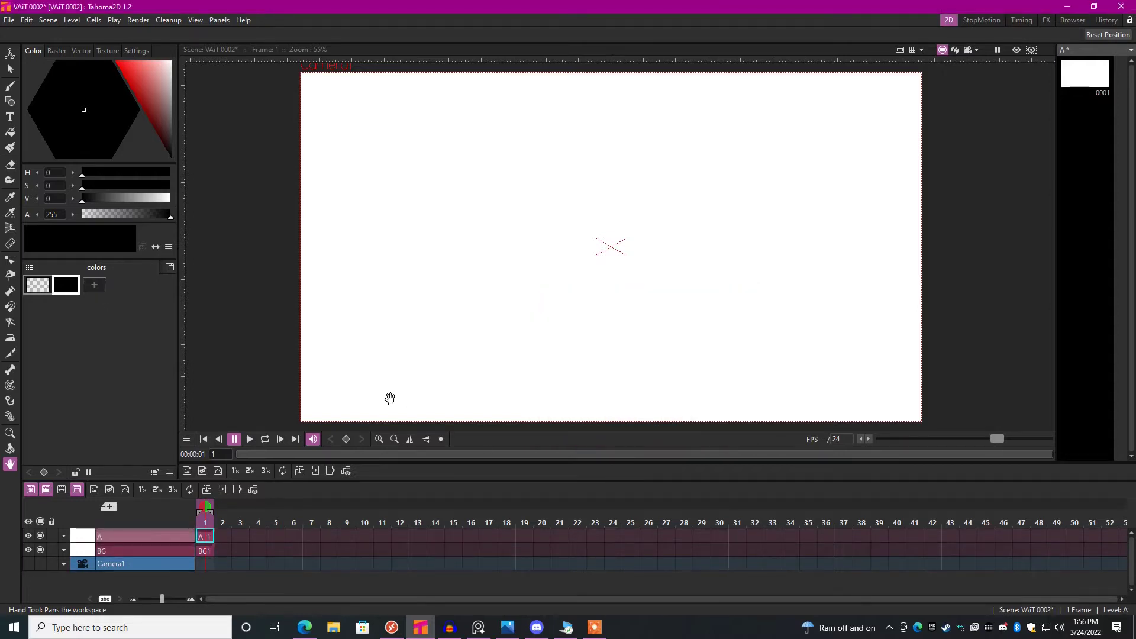
Check the FX schematic in the FX room, then return to the 2D room.
click(1047, 19)
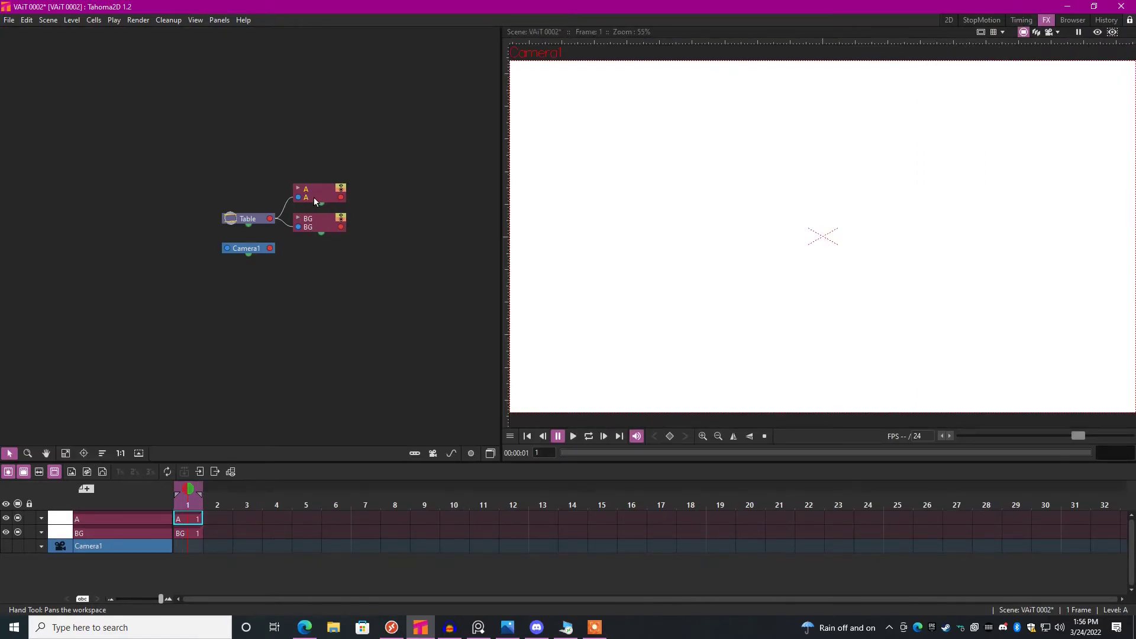
click(489, 453)
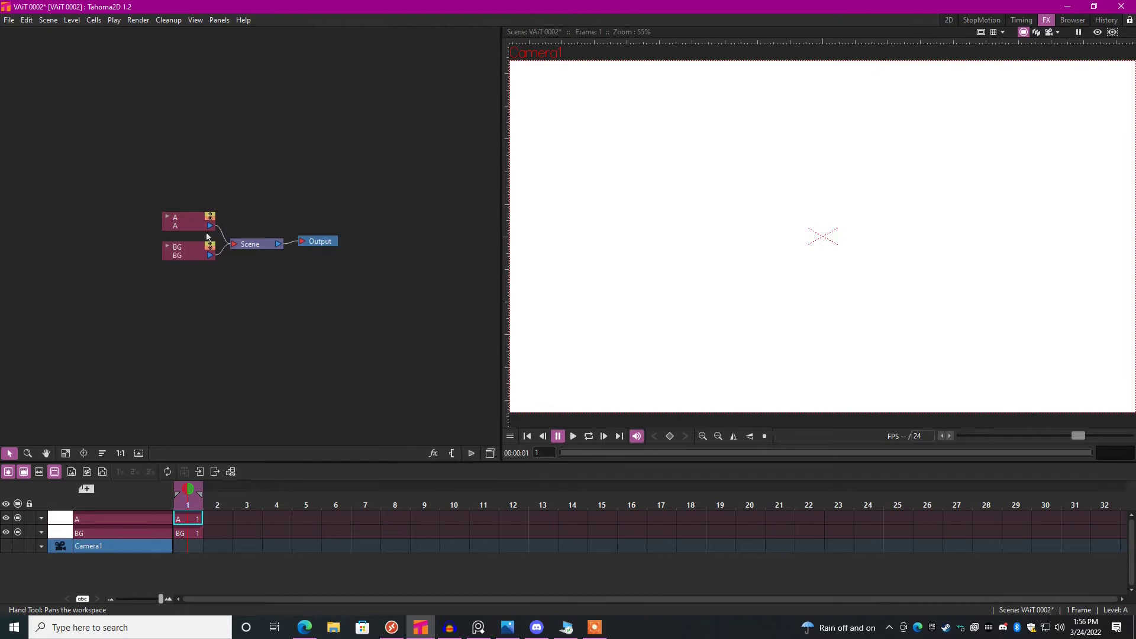
click(946, 19)
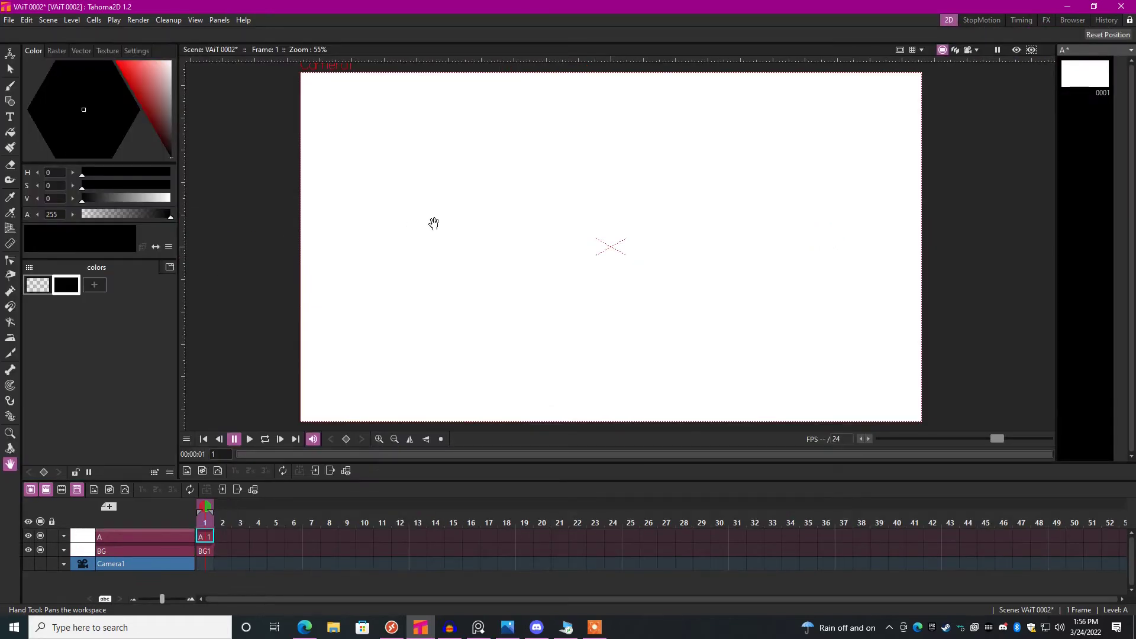
drag(624, 221, 607, 222)
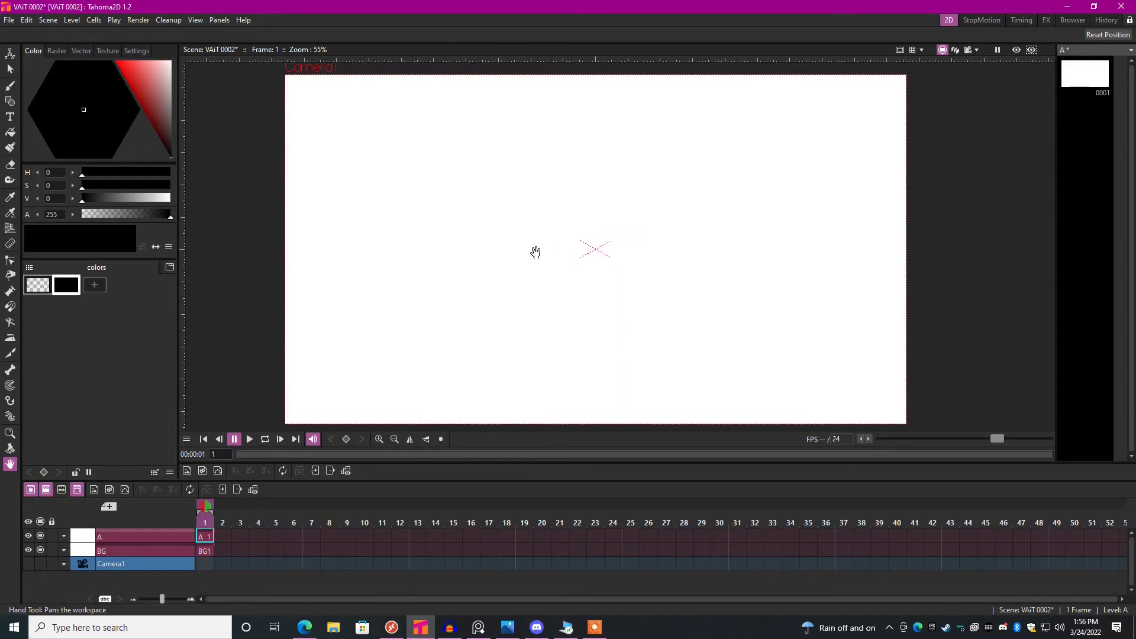
Brush the dwarf's big eyes, boxy face outline, helmet brim, dome and two horns.
click(11, 86)
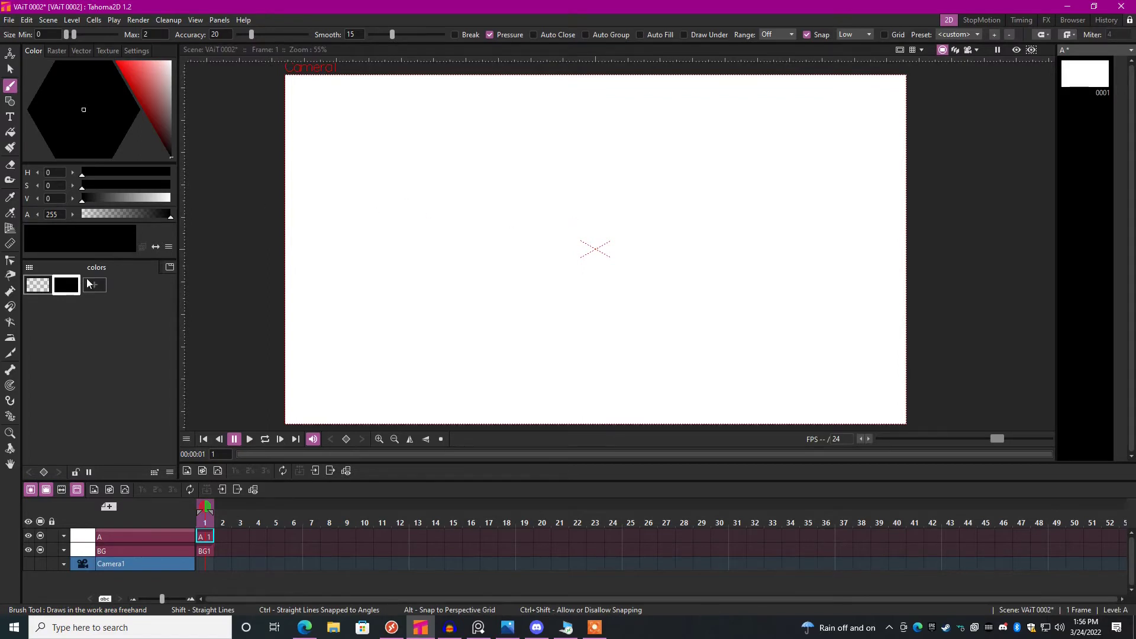
scroll(531, 234, up, 1)
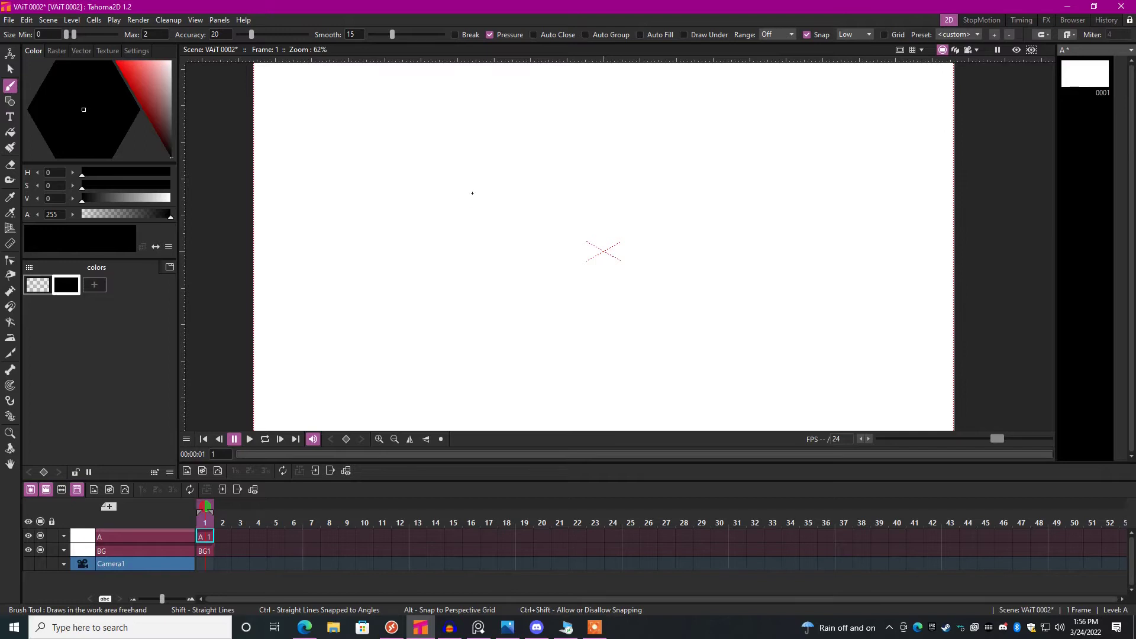
mouse_move(466, 189)
mouse_down()
mouse_move(424, 213)
mouse_move(444, 244)
mouse_move(481, 229)
mouse_move(472, 193)
mouse_move(510, 209)
mouse_move(528, 249)
mouse_move(553, 203)
mouse_move(536, 197)
mouse_up()
scroll(553, 194, up, 2)
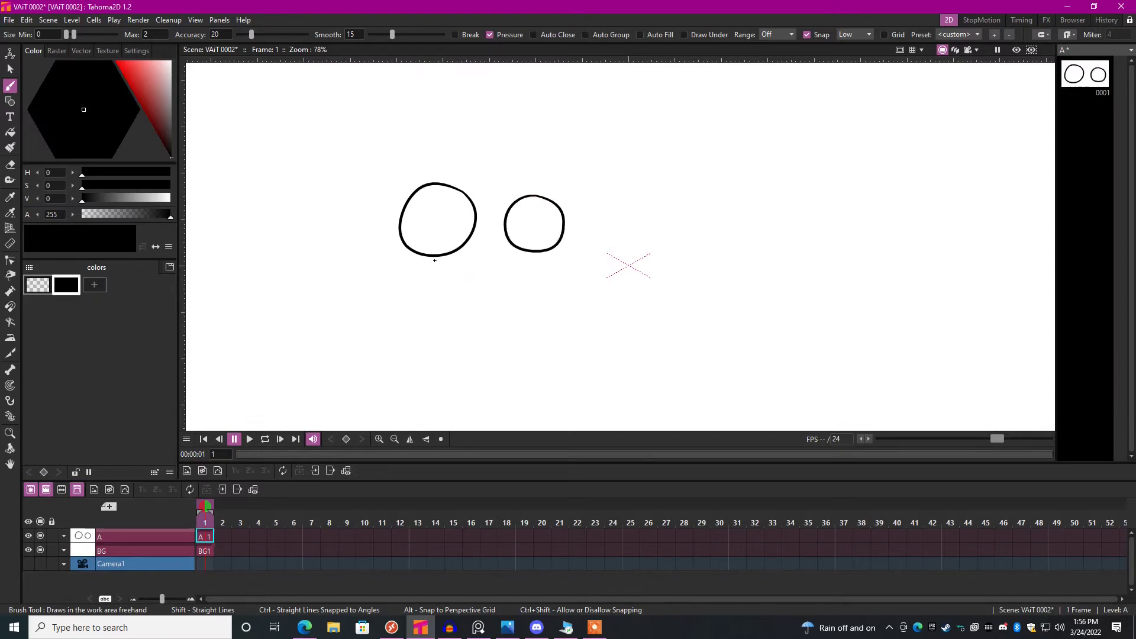
mouse_move(433, 259)
mouse_down()
mouse_move(435, 275)
mouse_move(473, 304)
mouse_move(512, 301)
mouse_move(532, 288)
mouse_move(533, 252)
mouse_up()
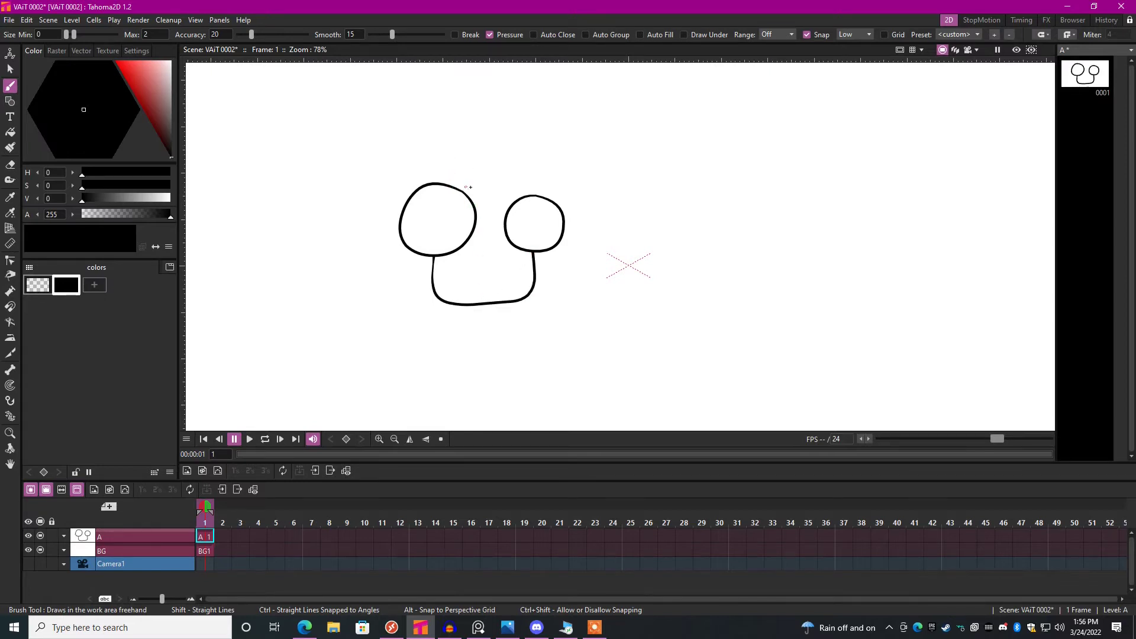
drag(475, 186, 533, 195)
mouse_move(436, 175)
mouse_down()
mouse_move(435, 186)
mouse_move(536, 189)
mouse_up()
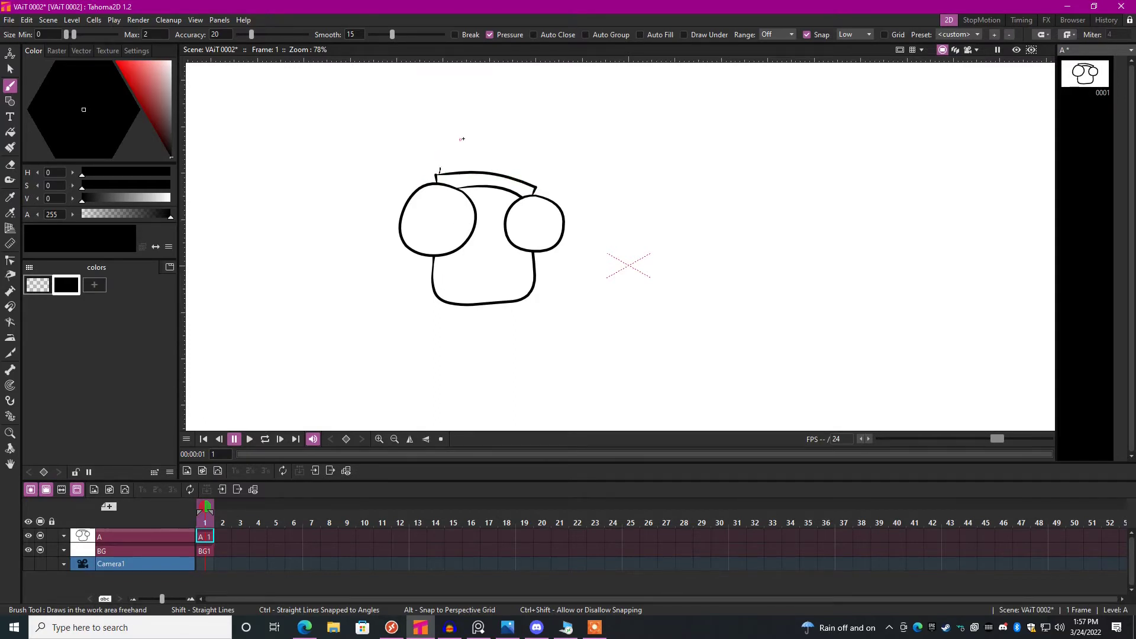
mouse_move(440, 172)
mouse_down()
mouse_move(487, 135)
mouse_move(534, 188)
mouse_up()
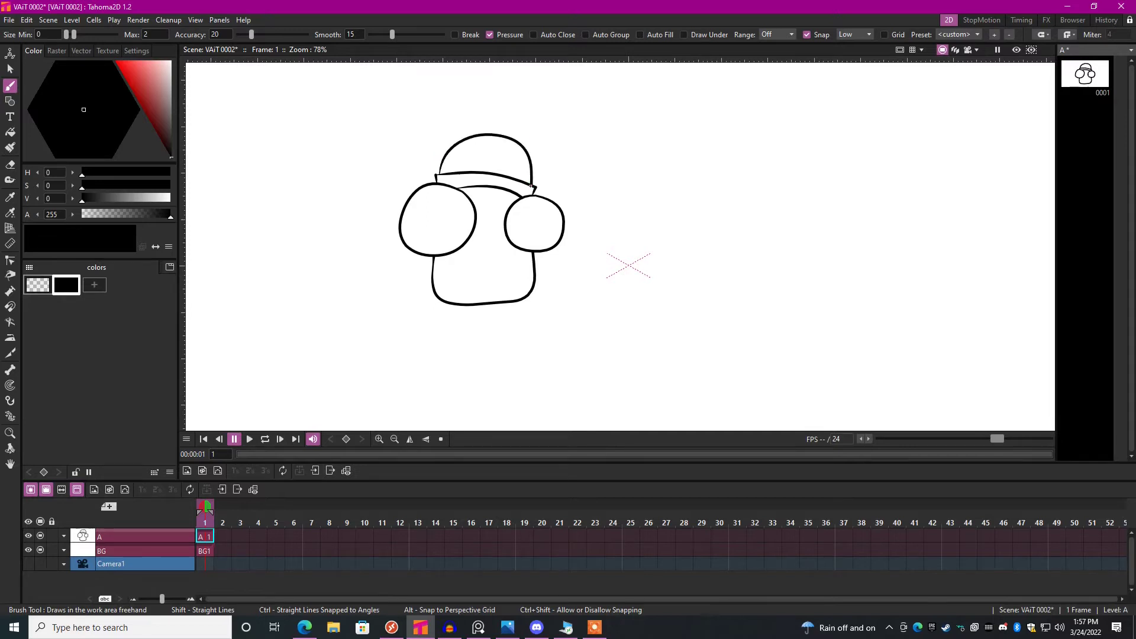
mouse_move(458, 141)
mouse_down()
mouse_move(446, 121)
mouse_move(450, 153)
mouse_up()
mouse_move(526, 152)
mouse_down()
mouse_move(547, 133)
mouse_move(538, 163)
mouse_up()
key(ctrl+z)
scroll(465, 242, up, 1)
scroll(444, 228, up, 3)
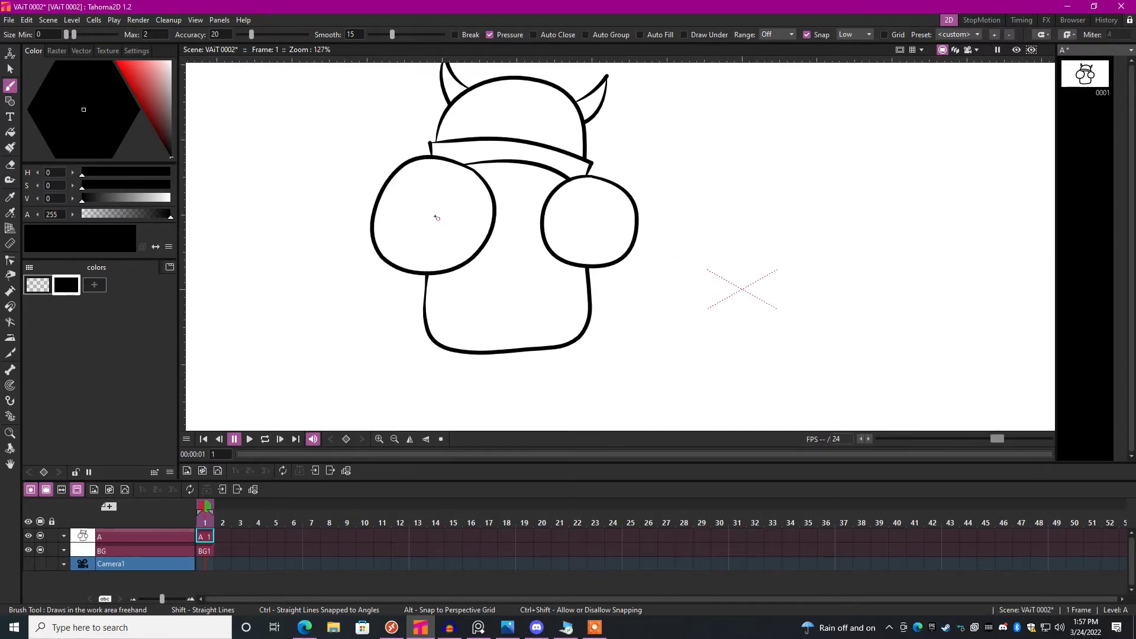
Draw pupils in both eyes and fill the left pupil black.
drag(426, 206, 427, 206)
key(f)
click(428, 218)
key(b)
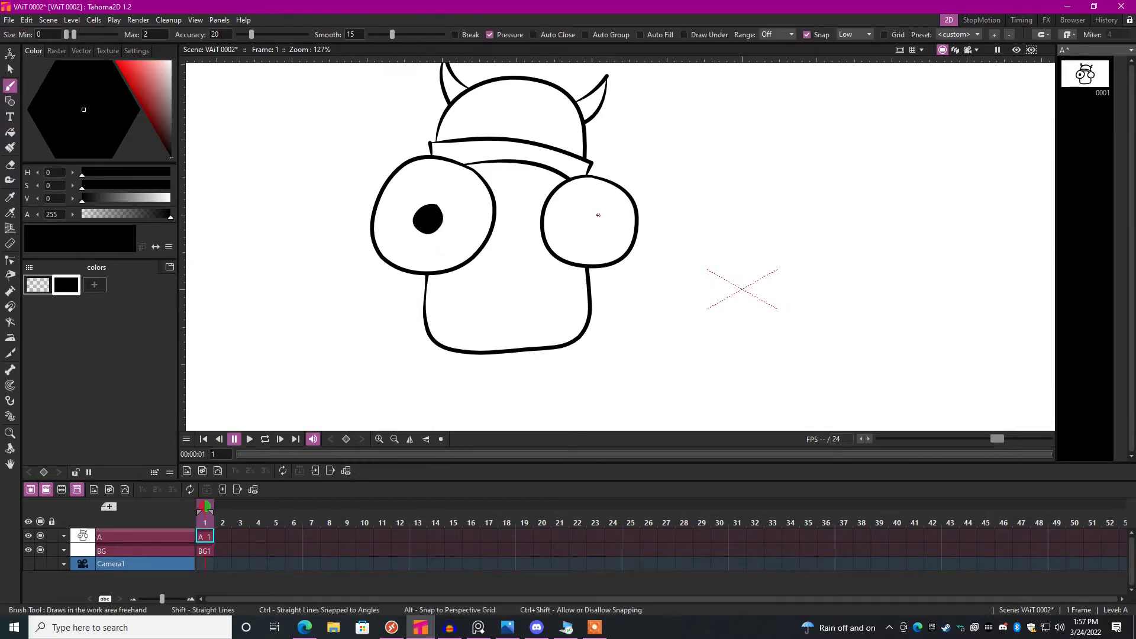
drag(593, 216, 594, 215)
Fill the right pupil black, then draw the open mouth with tongue lines.
key(f)
click(593, 220)
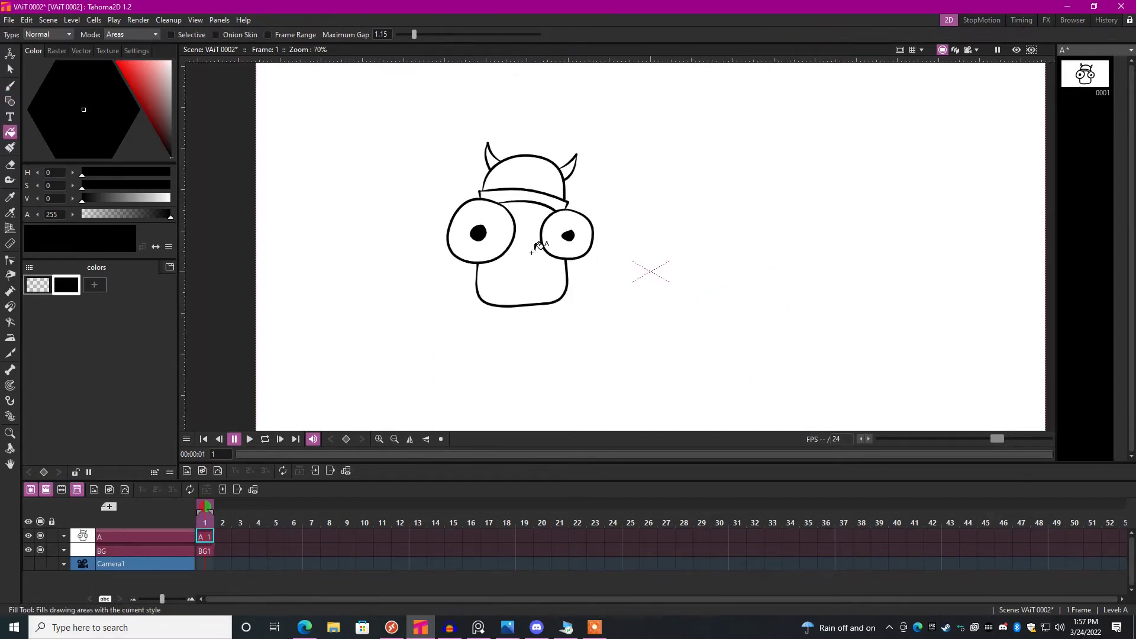
scroll(568, 266, down, 4)
scroll(548, 285, up, 3)
key(b)
scroll(495, 207, up, 2)
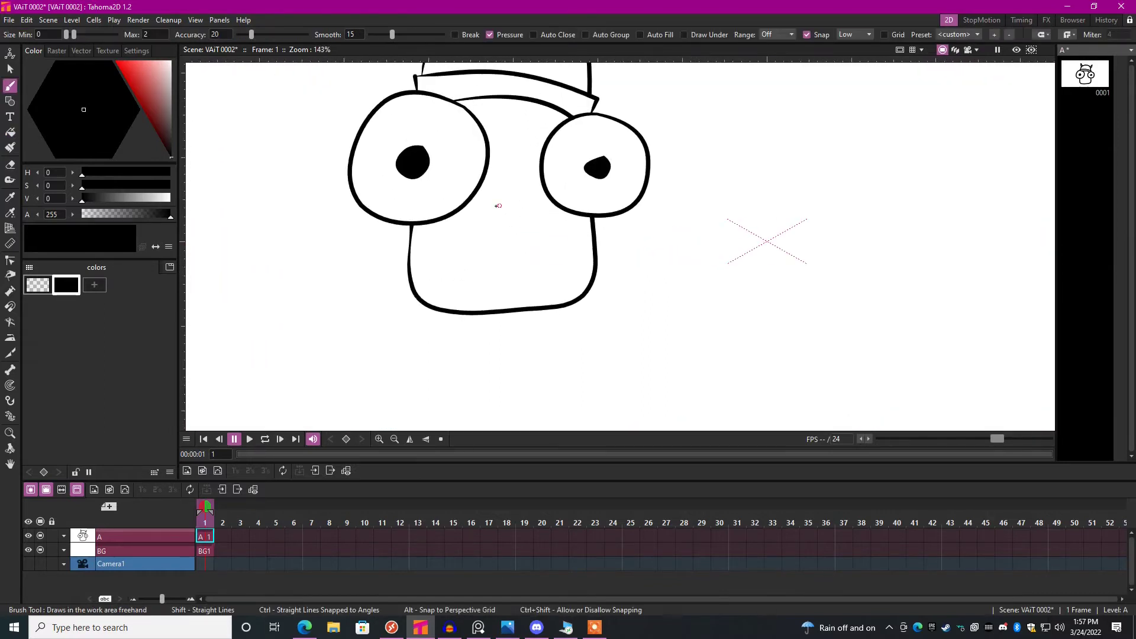
mouse_move(532, 205)
mouse_down()
mouse_move(489, 210)
mouse_move(489, 249)
mouse_move(510, 282)
mouse_move(533, 267)
mouse_move(534, 205)
mouse_up()
scroll(497, 267, up, 2)
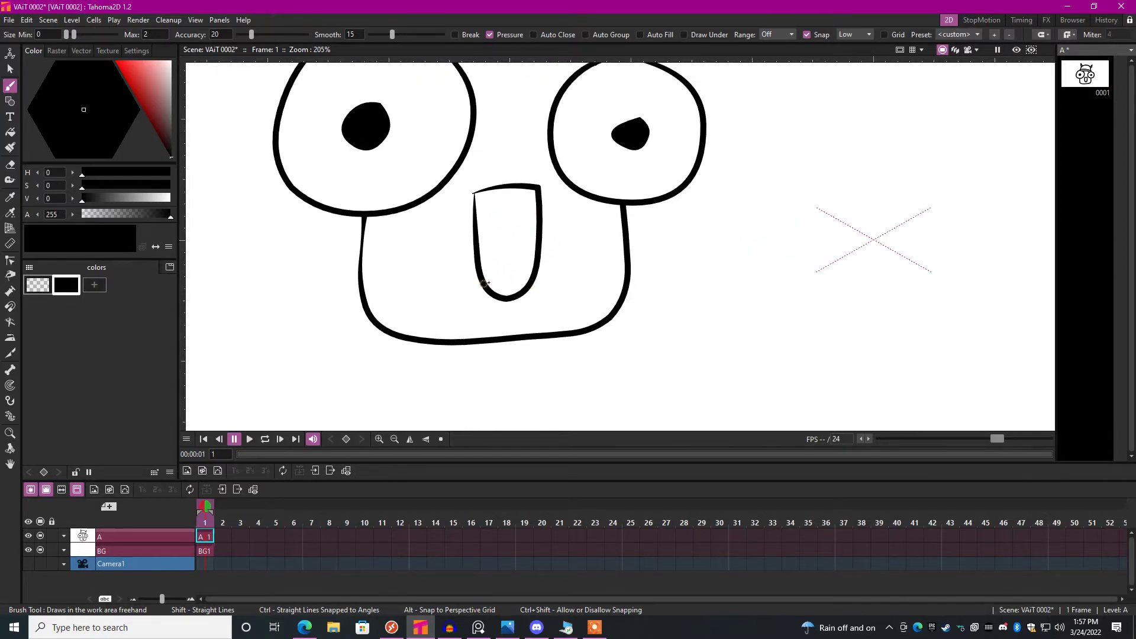
mouse_move(491, 280)
mouse_down()
mouse_move(536, 277)
mouse_move(478, 259)
mouse_up()
scroll(497, 221, down, 3)
scroll(497, 222, down, 2)
scroll(527, 277, up, 1)
scroll(527, 277, up, 1)
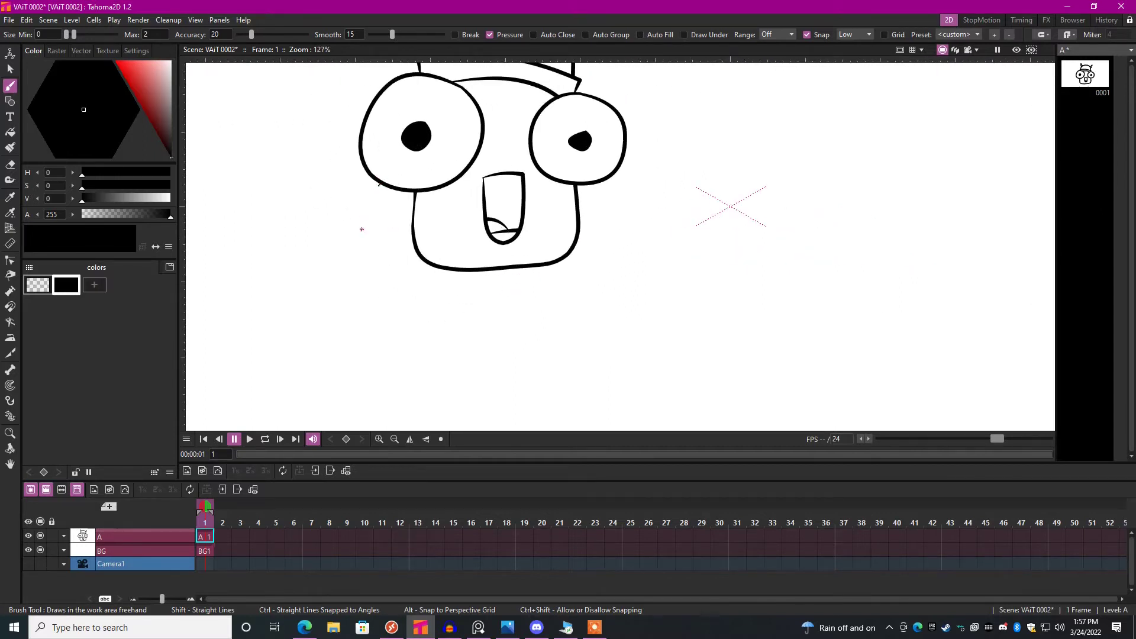
Draw the jagged beard outline down to its point, undoing stray strokes.
mouse_move(380, 185)
mouse_down()
mouse_move(360, 229)
mouse_move(391, 233)
mouse_move(371, 302)
mouse_move(424, 300)
mouse_move(539, 396)
mouse_up()
key(ctrl+z)
middle_click(527, 322)
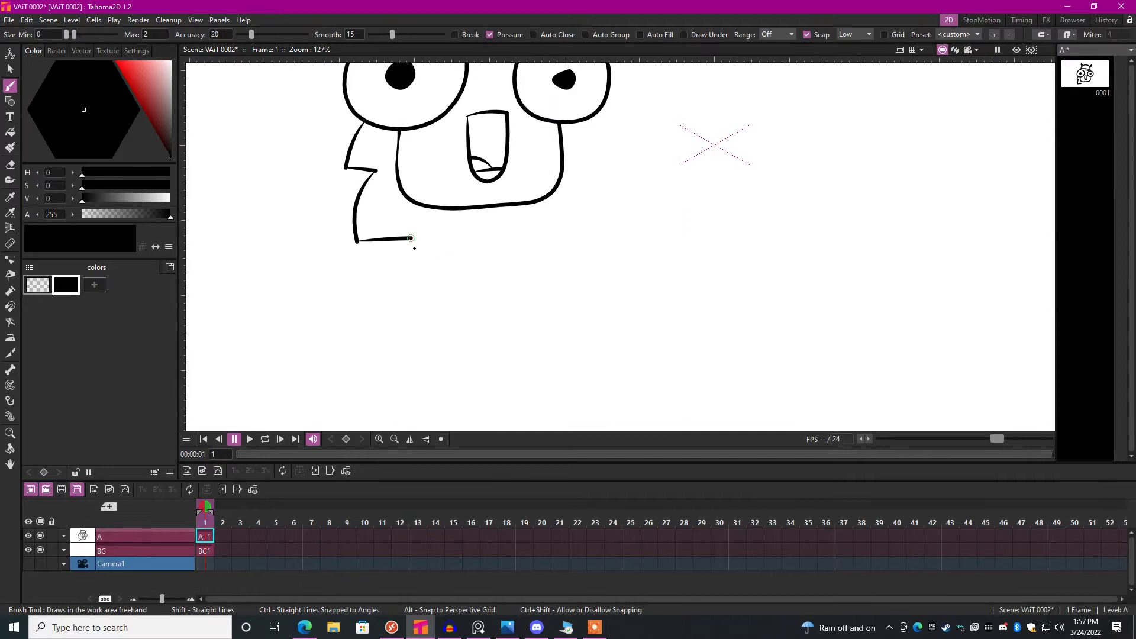
mouse_move(412, 240)
mouse_down()
mouse_move(495, 318)
mouse_move(556, 234)
mouse_move(617, 234)
mouse_move(584, 166)
mouse_move(624, 161)
mouse_move(619, 146)
mouse_up()
scroll(591, 114, down, 4)
scroll(568, 178, down, 2)
scroll(539, 200, up, 1)
scroll(540, 201, up, 2)
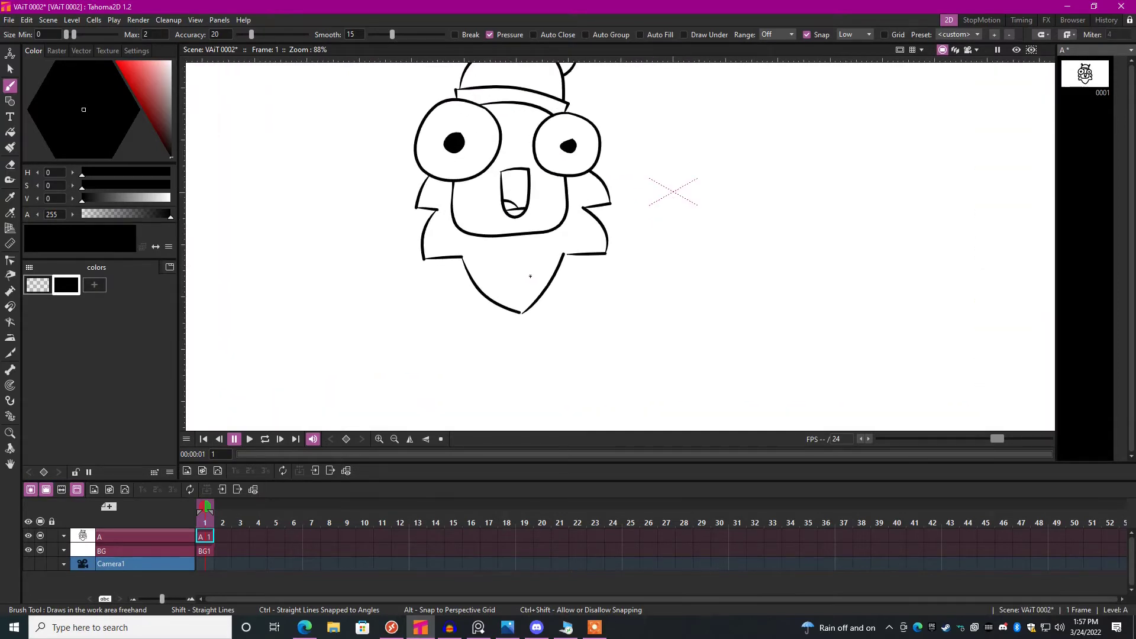
scroll(538, 290, up, 1)
scroll(538, 290, up, 1)
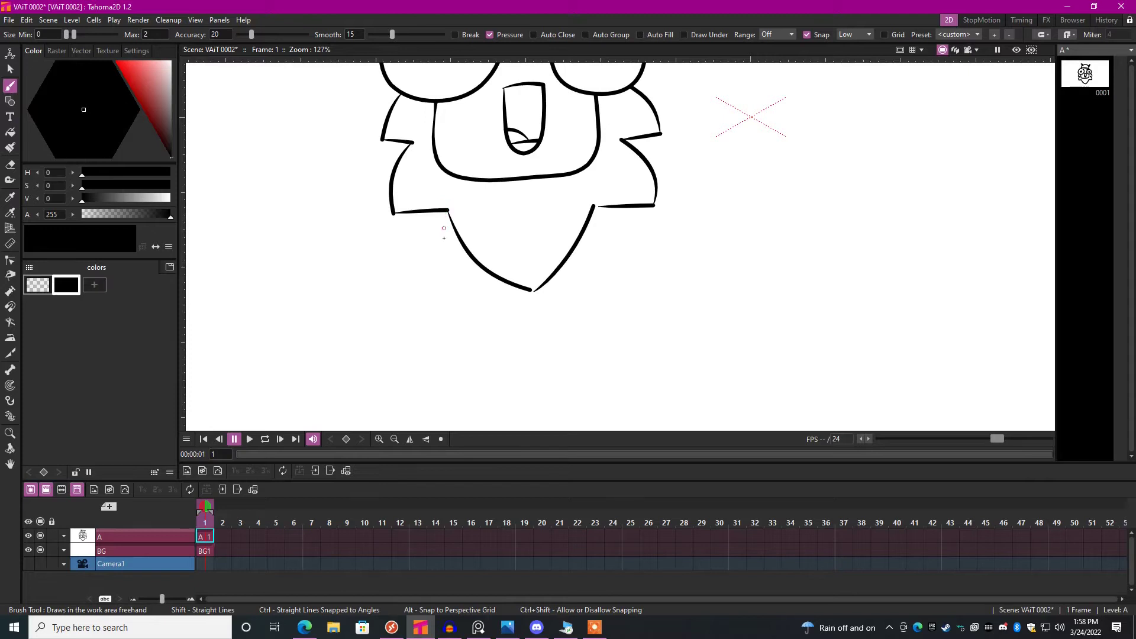
drag(444, 213, 454, 336)
key(ctrl+z)
key(ctrl+z)
scroll(461, 125, down, 2)
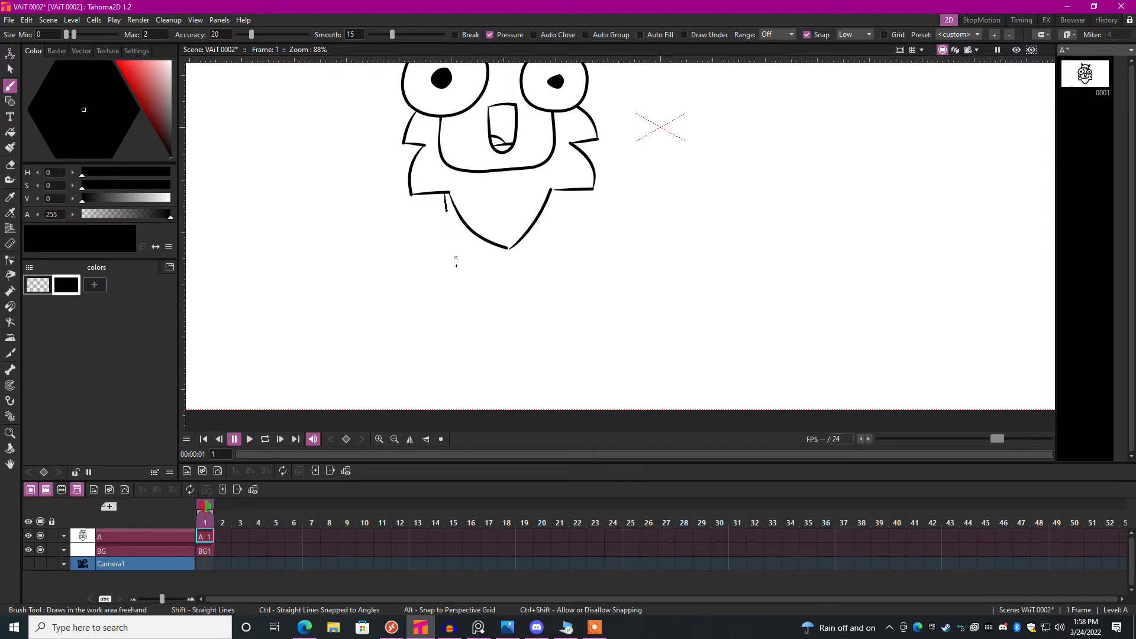
Sketch trial body side lines below the beard, then undo them.
drag(443, 194, 453, 325)
key(ctrl+z)
click(442, 194)
mouse_move(444, 197)
mouse_down()
mouse_move(453, 355)
mouse_move(477, 334)
mouse_up()
drag(565, 193, 566, 357)
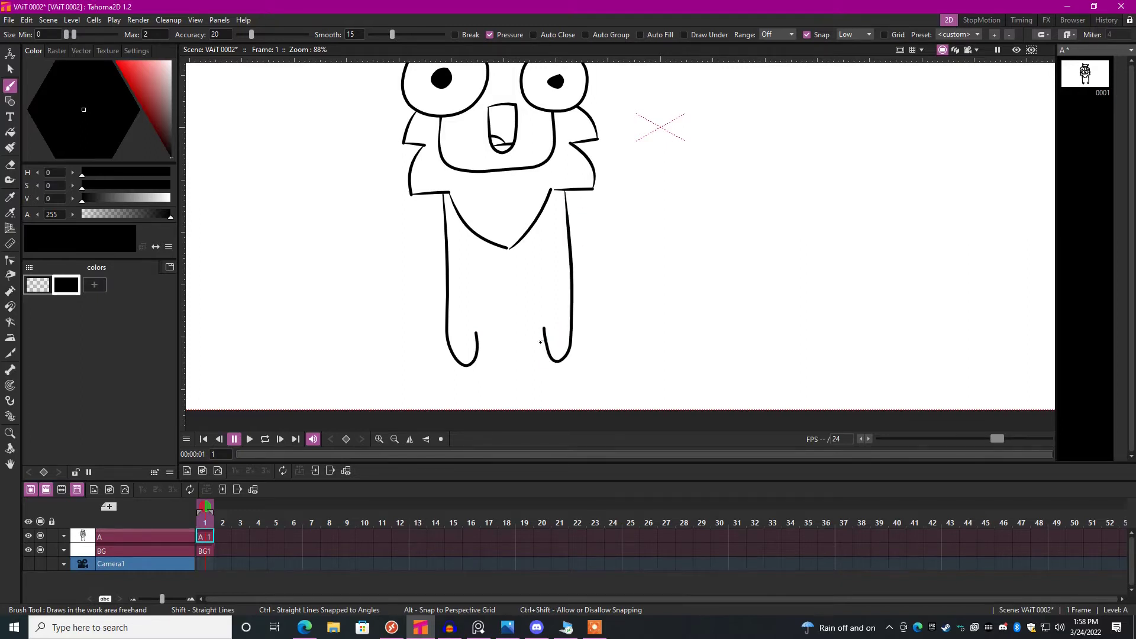
scroll(544, 331, up, 1)
key(ctrl+z)
key(ctrl+z)
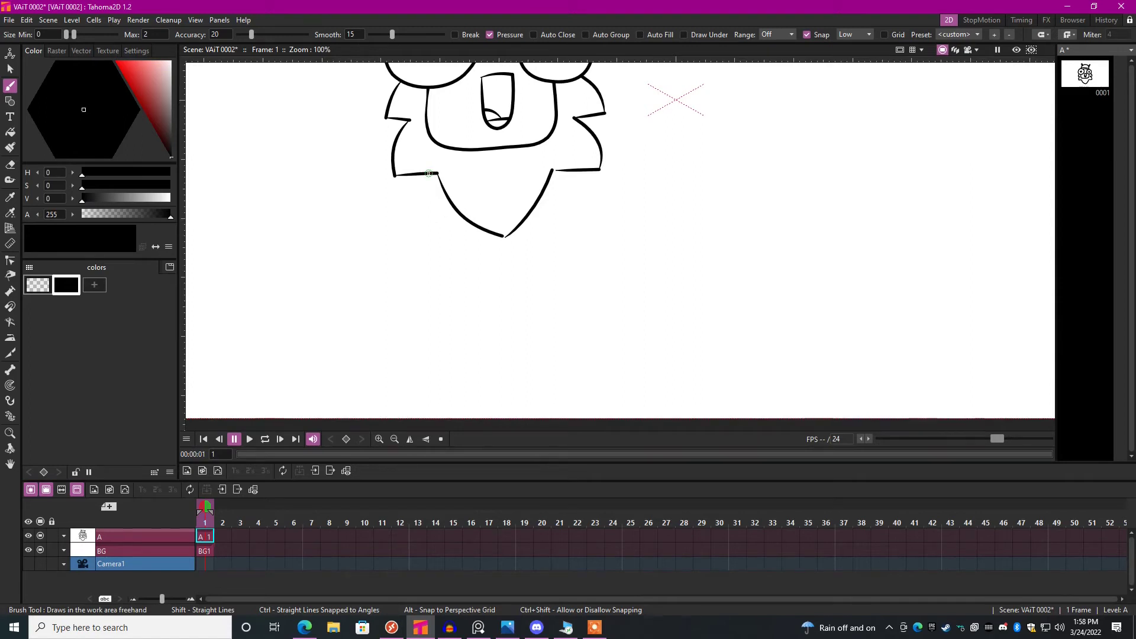
Draw both legs with rounded feet, a joining crotch line, and a belt line.
drag(431, 174, 439, 210)
drag(449, 280, 450, 381)
key(ctrl+z)
drag(431, 175, 479, 337)
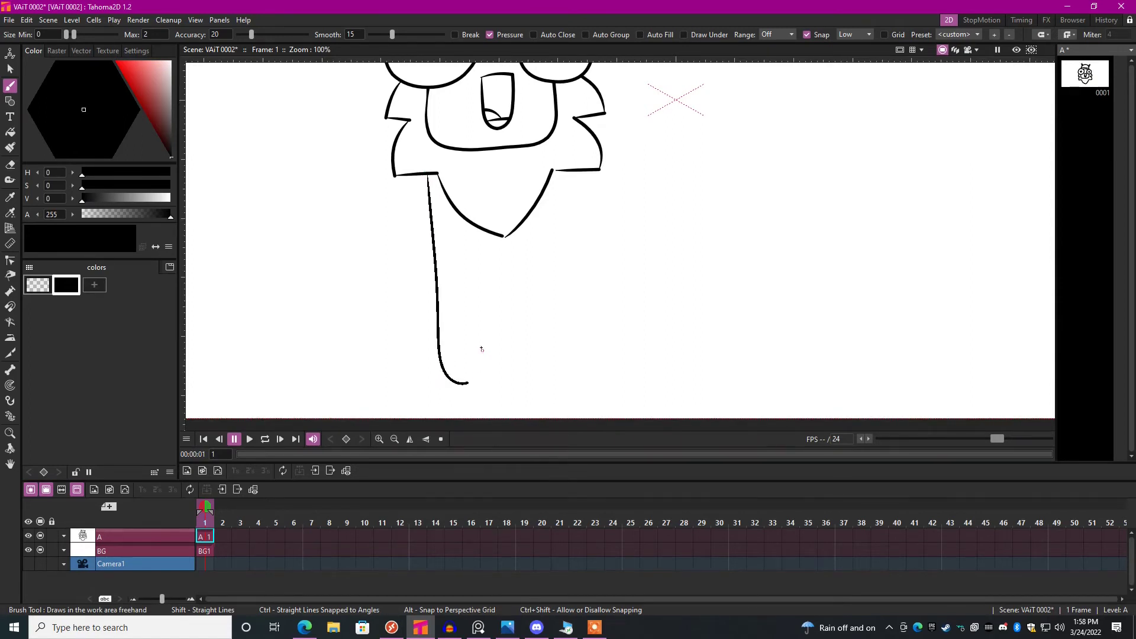
mouse_move(578, 171)
mouse_down()
mouse_move(586, 355)
mouse_move(546, 329)
mouse_up()
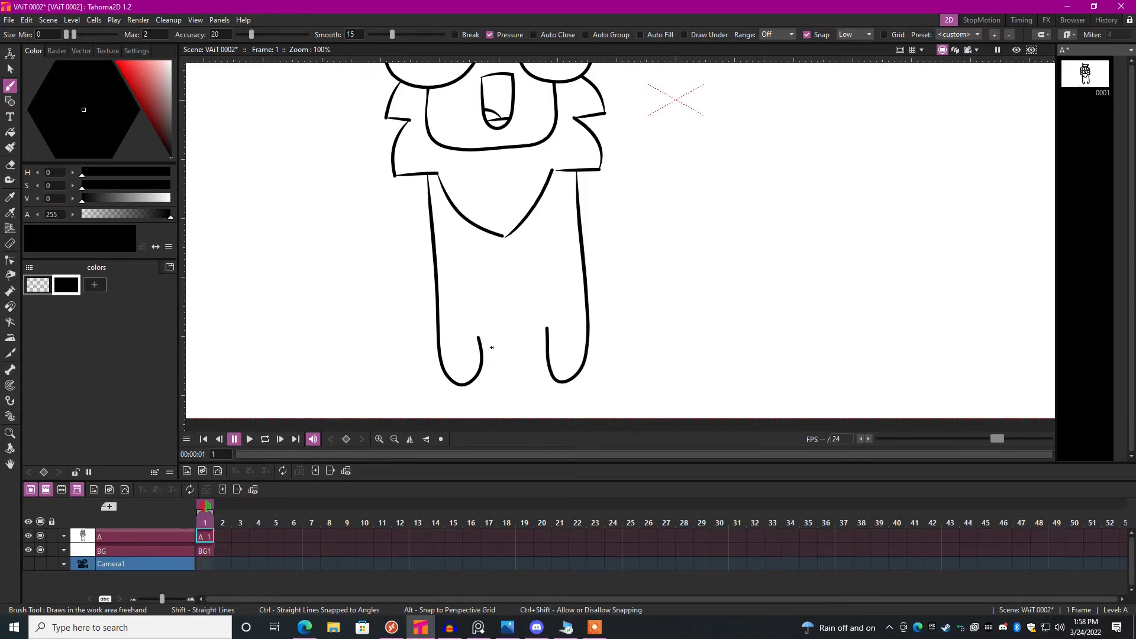
drag(480, 341, 548, 340)
scroll(532, 337, up, 2)
drag(390, 274, 702, 271)
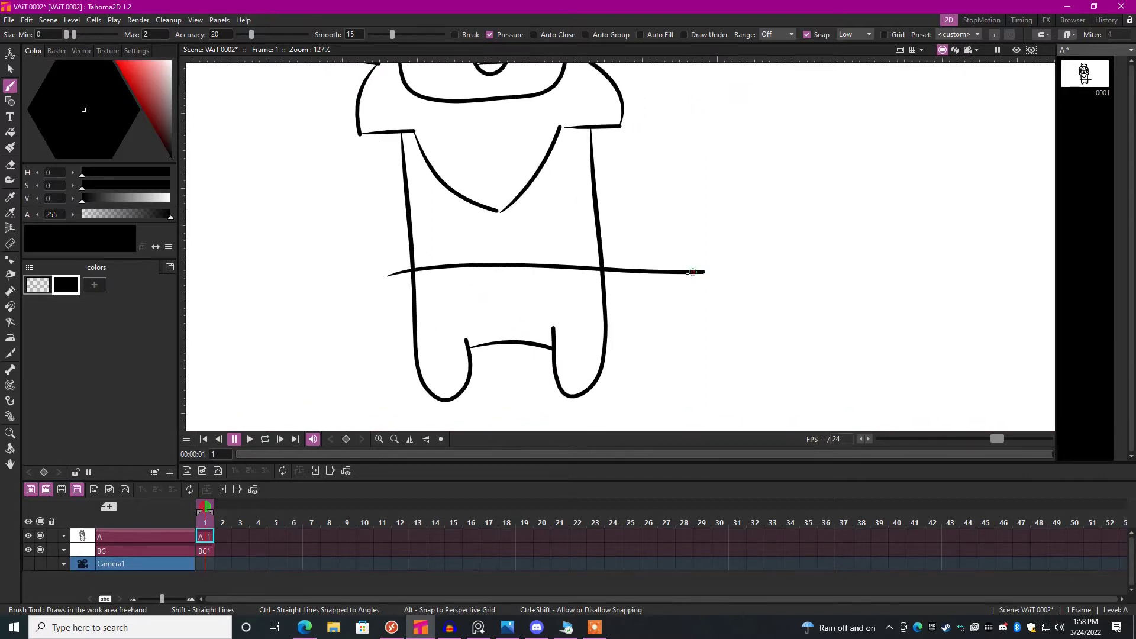
key(a)
Erase the belt overhang and move the beard curve's points to meet the shoulder.
click(398, 271)
scroll(497, 222, down, 3)
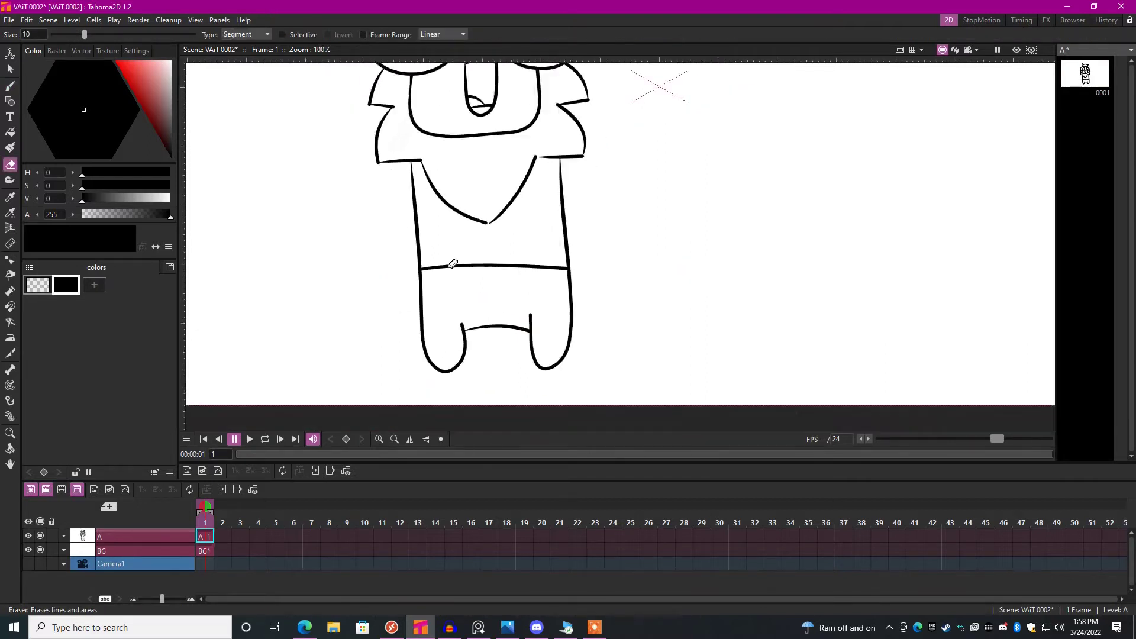
scroll(498, 213, up, 5)
key(c)
click(480, 240)
drag(480, 240, 474, 235)
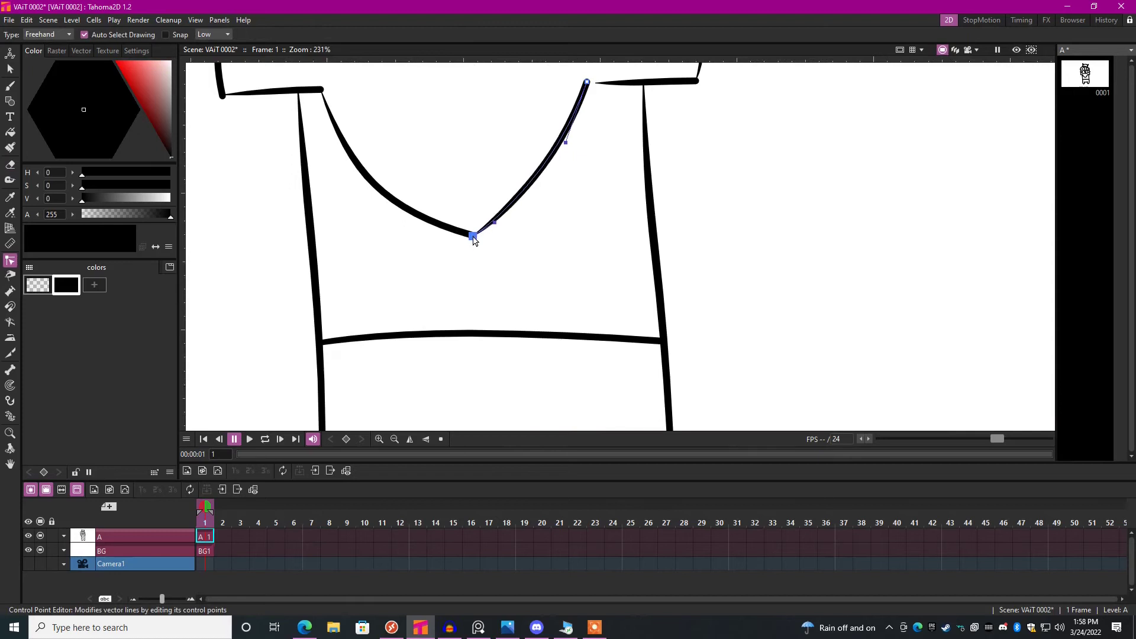
drag(588, 82, 597, 84)
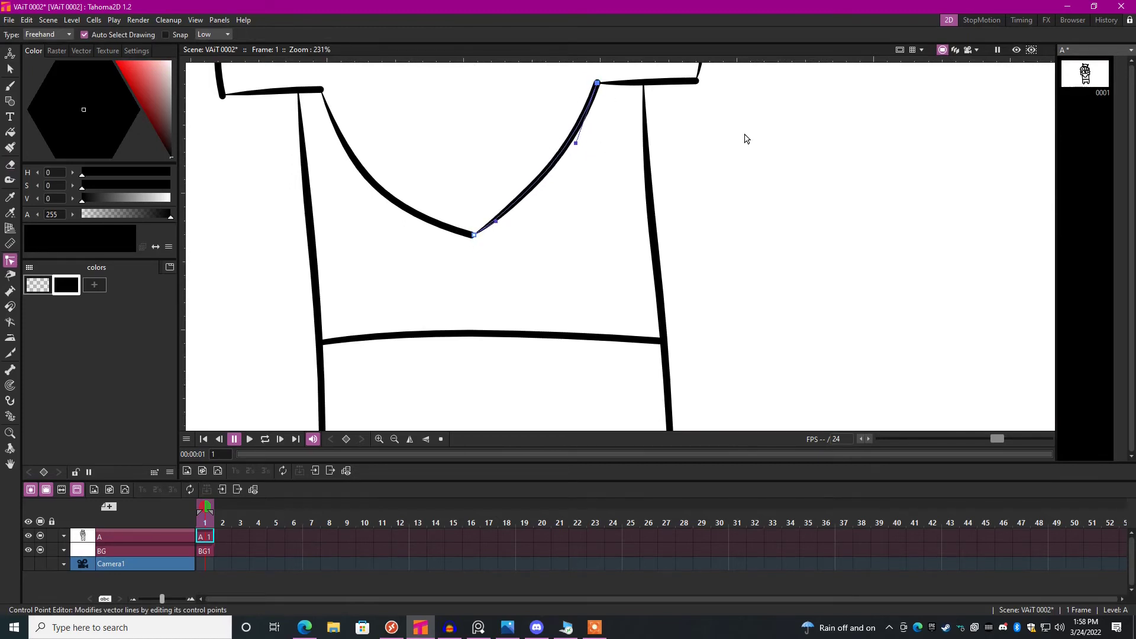
scroll(621, 223, down, 2)
scroll(577, 239, down, 2)
scroll(533, 254, down, 1)
scroll(526, 258, down, 1)
scroll(525, 257, up, 1)
scroll(613, 246, down, 1)
scroll(497, 249, up, 1)
scroll(498, 247, up, 1)
key(b)
scroll(430, 206, up, 1)
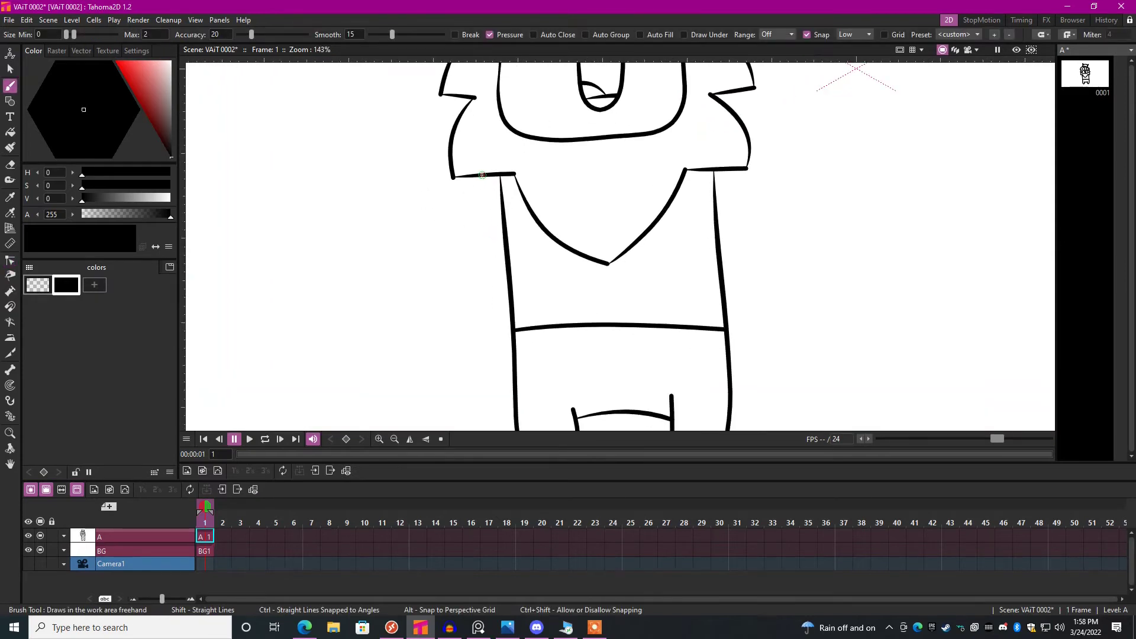
Draw the left arm with a rounded hand and the raised right arm.
drag(481, 183, 511, 318)
drag(484, 262, 447, 336)
scroll(514, 384, down, 2)
scroll(551, 337, down, 2)
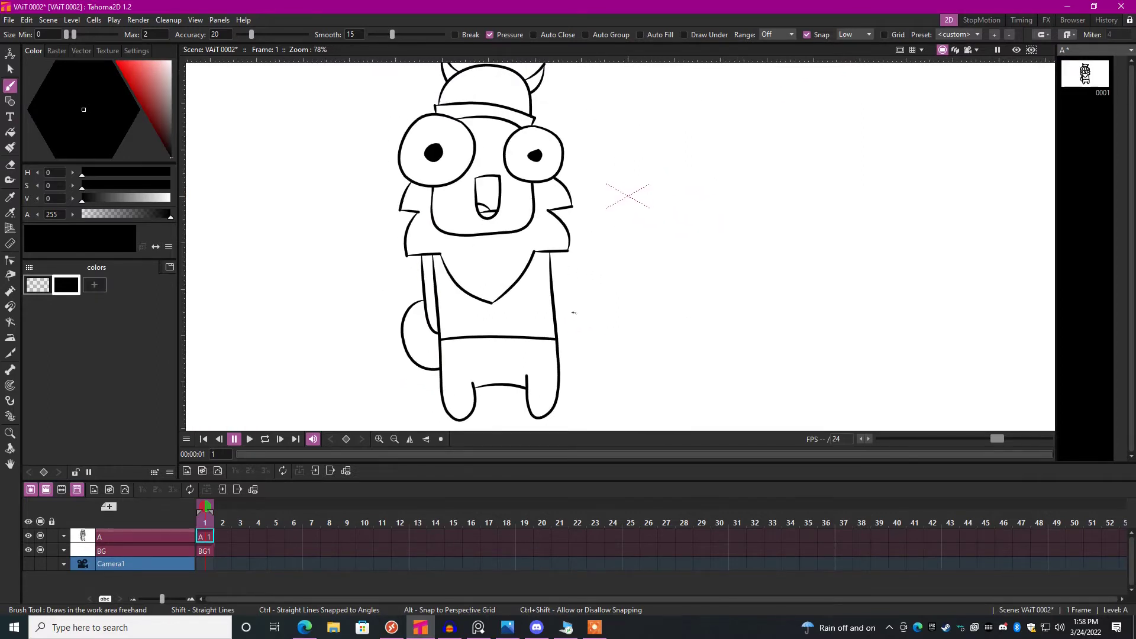
scroll(582, 308, up, 1)
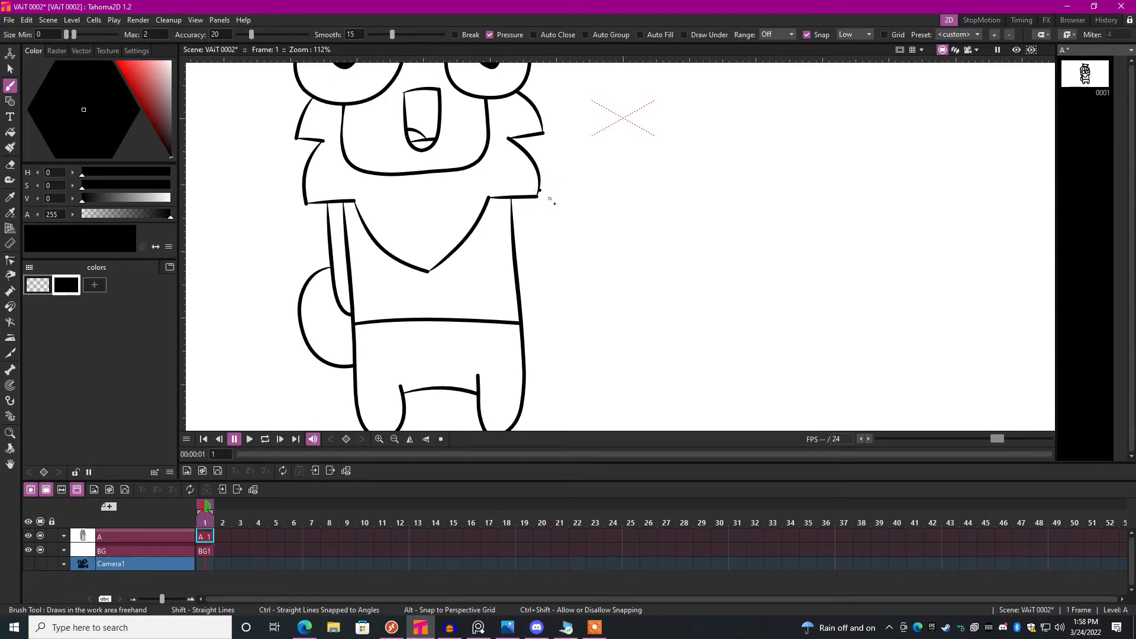
drag(540, 193, 575, 224)
drag(604, 237, 571, 263)
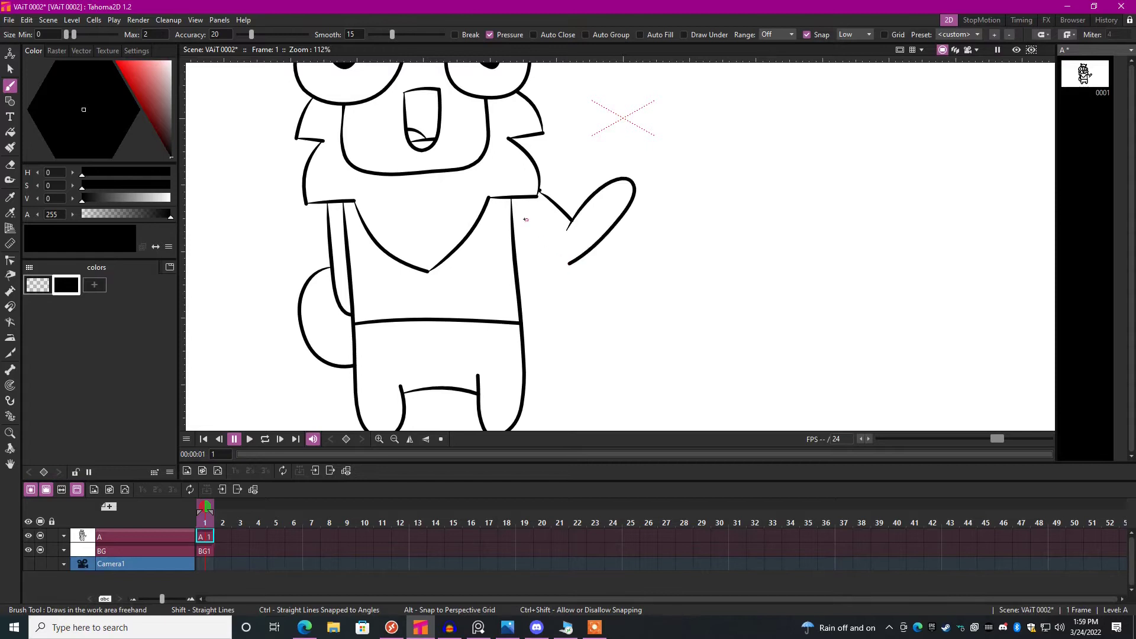
scroll(559, 258, down, 2)
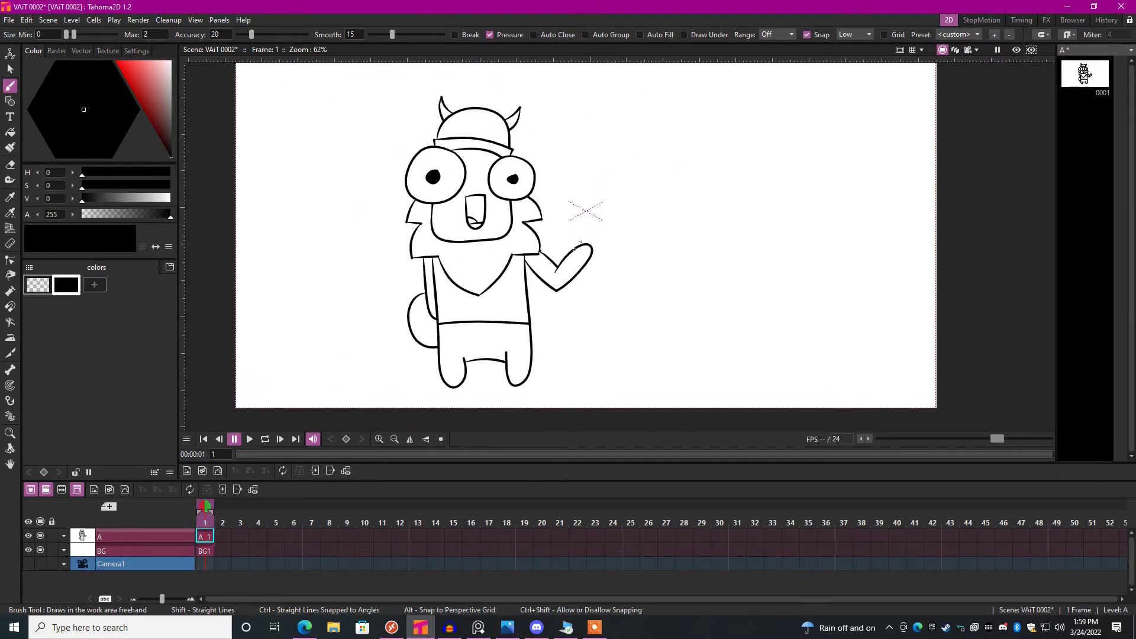
scroll(565, 256, up, 2)
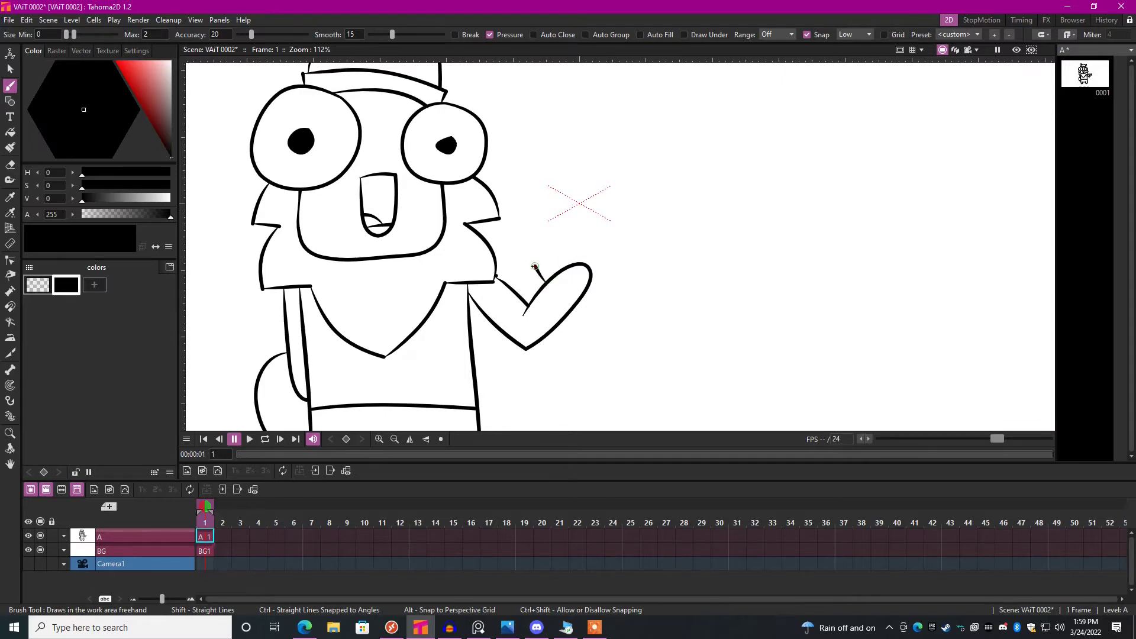
Draw the bat handle over the raised hand and a line down the bat's middle.
drag(534, 268, 573, 239)
key(ctrl+z)
key(ctrl+z)
mouse_move(591, 238)
mouse_down()
mouse_move(548, 259)
mouse_move(526, 93)
mouse_move(575, 241)
mouse_up()
scroll(576, 242, down, 2)
scroll(572, 278, up, 1)
scroll(571, 277, up, 2)
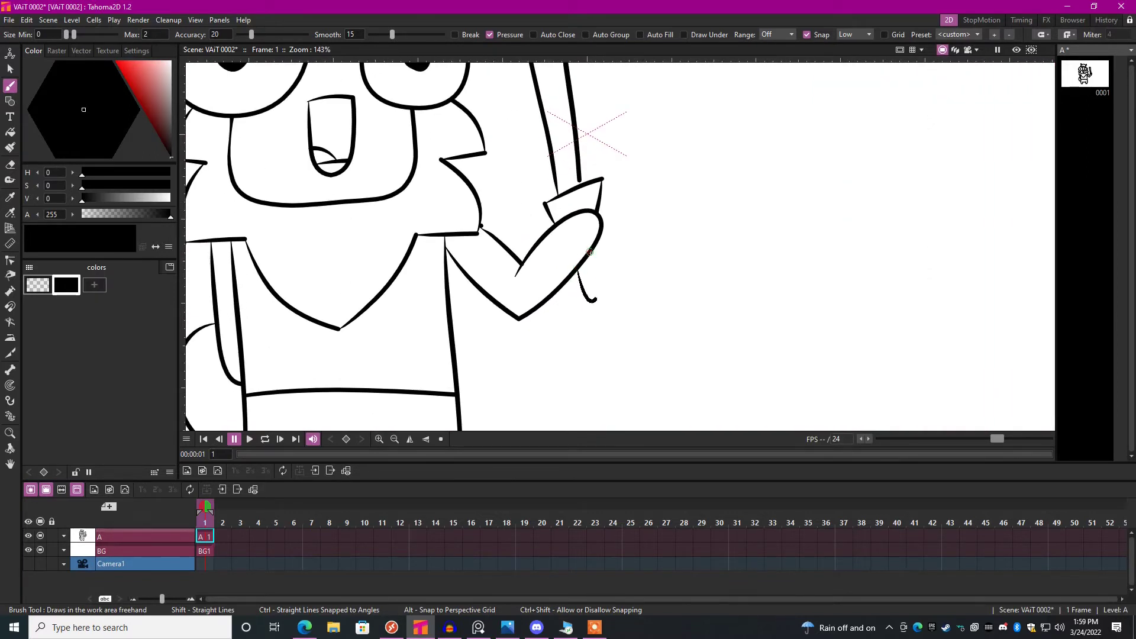
key(ctrl+z)
scroll(591, 251, down, 3)
scroll(583, 181, up, 3)
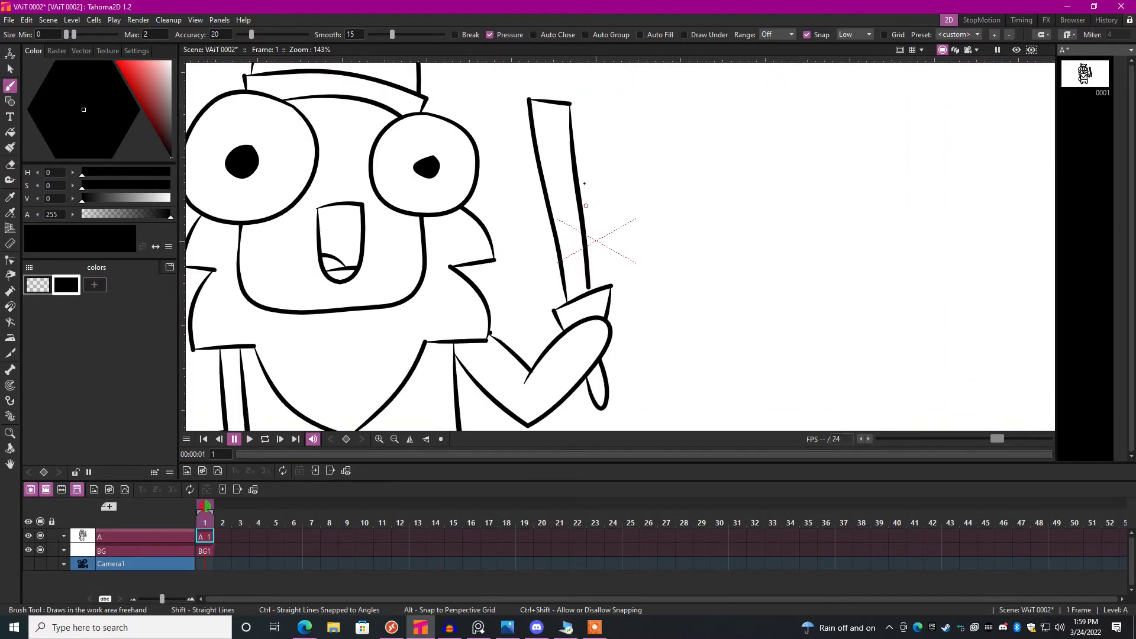
drag(554, 125, 573, 286)
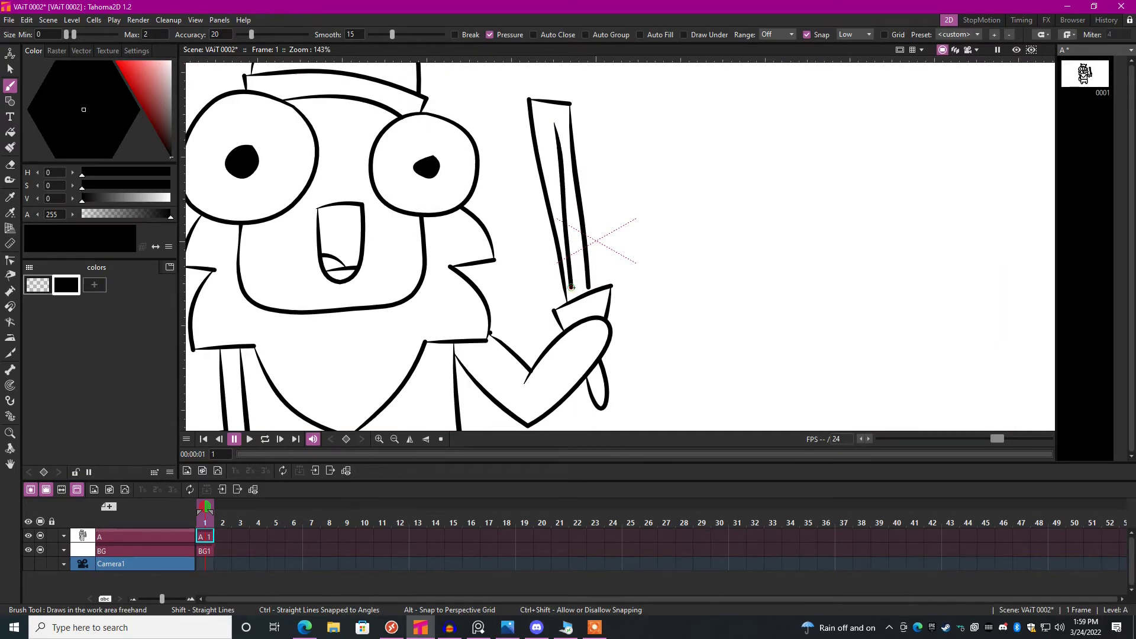
scroll(586, 284, up, 2)
Extend the bat's middle line to the handle, then lasso and nudge the whole dwarf.
key(c)
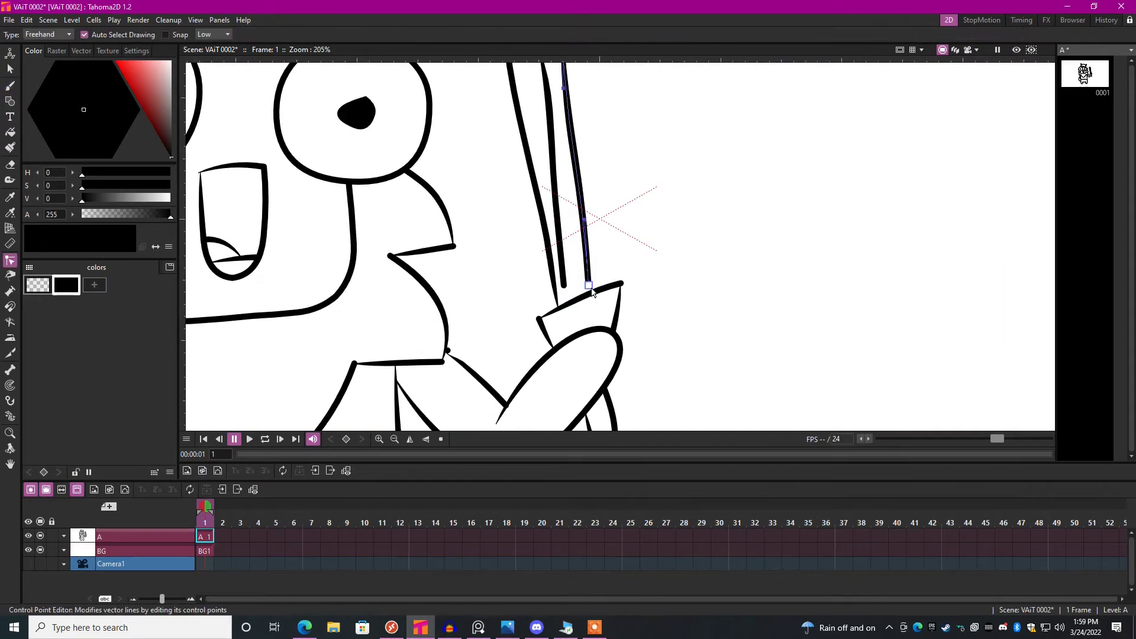
drag(591, 288, 593, 297)
scroll(621, 266, down, 5)
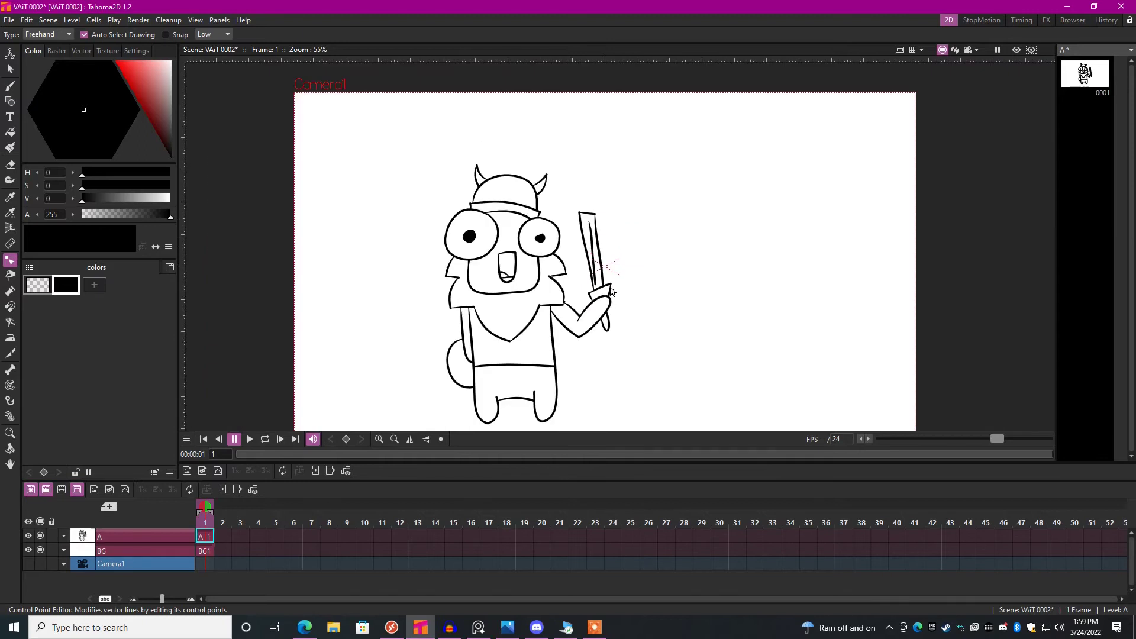
key(s)
drag(603, 119, 594, 413)
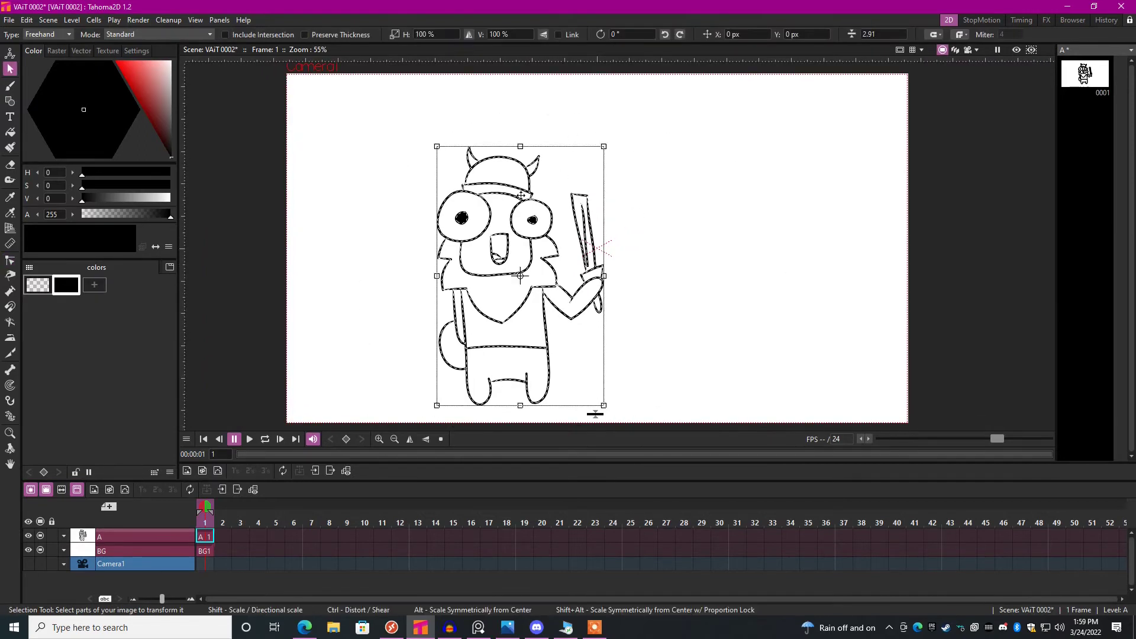
drag(520, 275, 551, 262)
click(751, 246)
scroll(621, 247, up, 2)
mouse_move(617, 237)
mouse_down()
mouse_move(573, 207)
mouse_move(531, 222)
mouse_up()
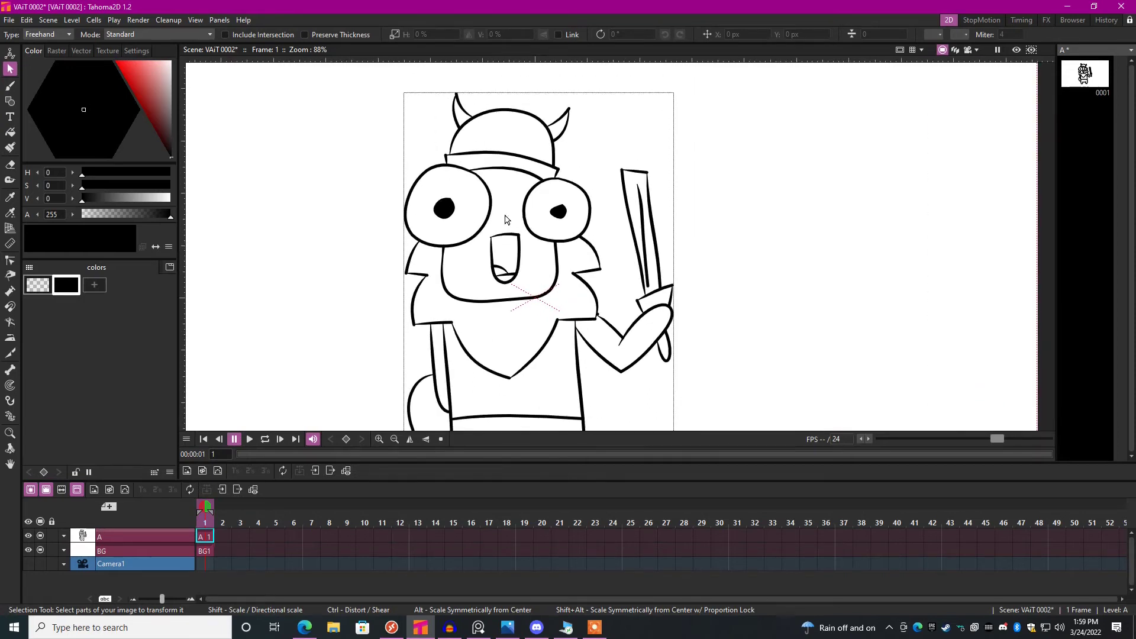
Add a pale peach style and fill the face and both arms with it.
click(95, 286)
click(149, 75)
click(111, 93)
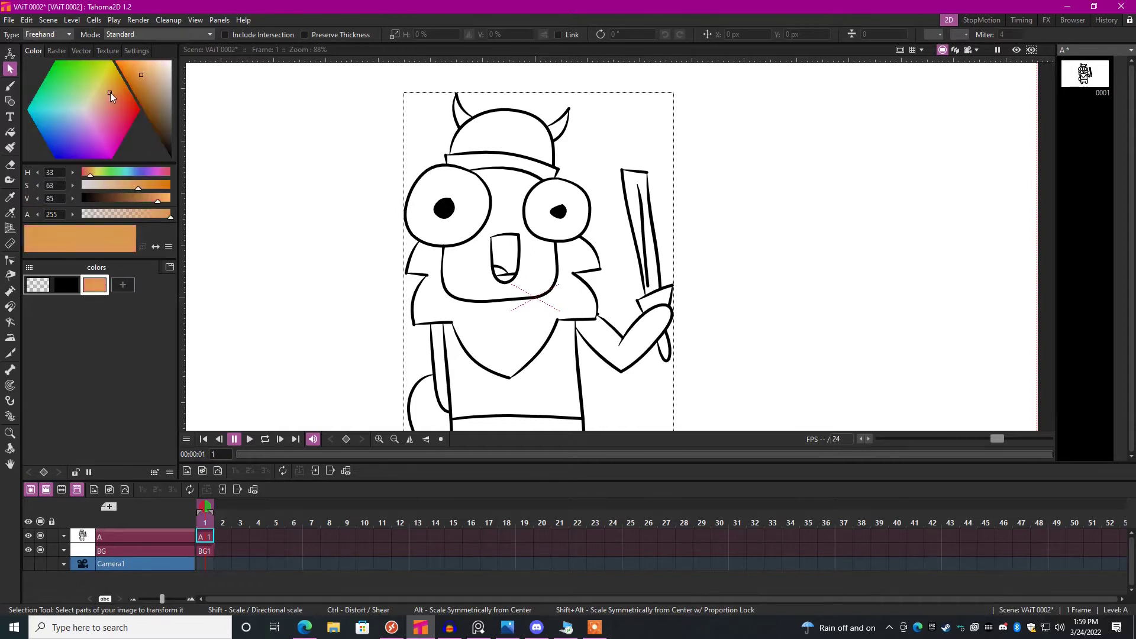
click(148, 67)
key(f)
click(519, 168)
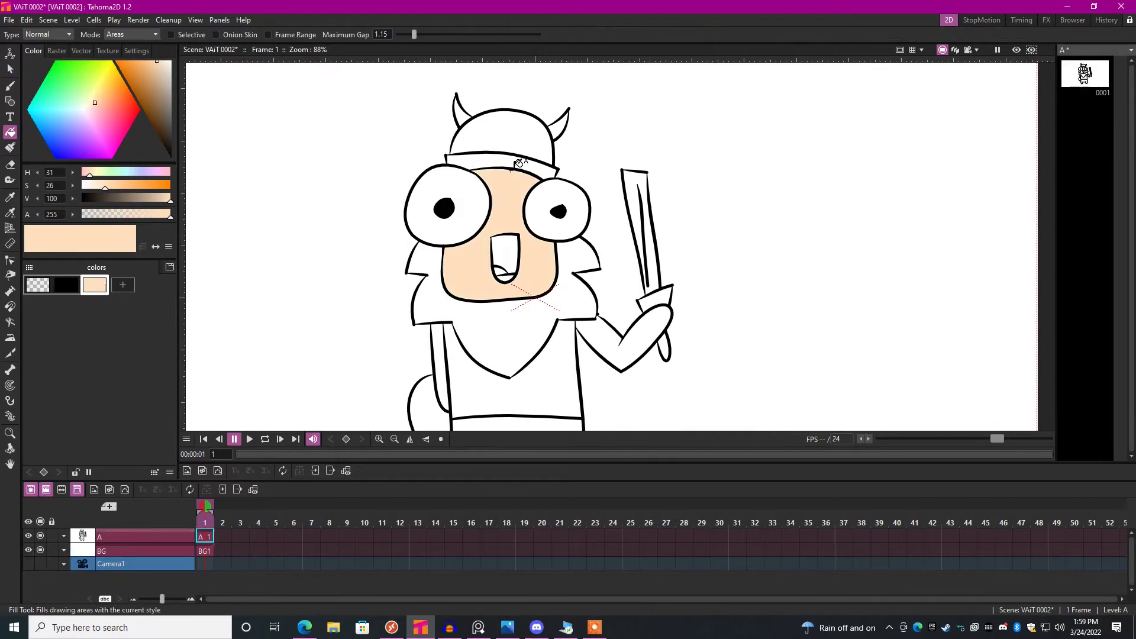
scroll(532, 245, up, 1)
scroll(520, 240, up, 1)
scroll(511, 217, down, 2)
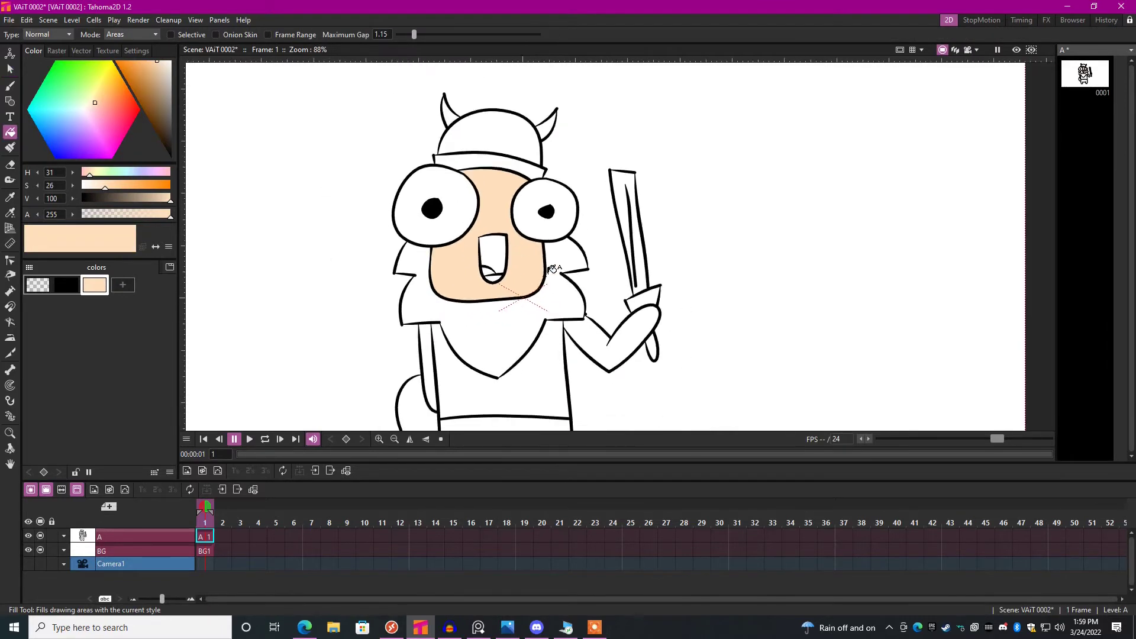
click(596, 325)
click(434, 355)
scroll(484, 353, up, 1)
scroll(487, 346, up, 1)
Add a salmon red style and fill the beard with it.
click(123, 285)
click(117, 110)
drag(117, 107, 118, 105)
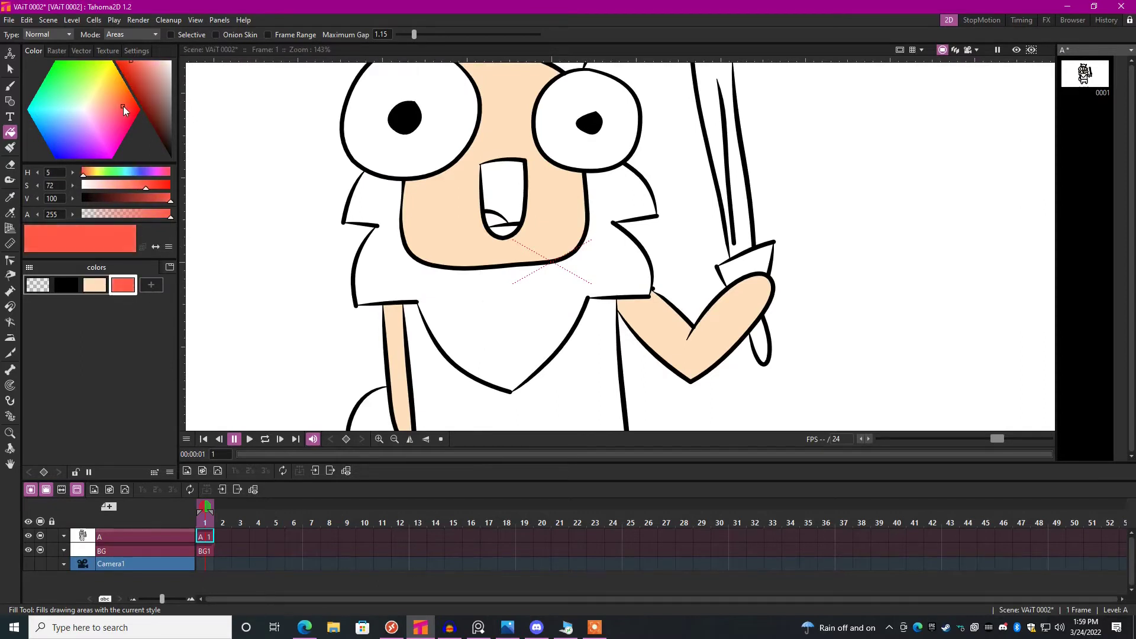
click(550, 329)
scroll(548, 308, down, 2)
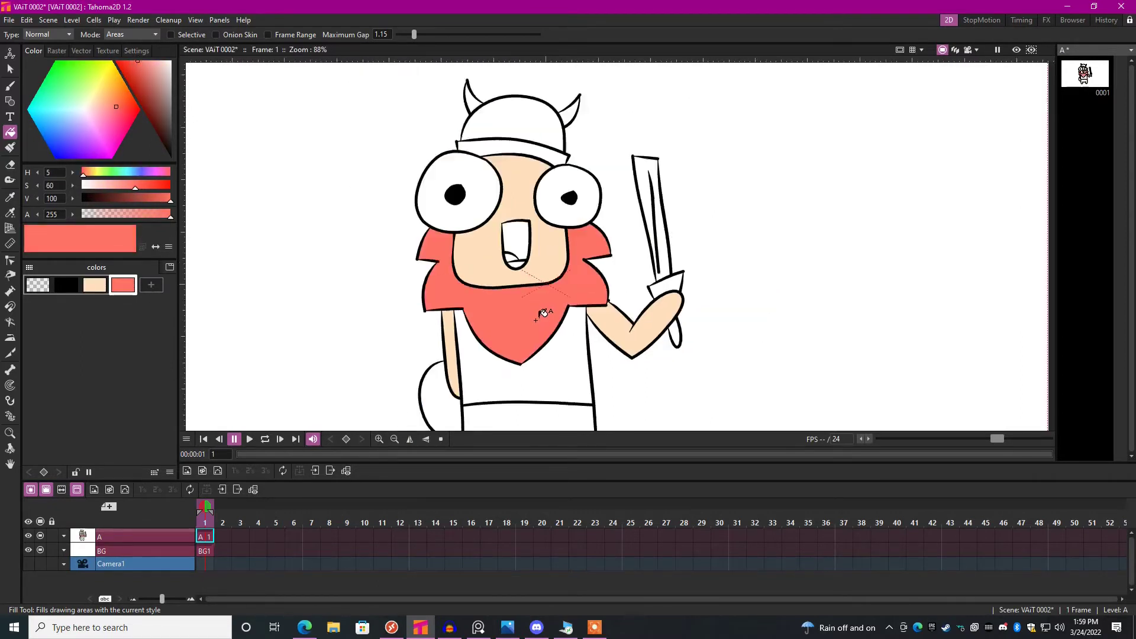
scroll(547, 309, up, 2)
scroll(554, 292, up, 1)
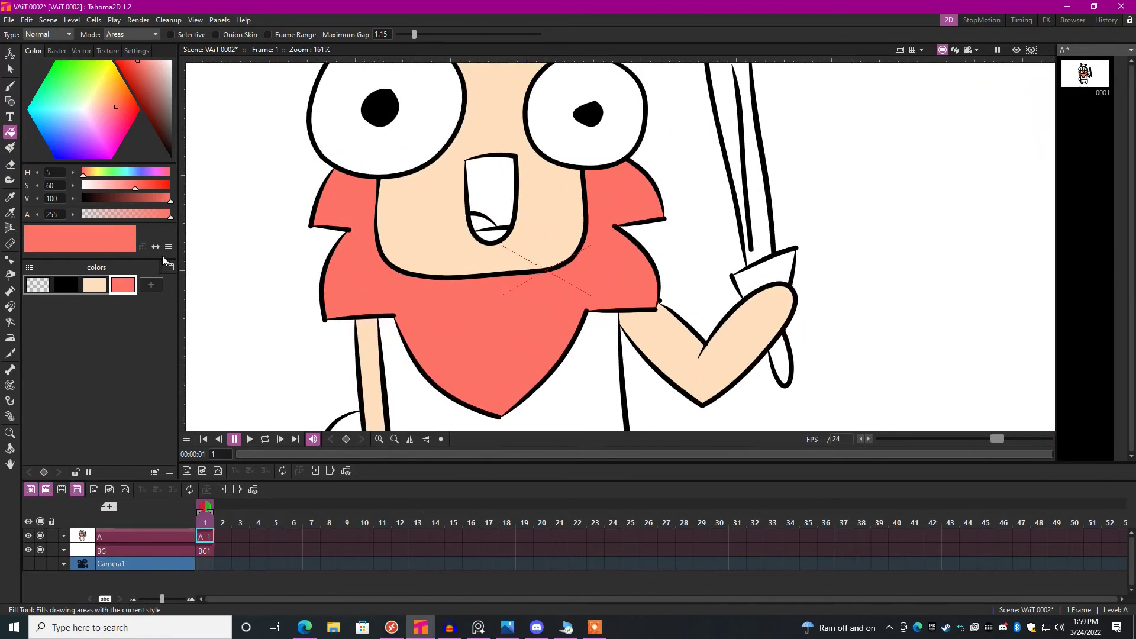
Add a white style and fill the helmet white.
click(153, 285)
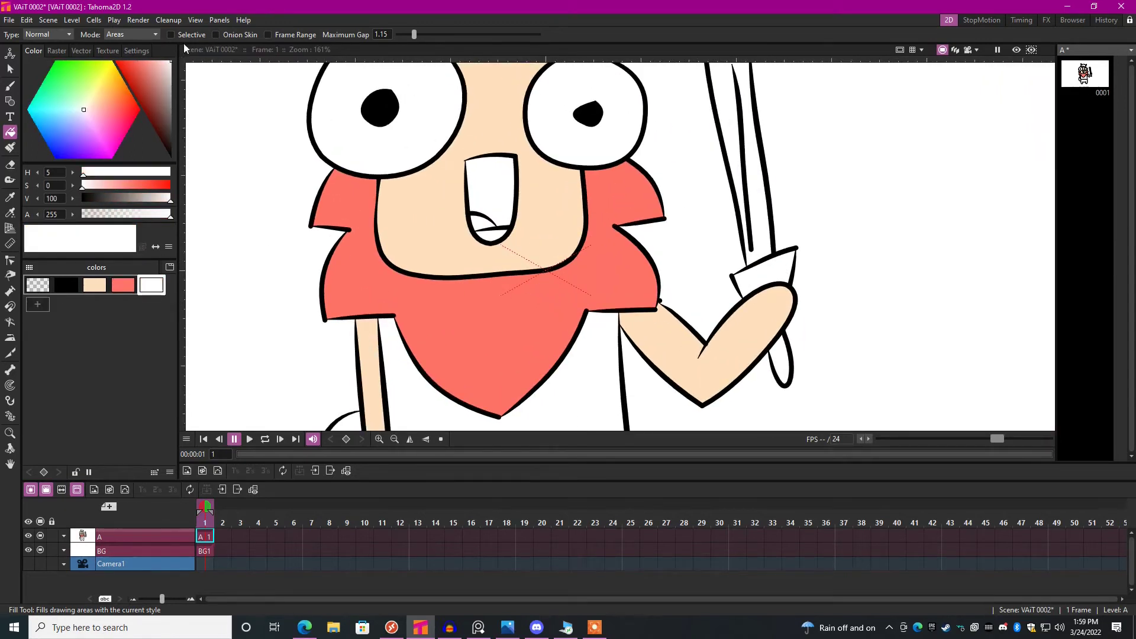
click(425, 102)
click(621, 114)
scroll(612, 162, down, 5)
scroll(586, 205, up, 1)
scroll(582, 213, up, 2)
scroll(576, 230, up, 1)
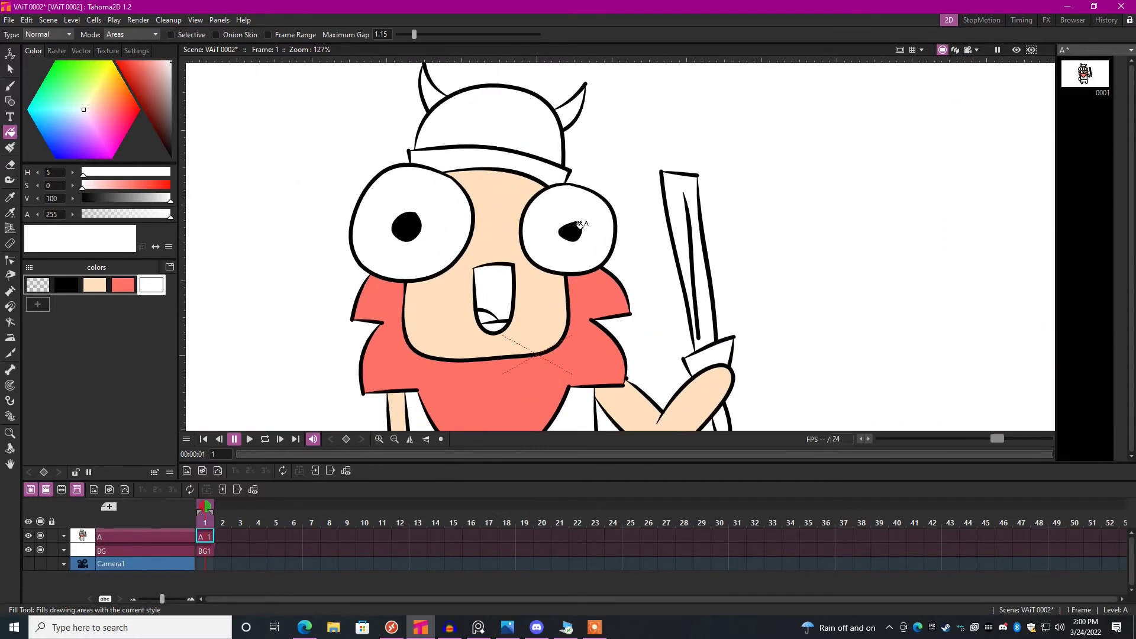
Add a pinkish red style and fill the tongue with it.
click(44, 305)
click(146, 97)
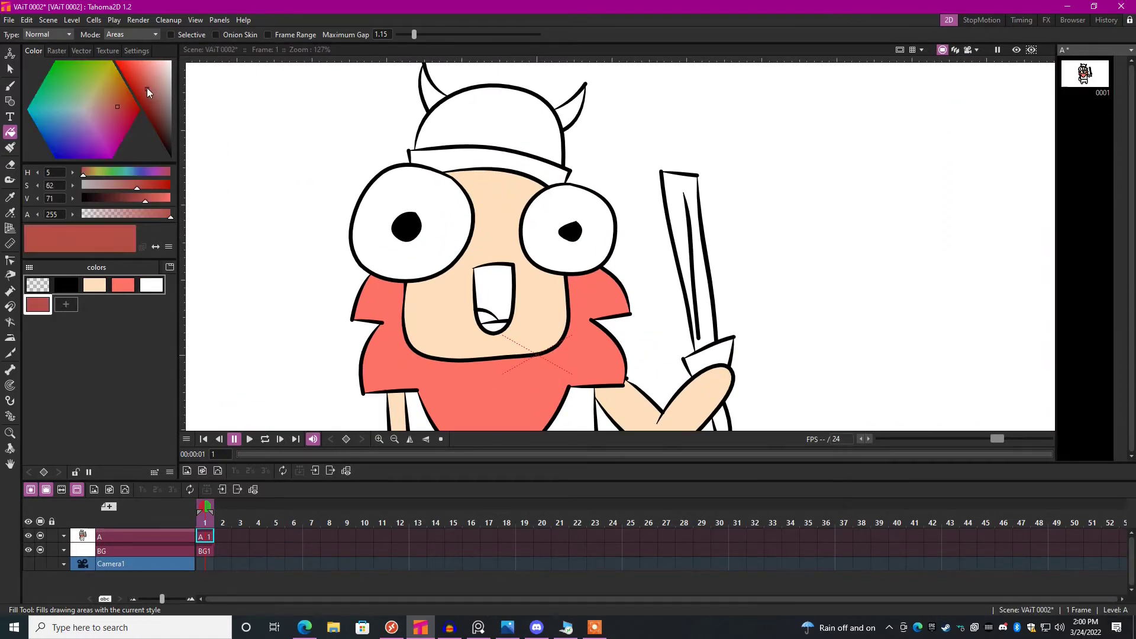
click(119, 100)
click(134, 101)
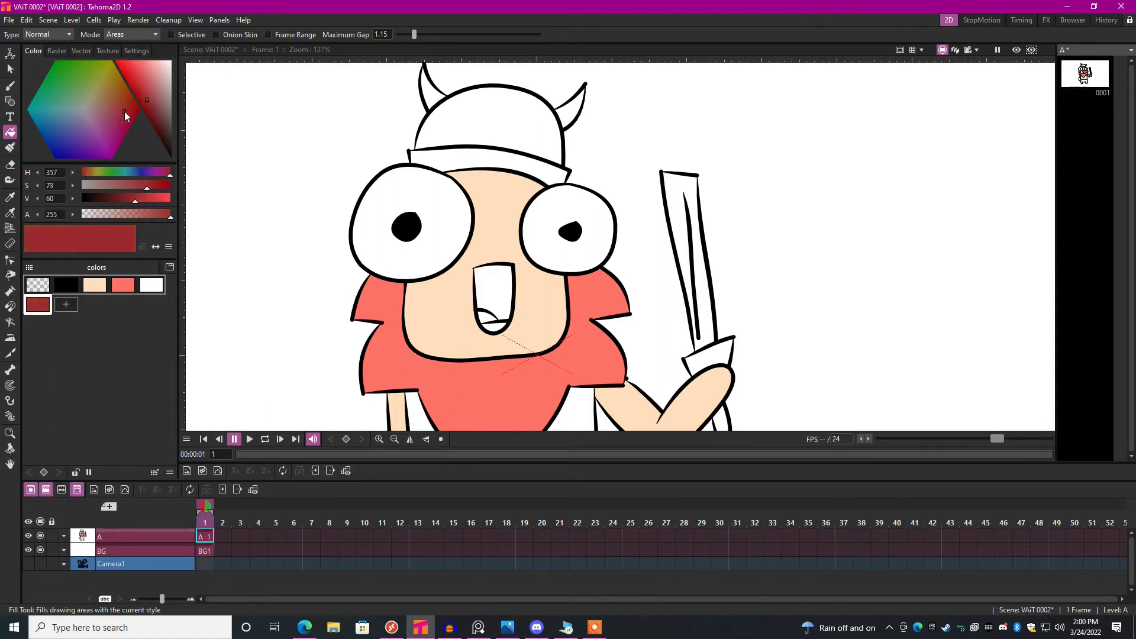
click(142, 74)
click(116, 111)
click(491, 312)
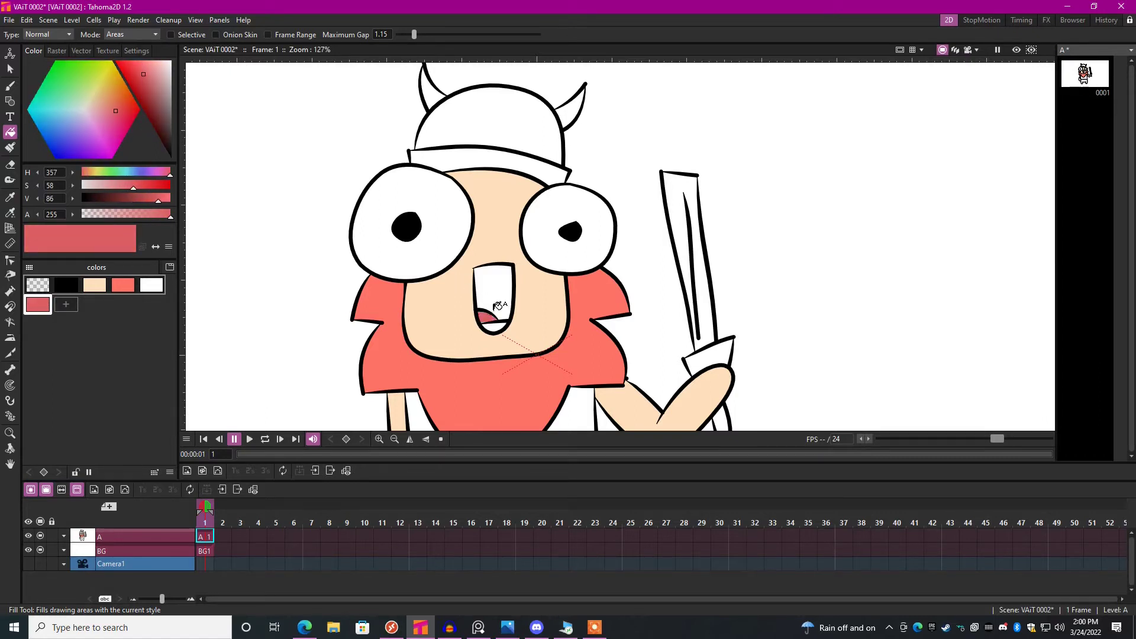
Add a dark red style, fill the mouth interior, then brighten that red.
click(66, 305)
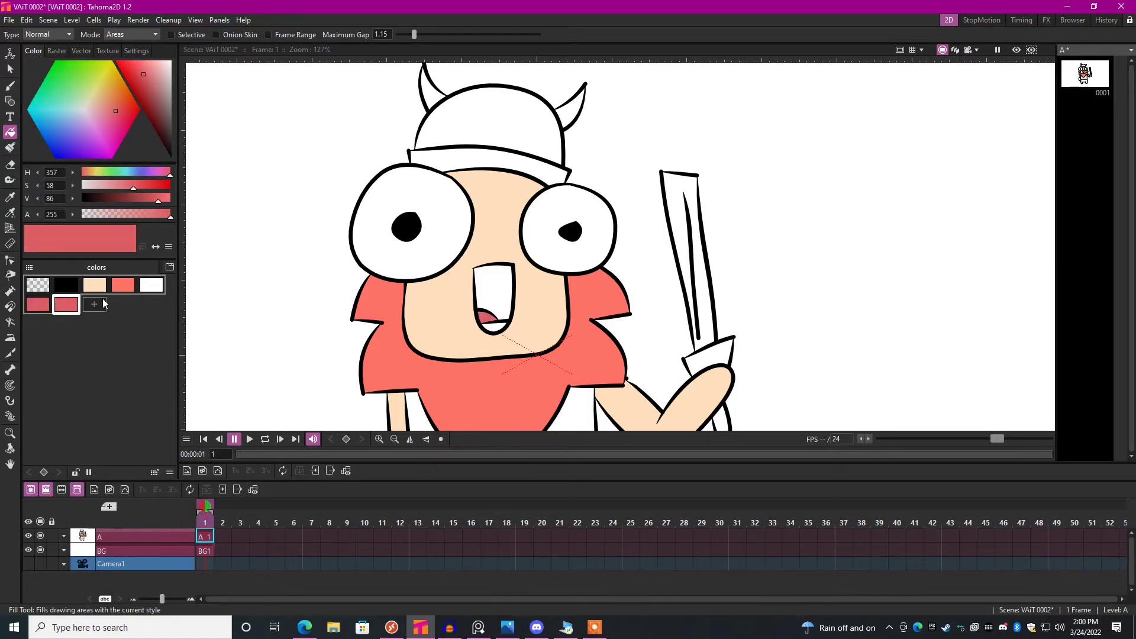
key(ctrl+z)
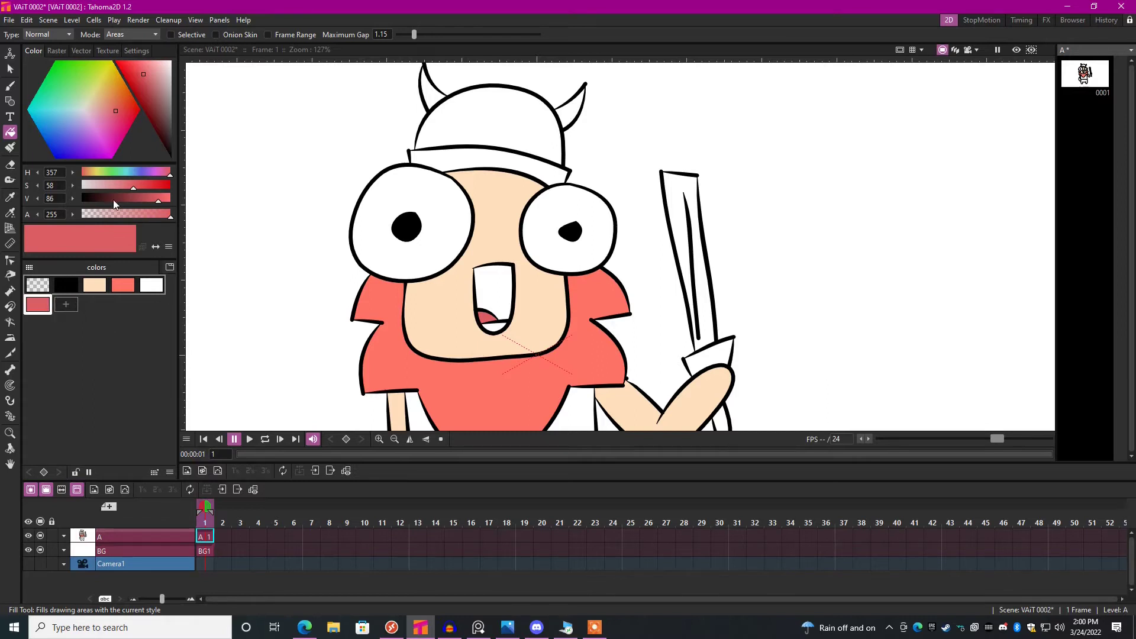
mouse_move(139, 69)
mouse_down()
mouse_move(65, 105)
mouse_move(76, 134)
mouse_move(113, 111)
mouse_up()
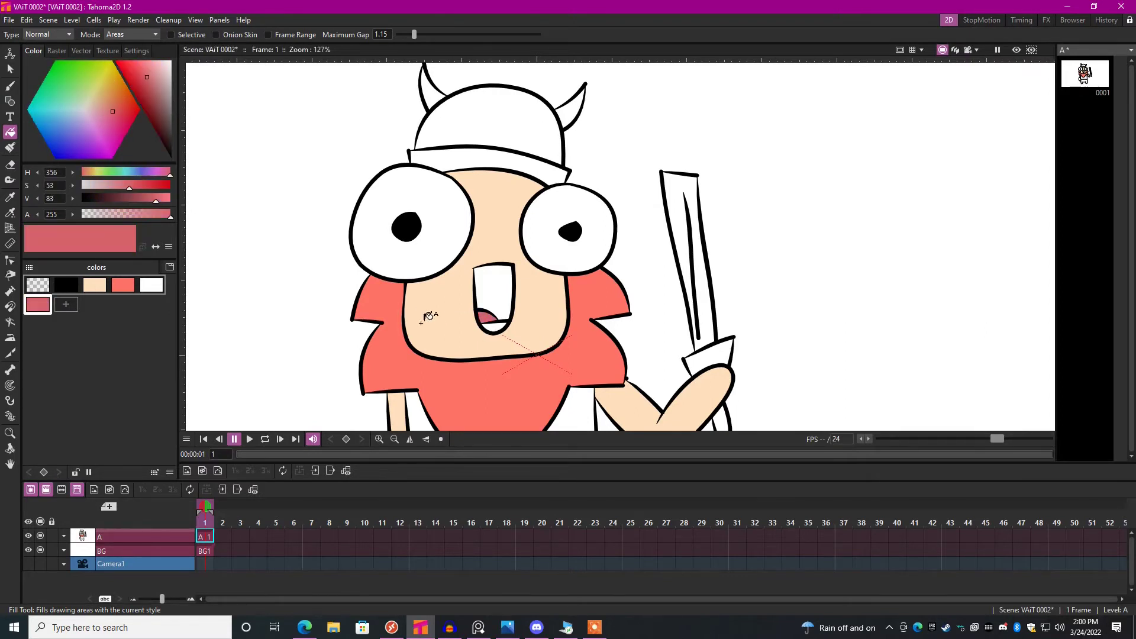
click(148, 87)
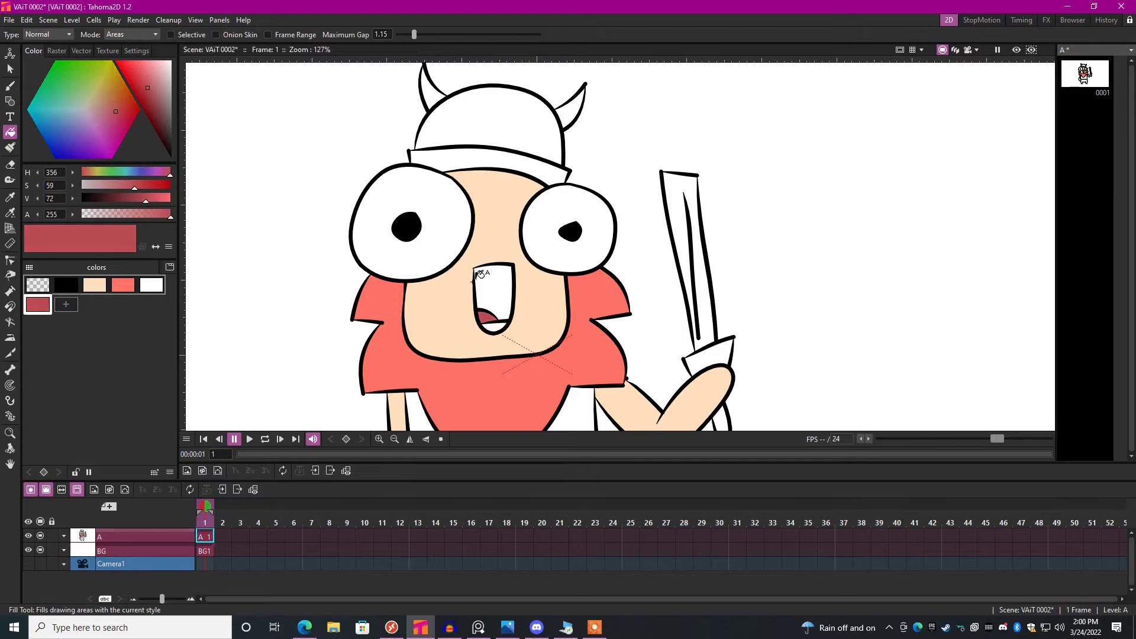
click(68, 305)
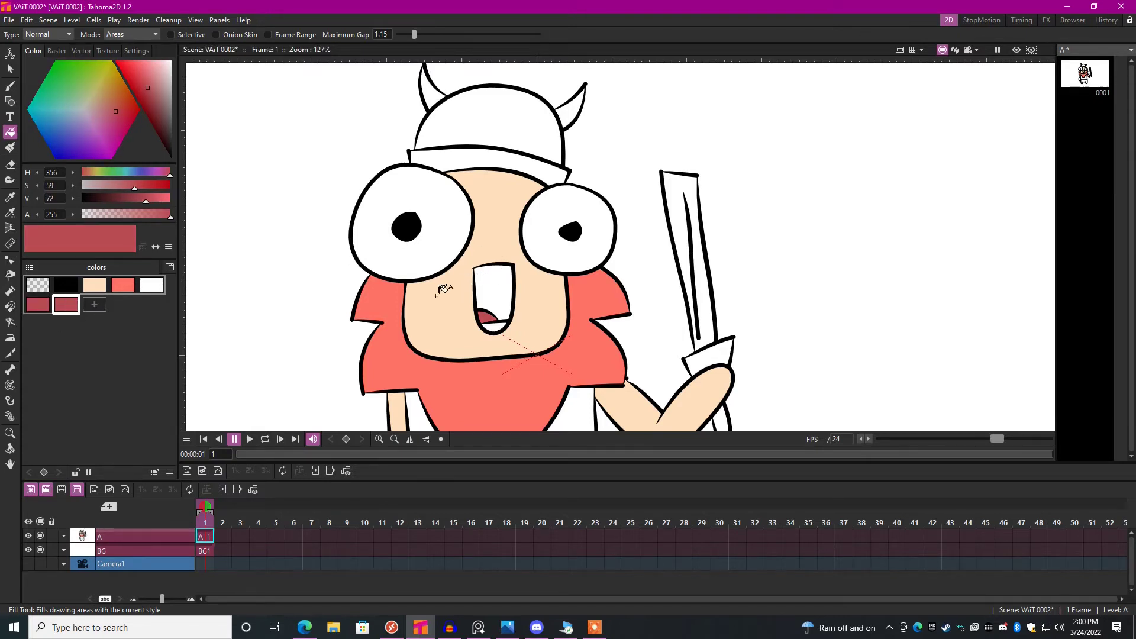
click(160, 112)
click(508, 277)
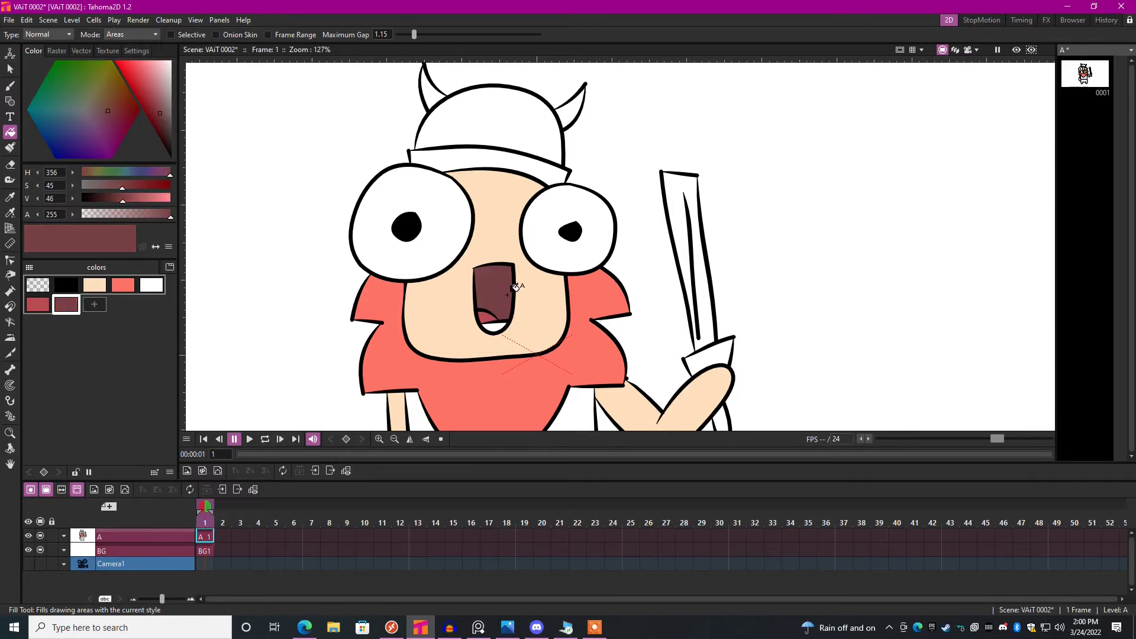
drag(148, 92, 136, 81)
Sample the mouth colour with the RGB Picker and lighten it toward pink.
click(36, 306)
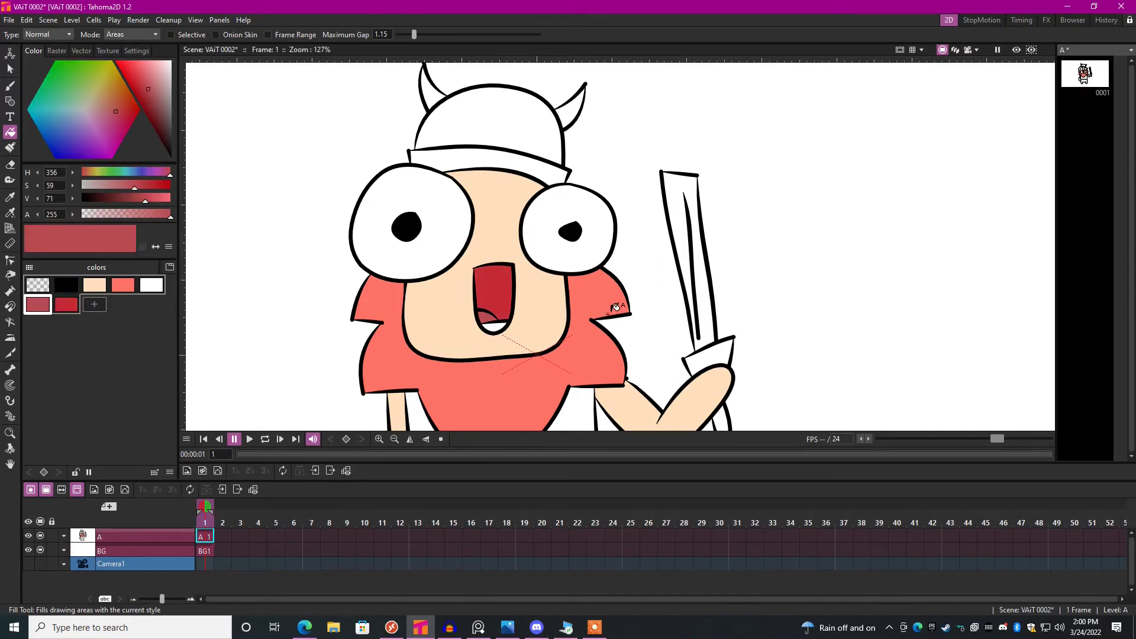
key(r)
click(510, 279)
drag(136, 78, 140, 61)
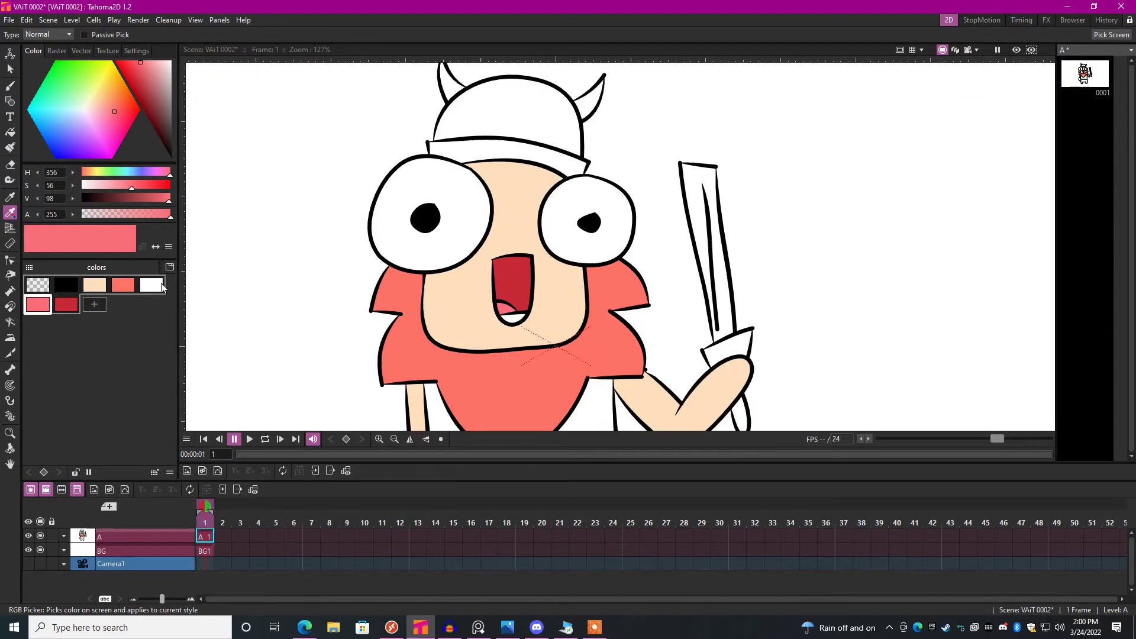
Add a dark grey style and fill the dwarf's shirt and tail with it.
click(420, 309)
scroll(504, 311, up, 2)
key(f)
key(0)
scroll(504, 311, down, 2)
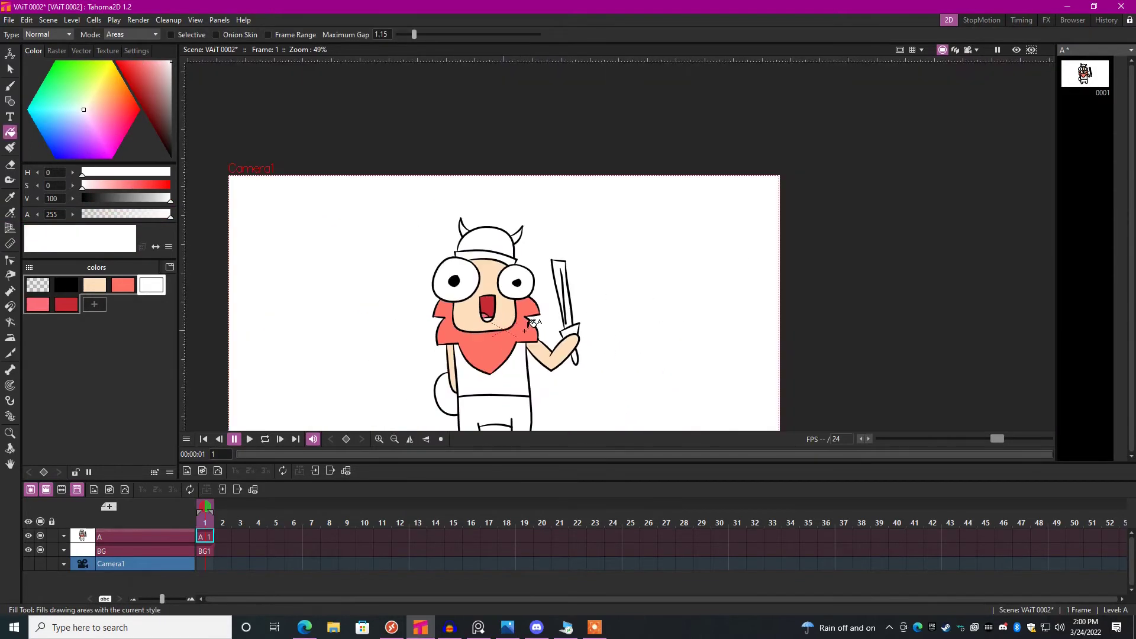
scroll(539, 326, up, 2)
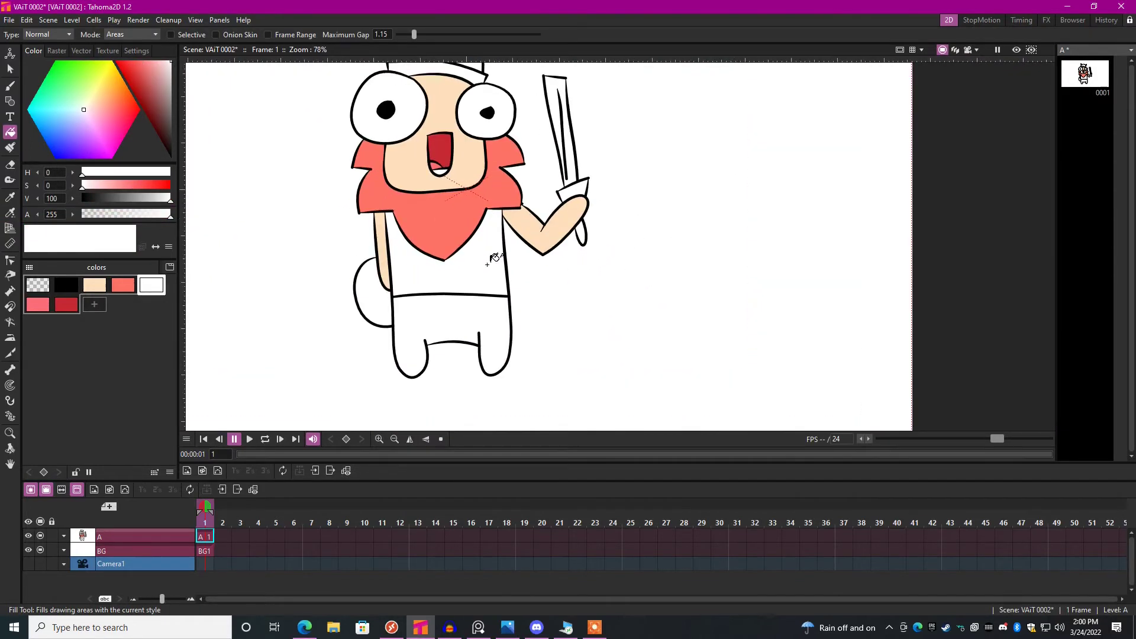
click(94, 305)
drag(171, 110, 172, 133)
click(444, 266)
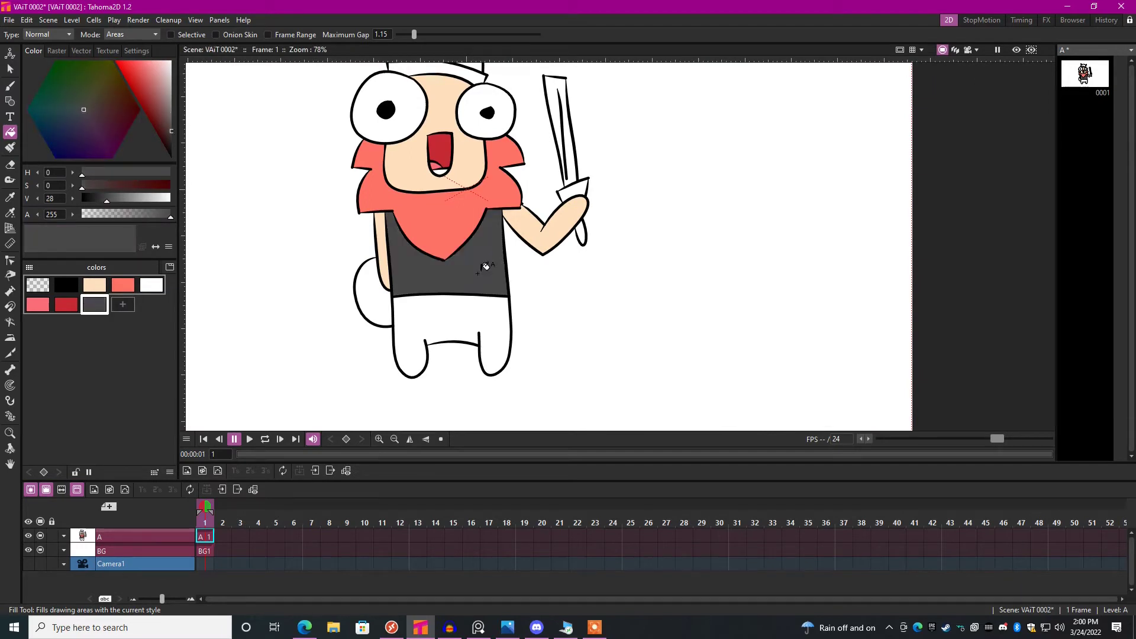
click(373, 292)
scroll(395, 300, up, 2)
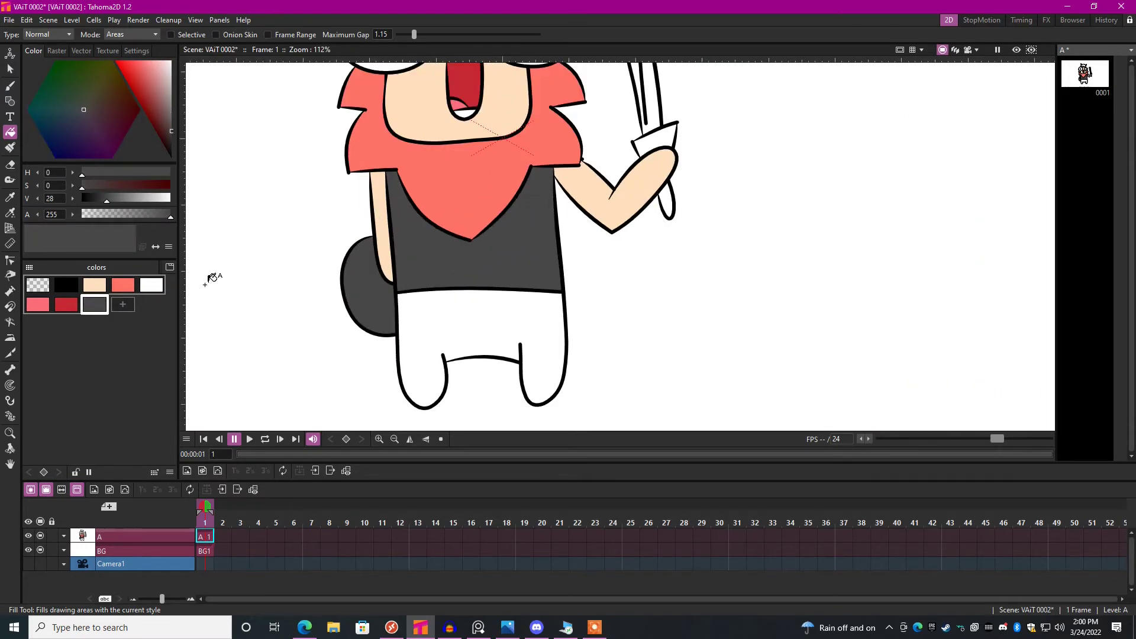
Add a mid grey style and fill the pants, sword guard and blade.
click(123, 304)
drag(171, 134, 172, 110)
click(497, 293)
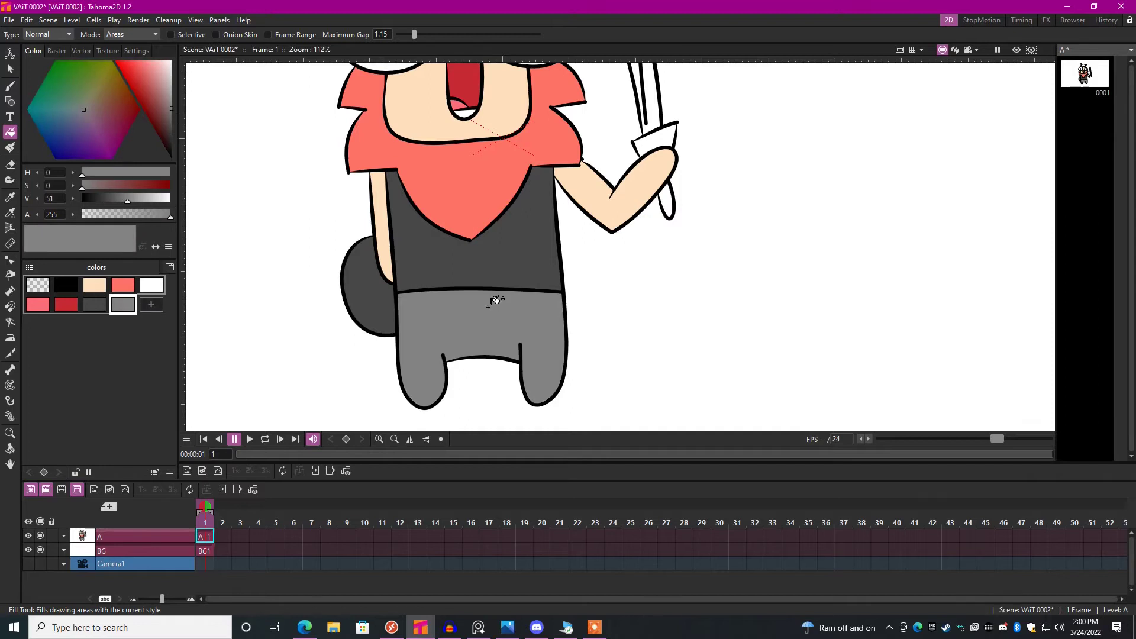
scroll(587, 226, down, 2)
scroll(588, 225, up, 2)
click(610, 226)
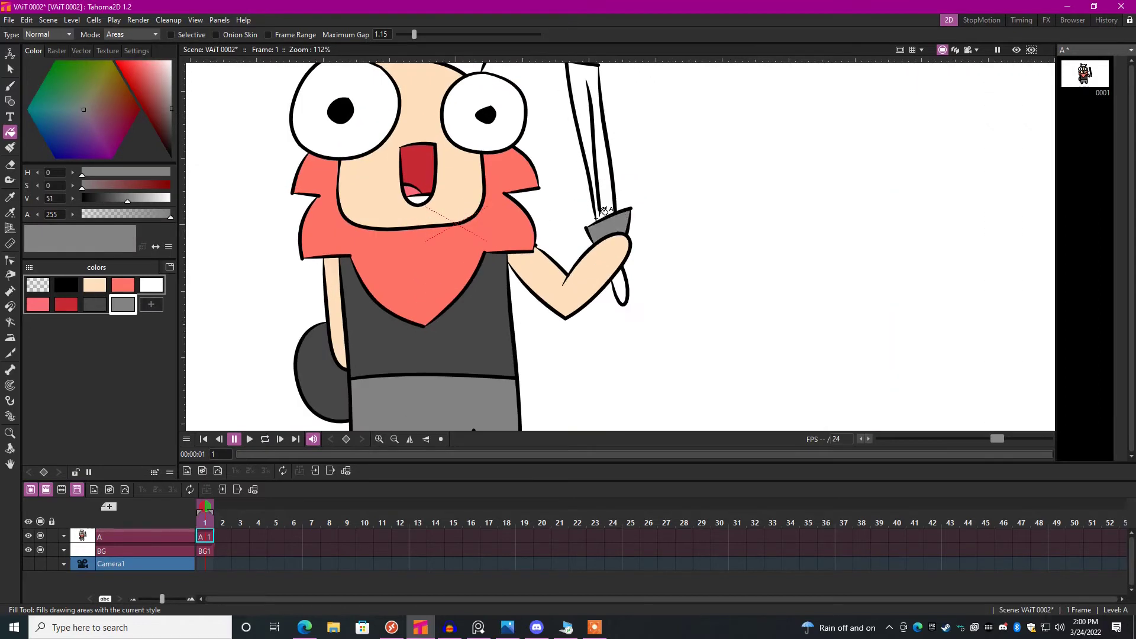
click(586, 133)
click(625, 284)
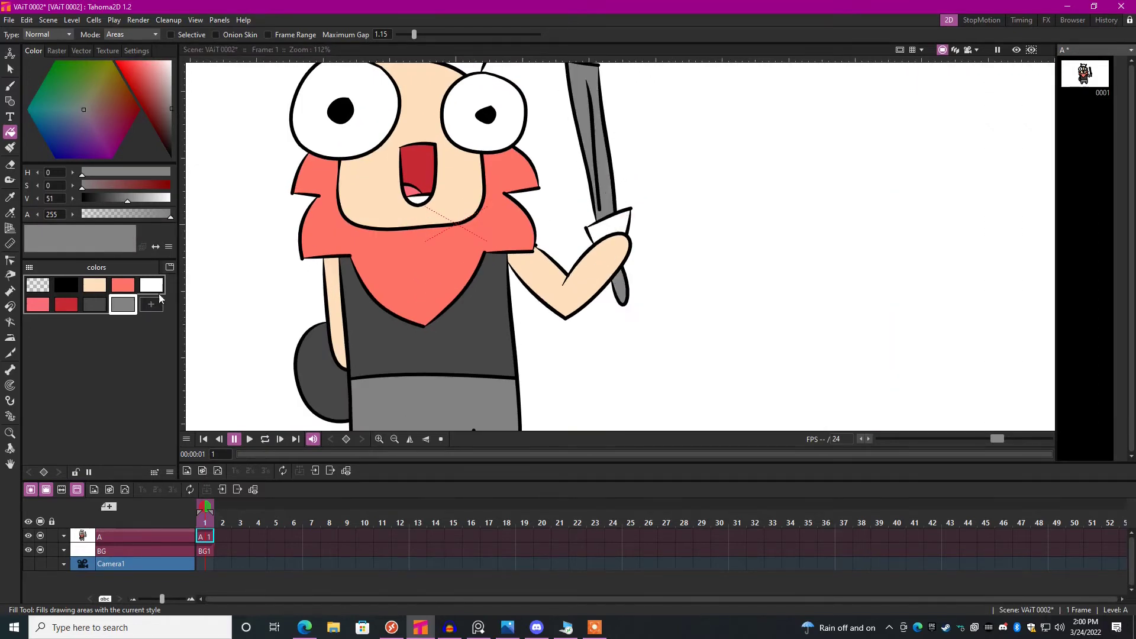
Fill the helmet dome dark grey and the helmet brim mid grey.
click(94, 304)
scroll(585, 222, down, 1)
scroll(568, 221, down, 1)
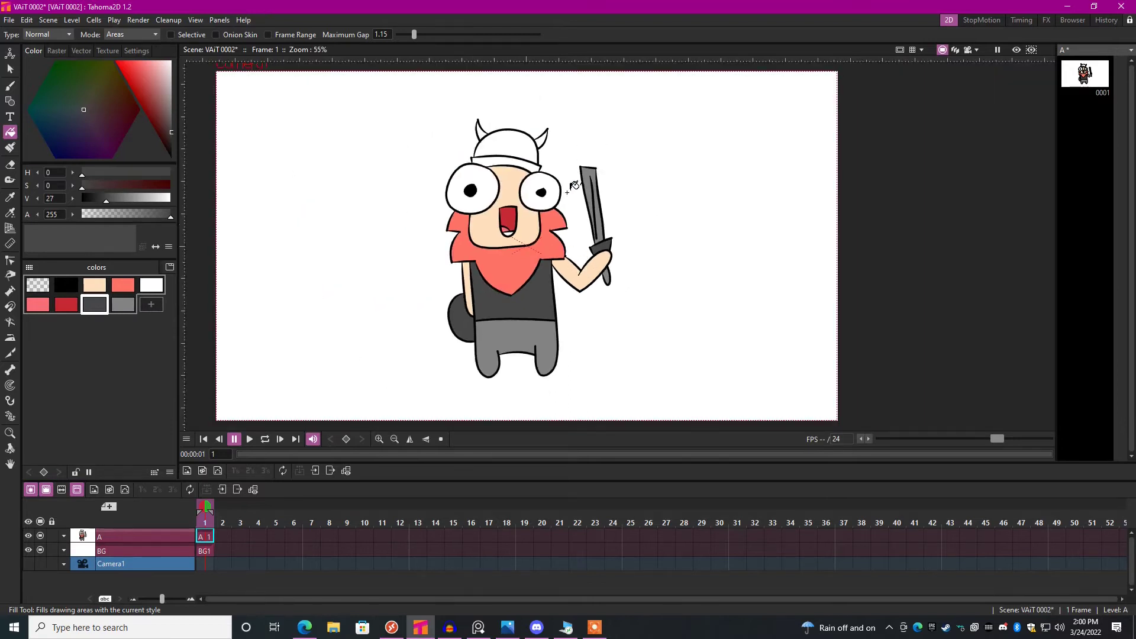
scroll(514, 213, up, 1)
scroll(514, 213, up, 2)
click(479, 169)
click(123, 305)
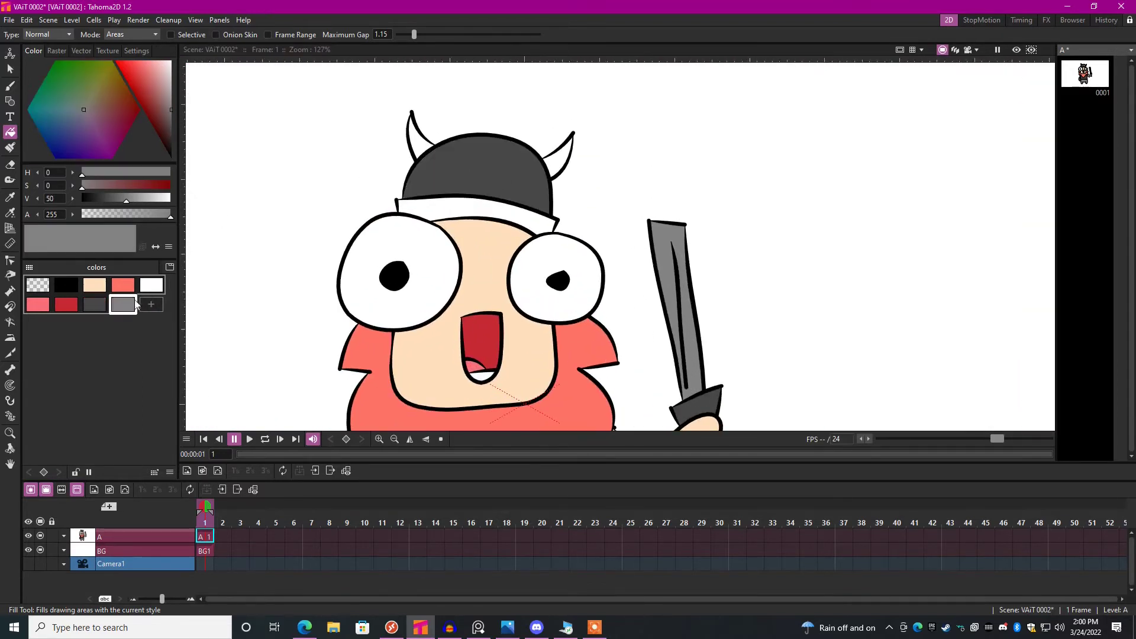
click(478, 199)
Add a pale yellow style and fill both horns with it.
click(150, 305)
click(107, 76)
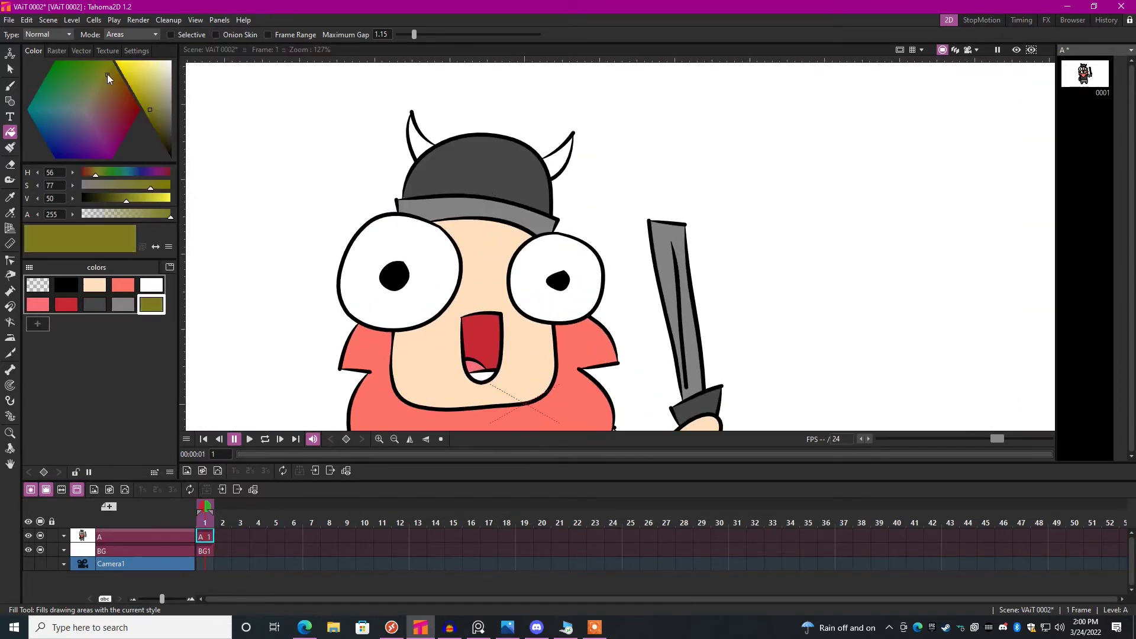
click(98, 86)
click(424, 137)
click(563, 156)
scroll(568, 143, down, 4)
Lasso-select the whole dwarf and move it toward the left of the frame.
key(s)
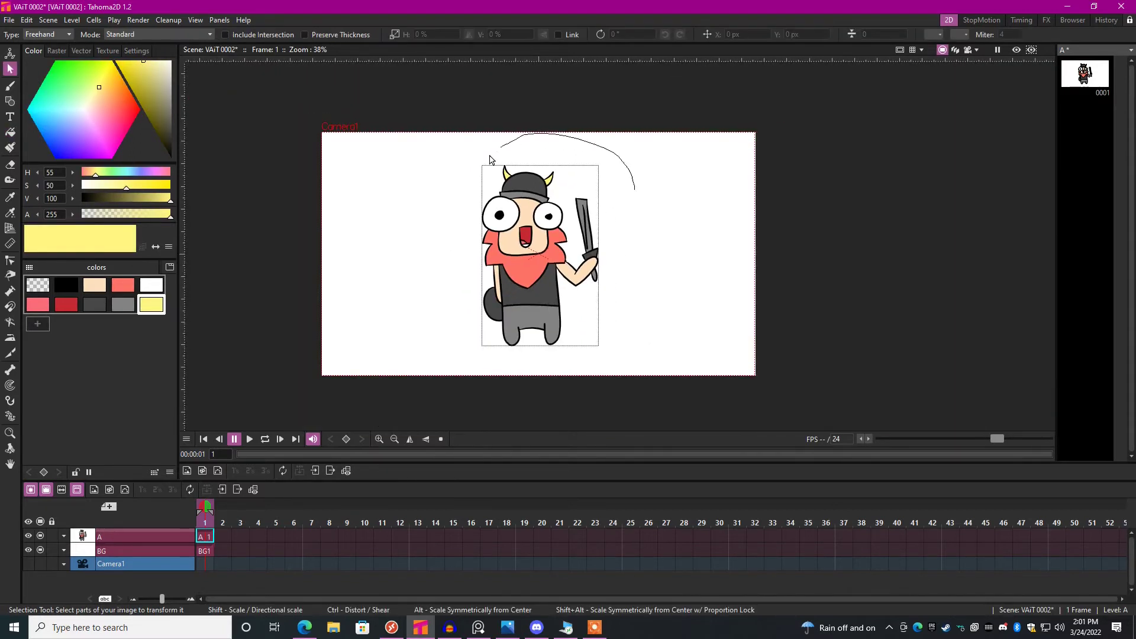
drag(621, 213, 536, 141)
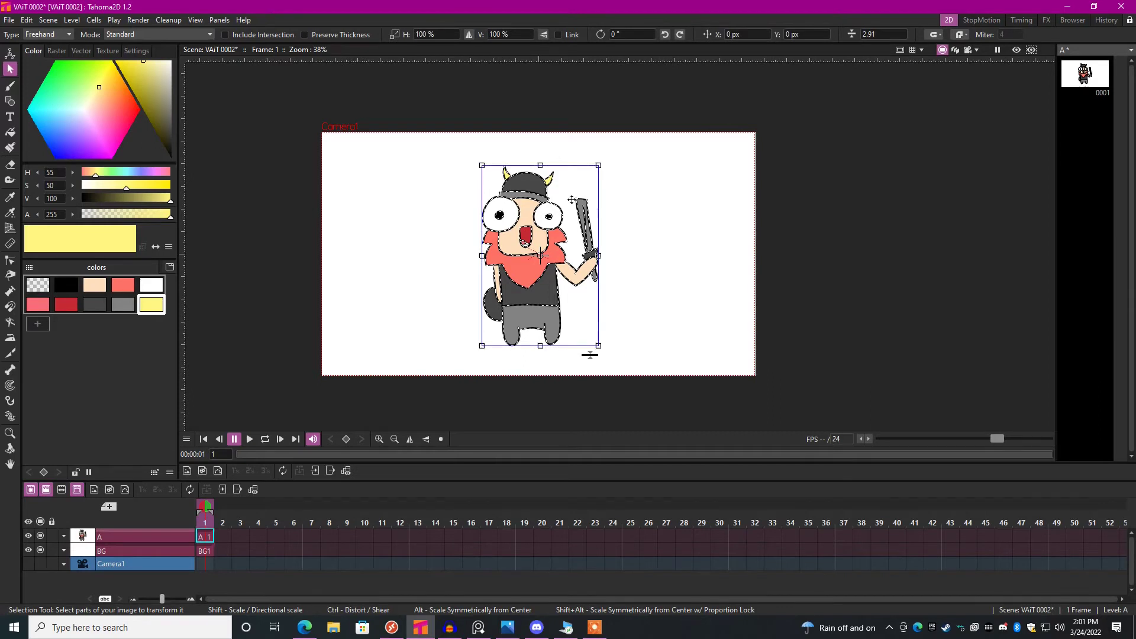
drag(540, 256, 459, 257)
Deselect the dwarf and brush a black curved stroke right of the sword, undoing the attempts.
click(588, 261)
scroll(630, 292, up, 2)
scroll(629, 293, up, 1)
click(66, 284)
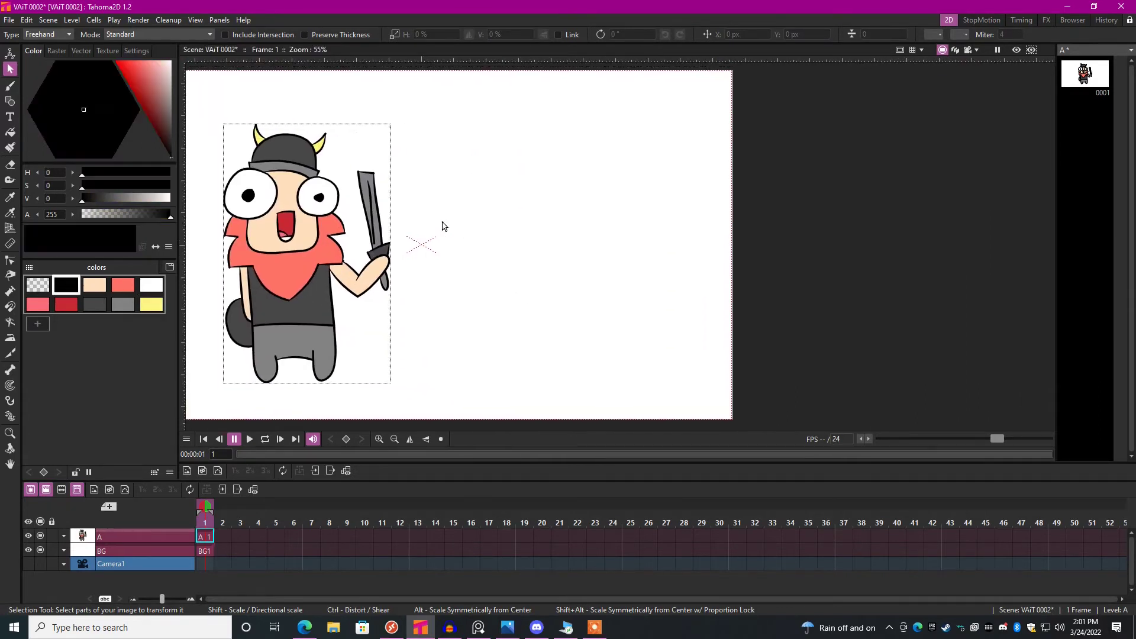
scroll(522, 225, up, 1)
key(b)
scroll(515, 273, up, 3)
mouse_move(492, 155)
mouse_down()
mouse_move(519, 176)
mouse_move(462, 183)
mouse_move(519, 174)
mouse_move(533, 213)
mouse_up()
key(ctrl+z)
key(ctrl+z)
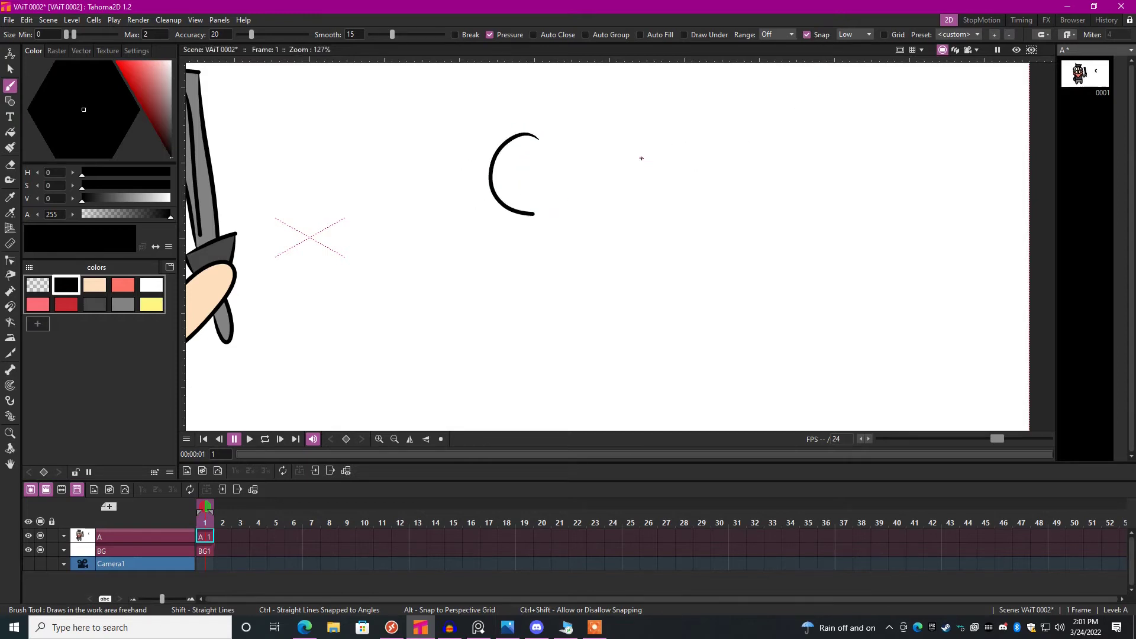
key(ctrl+z)
Draw and close a blob outline right of the dwarf, then fill it black.
drag(550, 132, 533, 204)
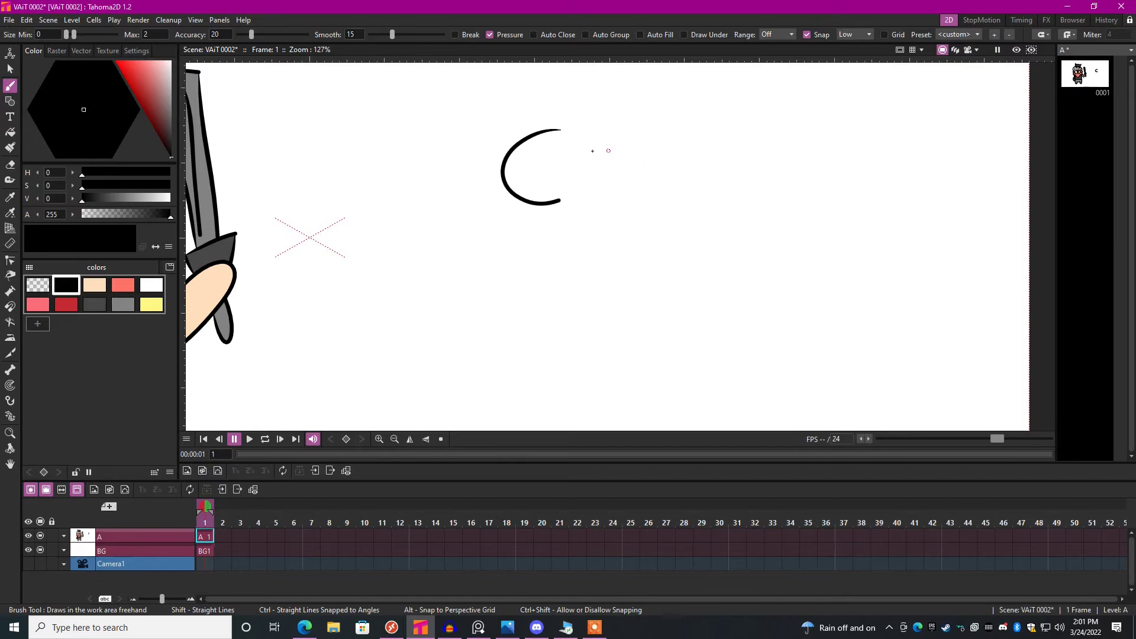
key(ctrl+z)
mouse_move(586, 139)
mouse_down()
mouse_move(501, 206)
mouse_move(555, 215)
mouse_up()
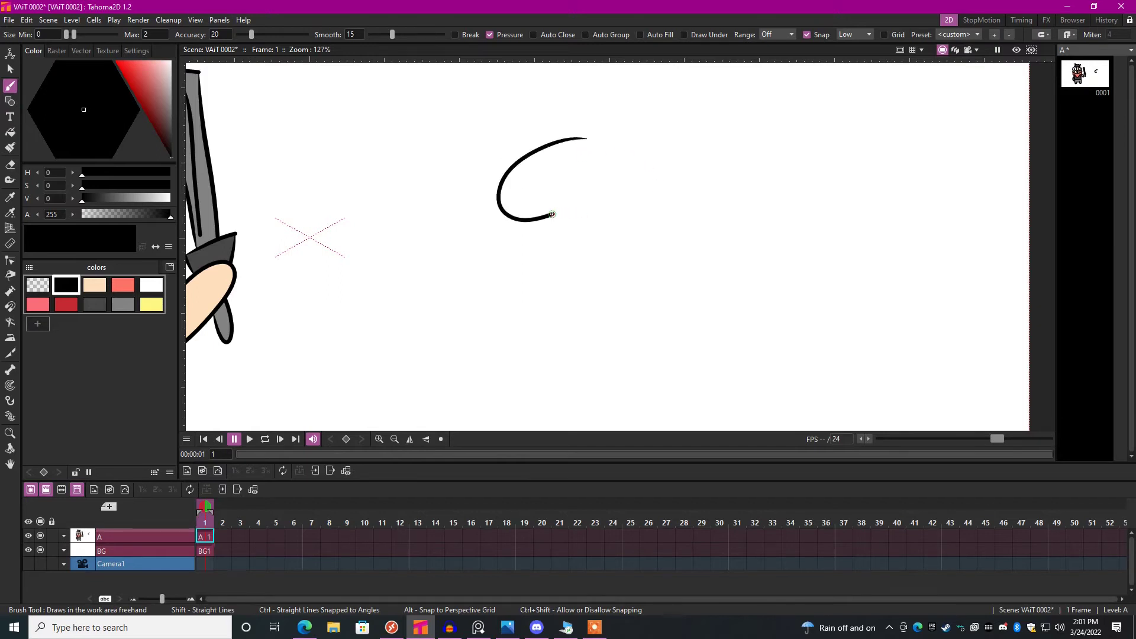
scroll(559, 220, up, 4)
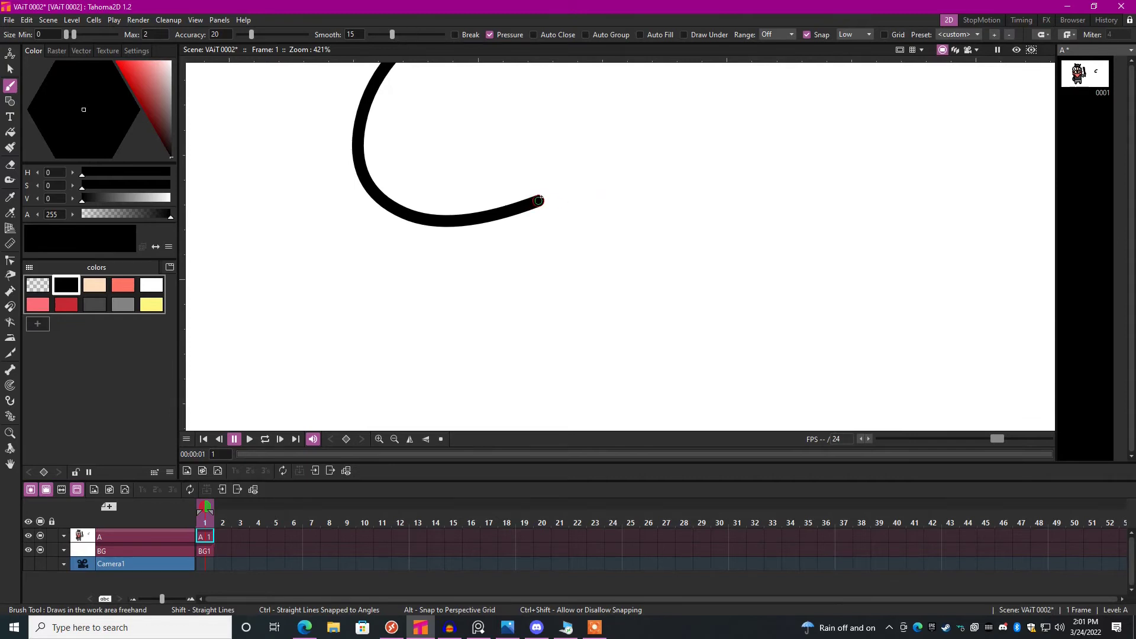
scroll(573, 242, down, 2)
drag(555, 218, 648, 156)
scroll(649, 159, down, 2)
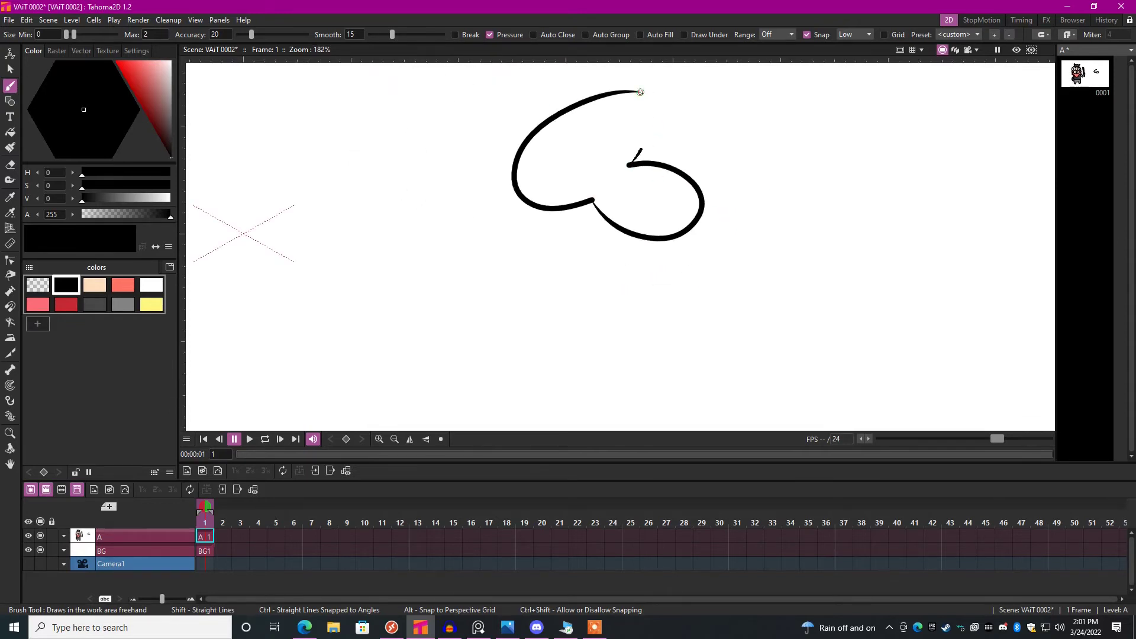
drag(640, 91, 637, 151)
key(f)
click(630, 119)
scroll(635, 119, down, 1)
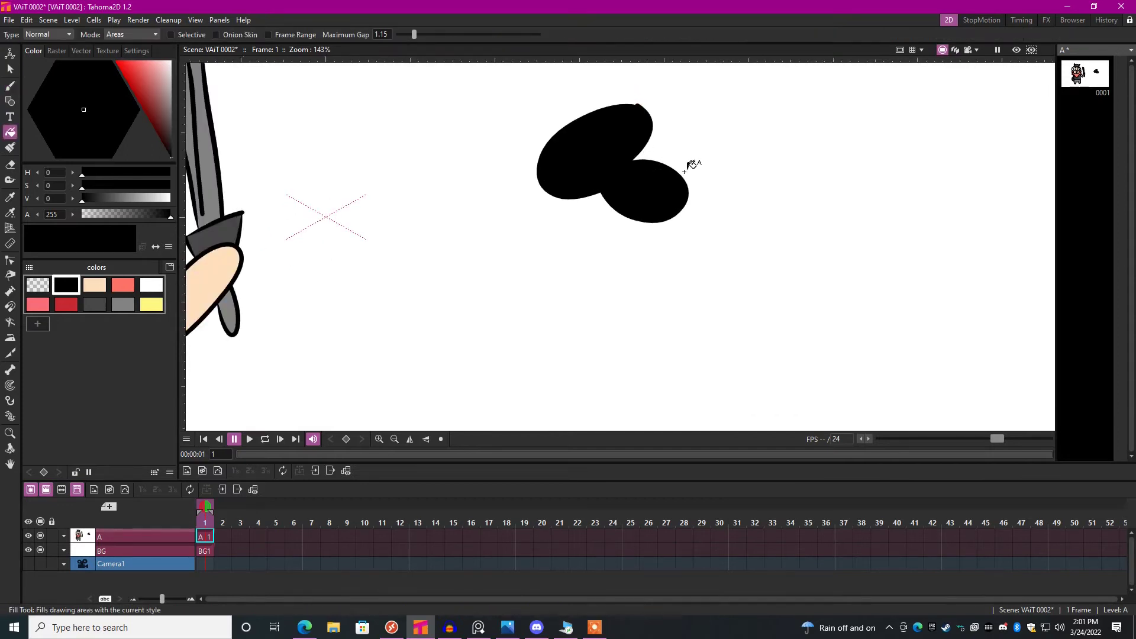
Brush two curves for a second blob below the first, undoing the closing curve.
key(b)
scroll(529, 261, up, 2)
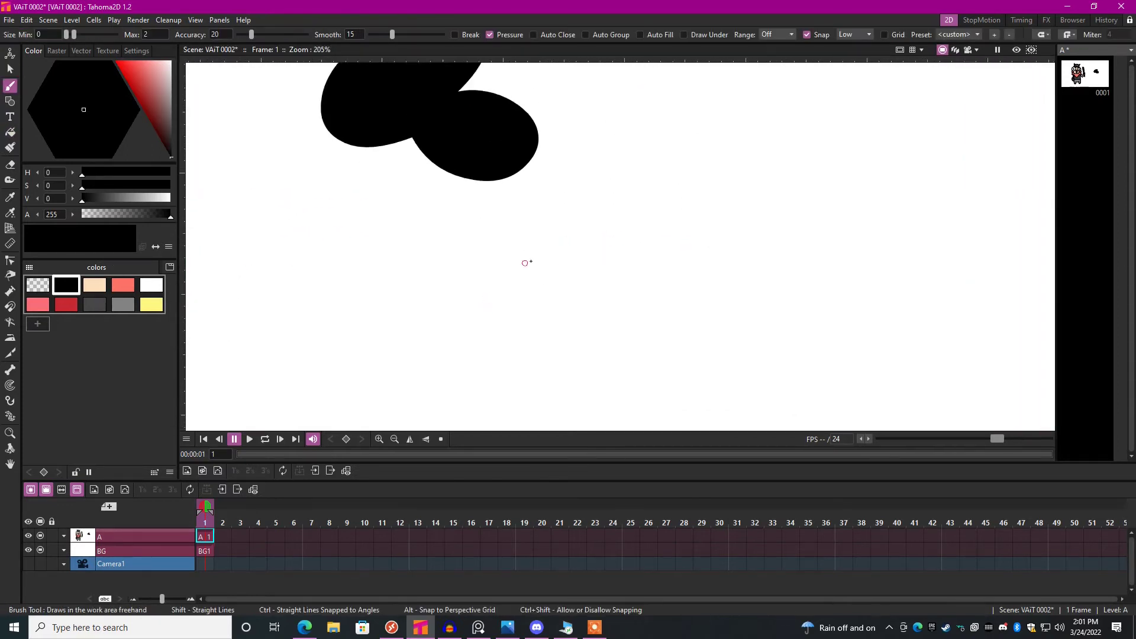
drag(505, 253, 506, 337)
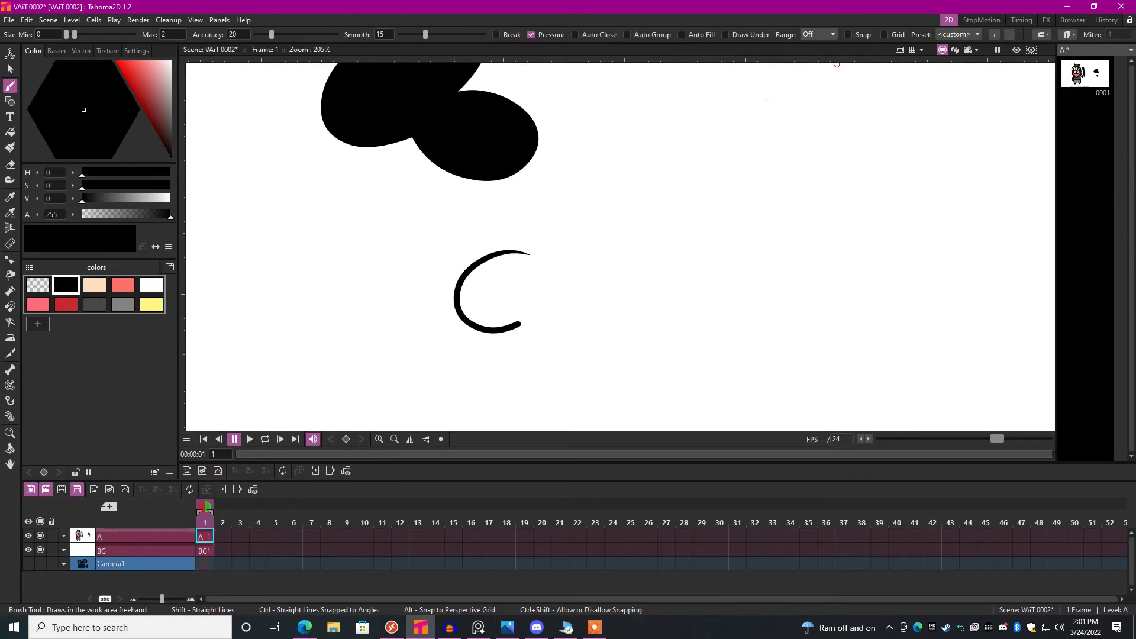
scroll(506, 333, up, 2)
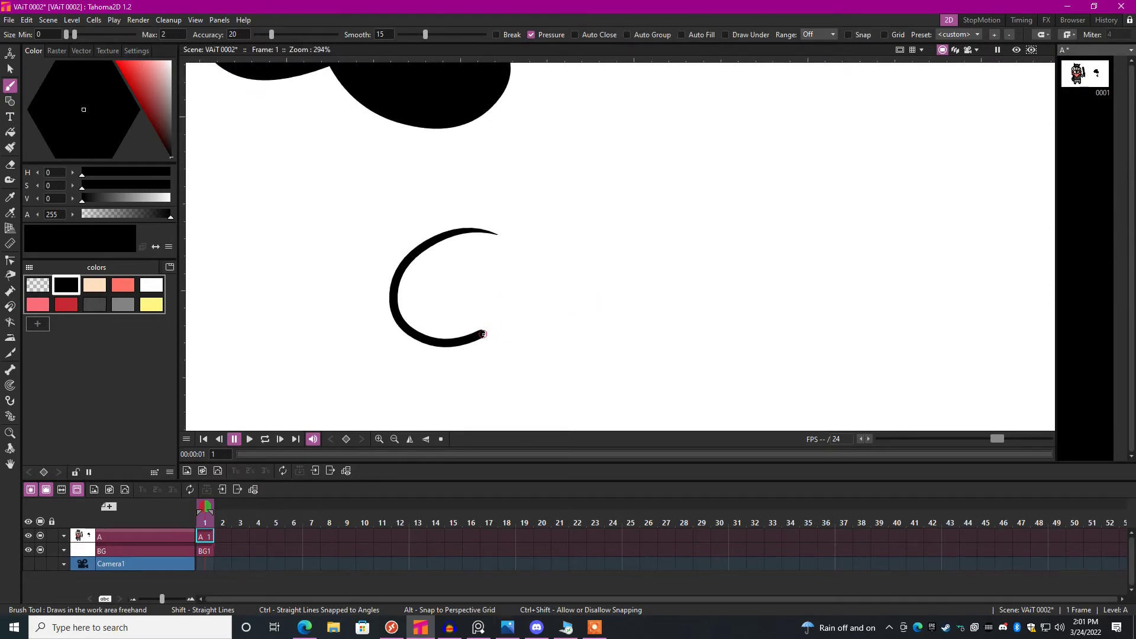
drag(501, 340, 497, 233)
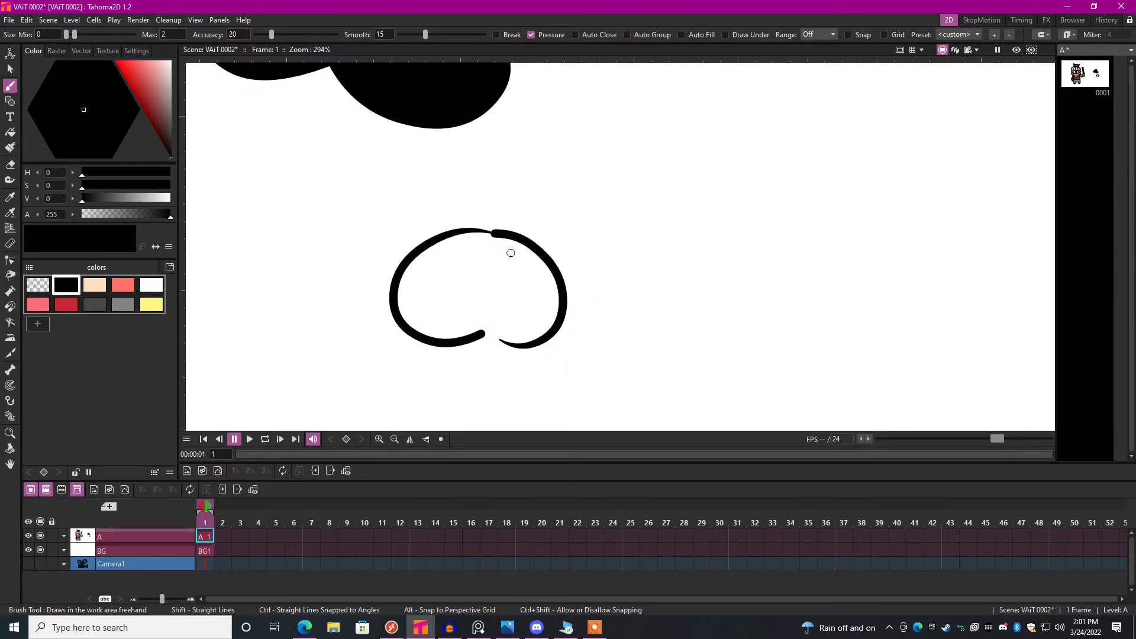
key(f)
scroll(509, 263, down, 2)
key(ctrl+z)
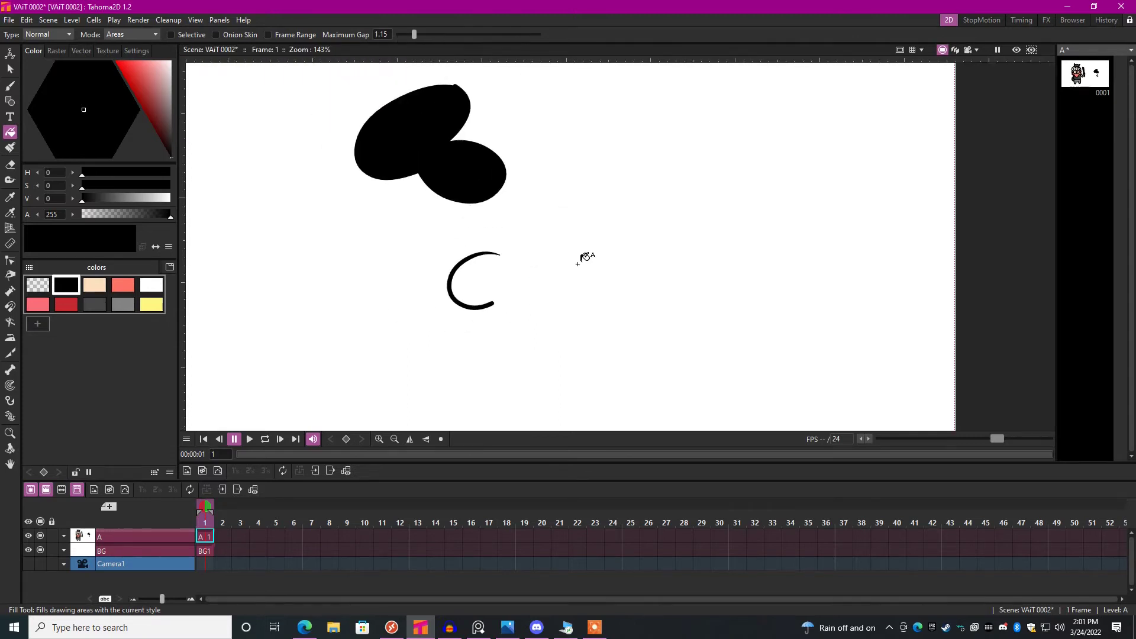
Turn stroke snapping back on, close the second blob, fill it black, then undo.
key(b)
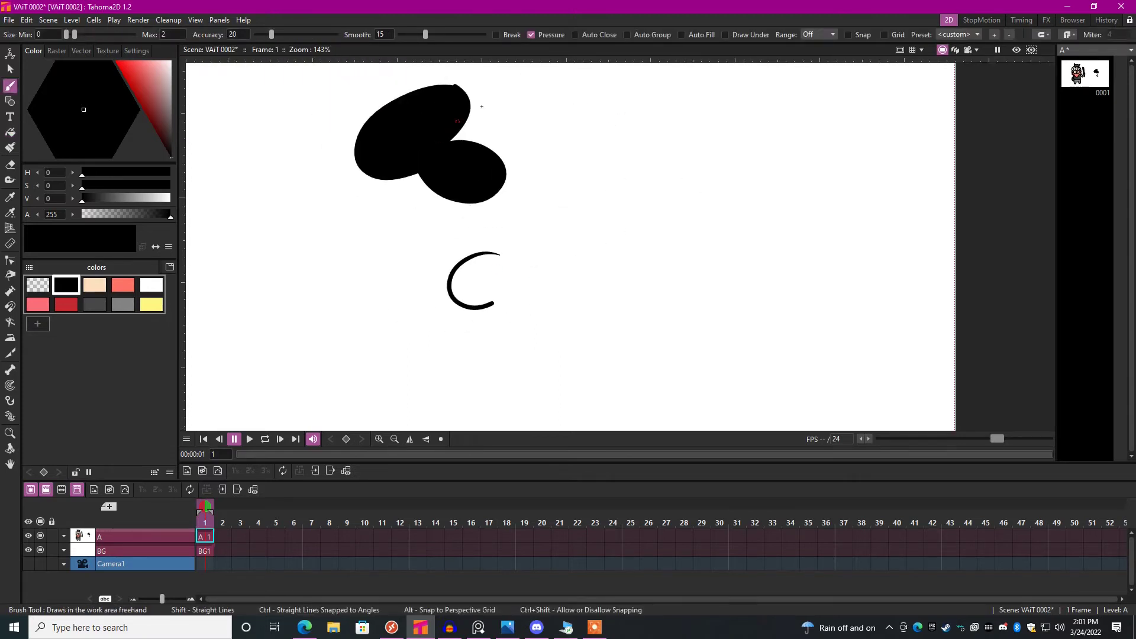
click(863, 34)
scroll(479, 285, up, 4)
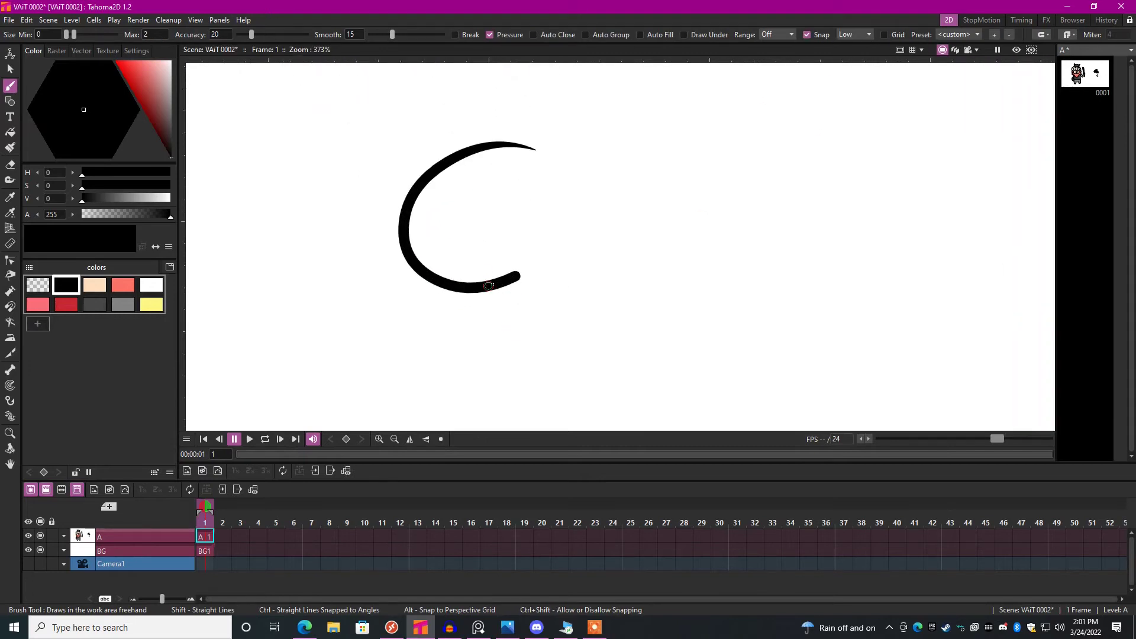
drag(515, 277, 533, 150)
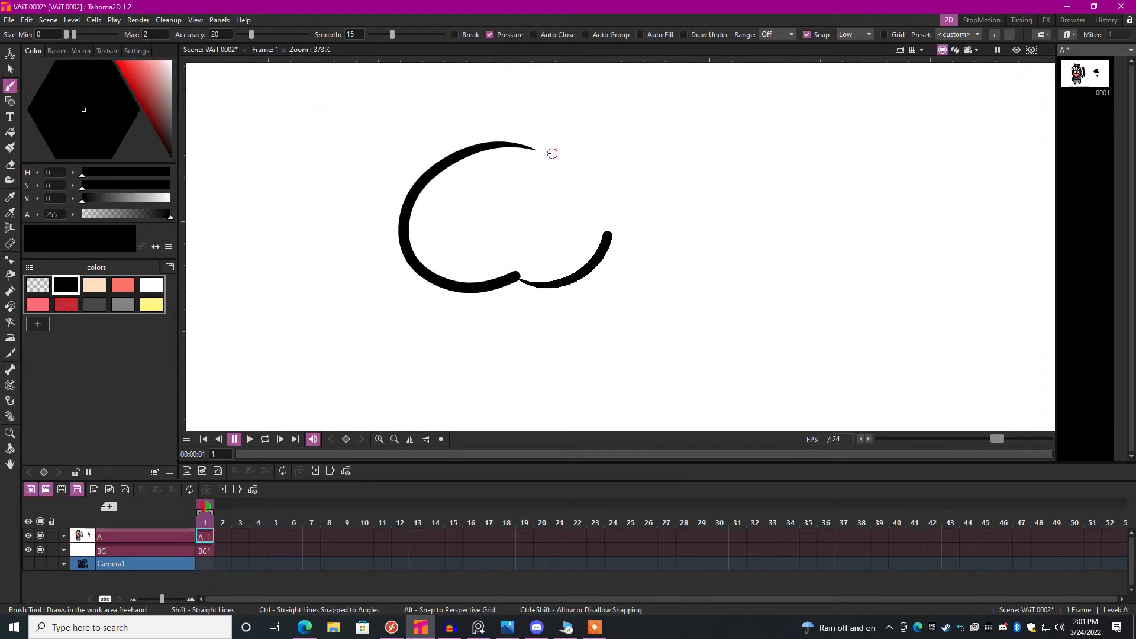
key(f)
click(540, 187)
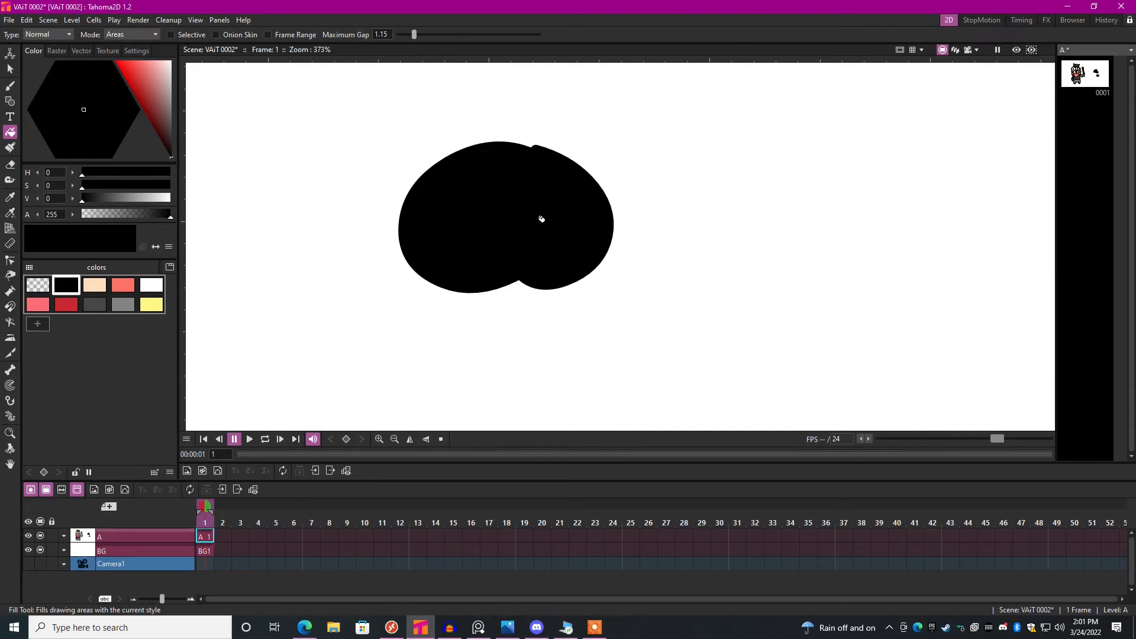
key(ctrl+z)
key(ctrl+z)
scroll(532, 226, down, 4)
key(b)
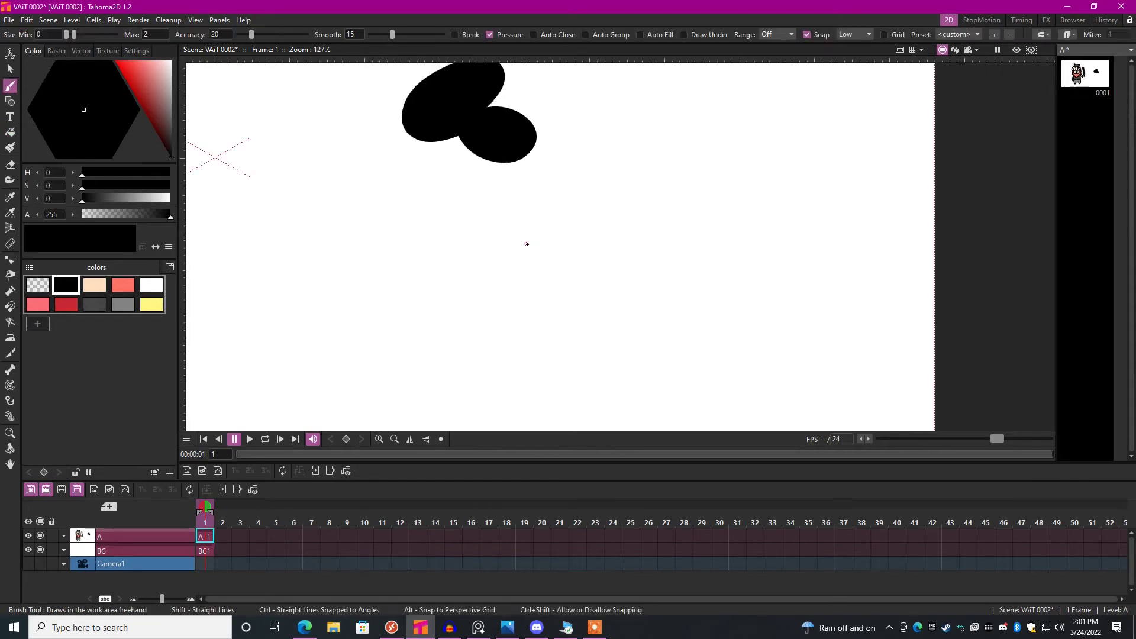
scroll(526, 244, up, 2)
scroll(539, 241, down, 4)
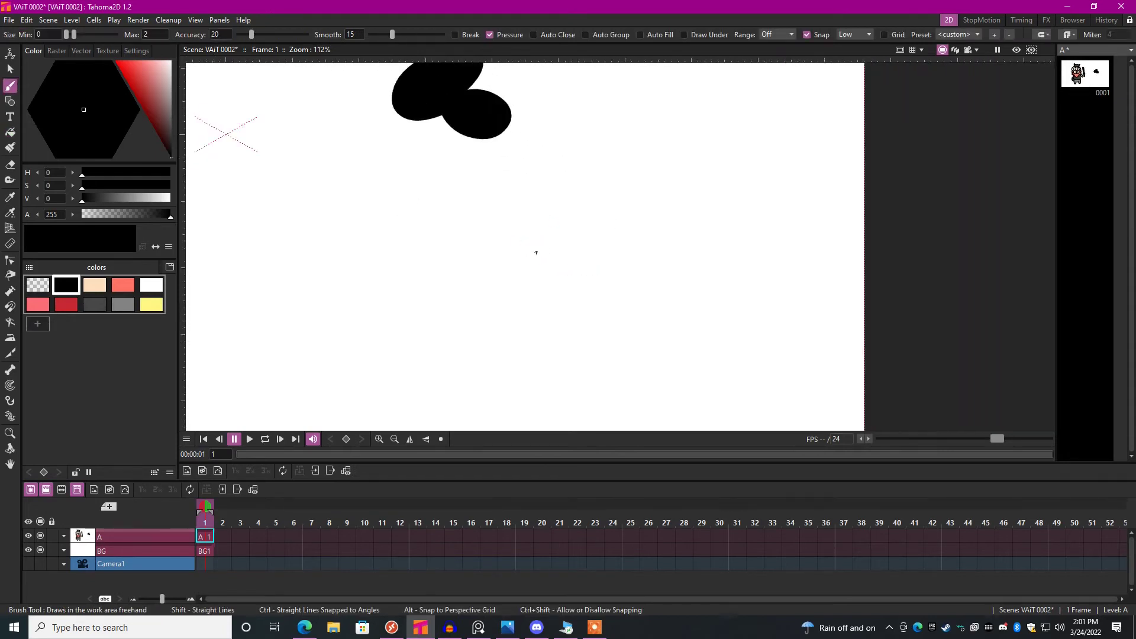
scroll(537, 253, down, 3)
scroll(532, 267, up, 3)
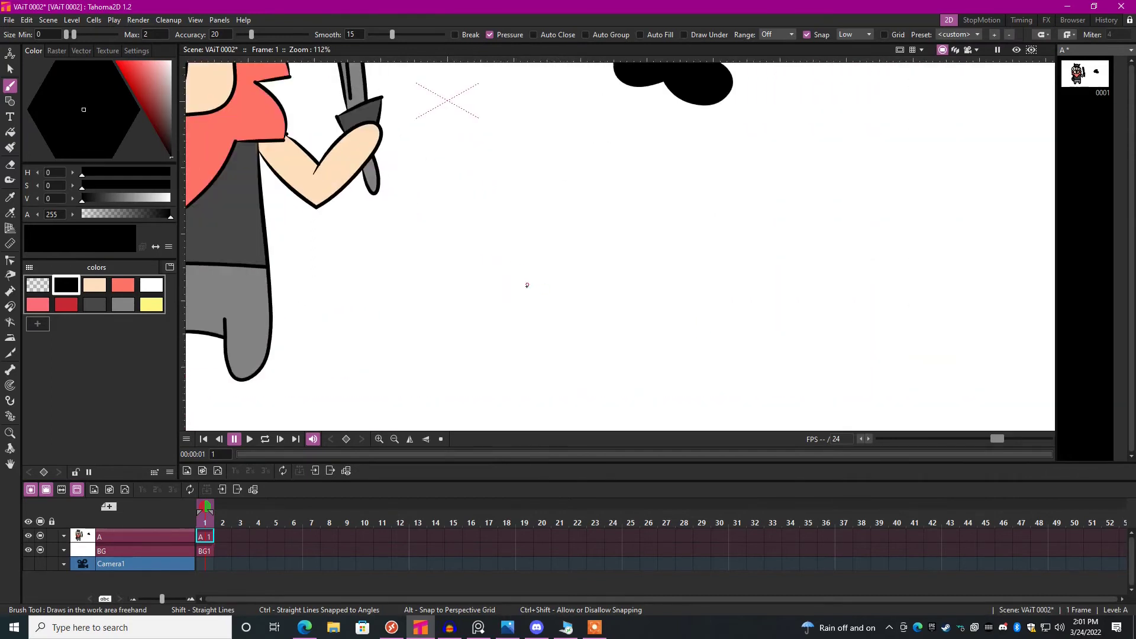
Brush the large rounded skull arc and the bumpy jaw curve beneath it.
mouse_move(612, 258)
mouse_down()
mouse_move(508, 266)
mouse_move(570, 279)
mouse_up()
scroll(568, 267, up, 3)
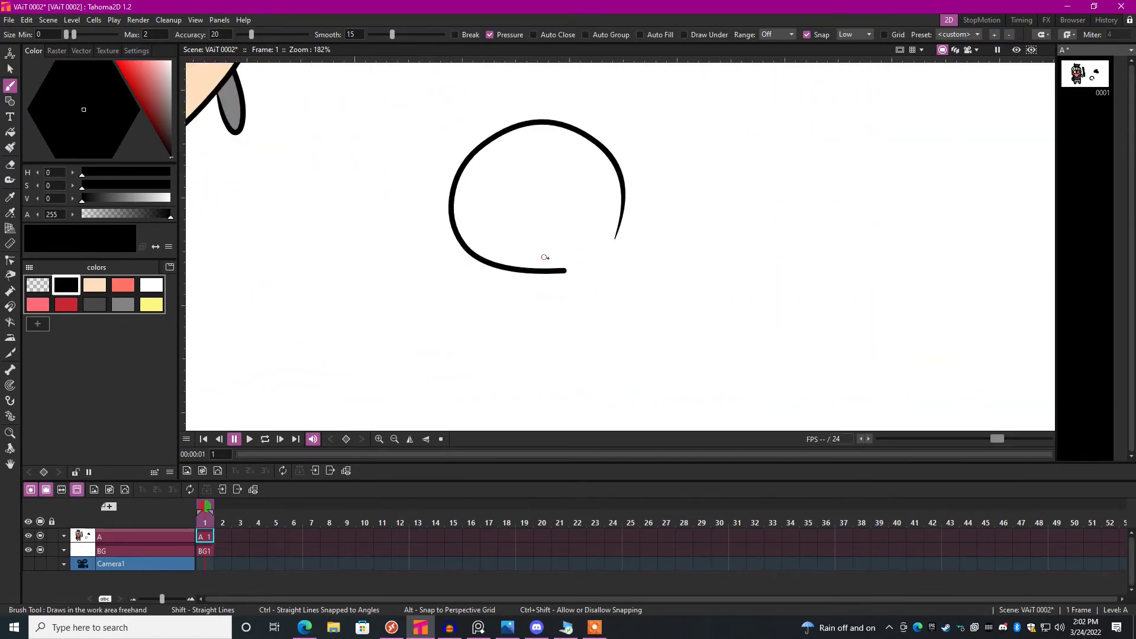
scroll(547, 256, up, 2)
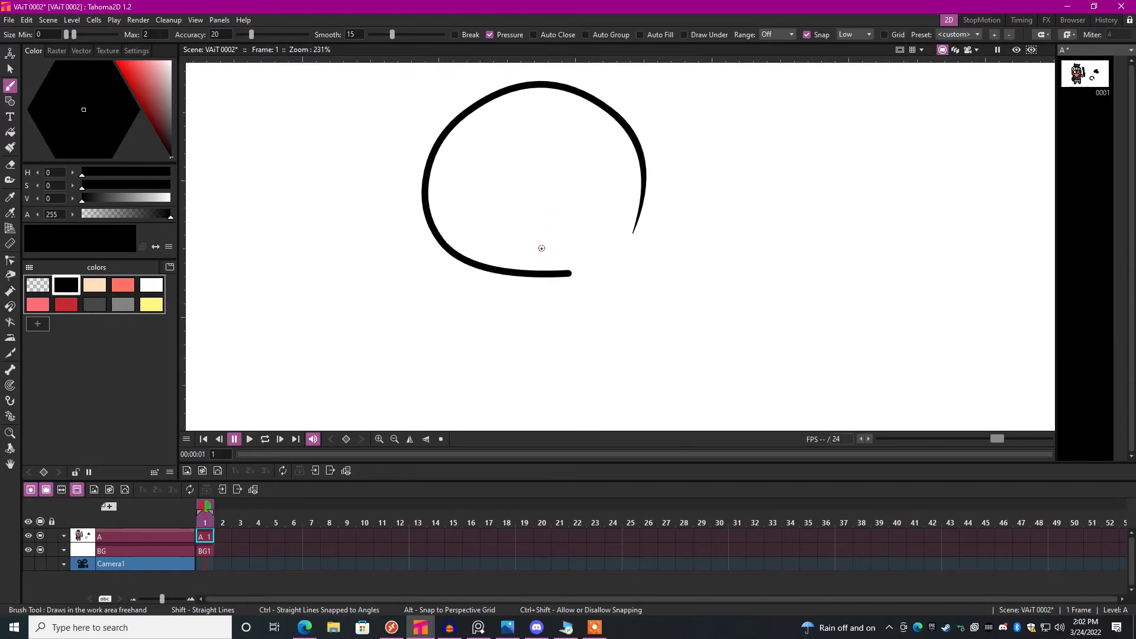
mouse_move(539, 251)
mouse_down()
mouse_move(576, 293)
mouse_move(634, 233)
mouse_up()
scroll(617, 257, up, 2)
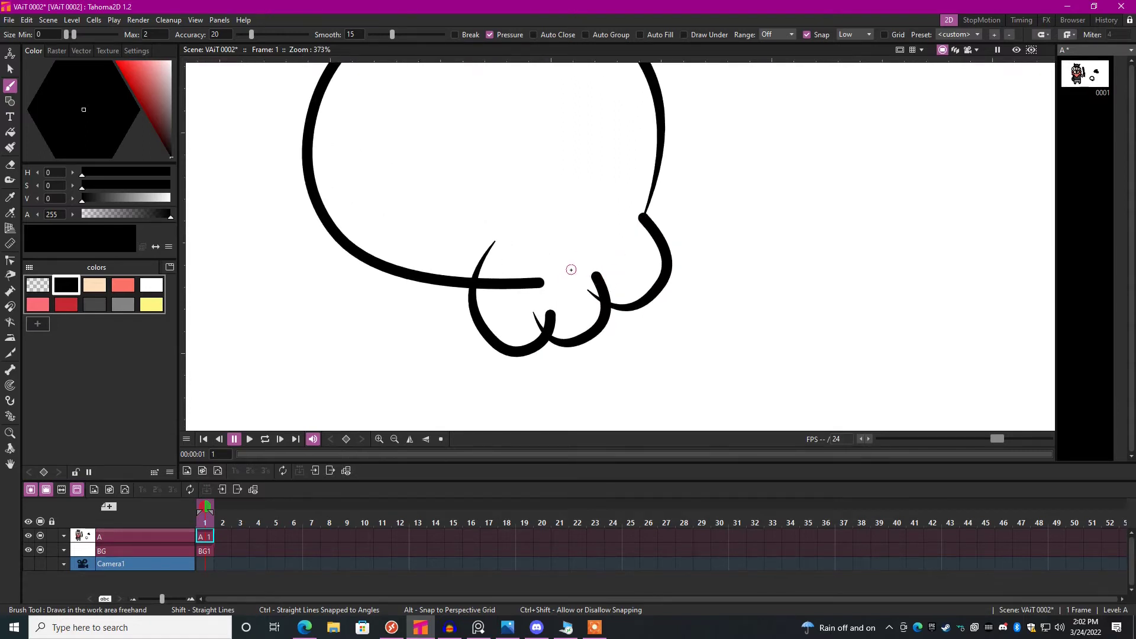
key(e)
Set the eraser to Segment type and erase stray jaw strokes, restoring two of them.
click(263, 34)
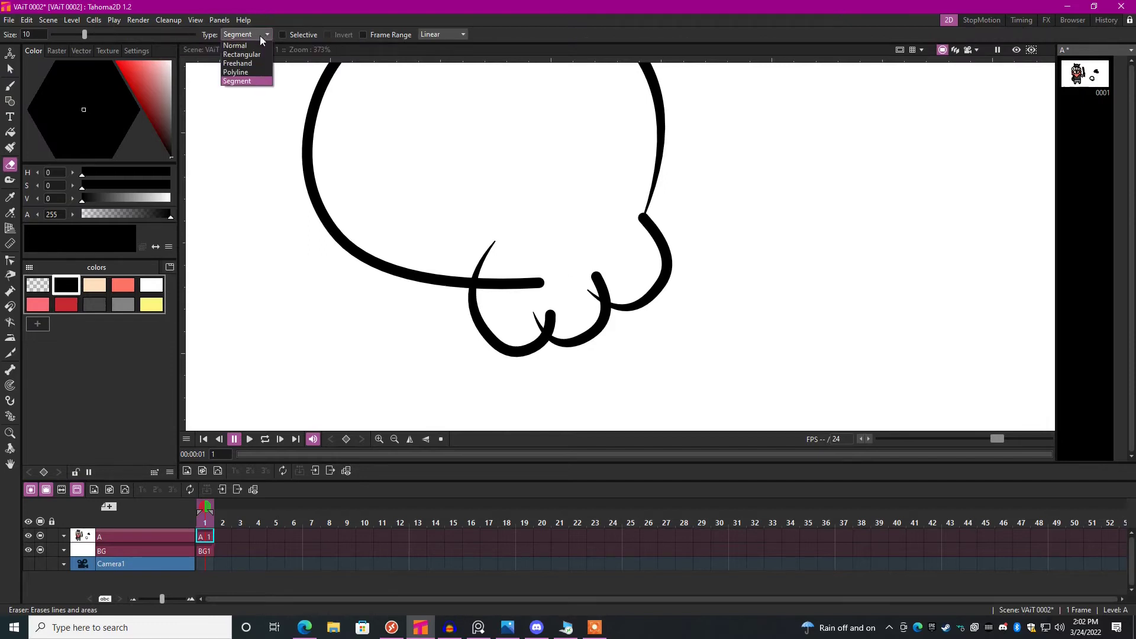
click(239, 82)
scroll(523, 256, up, 1)
click(519, 284)
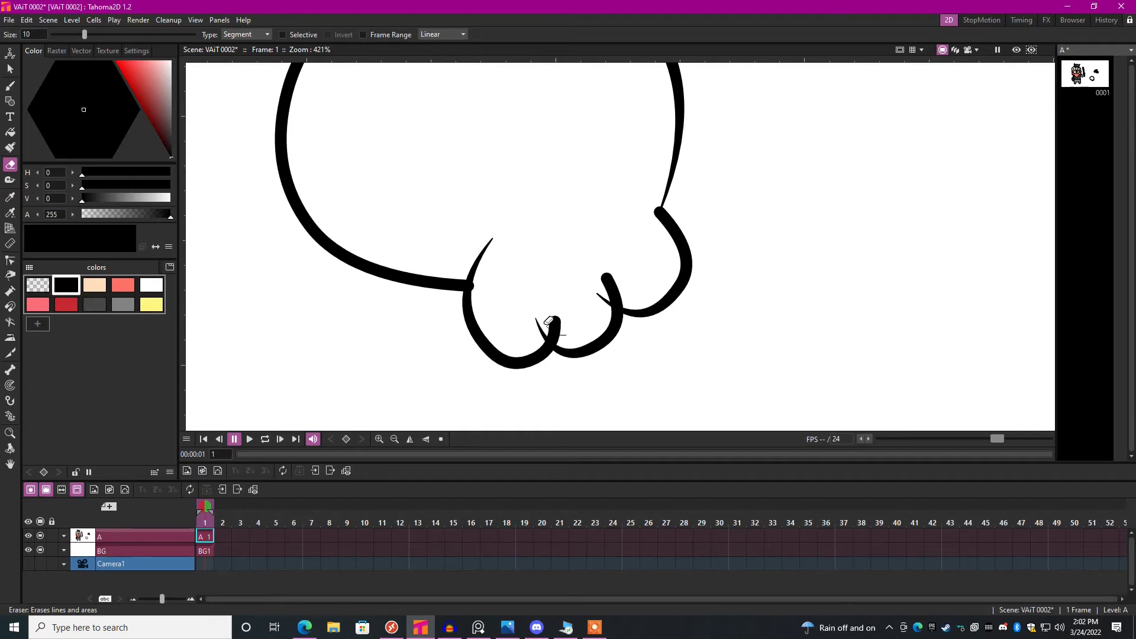
click(549, 321)
click(610, 286)
scroll(617, 275, down, 2)
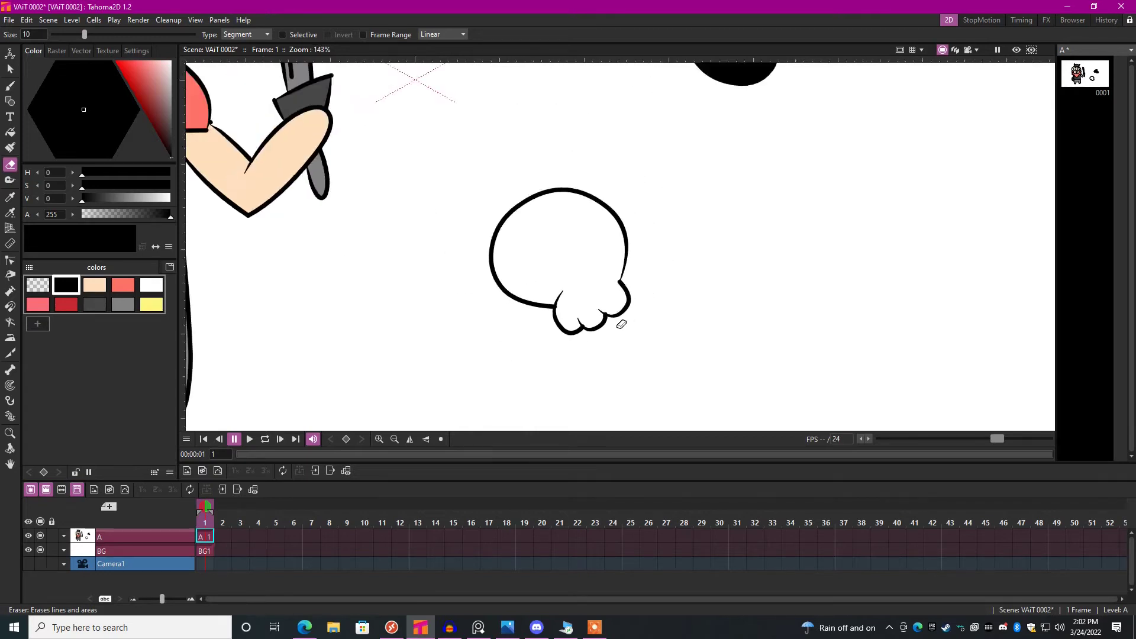
scroll(614, 318, up, 2)
key(ctrl+z)
key(ctrl+z)
scroll(541, 322, up, 2)
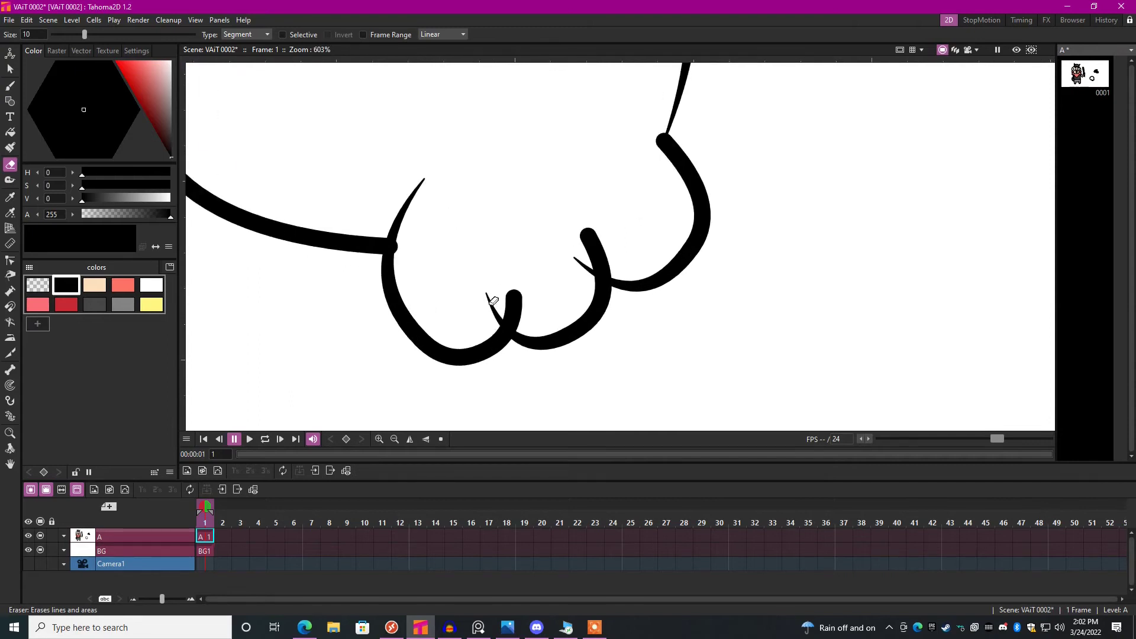
scroll(559, 316, down, 3)
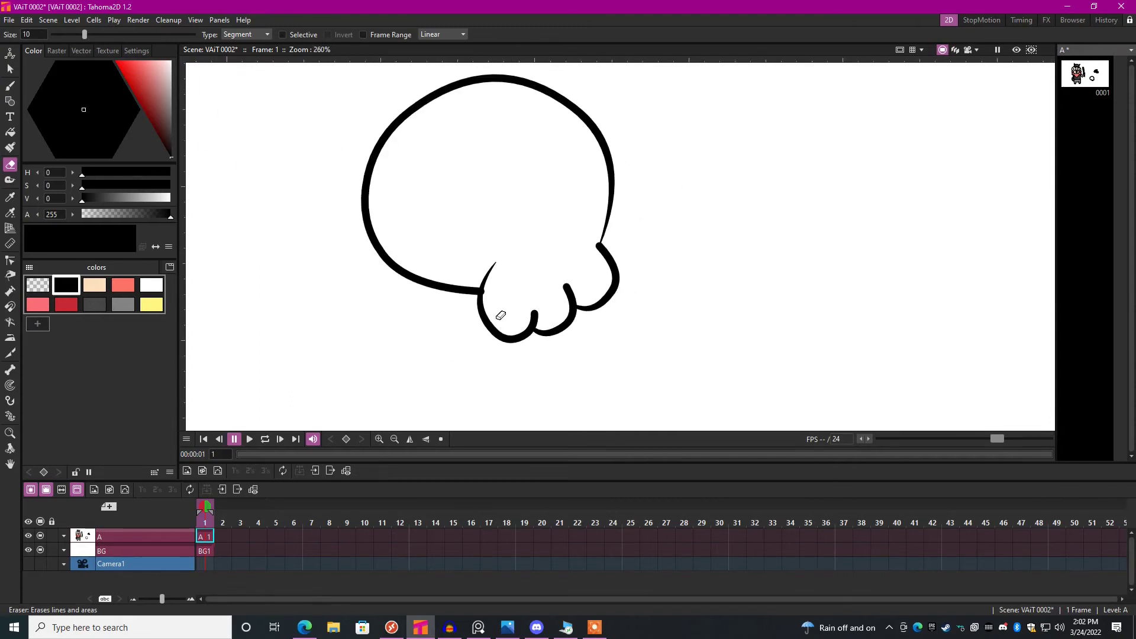
scroll(501, 316, up, 3)
scroll(519, 297, down, 5)
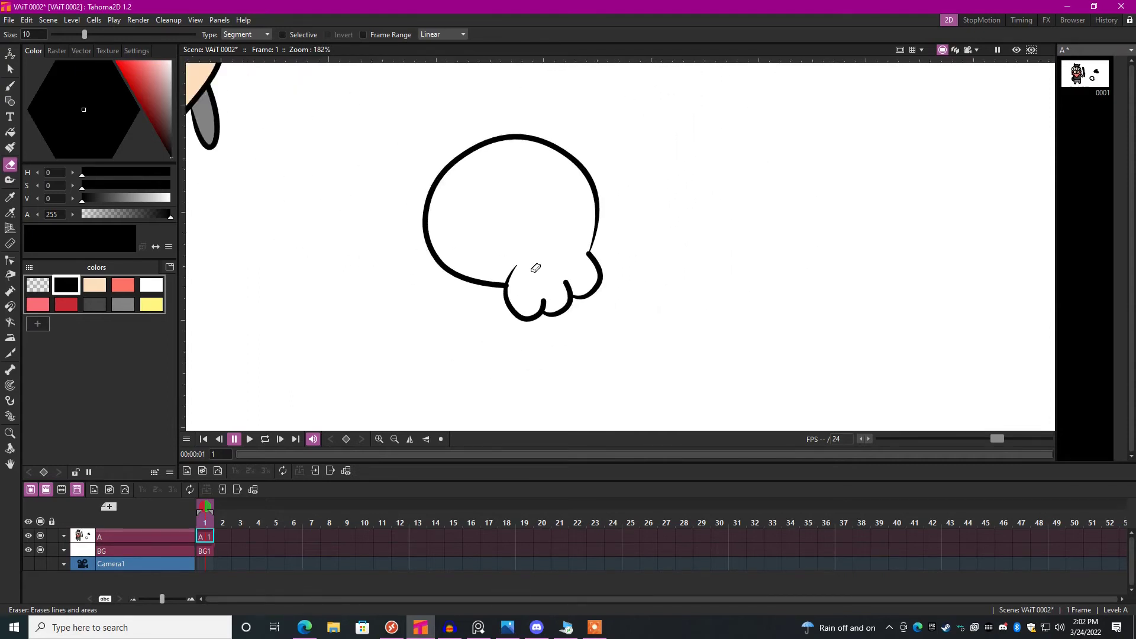
scroll(536, 268, up, 2)
Brush two eye socket ovals, fill them black, and fill the skull grey.
key(b)
scroll(541, 151, up, 2)
drag(533, 164, 535, 165)
drag(607, 159, 605, 160)
key(f)
click(600, 195)
click(520, 213)
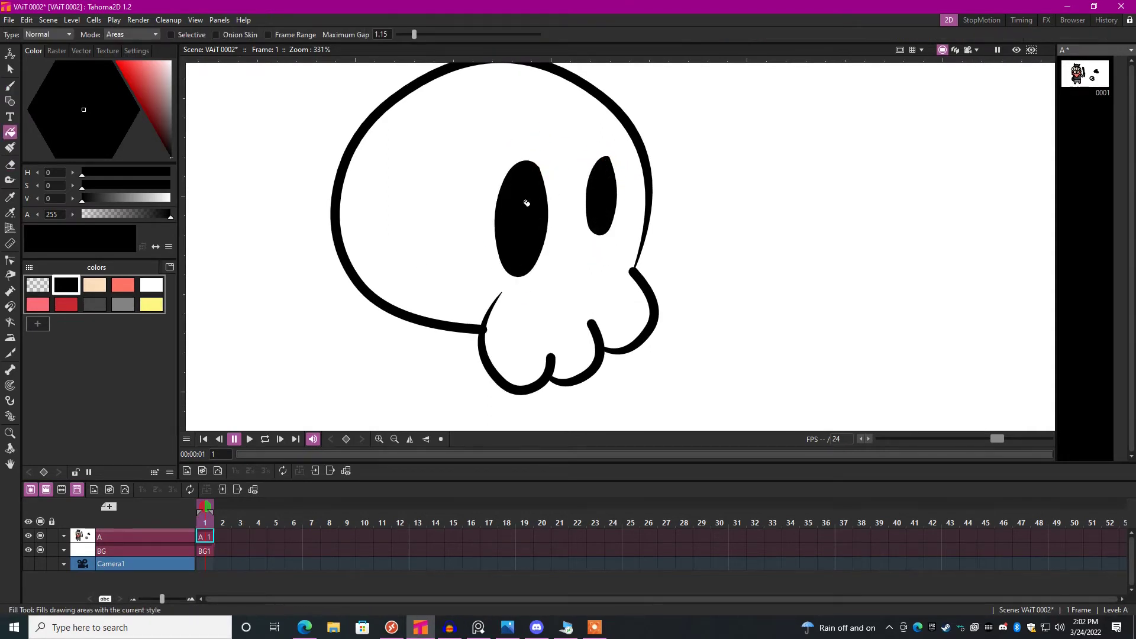
click(122, 304)
click(463, 142)
scroll(497, 267, down, 2)
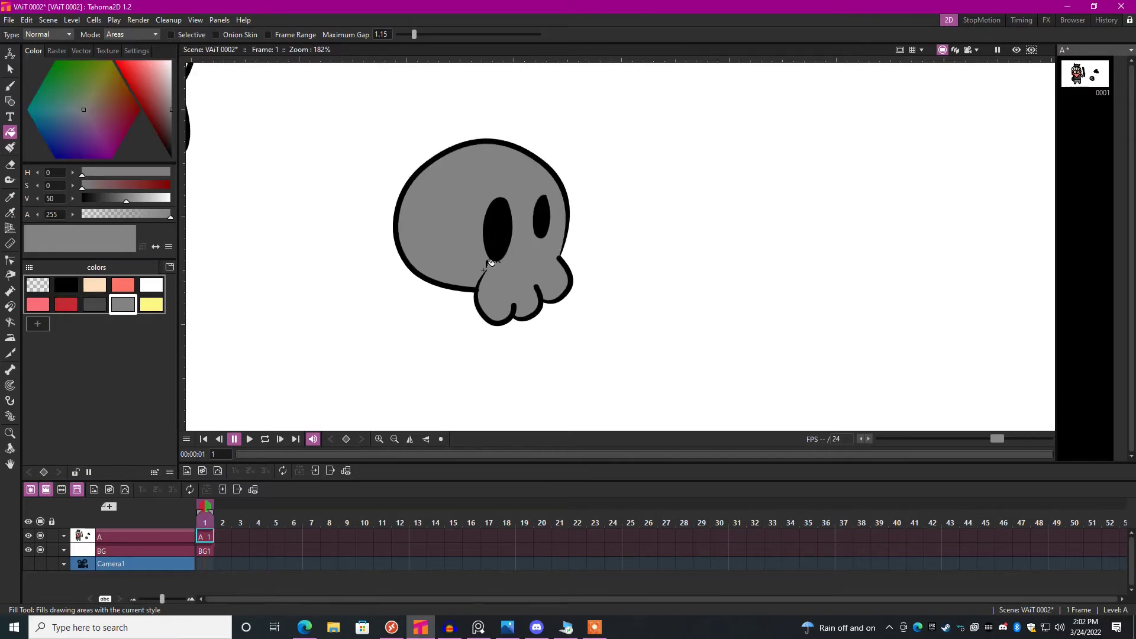
scroll(497, 266, down, 2)
scroll(497, 267, down, 1)
scroll(512, 289, up, 1)
scroll(512, 289, up, 2)
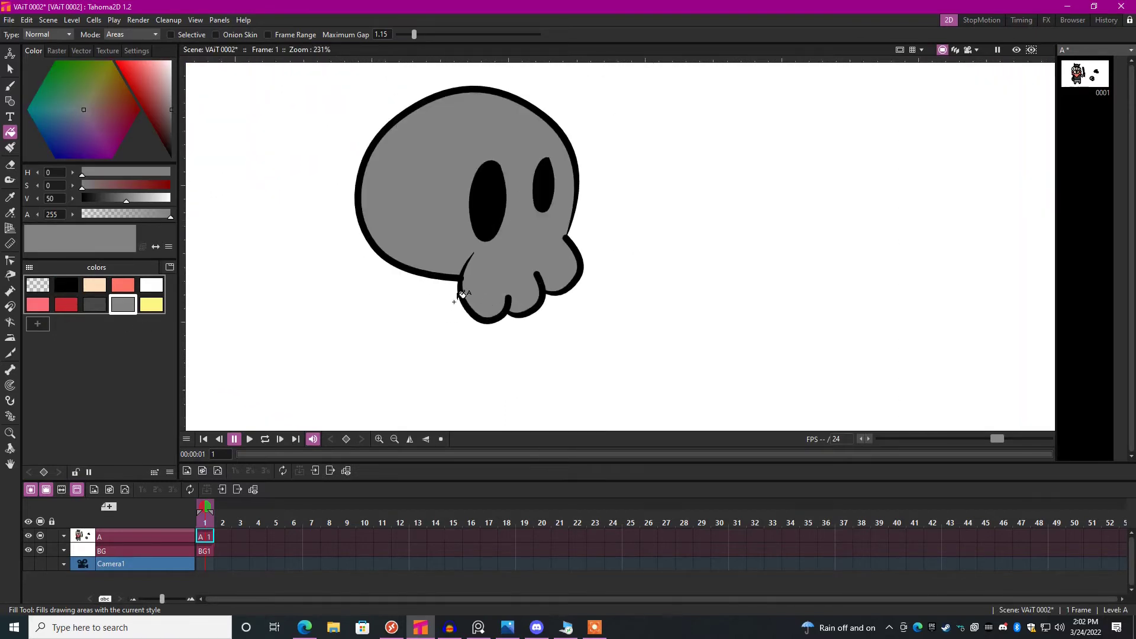
scroll(512, 290, down, 3)
Lasso-select the skull and move it to the bottom of the frame.
key(s)
mouse_move(417, 267)
mouse_down()
mouse_move(423, 314)
mouse_move(527, 316)
mouse_up()
mouse_move(525, 228)
mouse_down()
mouse_move(502, 214)
mouse_move(407, 308)
mouse_up()
click(476, 299)
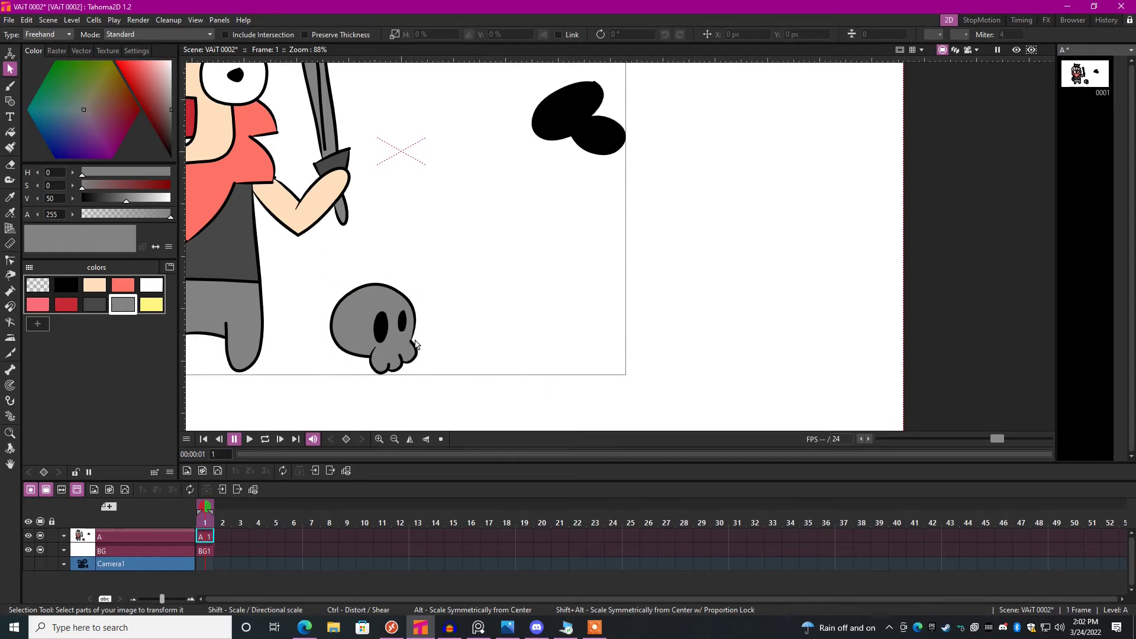
scroll(479, 293, down, 2)
scroll(551, 293, down, 2)
scroll(612, 294, down, 2)
Delete the black blob and brush a black loop outline with a curled tail.
drag(617, 187, 639, 284)
key(Delete)
scroll(554, 193, up, 3)
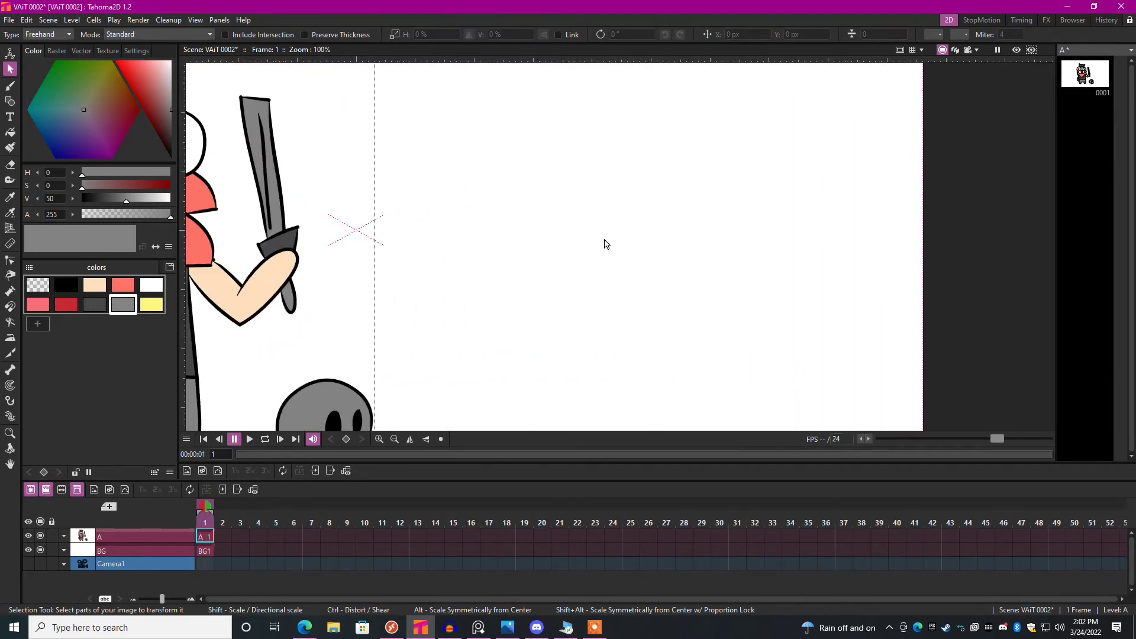
scroll(418, 266, up, 2)
click(66, 285)
key(b)
scroll(493, 224, up, 2)
mouse_move(522, 181)
mouse_down()
mouse_move(584, 192)
mouse_move(523, 178)
mouse_up()
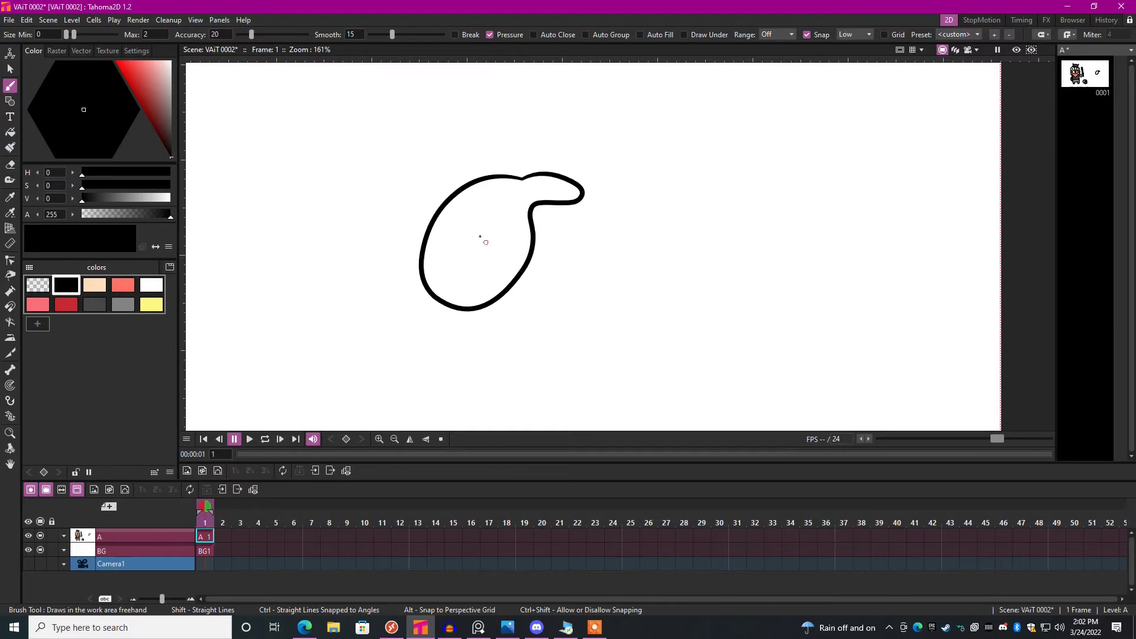
Try filling the loop outline black, then salmon red, undoing both fills.
key(f)
click(480, 237)
key(ctrl+z)
click(123, 285)
click(506, 260)
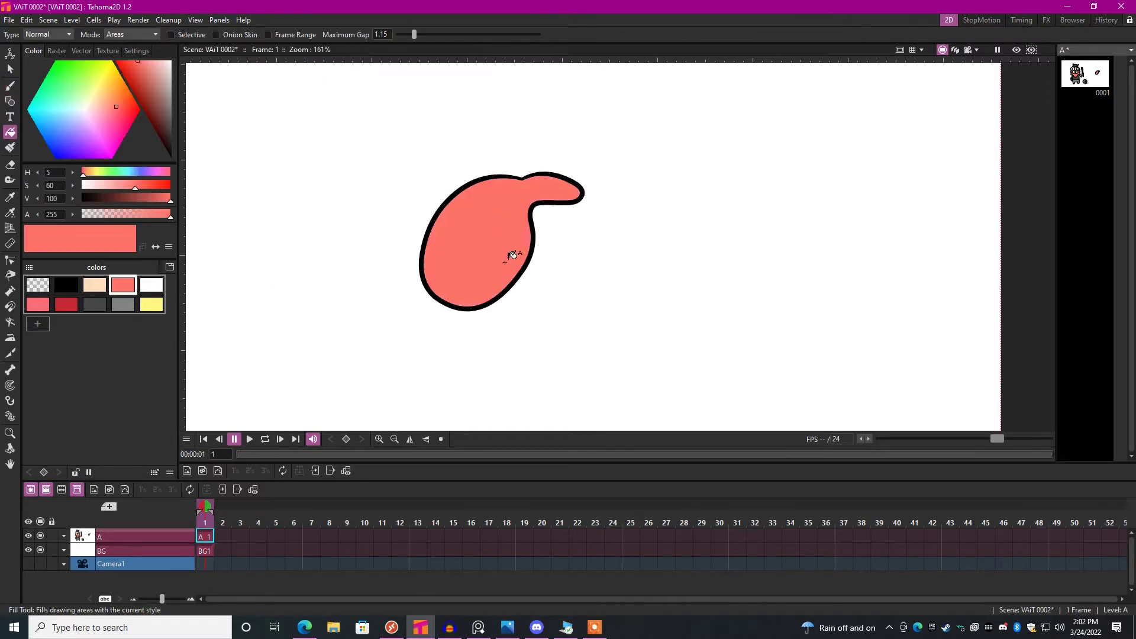
key(ctrl+z)
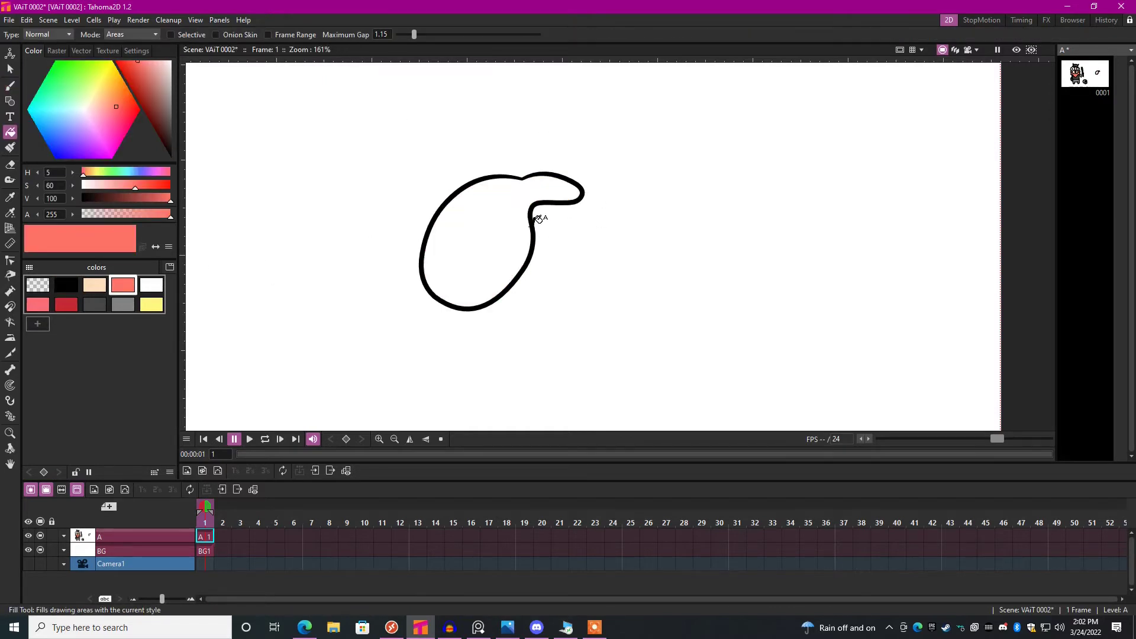
Trace a closed salmon-red loop inside the beard outline, undoing two failed strokes.
key(b)
scroll(529, 230, up, 2)
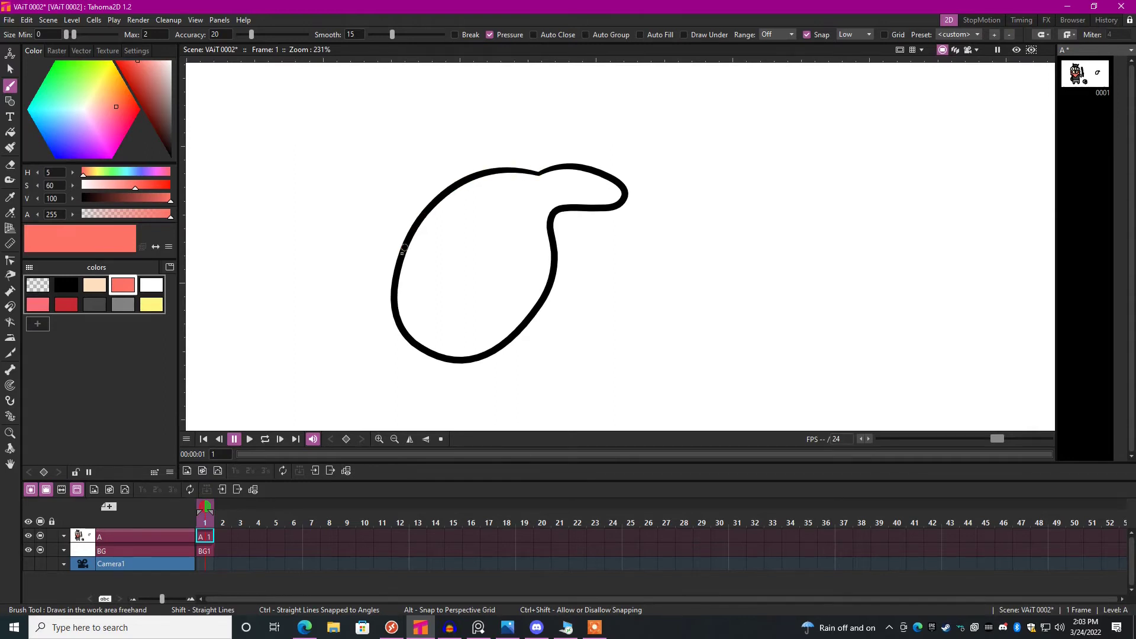
mouse_move(443, 360)
mouse_down()
mouse_move(539, 174)
mouse_move(499, 187)
mouse_up()
key(ctrl+z)
drag(399, 322, 540, 173)
key(ctrl+z)
key(ctrl+z)
drag(535, 176, 540, 307)
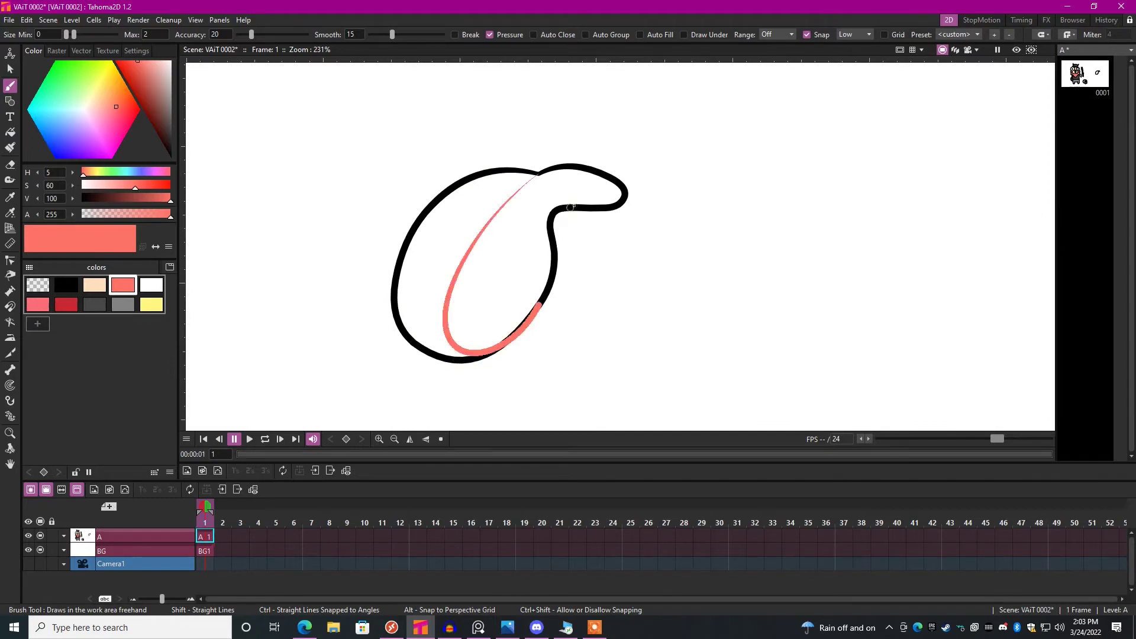
drag(539, 307, 545, 182)
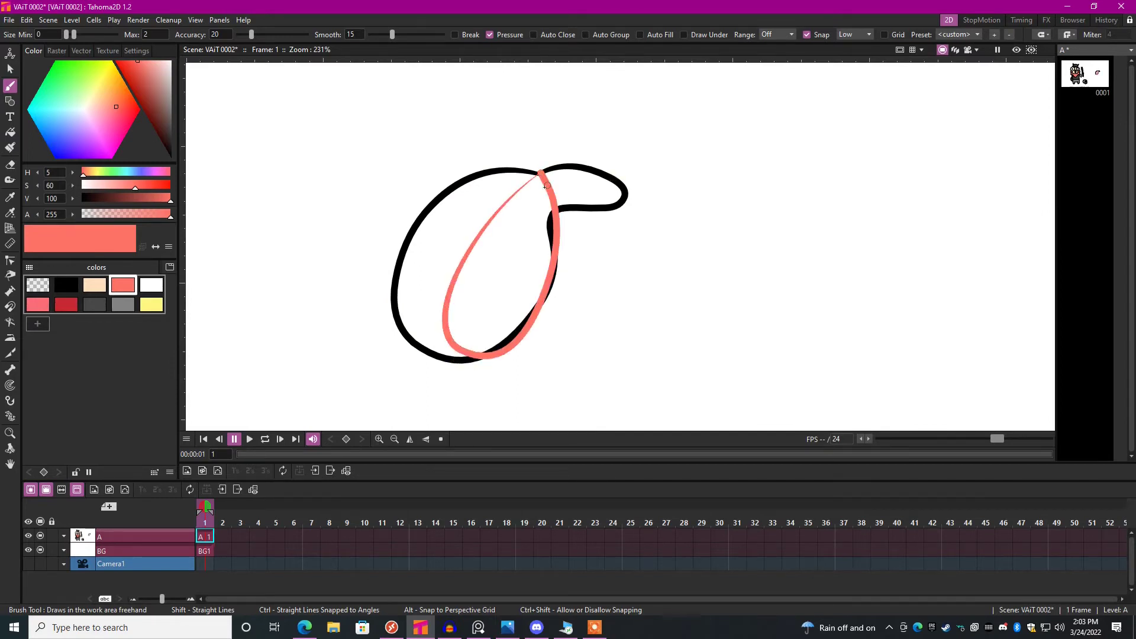
Fill the closed red loop and send it behind the black beard outline.
key(s)
click(519, 197)
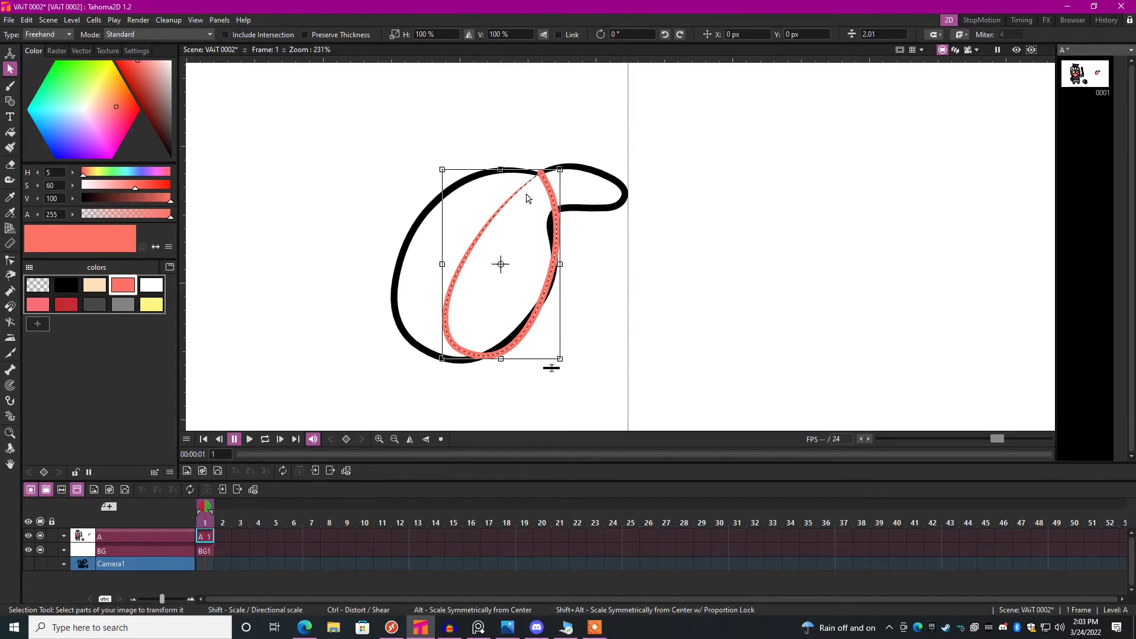
key(f)
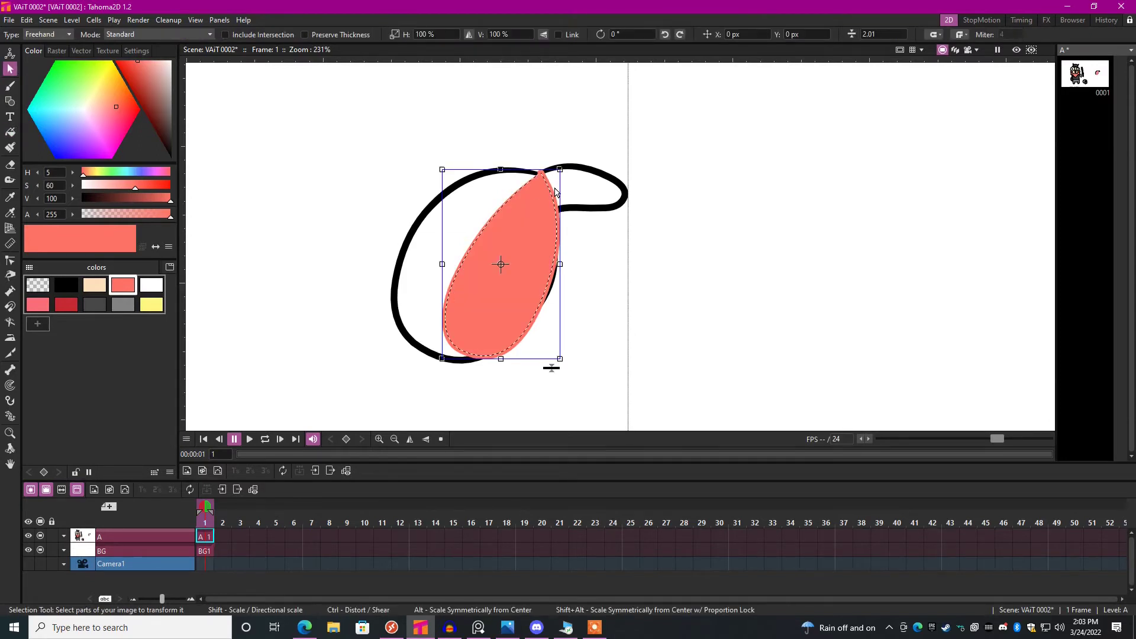
key(ctrl+shift+[)
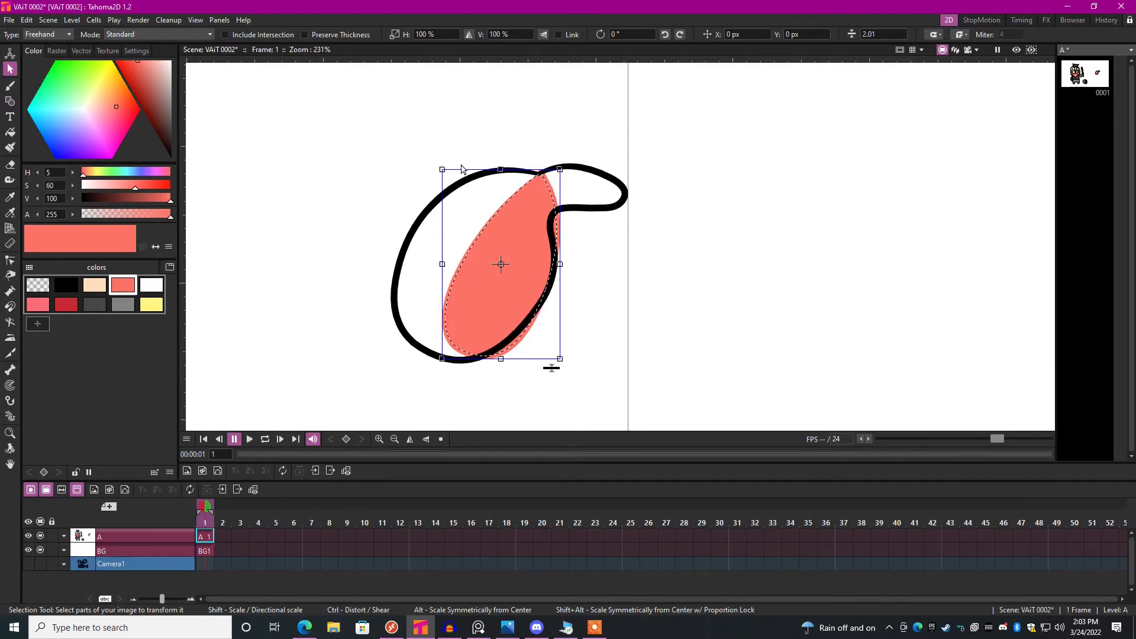
click(717, 288)
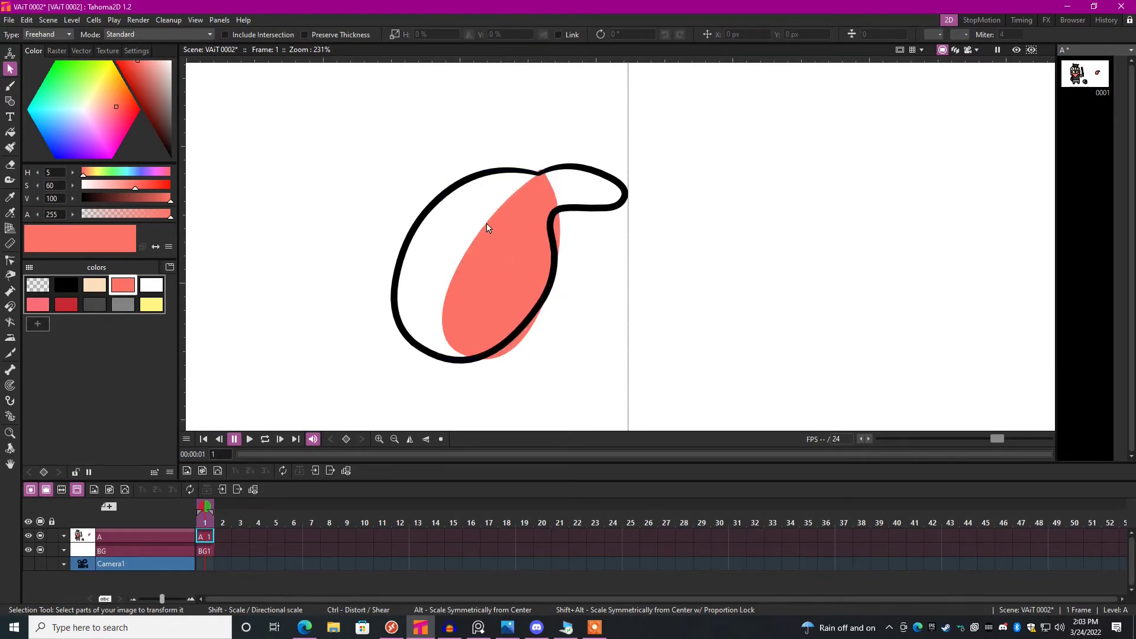
Drag the red fill's control points out to the outline, then select the beard drawing.
key(c)
click(456, 297)
drag(446, 320, 397, 311)
drag(404, 260, 409, 208)
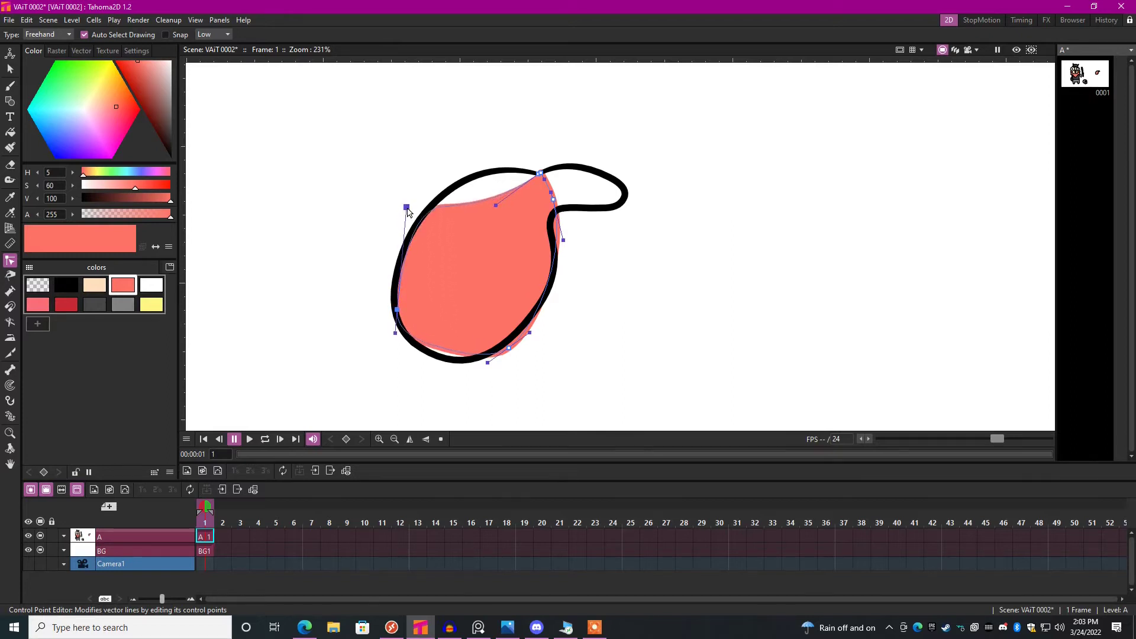
mouse_move(496, 208)
mouse_down()
mouse_move(520, 189)
mouse_move(512, 229)
mouse_move(503, 169)
mouse_up()
key(ctrl+z)
drag(407, 208, 406, 220)
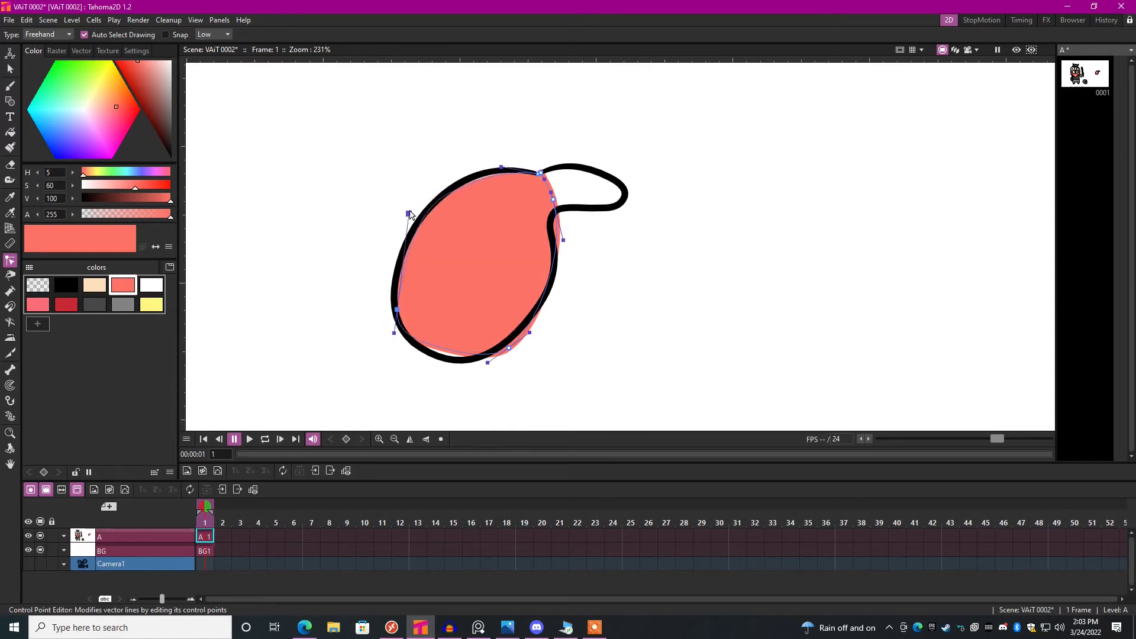
drag(502, 170, 487, 168)
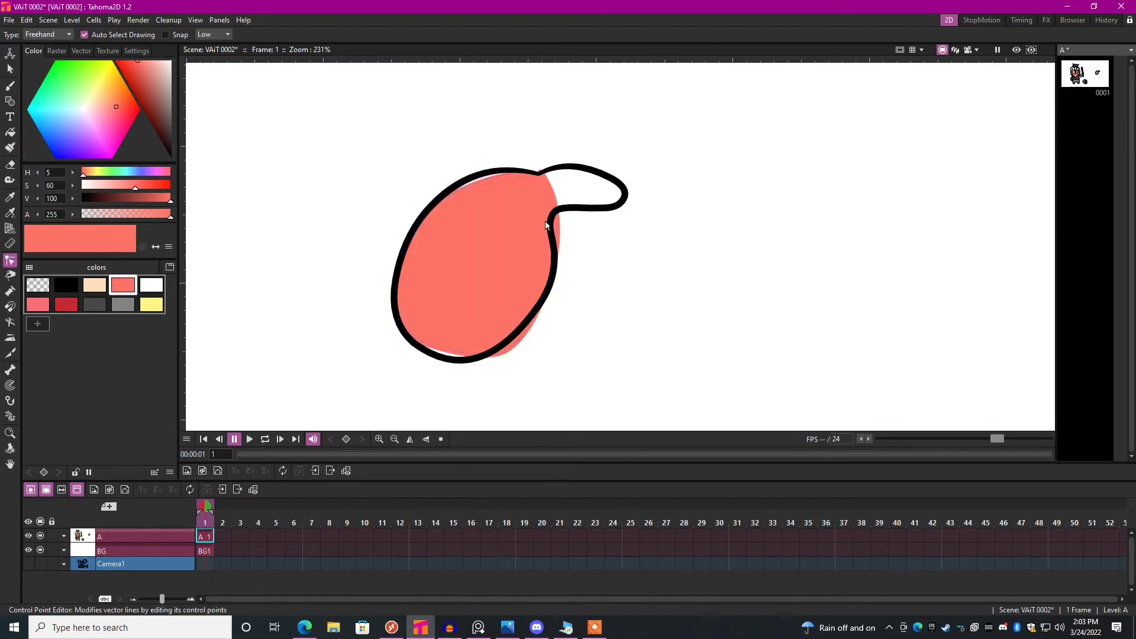
key(s)
scroll(498, 164, down, 2)
drag(643, 165, 495, 107)
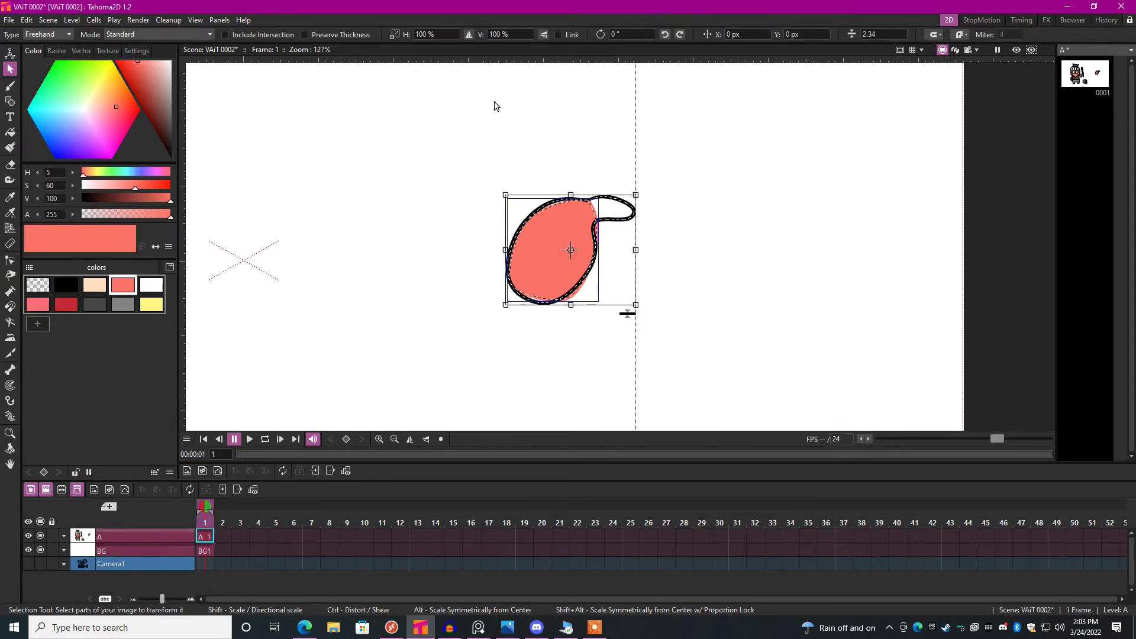
Delete and restore the beard, try and undo a black brush stroke, and reframe the view.
key(Delete)
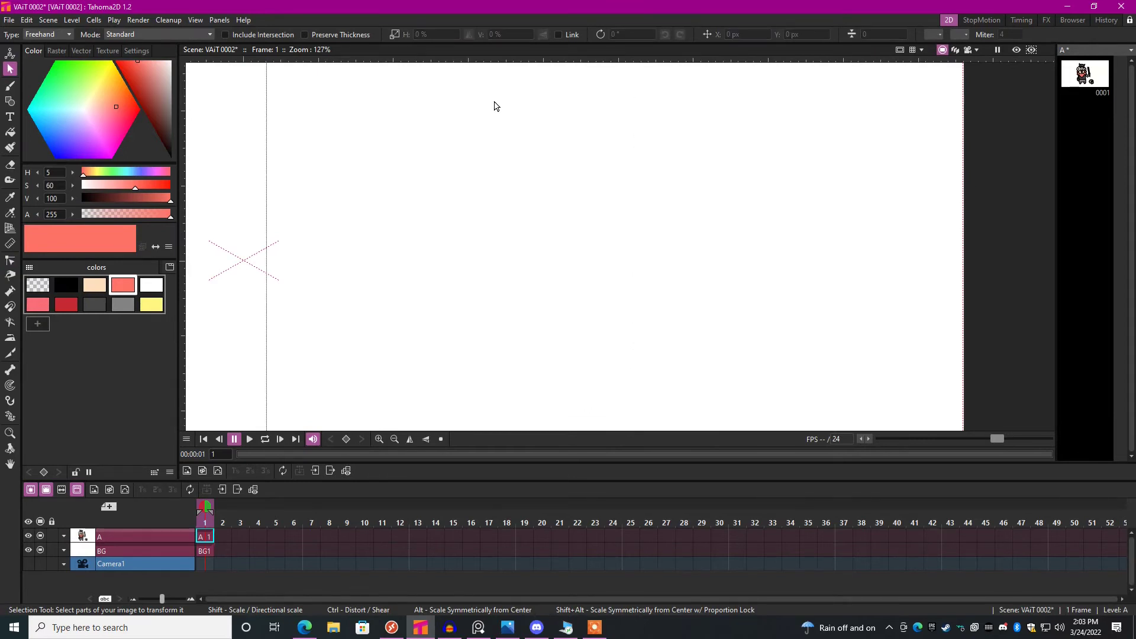
key(ctrl+z)
scroll(378, 224, down, 3)
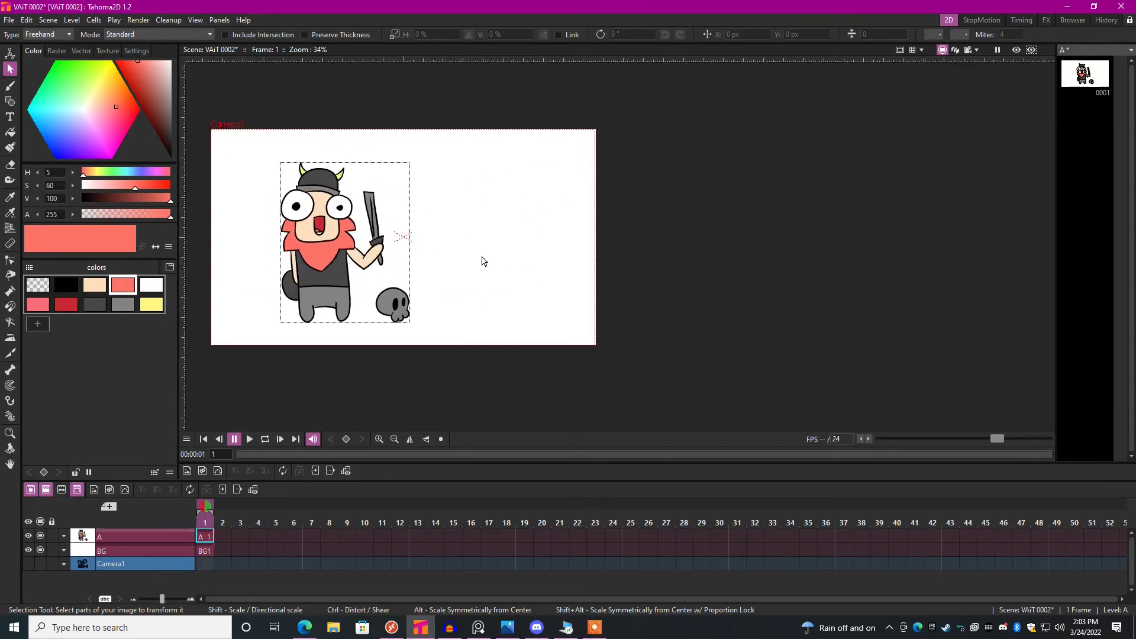
scroll(479, 258, up, 2)
click(66, 285)
scroll(470, 252, up, 3)
key(b)
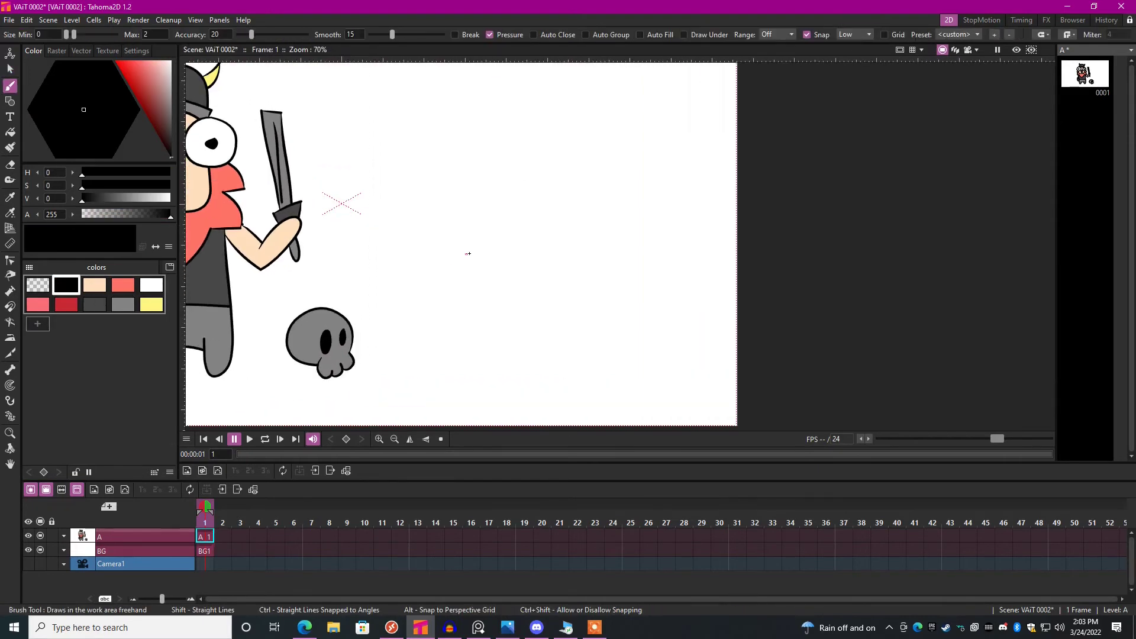
drag(511, 216, 511, 261)
key(ctrl+z)
scroll(481, 255, down, 2)
scroll(470, 285, down, 2)
scroll(455, 305, up, 2)
drag(456, 305, 642, 247)
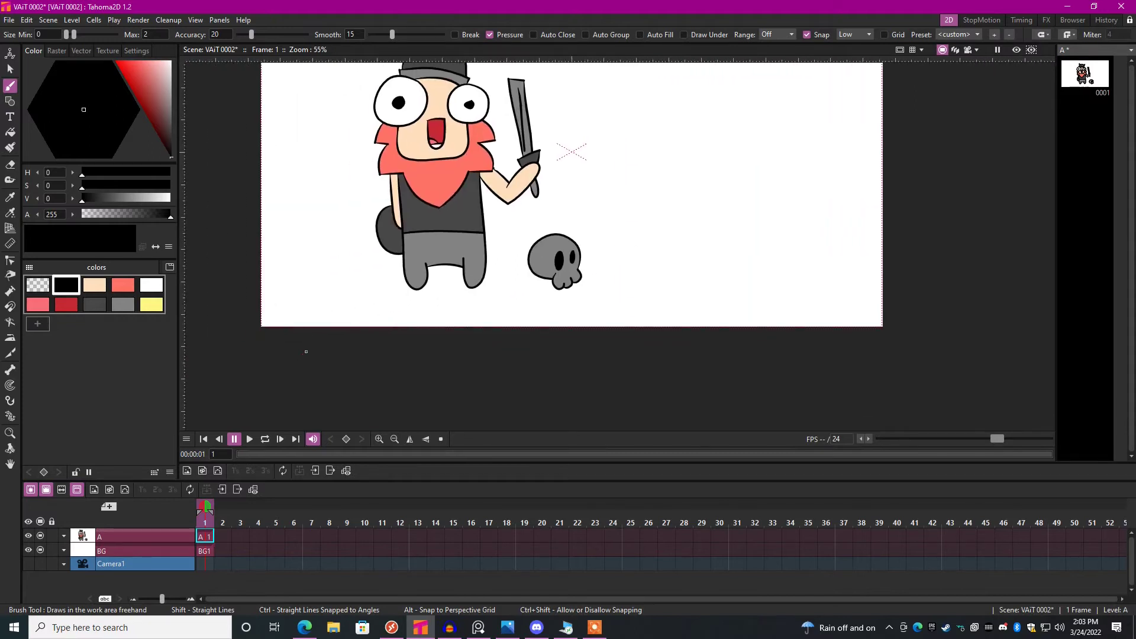
On the BG level, sketch hill curves under the dwarf and skull, undoing attempts.
click(205, 552)
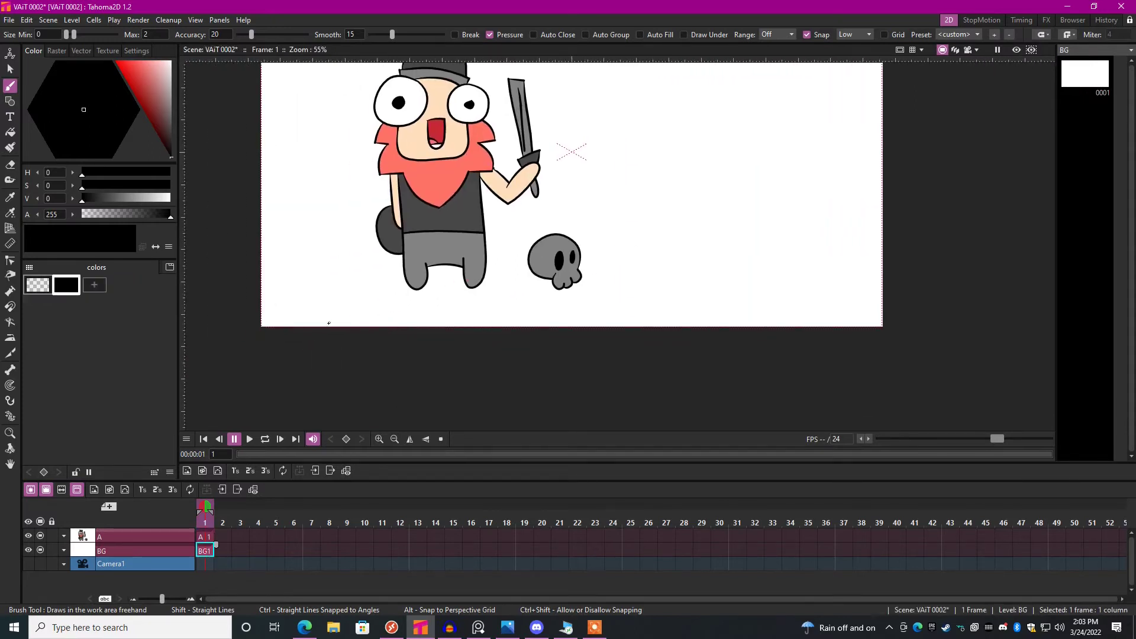
key(ctrl+z)
drag(293, 337, 663, 362)
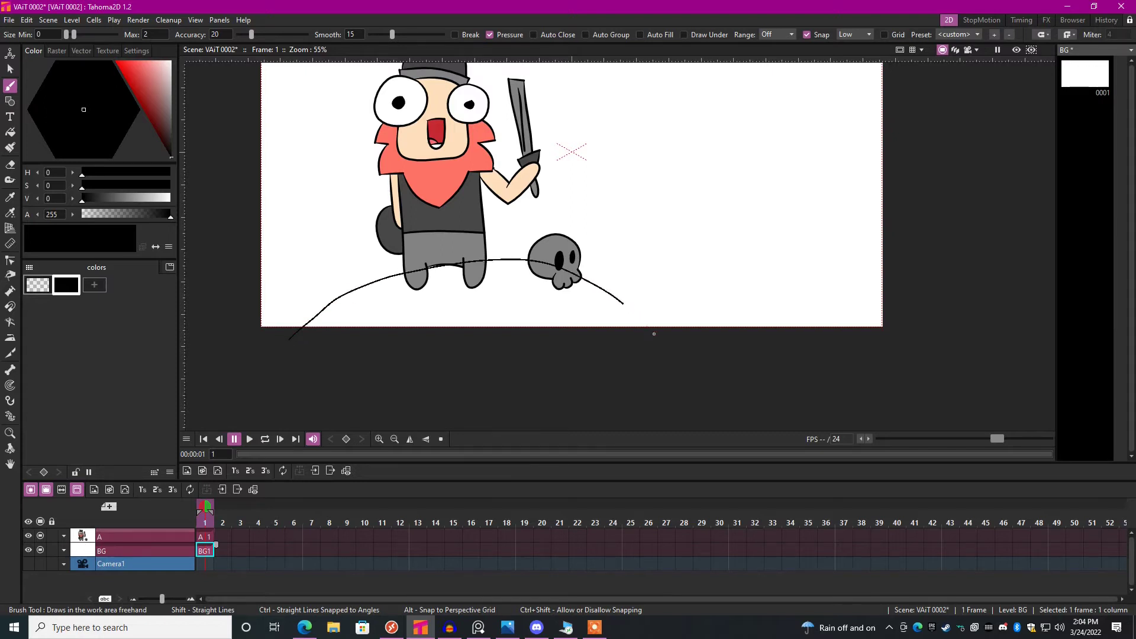
key(ctrl+z)
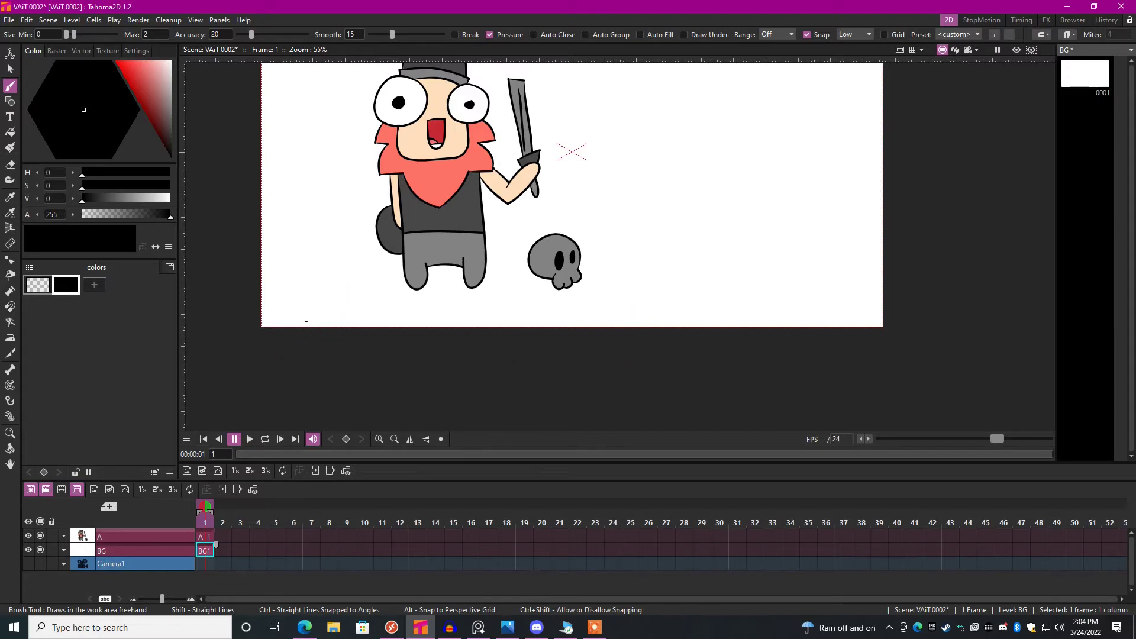
drag(281, 346, 693, 362)
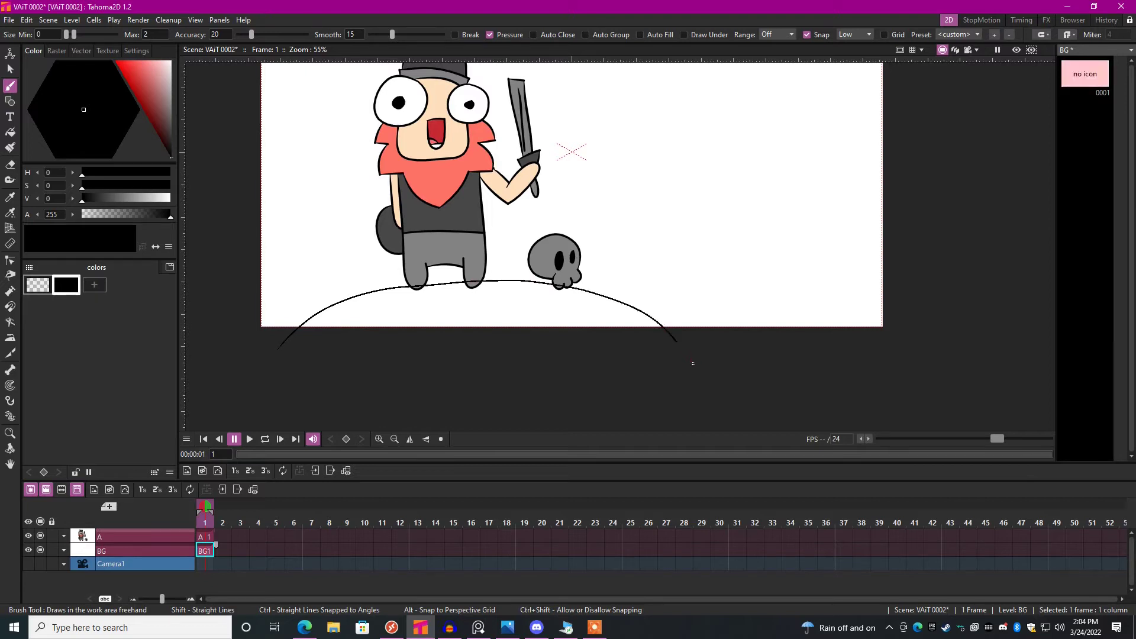
drag(285, 343, 671, 351)
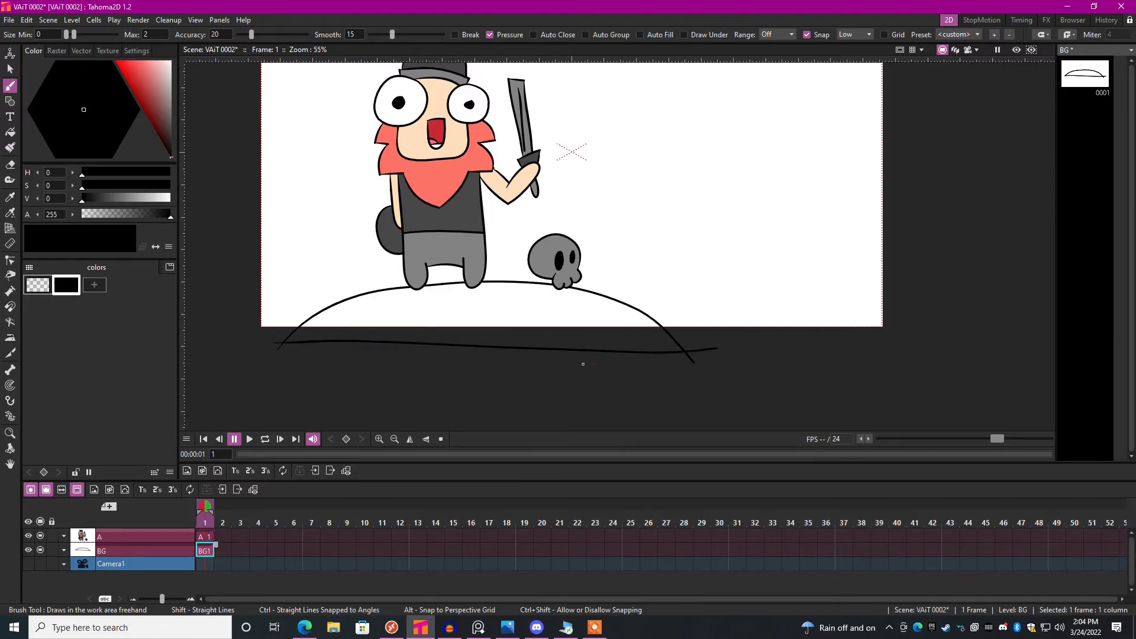
key(ctrl+z)
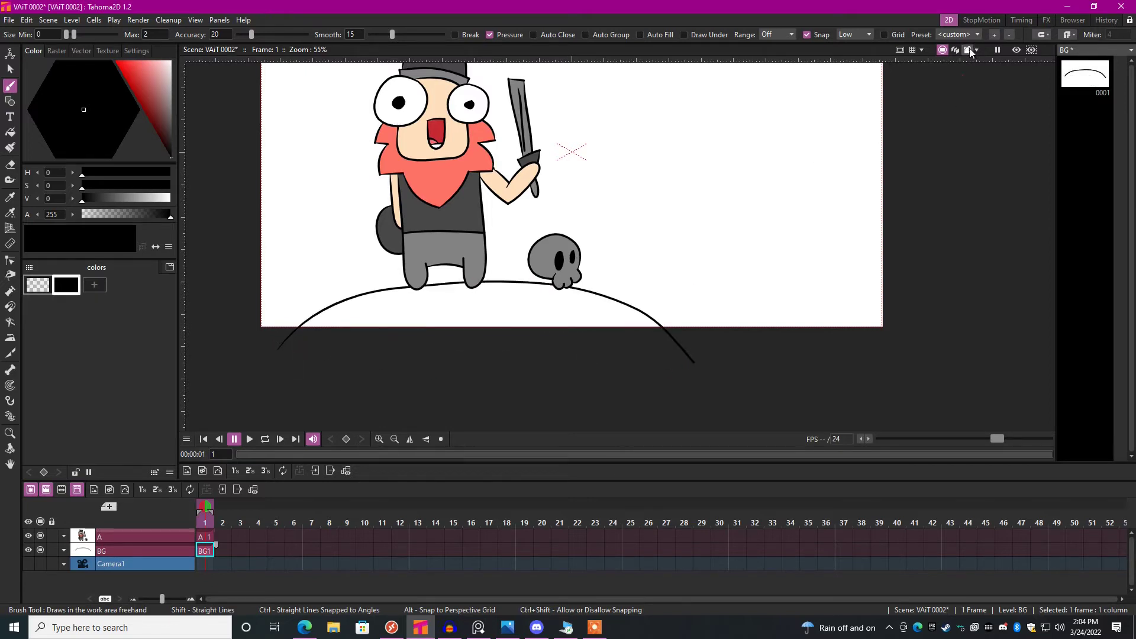
scroll(568, 195, up, 2)
key(ctrl+z)
scroll(568, 195, down, 3)
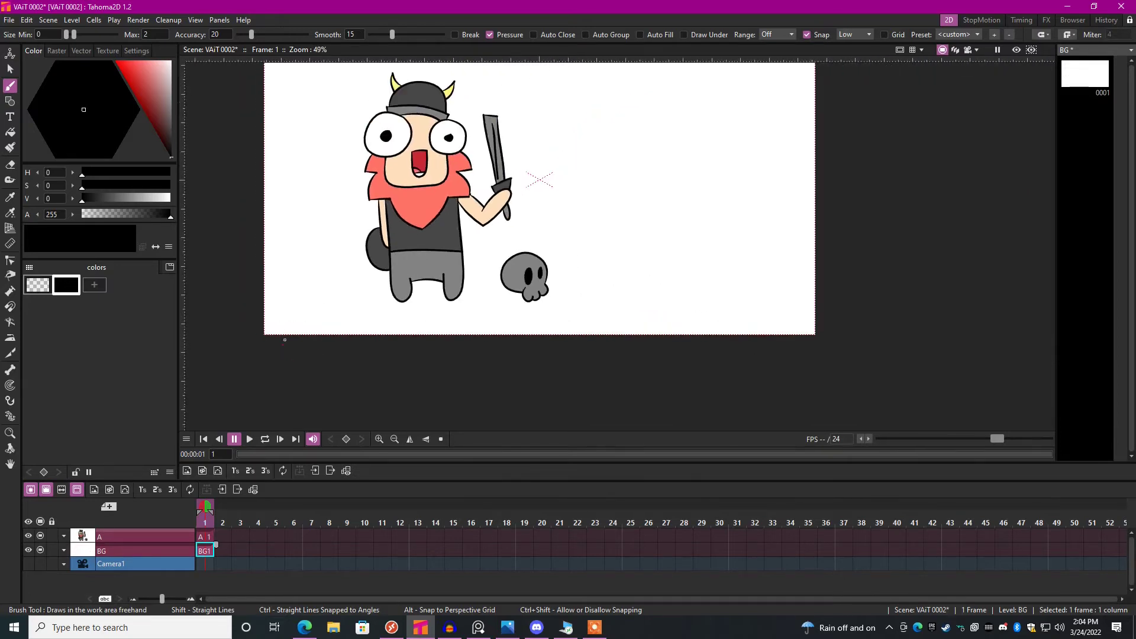
Draw a horizontal line closing the hill's bottom and preview the camera frame.
mouse_move(285, 332)
mouse_down()
mouse_move(377, 288)
mouse_move(612, 354)
mouse_up()
key(ctrl+z)
scroll(568, 267, up, 3)
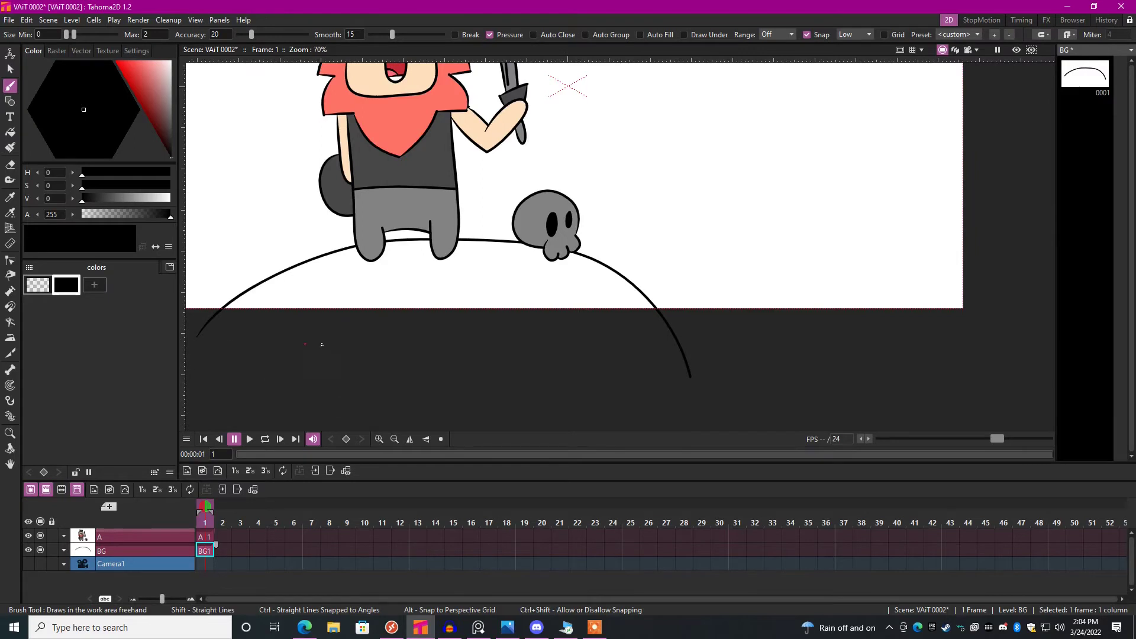
space+drag(336, 345, 390, 322)
scroll(444, 173, down, 3)
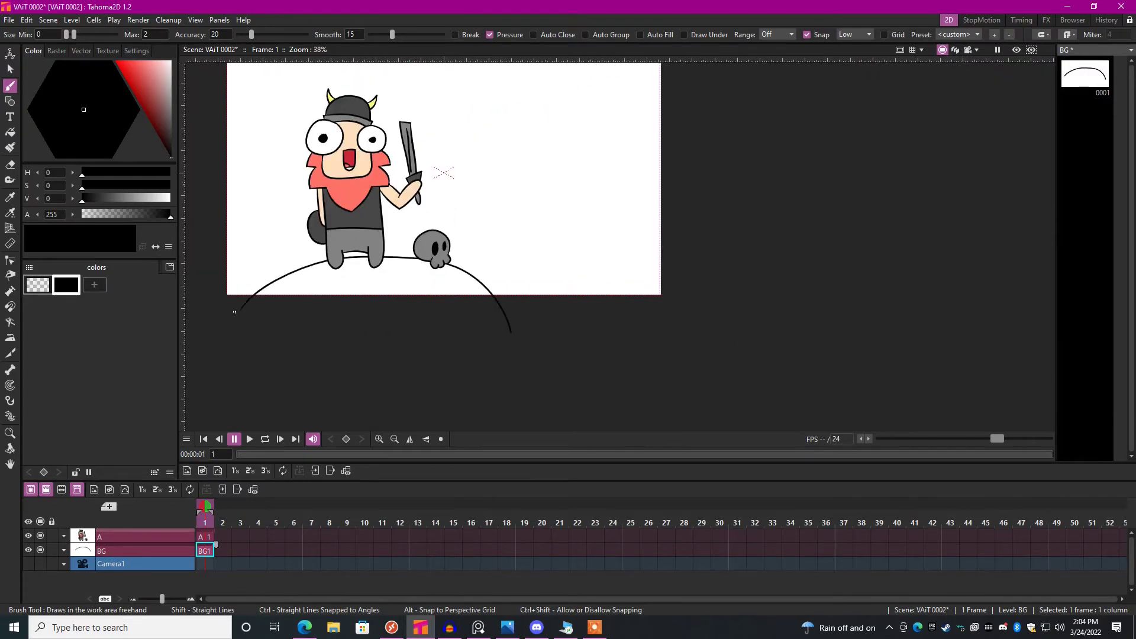
drag(240, 304, 540, 314)
space+drag(445, 173, 512, 167)
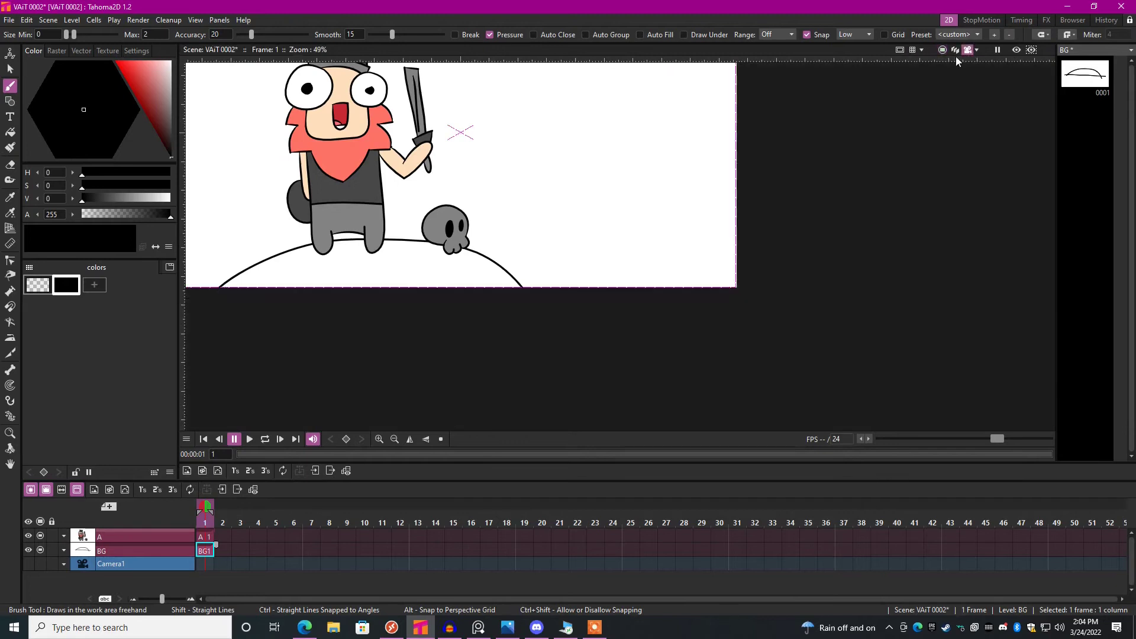
click(955, 50)
scroll(511, 166, up, 1)
scroll(512, 166, up, 2)
Add a new olive green colour to the palette and fill the hill with it.
click(94, 284)
click(165, 81)
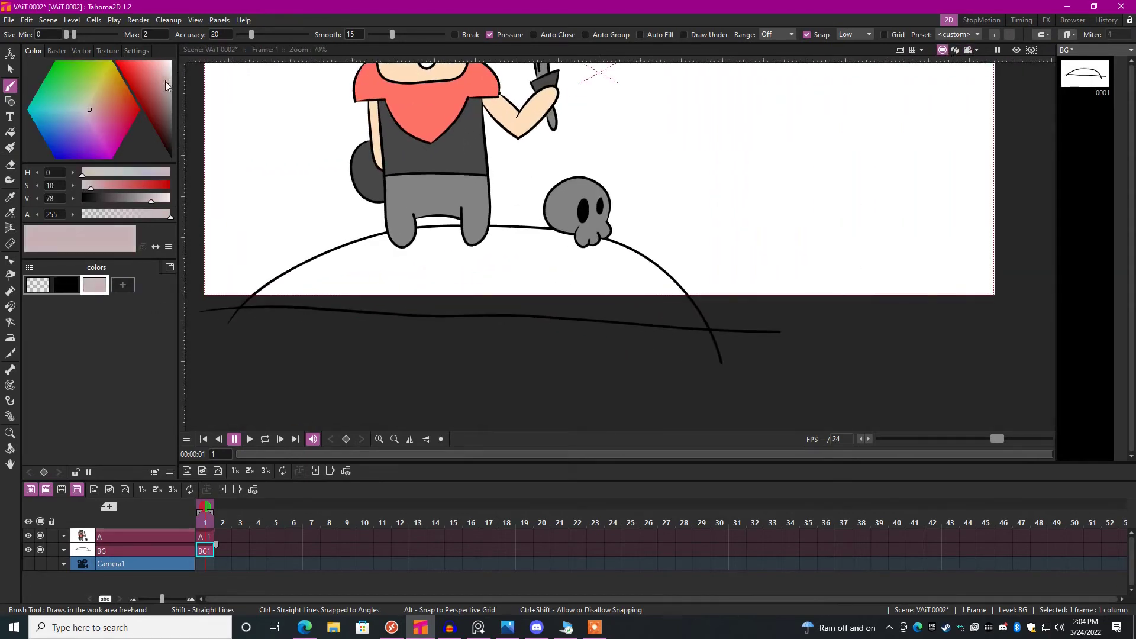
click(83, 78)
key(f)
click(461, 267)
scroll(461, 266, down, 1)
scroll(461, 266, up, 1)
click(138, 86)
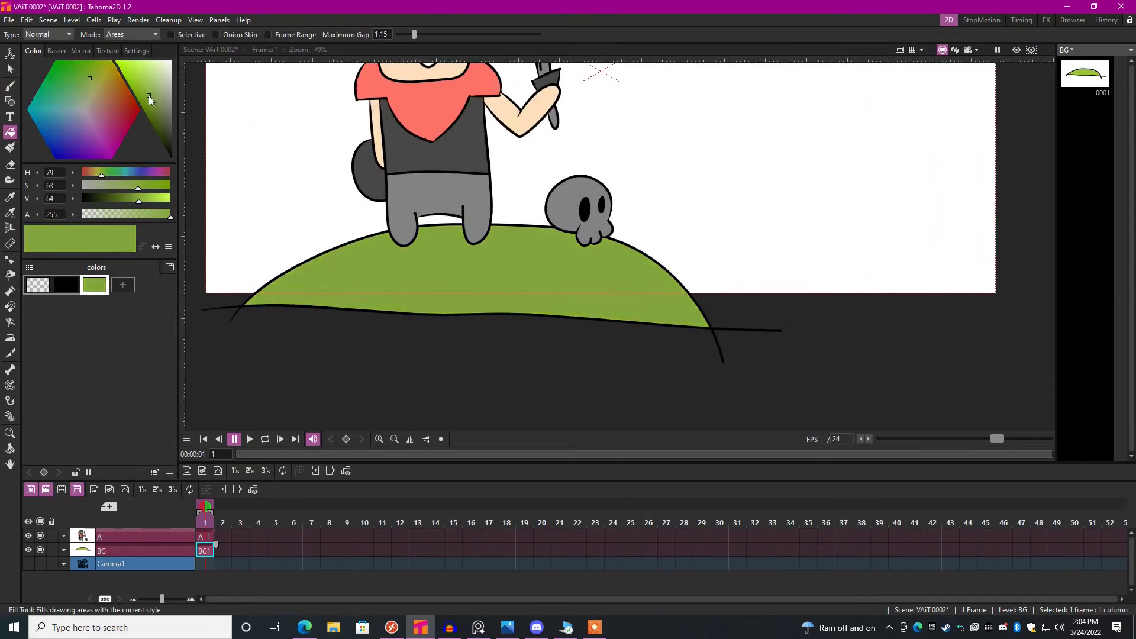
scroll(528, 218, down, 1)
scroll(528, 218, up, 1)
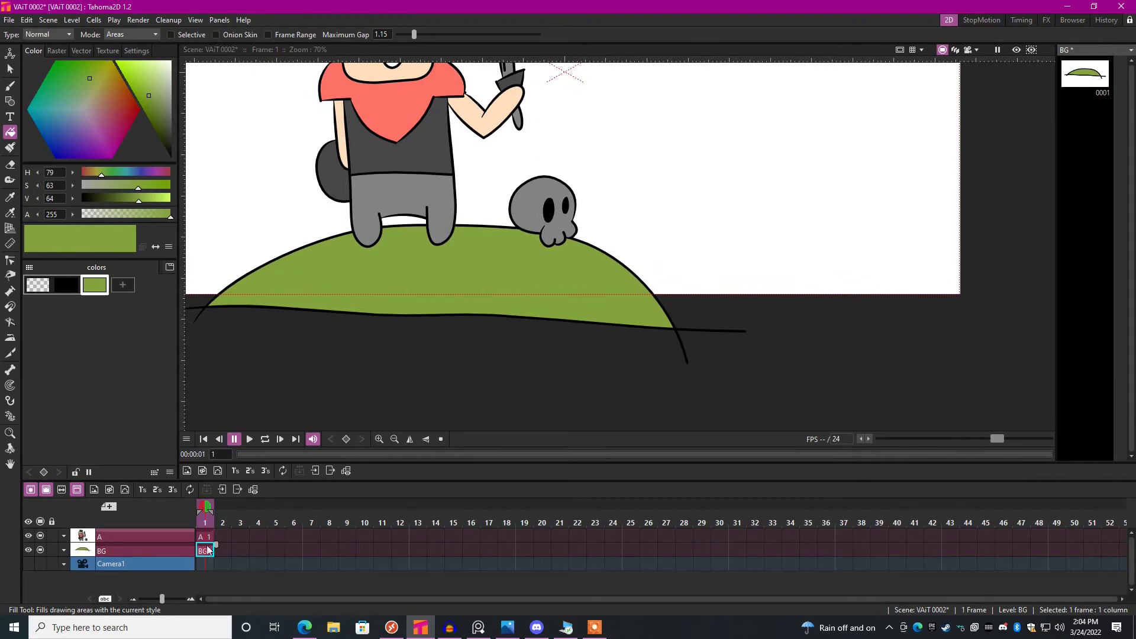
On level A, move the grey skull down-left onto the hilltop beside the dwarf.
click(204, 536)
key(s)
drag(513, 149, 607, 249)
drag(543, 174, 543, 182)
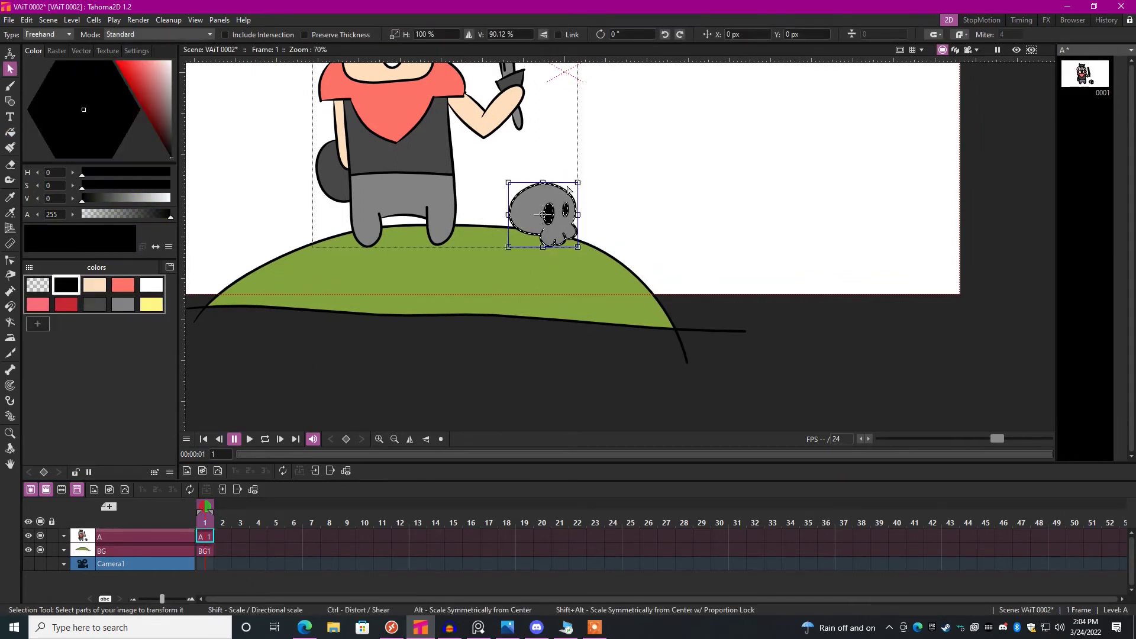
key(ctrl+z)
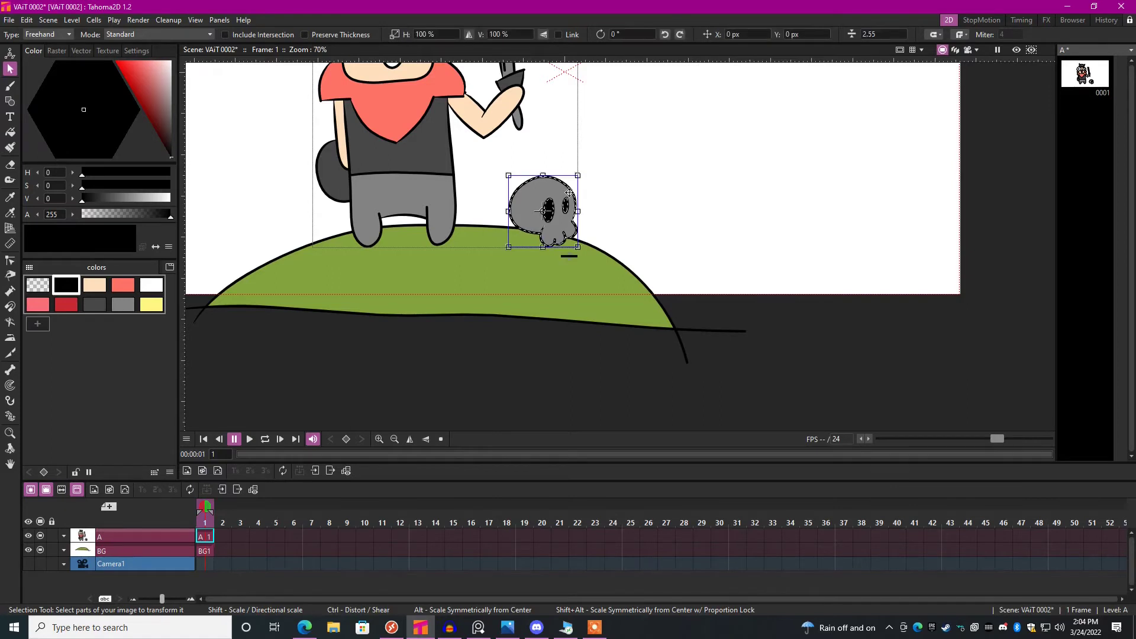
drag(568, 191, 543, 222)
key(Escape)
scroll(441, 304, down, 3)
Switch to the BG drawing and get ready to brush in black.
drag(358, 290, 352, 308)
click(222, 550)
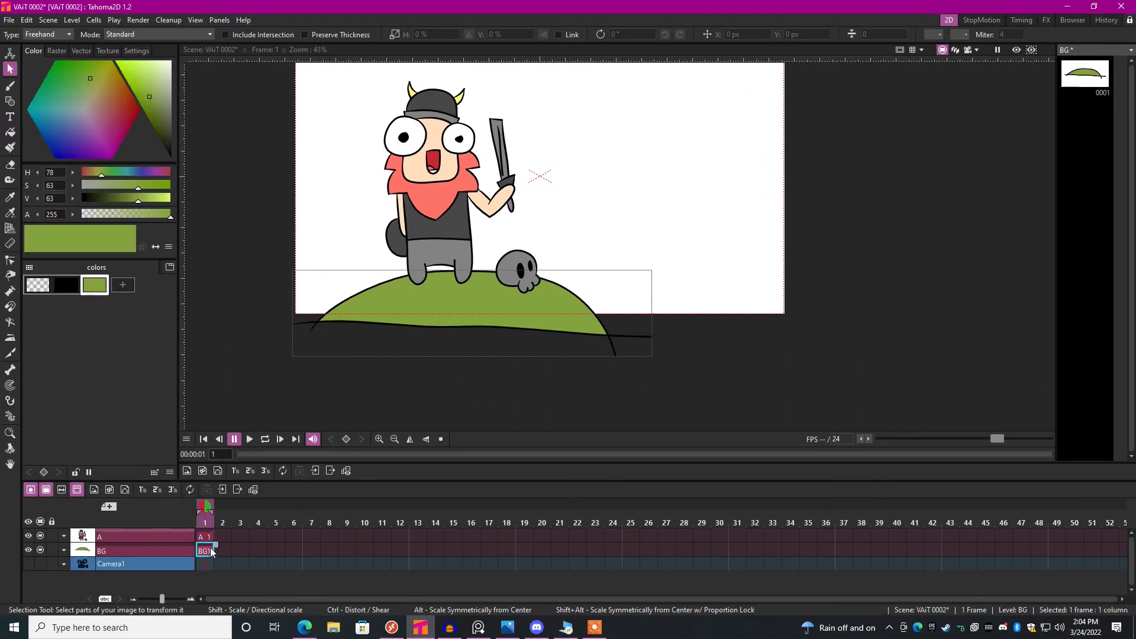
scroll(403, 271, up, 3)
scroll(389, 300, up, 2)
click(67, 285)
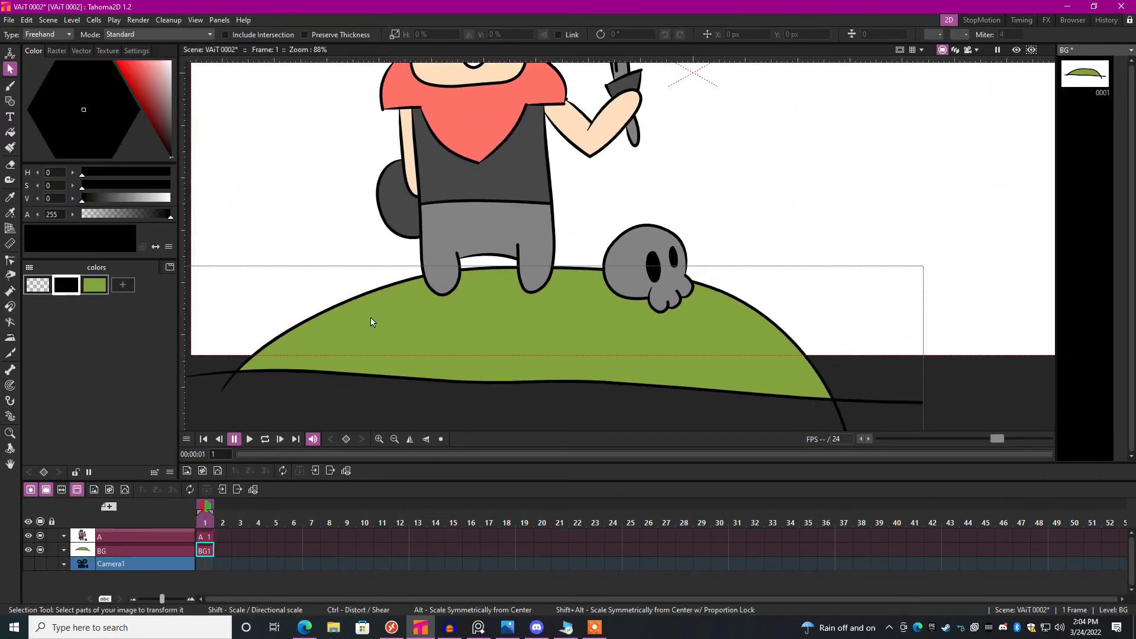
key(b)
scroll(476, 284, up, 3)
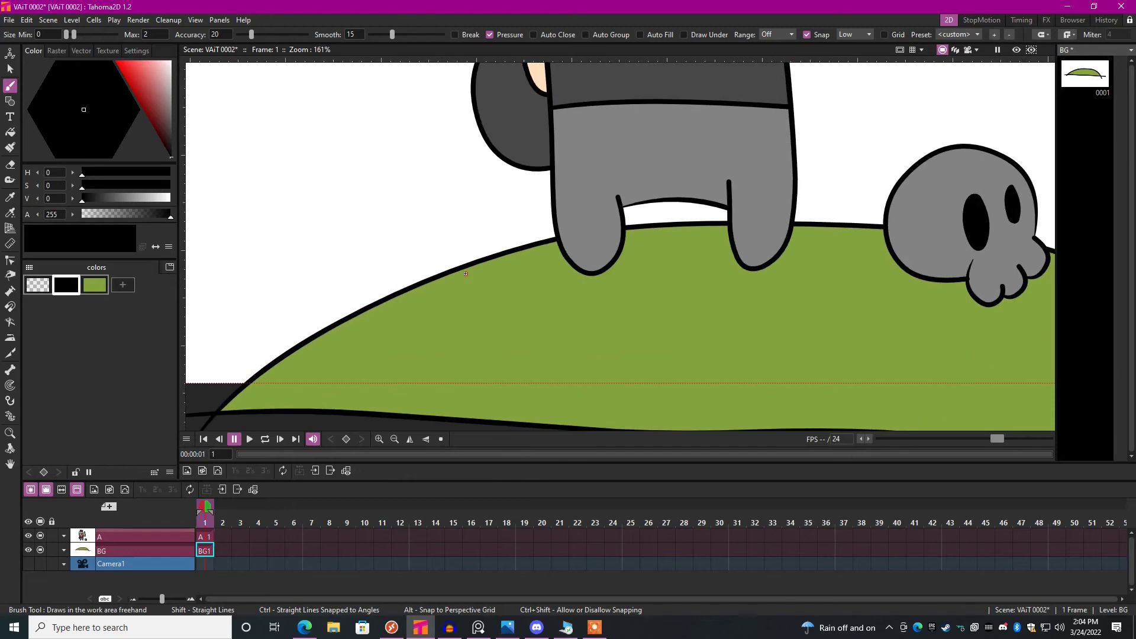
Draw a grass sprout left of the dwarf, fill it green and erase stray lines.
mouse_move(470, 262)
mouse_down()
mouse_move(449, 257)
mouse_move(460, 291)
mouse_up()
scroll(461, 291, up, 2)
key(f)
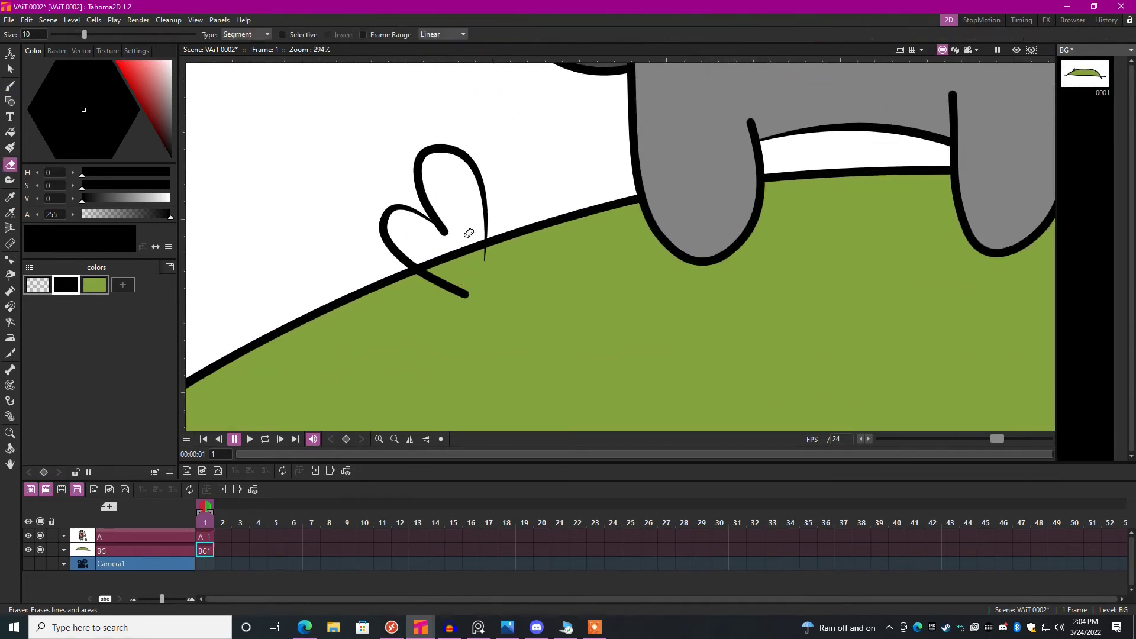
click(470, 248)
scroll(495, 318, down, 3)
key(a)
drag(499, 324, 391, 320)
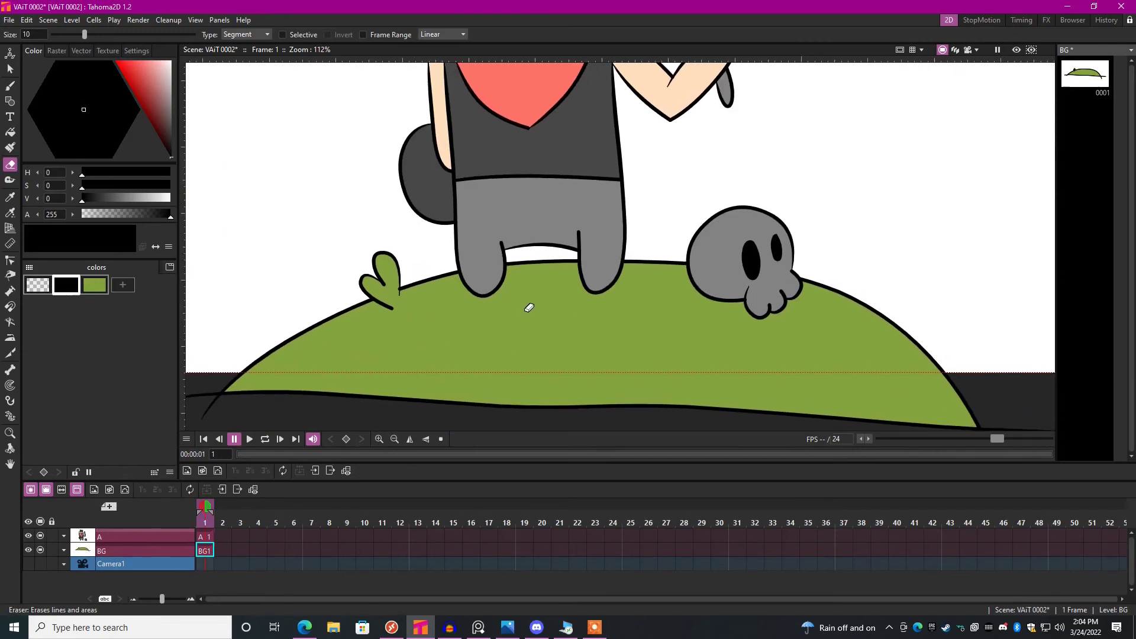
Draw a second sprout right of the skull, fill it green and erase stray lines.
key(b)
scroll(693, 304, up, 2)
scroll(639, 281, up, 1)
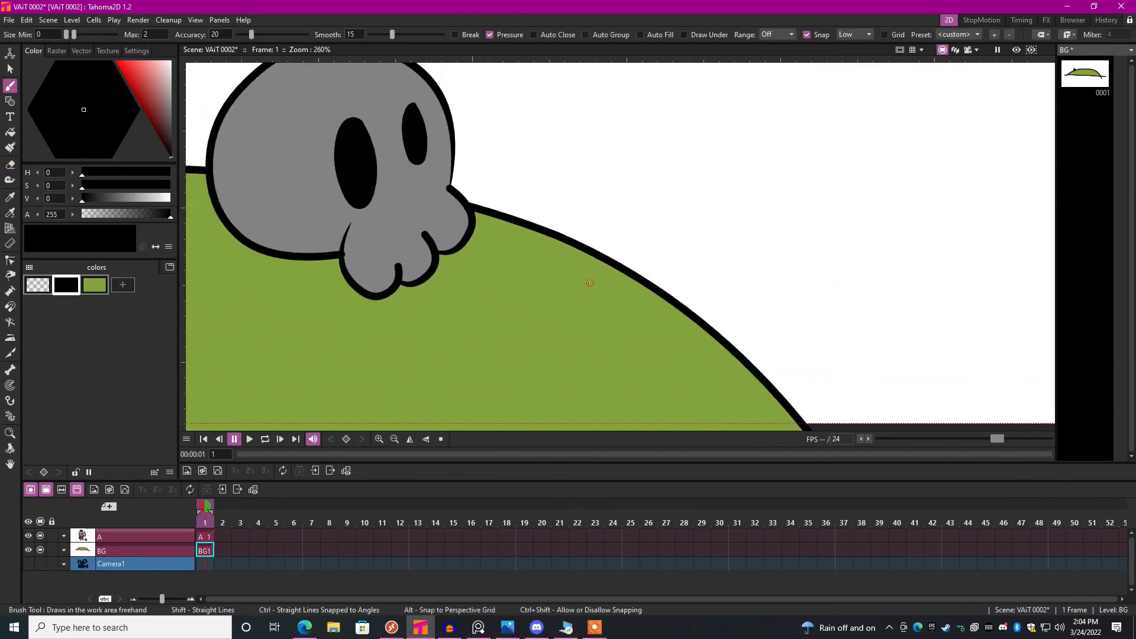
mouse_move(606, 277)
mouse_down()
mouse_move(632, 254)
mouse_move(632, 310)
mouse_up()
key(f)
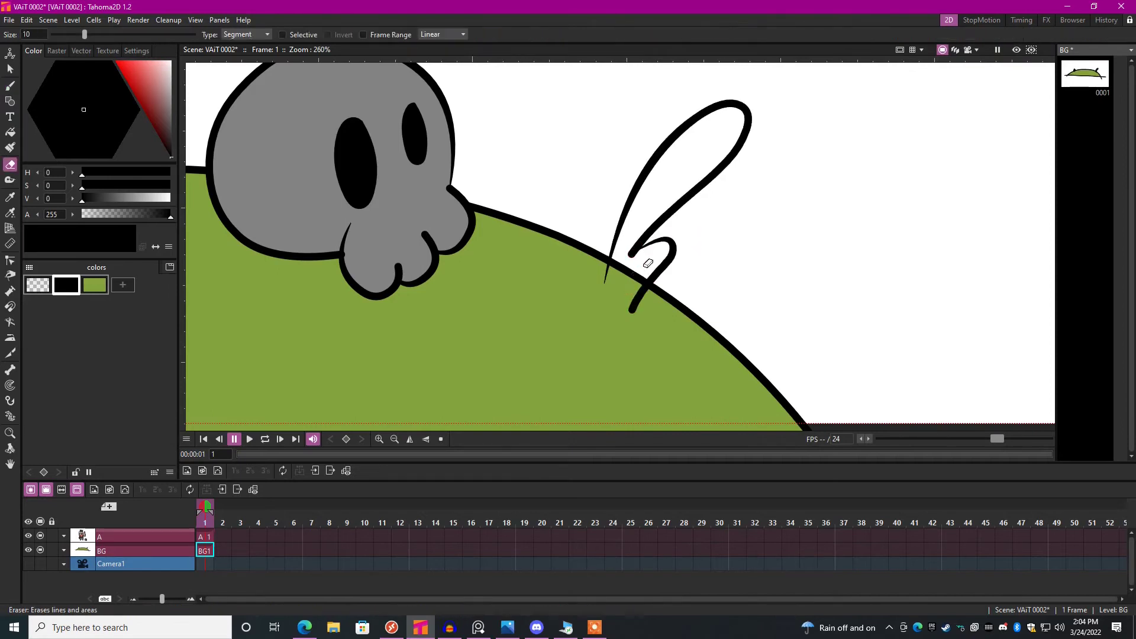
click(684, 178)
scroll(621, 293, down, 3)
scroll(604, 322, down, 2)
key(a)
middle_click(550, 333)
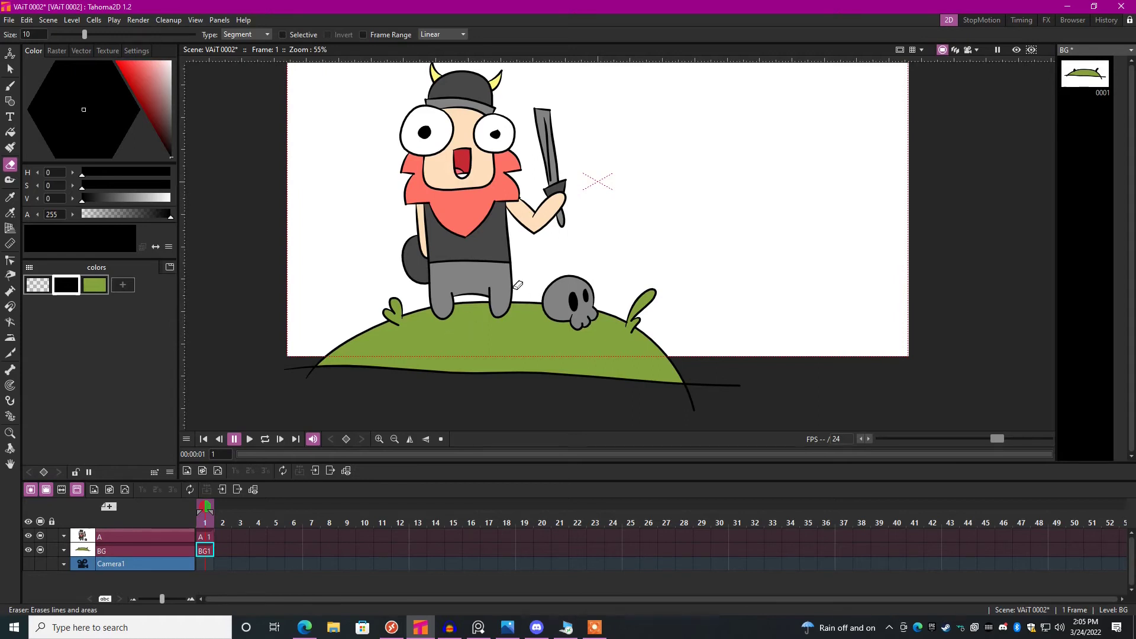
scroll(532, 295, up, 1)
scroll(532, 295, up, 1)
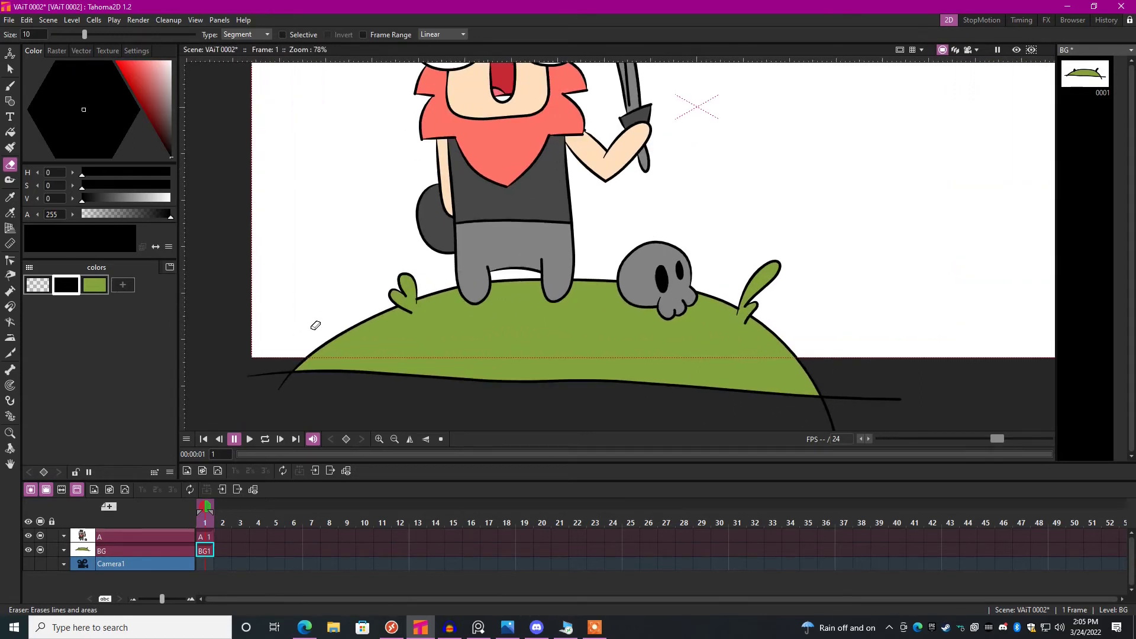
key(b)
scroll(461, 325, up, 2)
scroll(522, 314, up, 1)
scroll(561, 286, up, 1)
Draw small oval stone outlines across the hill in black.
drag(529, 283, 603, 299)
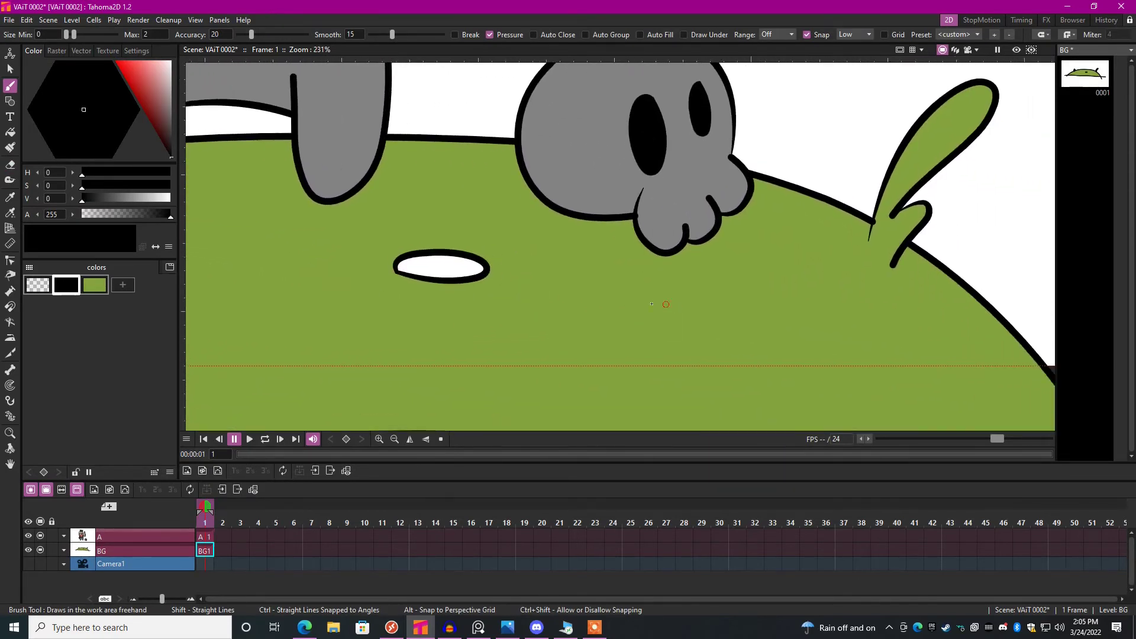
mouse_move(676, 303)
mouse_down()
mouse_move(658, 315)
mouse_move(480, 294)
mouse_up()
drag(302, 305, 284, 312)
scroll(533, 266, down, 5)
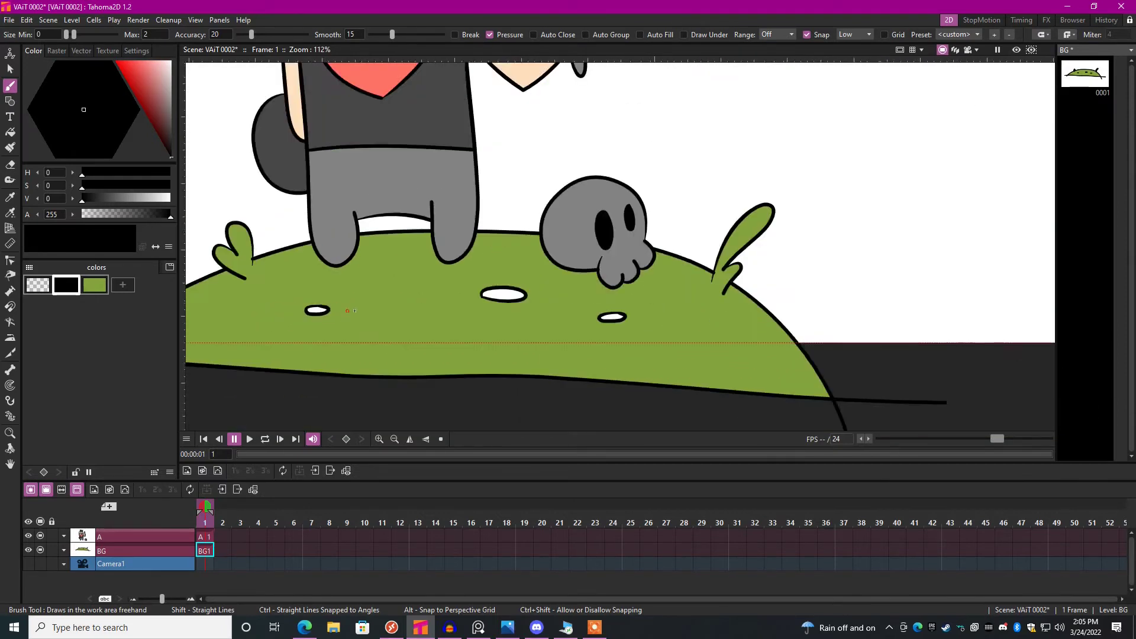
scroll(532, 266, up, 4)
drag(510, 313, 533, 317)
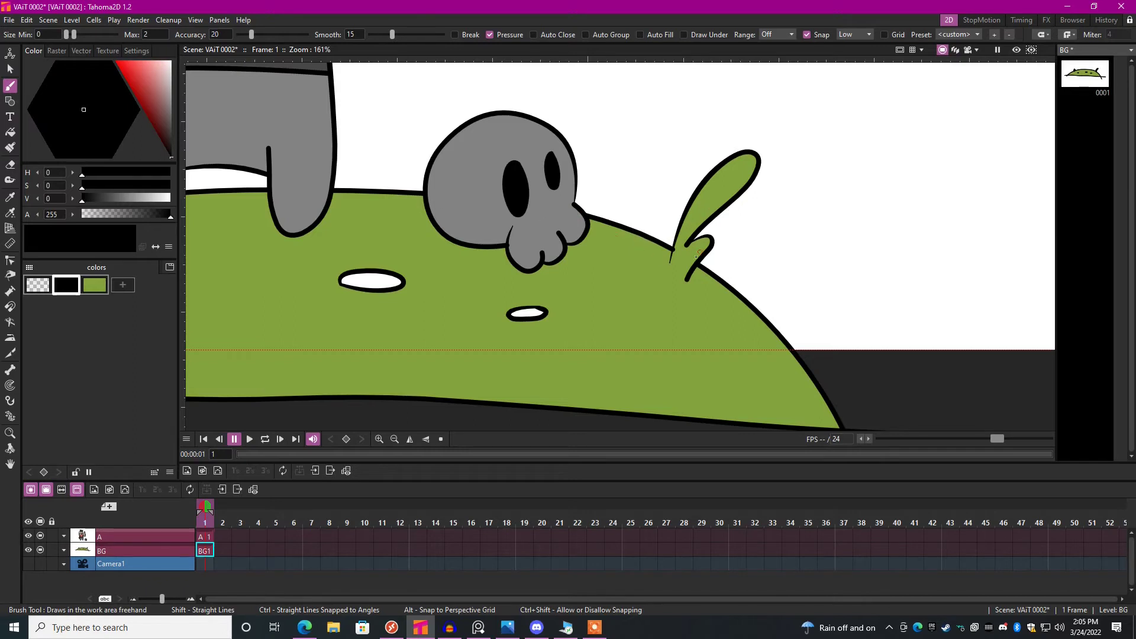
scroll(567, 267, up, 2)
scroll(533, 267, up, 3)
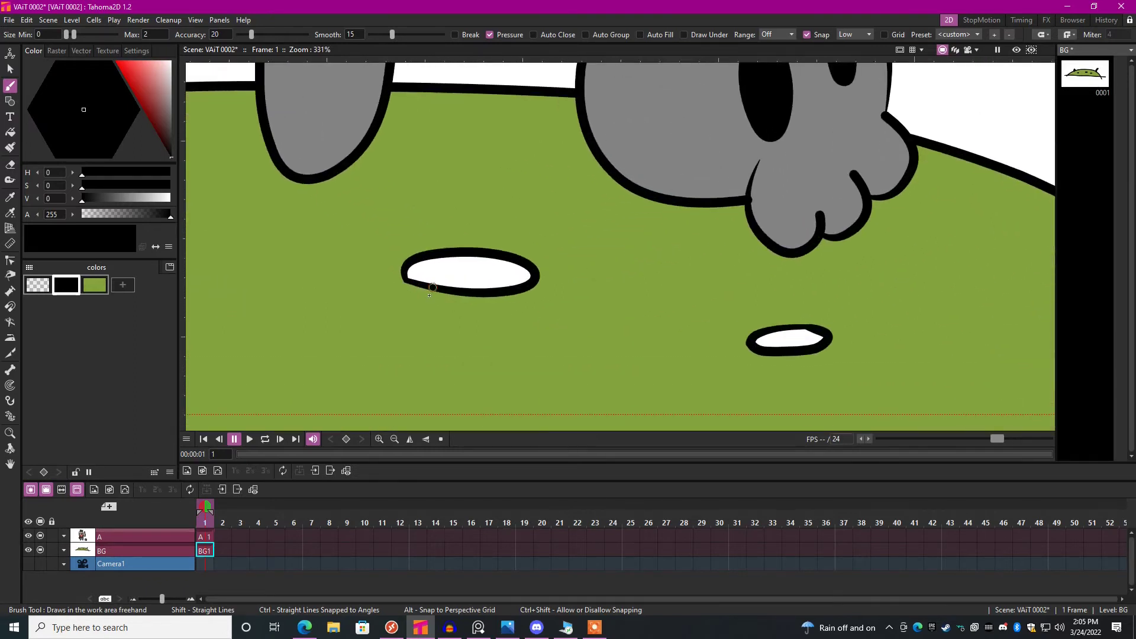
Add a light grey palette style and fill the ovals with it.
click(121, 287)
click(171, 83)
key(f)
click(469, 274)
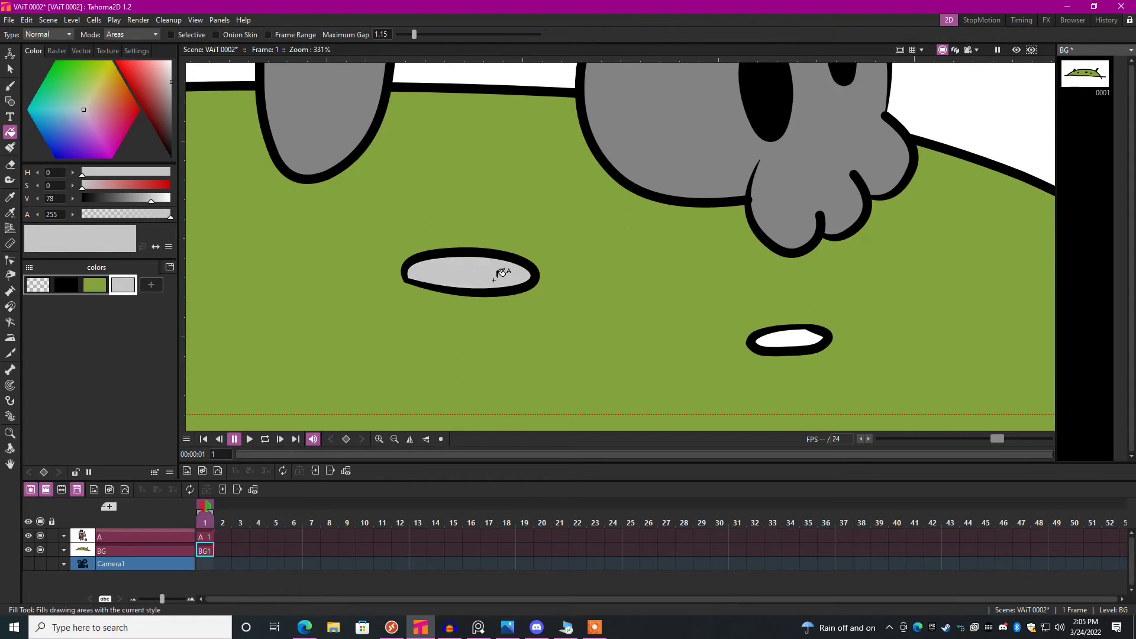
click(789, 339)
scroll(621, 328, down, 5)
scroll(360, 340, down, 3)
scroll(541, 342, down, 3)
scroll(582, 342, up, 2)
scroll(487, 346, up, 2)
scroll(486, 351, up, 1)
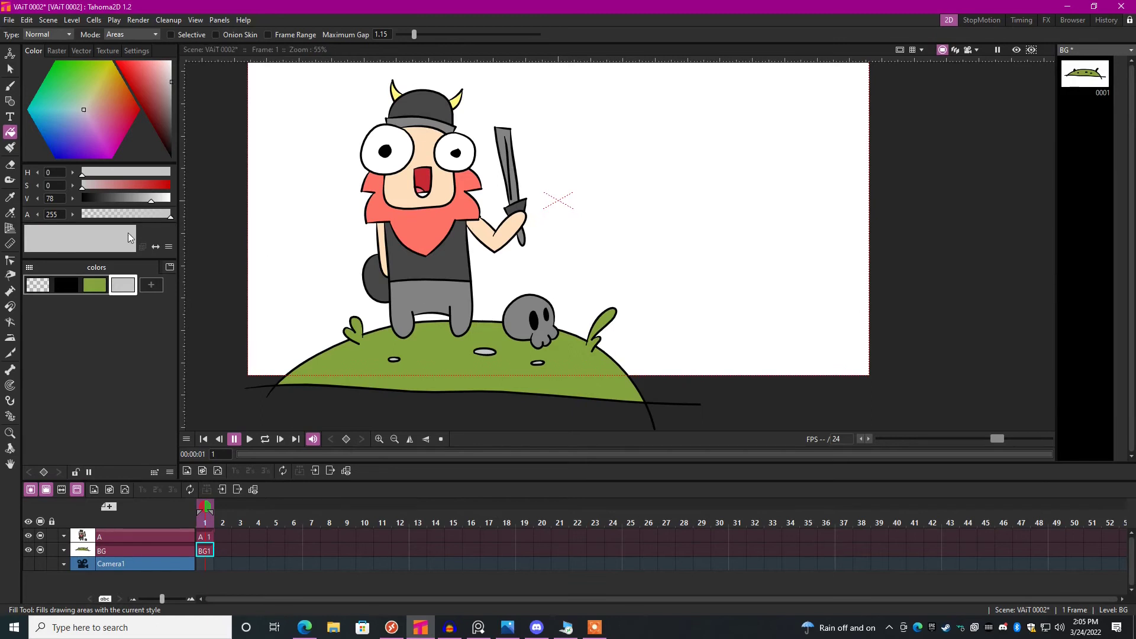
click(65, 285)
Draw a tall arched hill and a smaller arch right of the skull.
key(b)
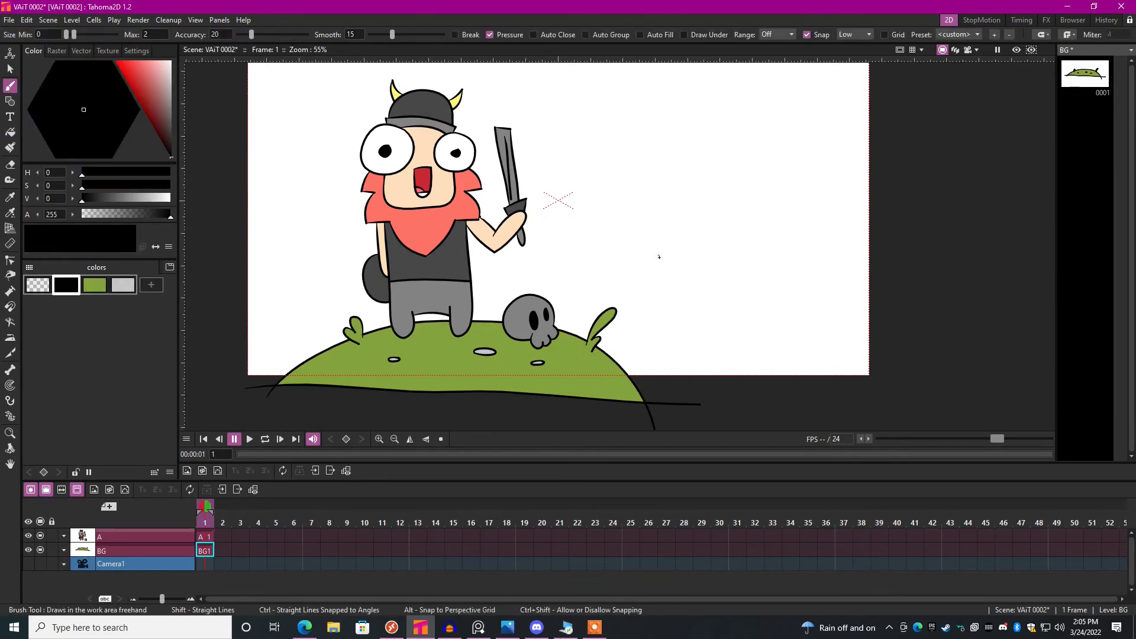
mouse_move(660, 259)
mouse_down()
mouse_move(571, 284)
mouse_move(586, 245)
mouse_up()
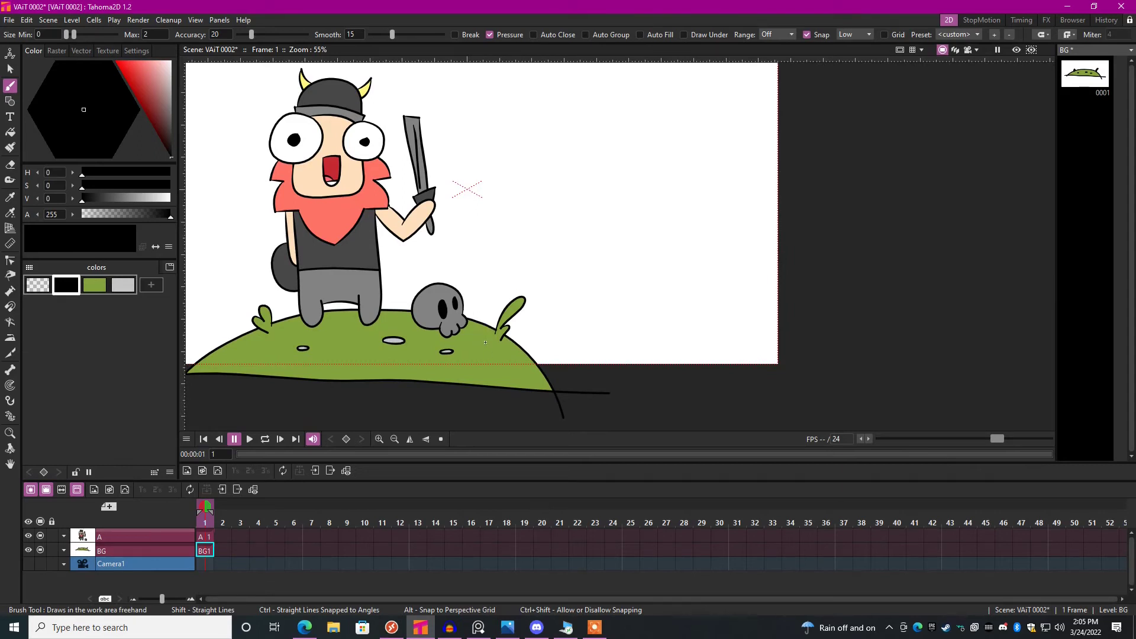
drag(483, 337, 578, 252)
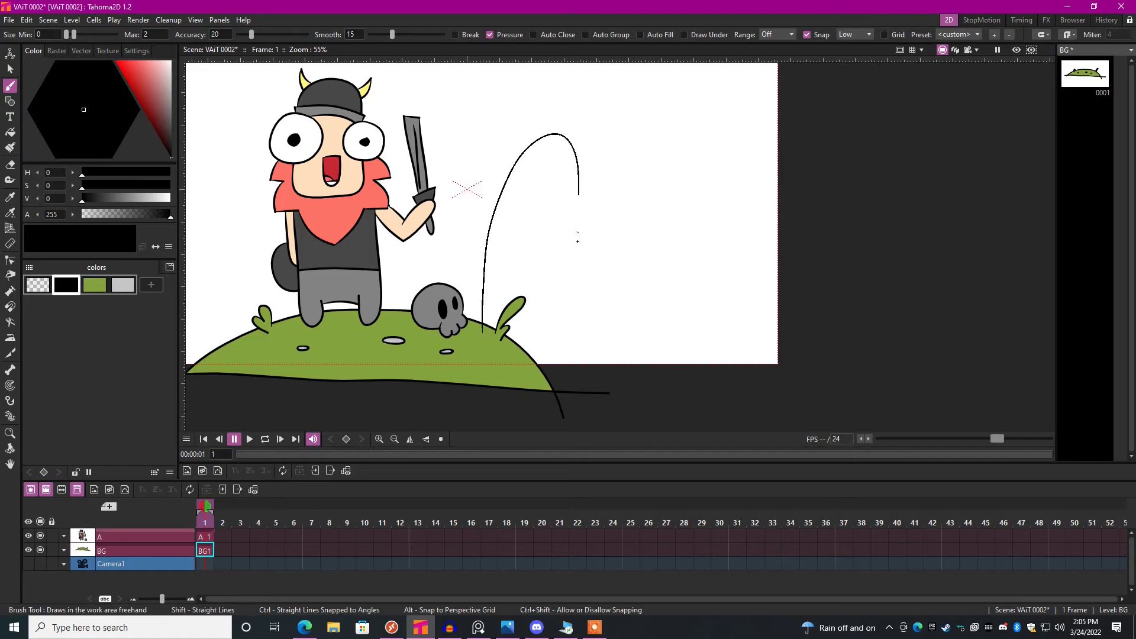
key(ctrl+z)
drag(482, 351, 581, 395)
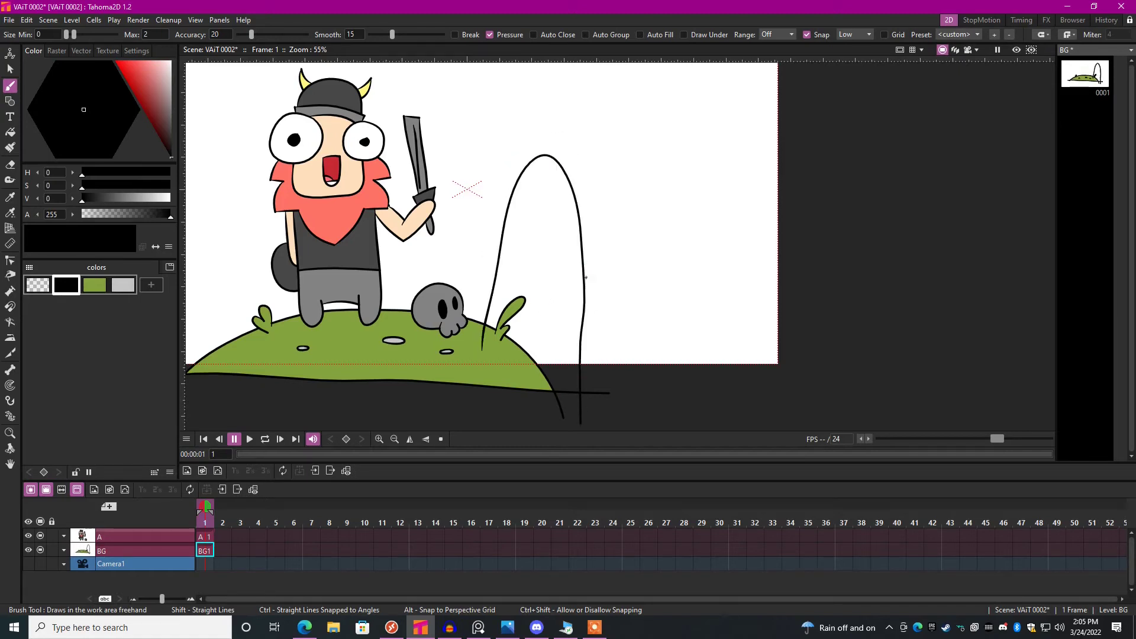
drag(586, 275, 653, 403)
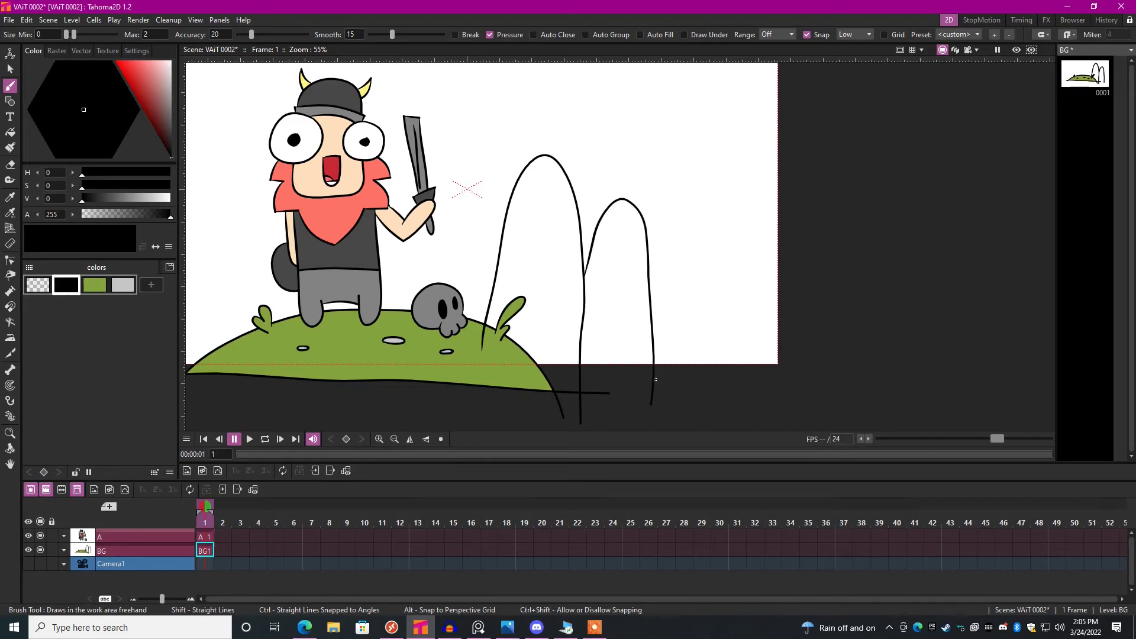
Move both arches up and right, then draw a long ground line sweeping down-right.
key(s)
click(584, 210)
mouse_move(564, 328)
mouse_down()
mouse_move(661, 239)
mouse_move(661, 258)
mouse_up()
click(821, 302)
key(b)
drag(568, 302, 844, 333)
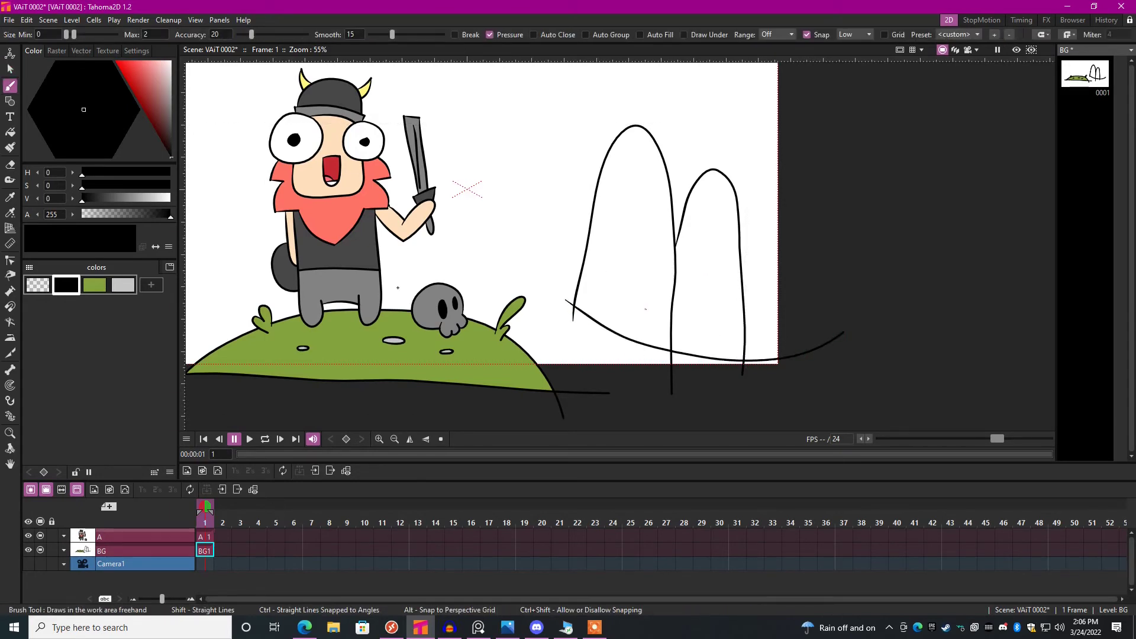
Add a dark green style and fill both arches with it.
click(95, 285)
click(151, 286)
click(156, 117)
key(f)
click(621, 197)
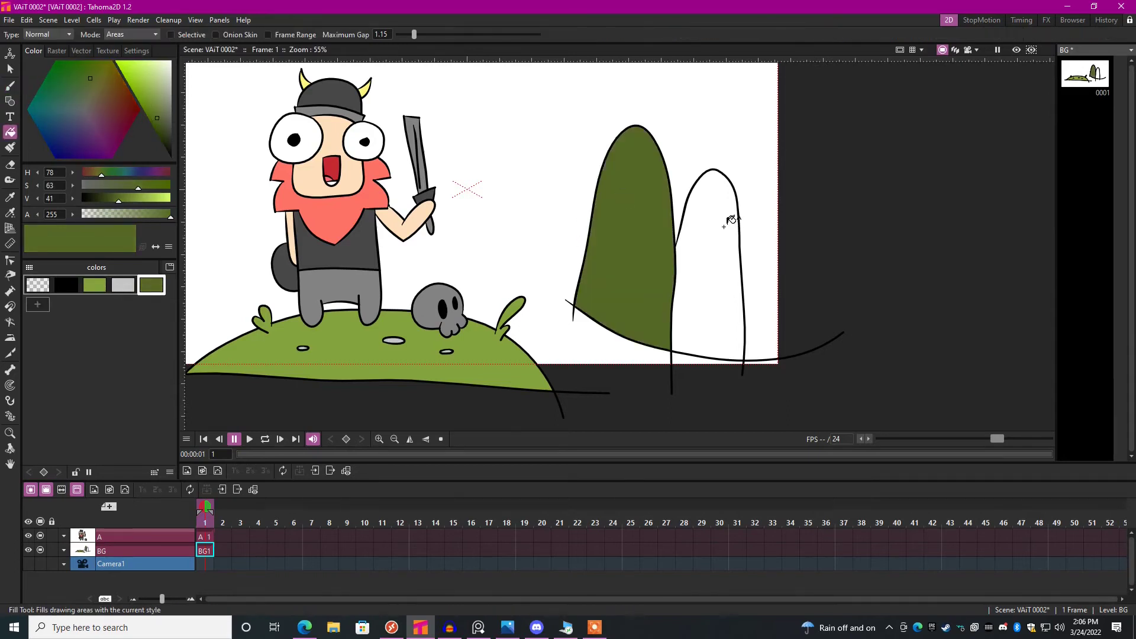
click(710, 231)
key(s)
Shift both dark green hills left behind the skull and turn on the camera mask.
drag(763, 93, 807, 115)
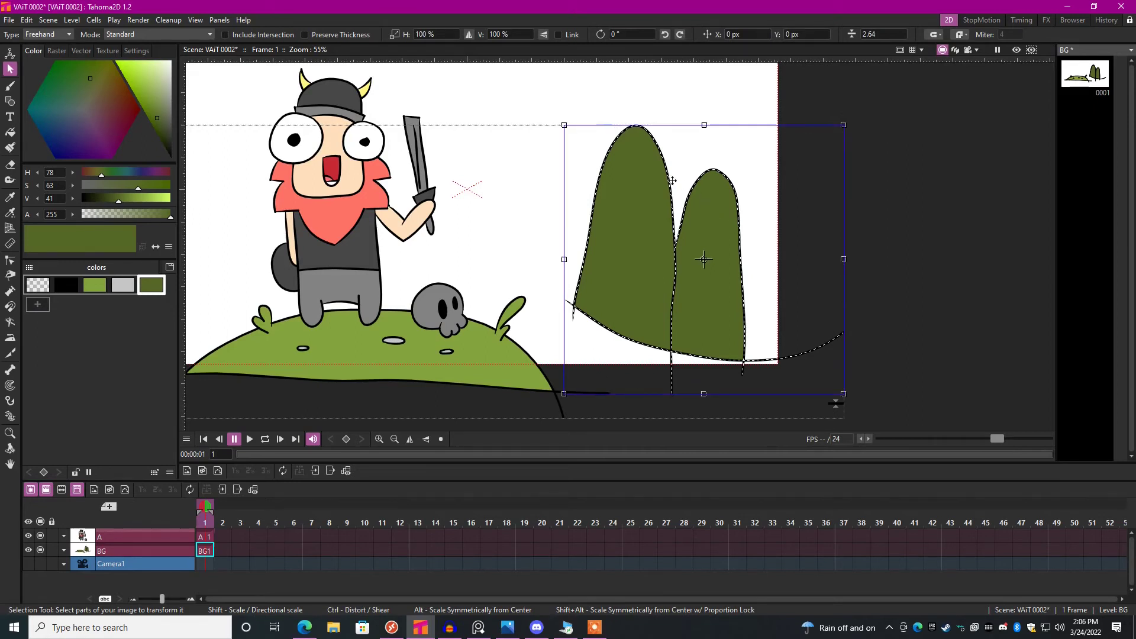
drag(673, 183, 562, 282)
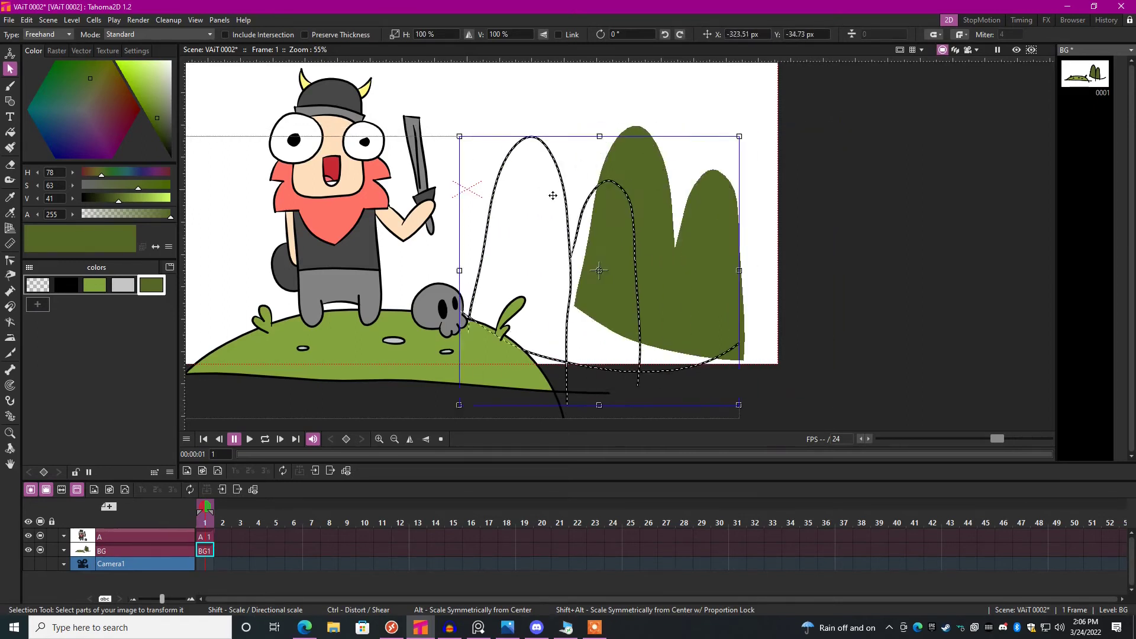
click(814, 266)
click(942, 51)
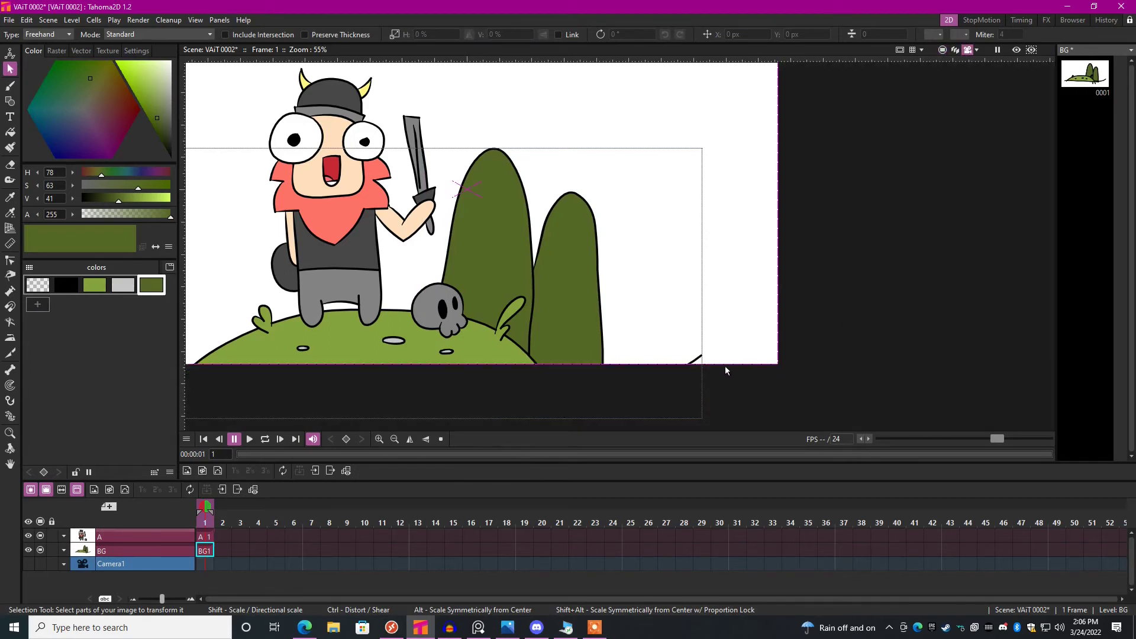
click(955, 50)
scroll(768, 395, up, 2)
key(c)
click(696, 336)
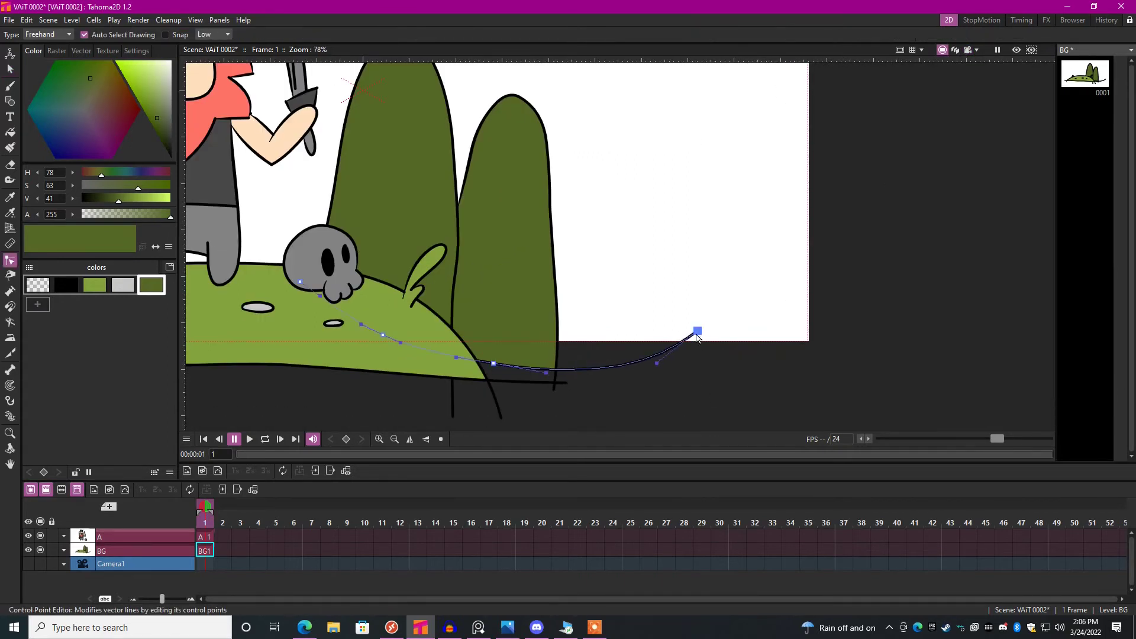
drag(699, 330, 604, 344)
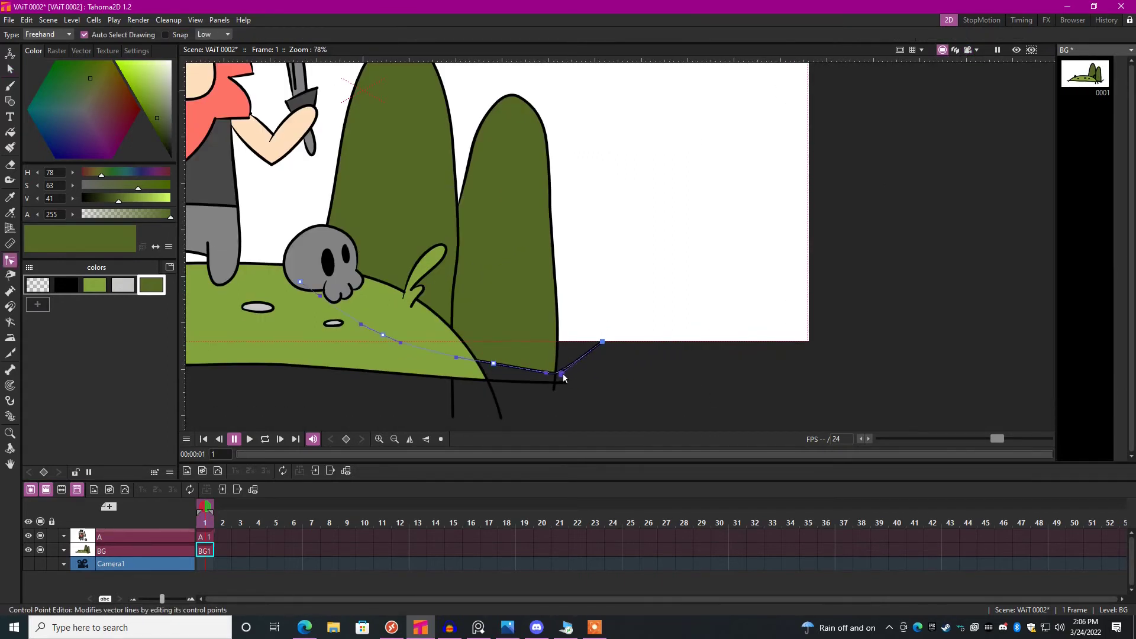
drag(559, 379, 568, 373)
click(645, 365)
scroll(670, 363, down, 4)
click(955, 49)
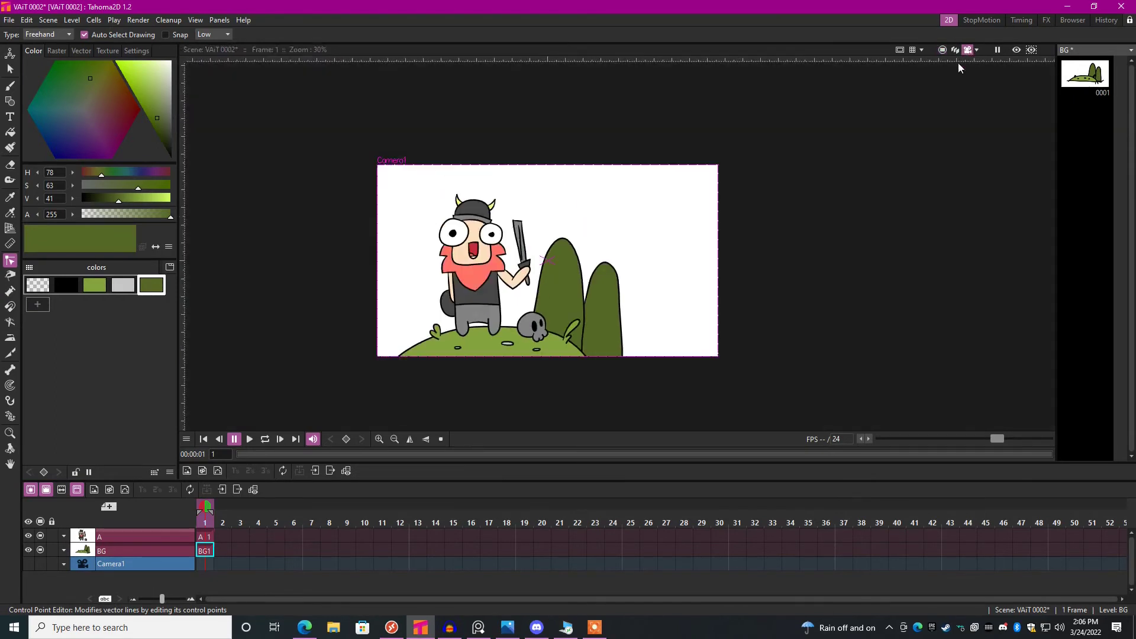
click(943, 50)
scroll(687, 399, up, 2)
key(s)
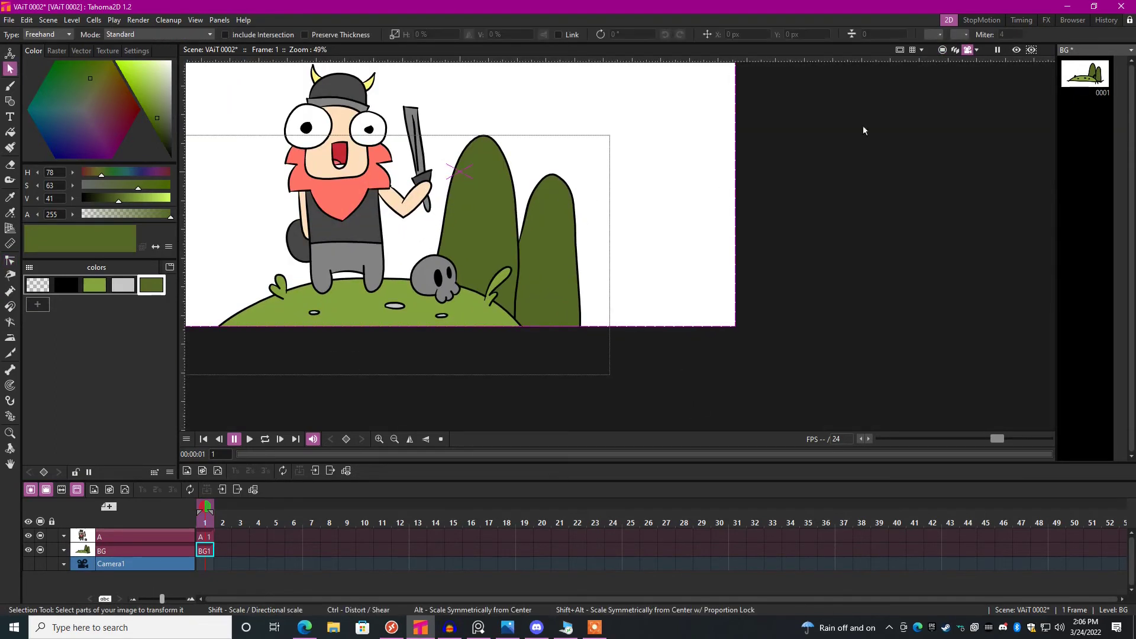
click(943, 50)
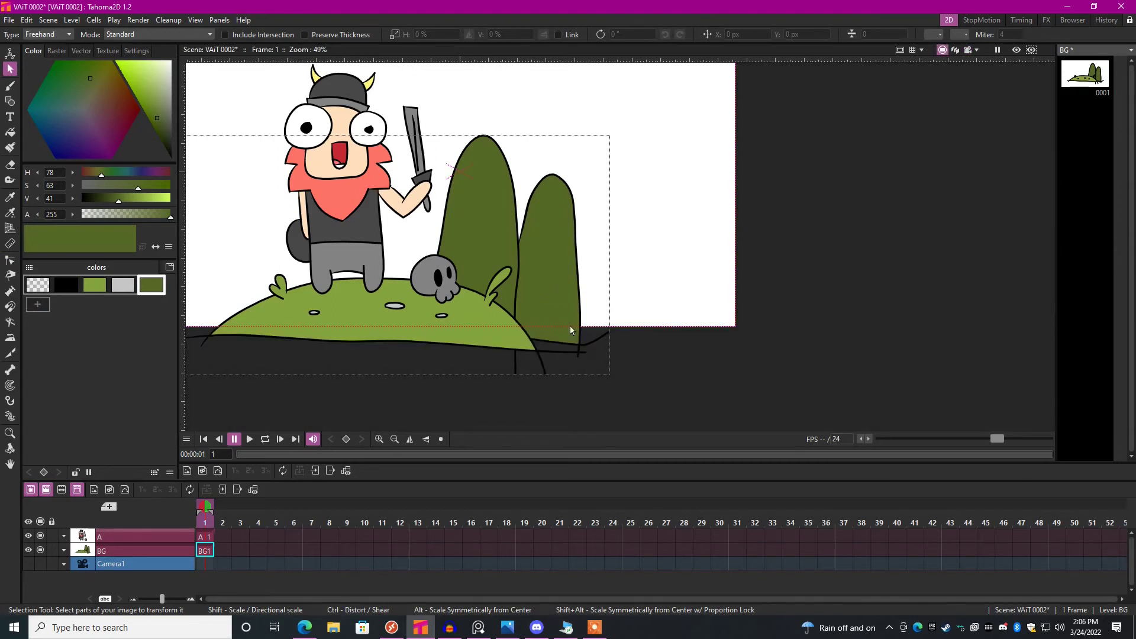
drag(573, 339, 596, 333)
click(954, 50)
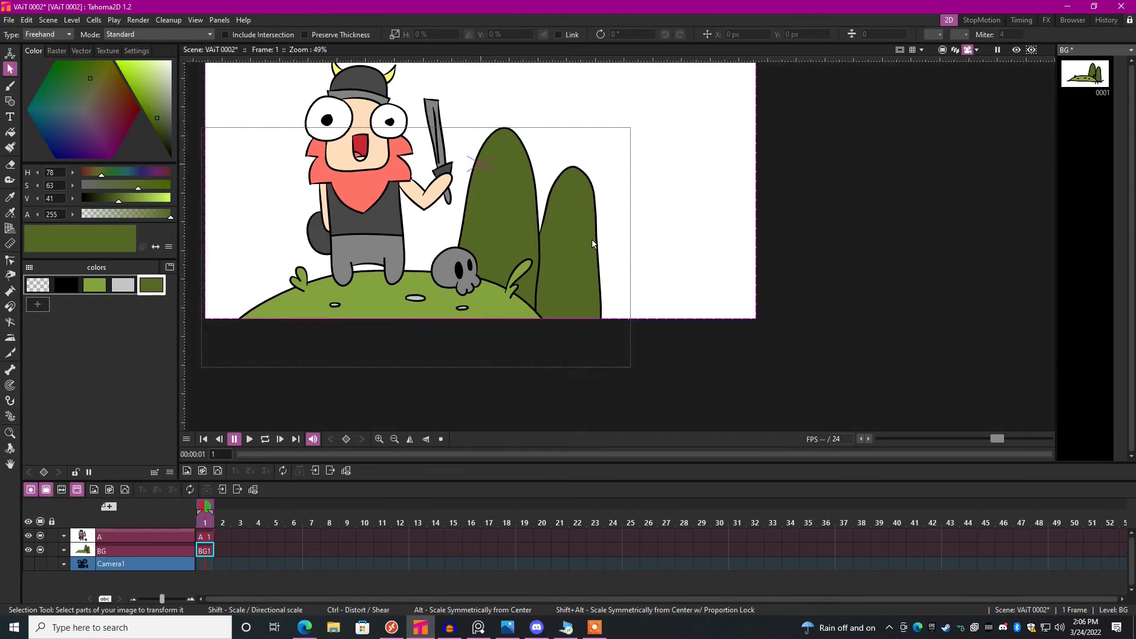
drag(560, 262, 578, 271)
click(204, 564)
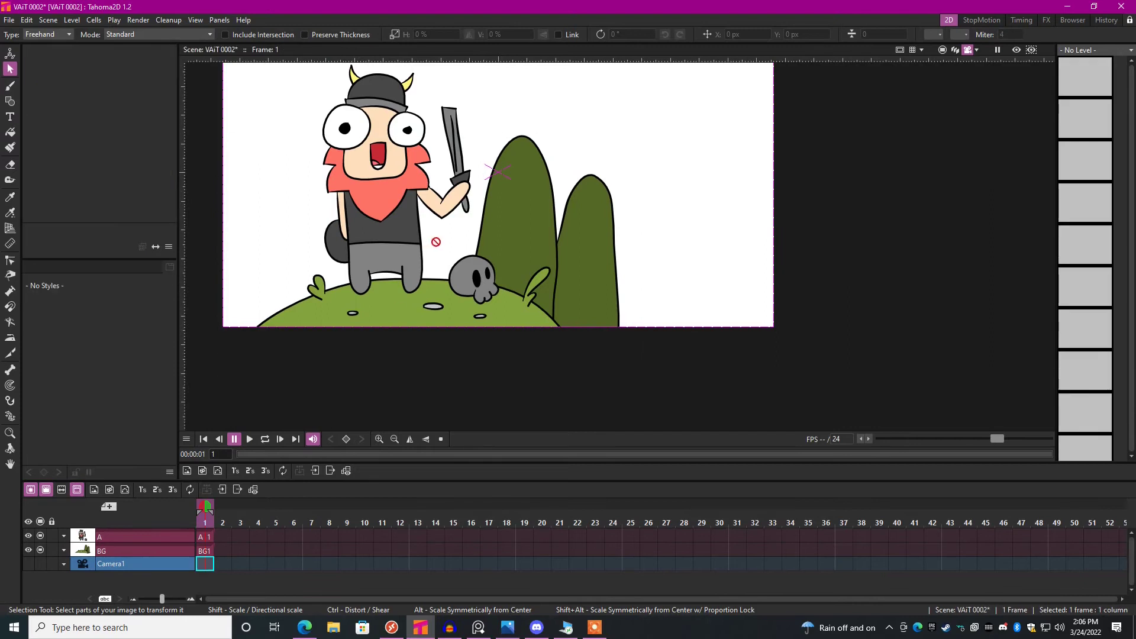
key(a)
drag(497, 178, 472, 238)
key(ctrl+z)
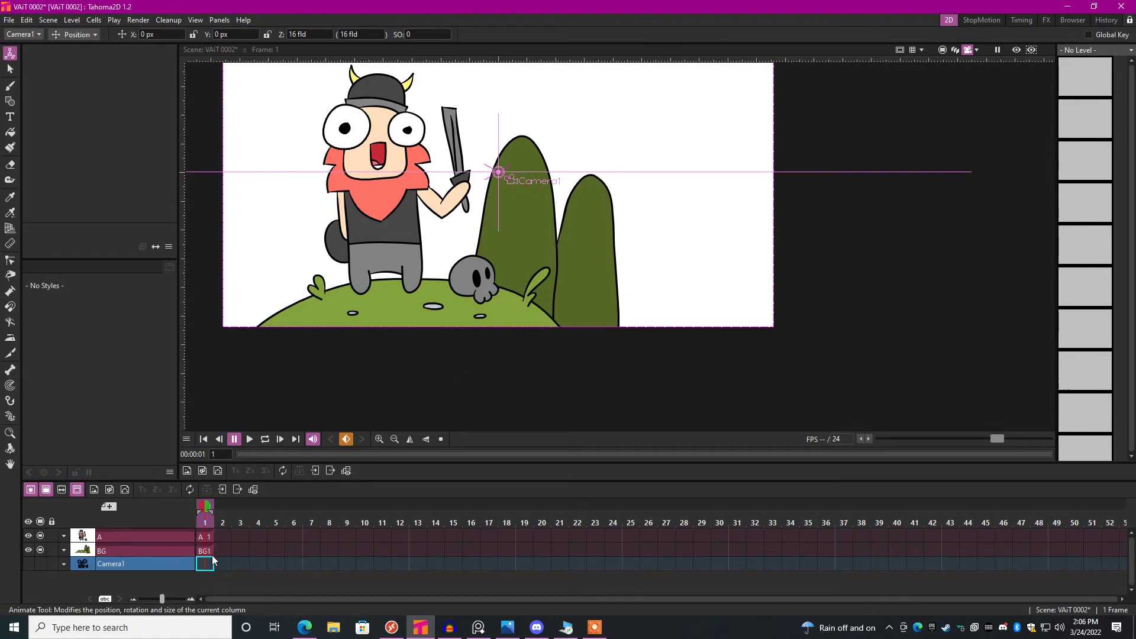
click(205, 551)
scroll(684, 302, down, 2)
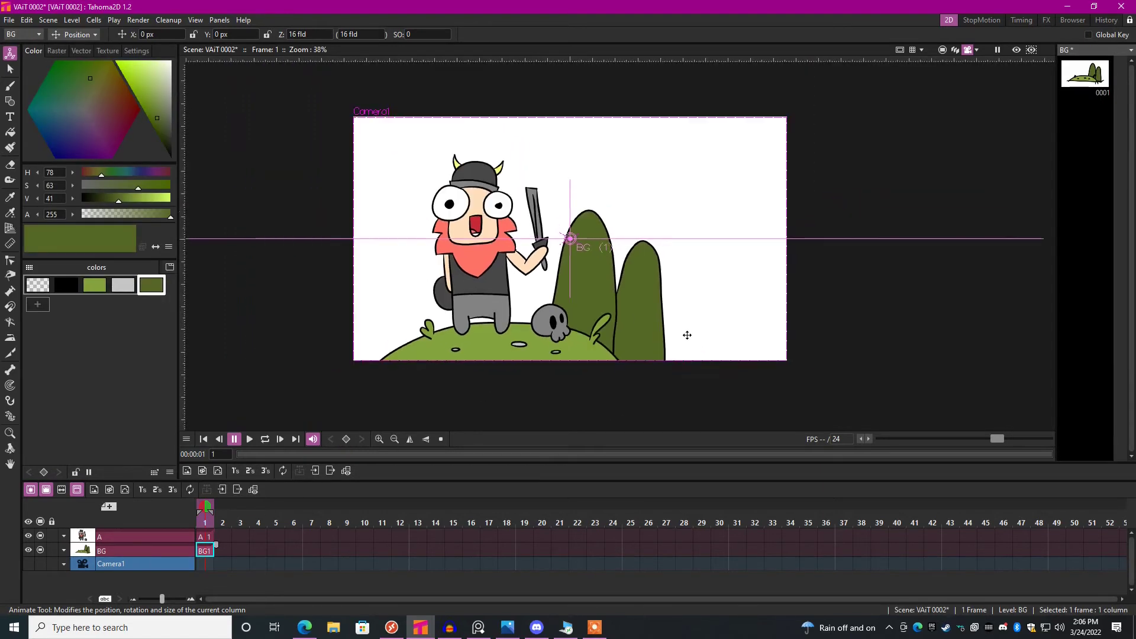
click(943, 49)
key(s)
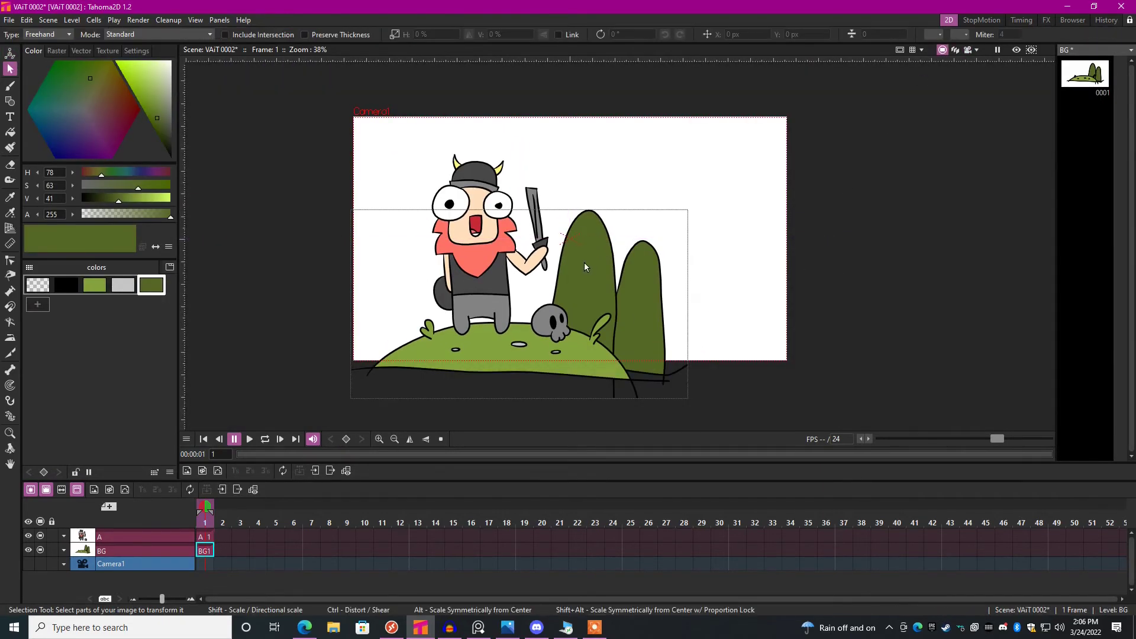
scroll(587, 267, up, 1)
key(b)
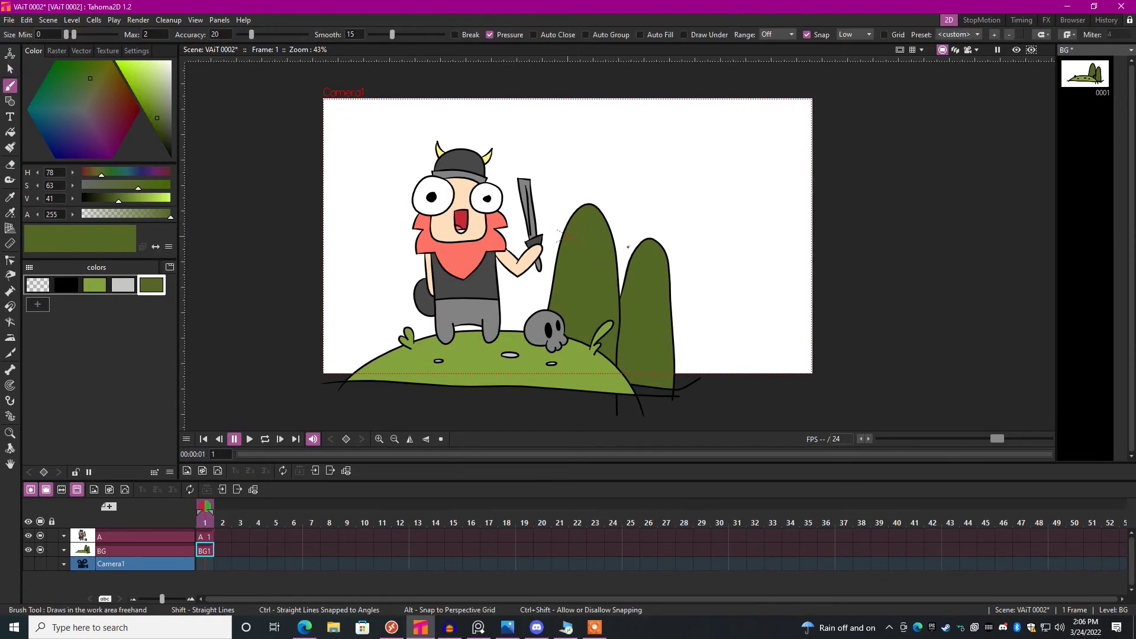
middle_click(557, 238)
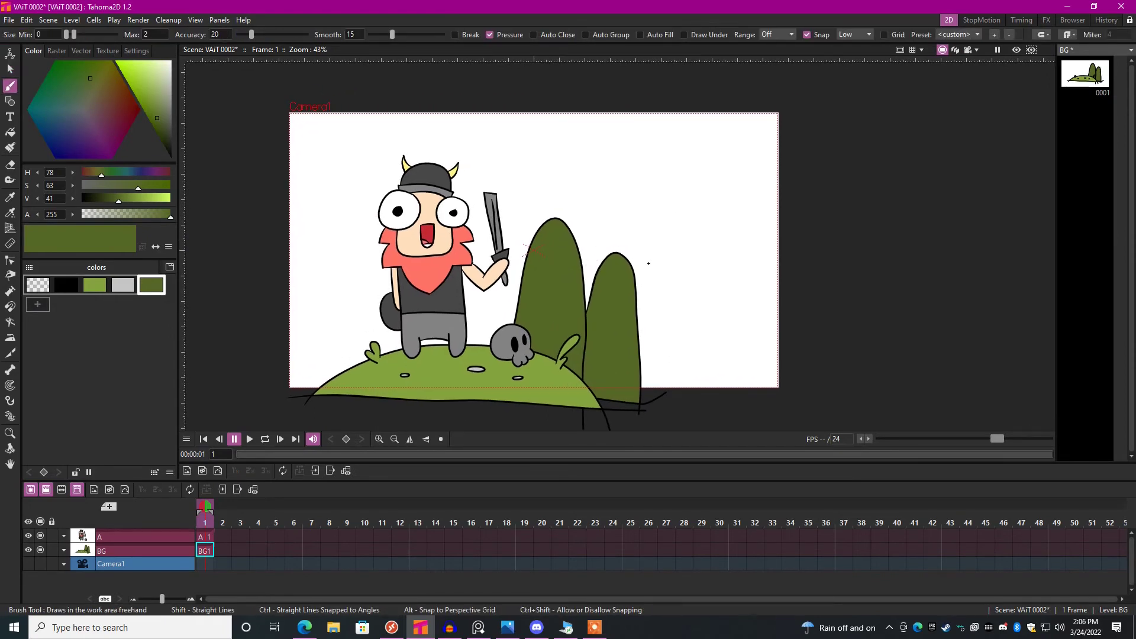
drag(648, 263, 635, 250)
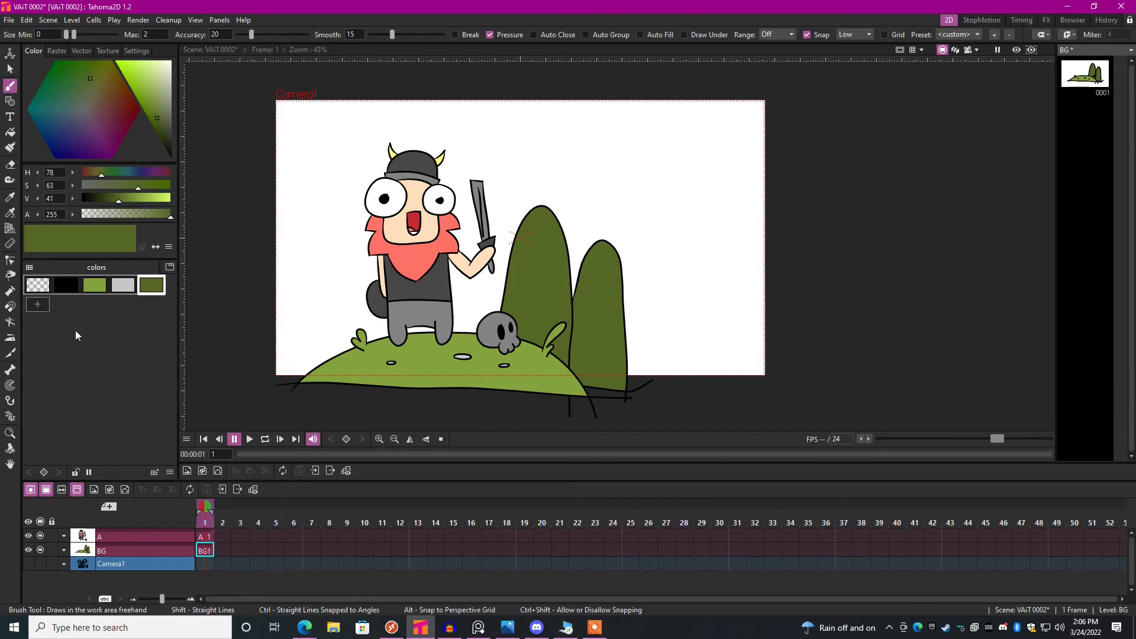
Add a light blue style, draw a stage-sized rectangle and fill it blue.
click(38, 305)
drag(133, 76, 59, 115)
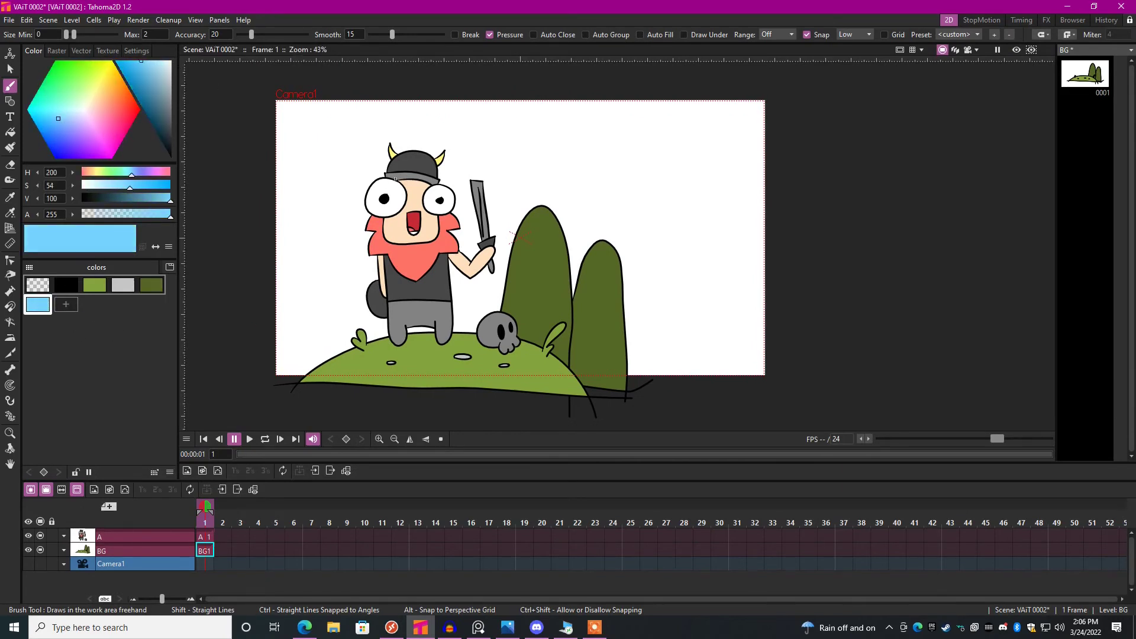
key(g)
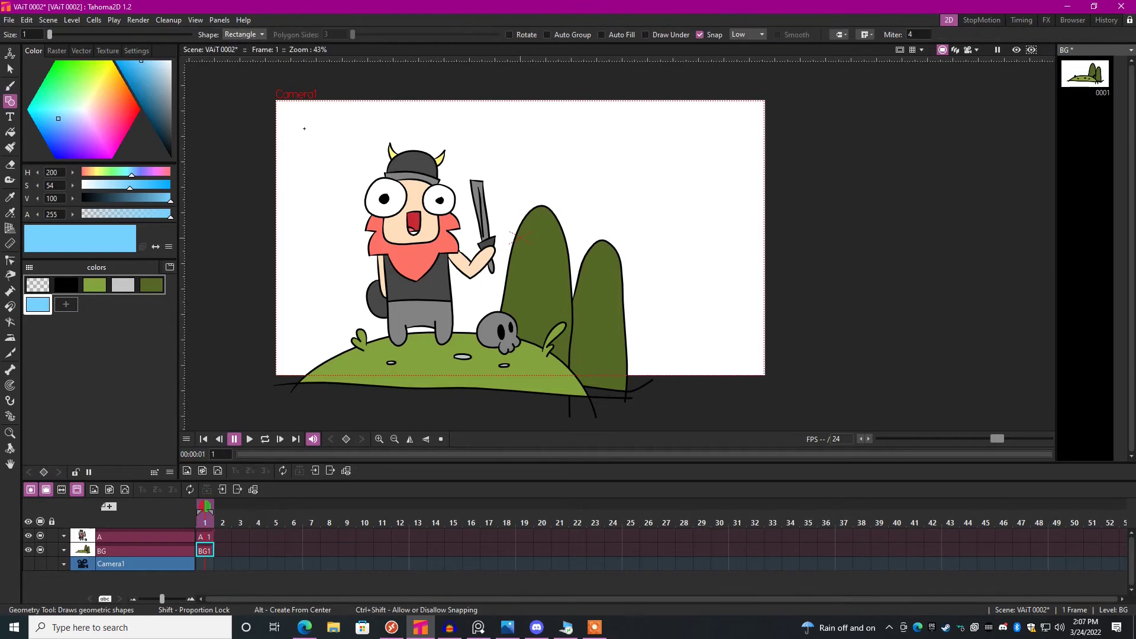
scroll(515, 233, down, 2)
drag(225, 84, 713, 359)
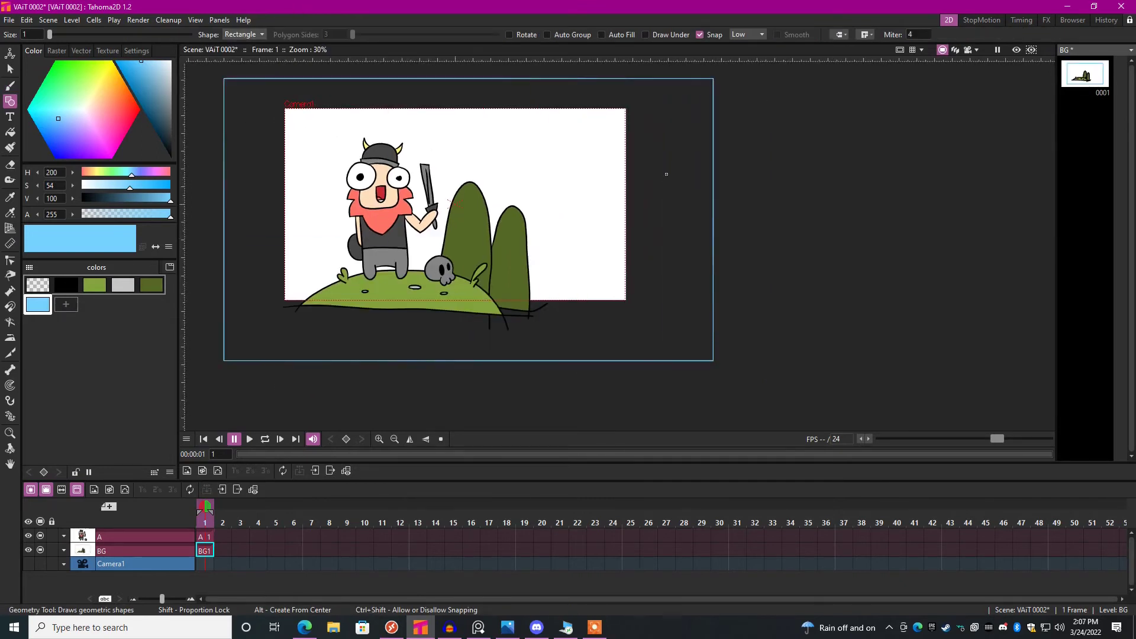
key(f)
click(676, 155)
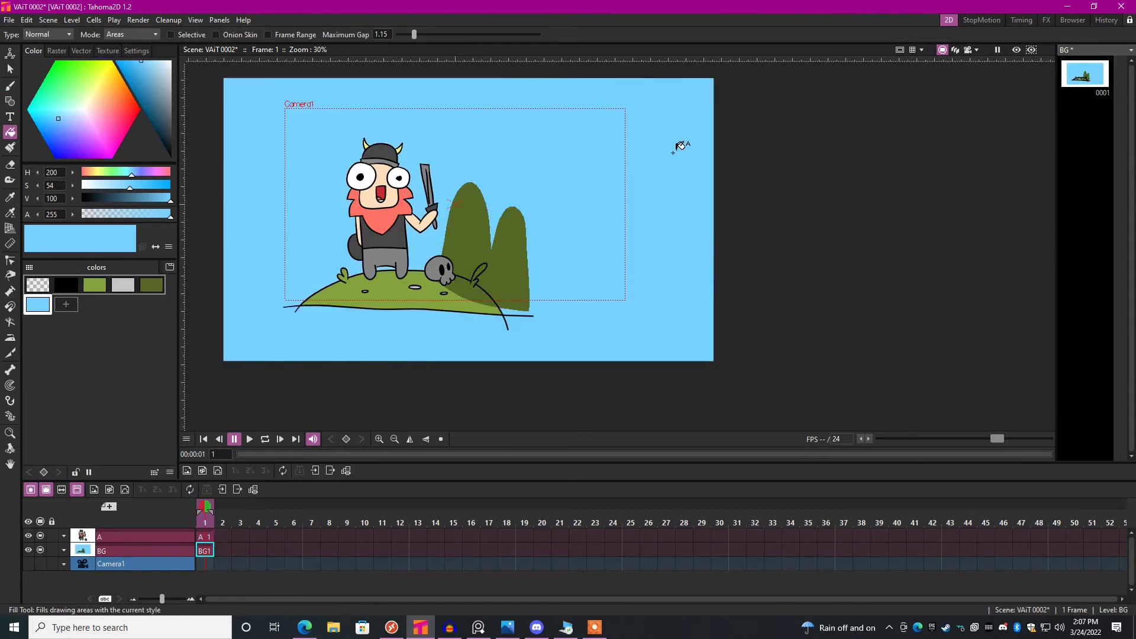
Try reordering the blue rectangle, undo it, deselect, and toggle camera preview.
key(s)
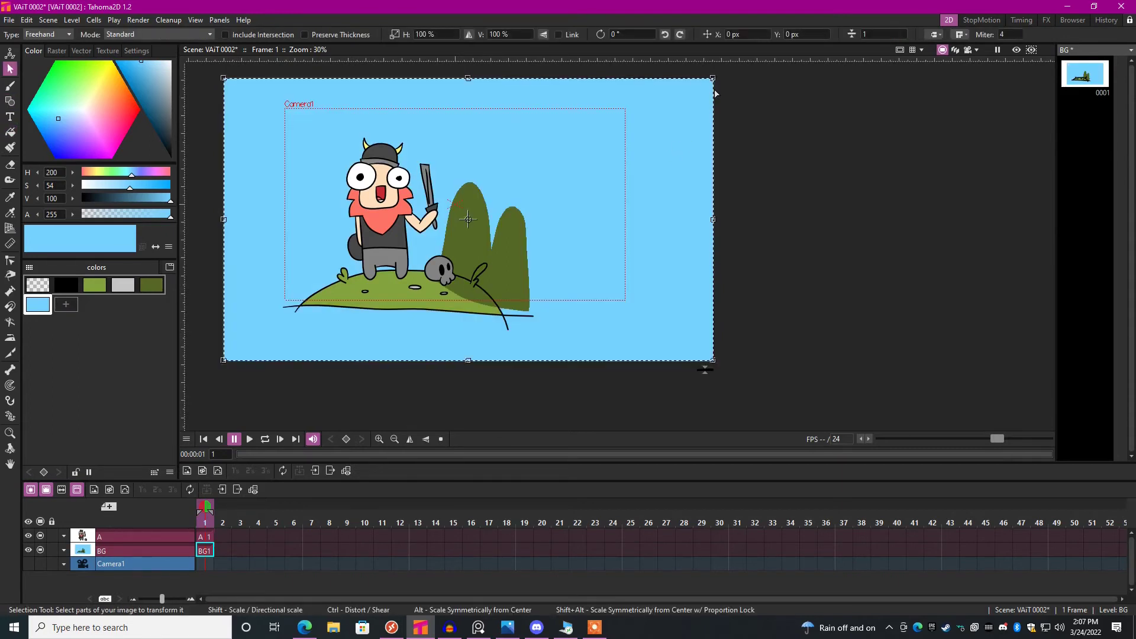
key(ctrl+bracketright)
key(ctrl+z)
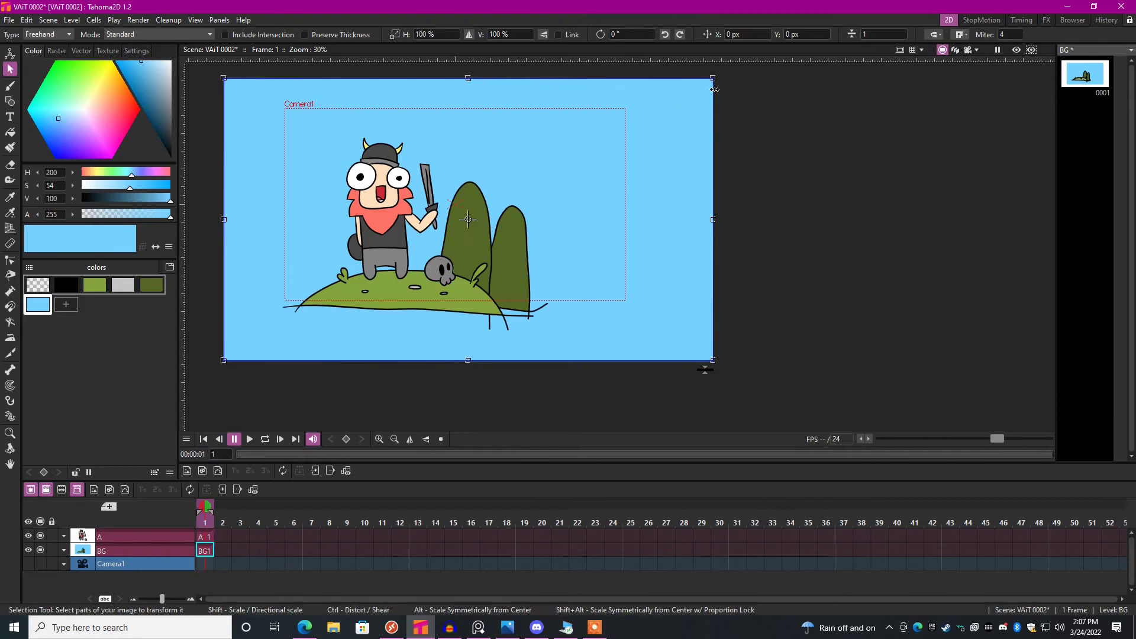
click(776, 148)
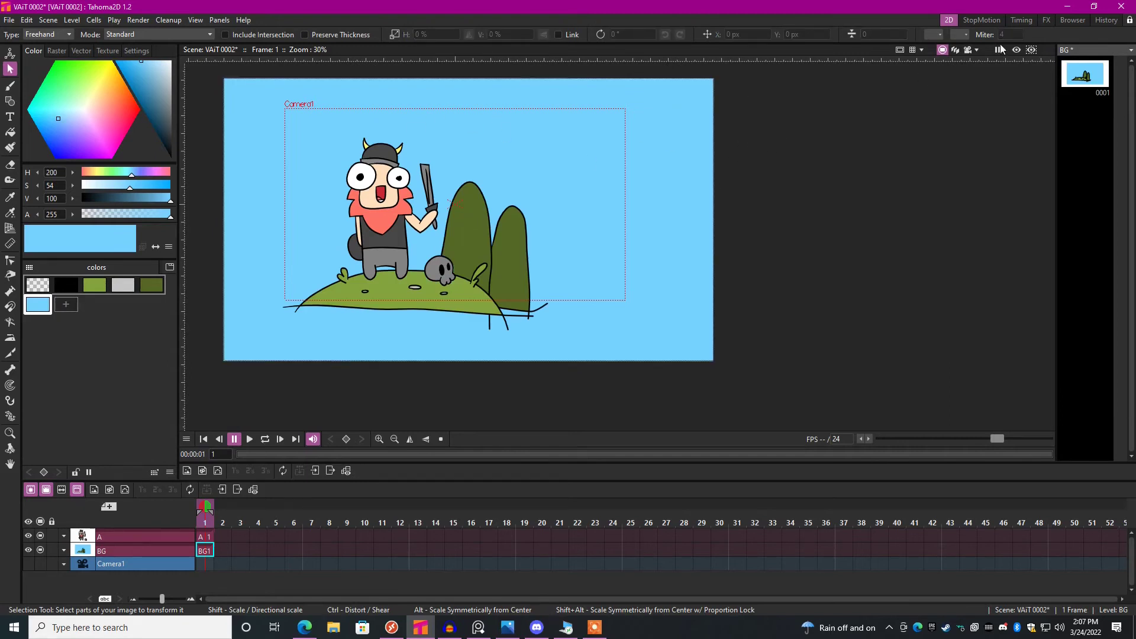
click(968, 50)
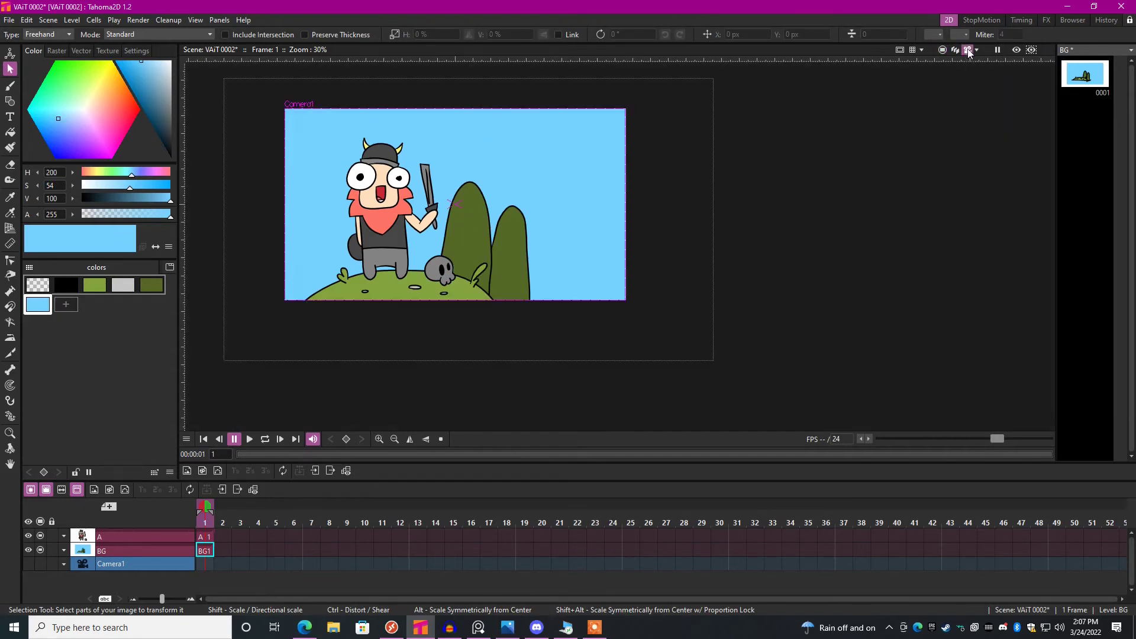
scroll(474, 225, up, 1)
scroll(515, 226, up, 1)
scroll(543, 228, up, 1)
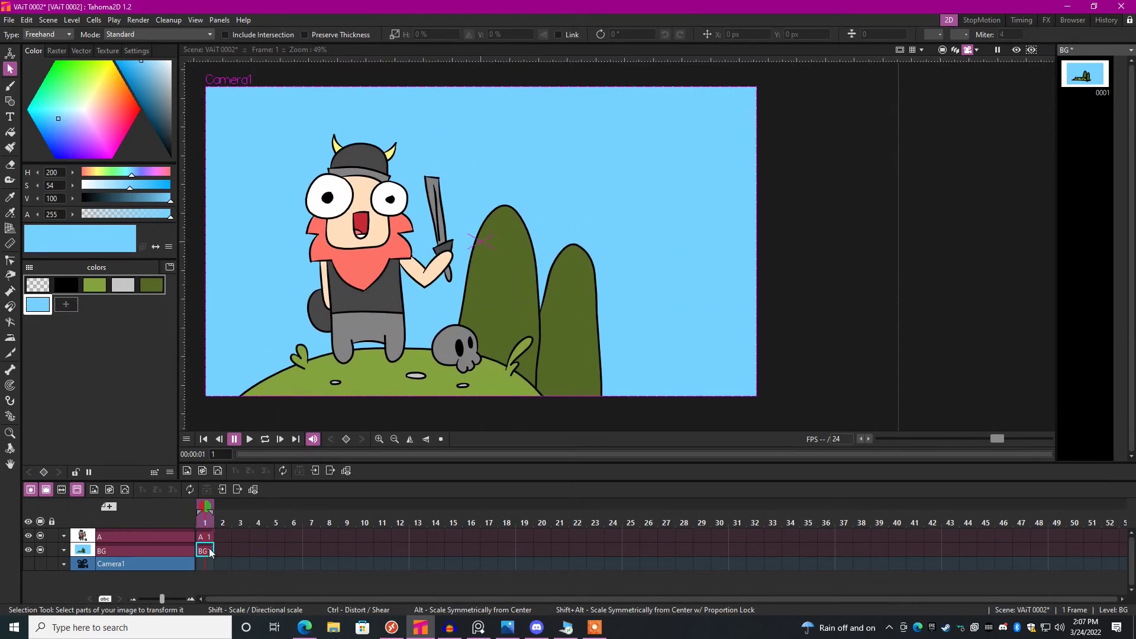
On level A frame 1, draw the creature's two eye circles in black.
click(211, 537)
key(b)
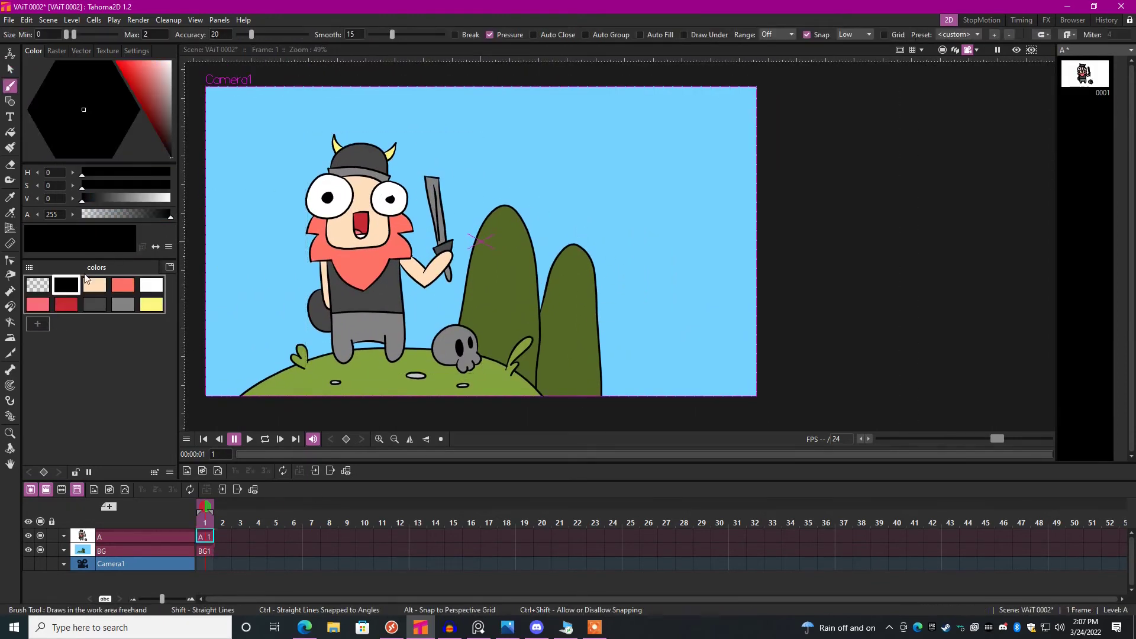
scroll(444, 198, up, 1)
scroll(445, 198, up, 1)
scroll(439, 212, up, 2)
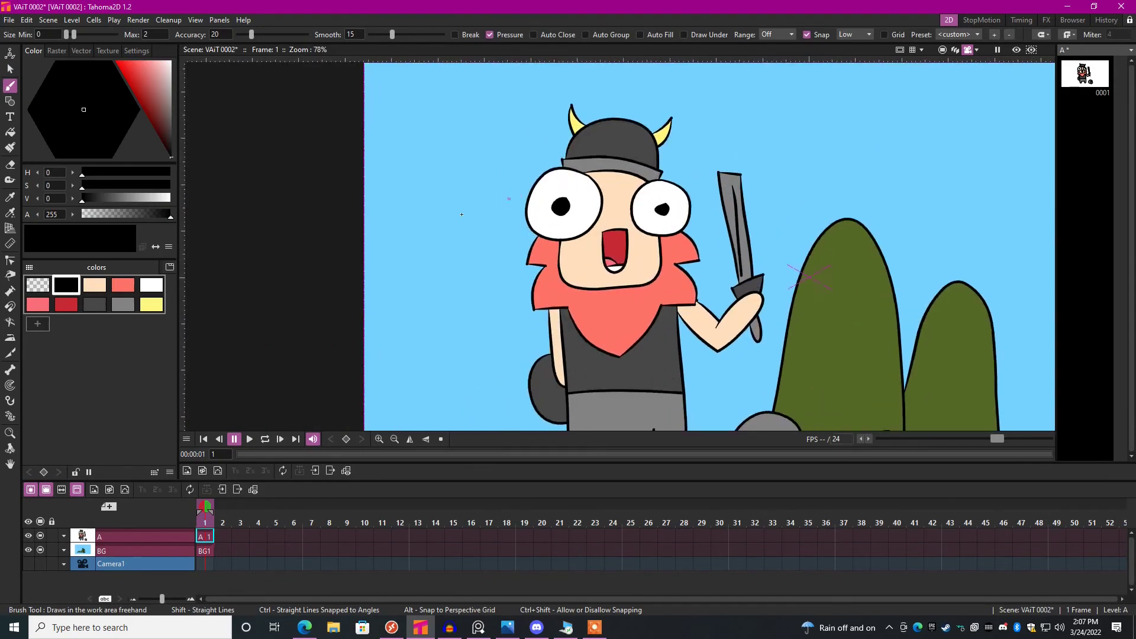
scroll(430, 240, up, 2)
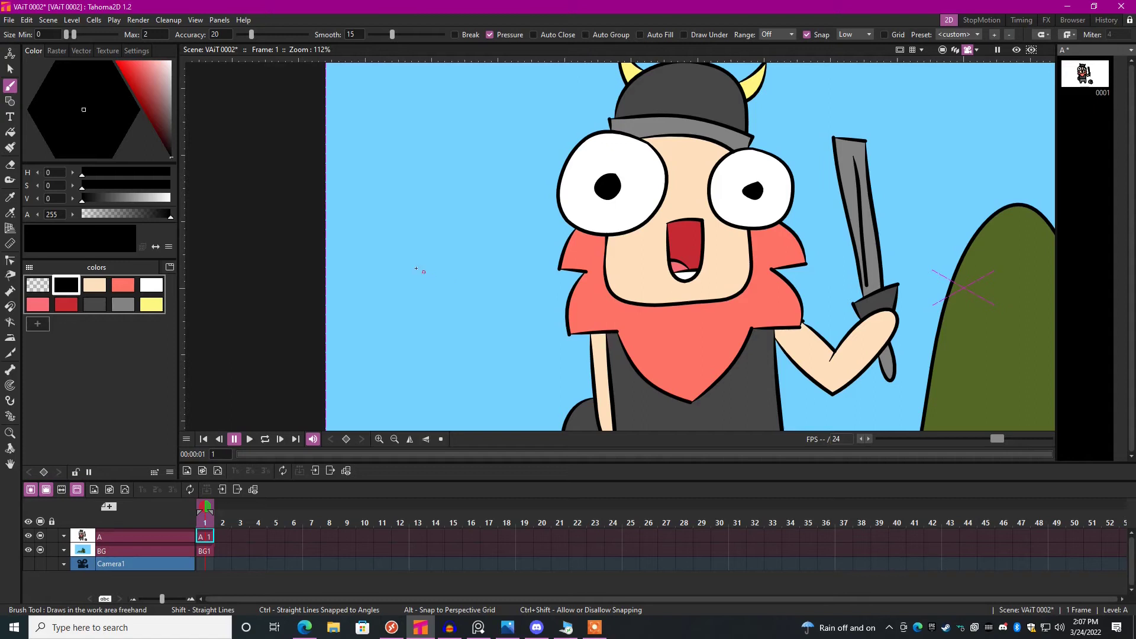
drag(417, 270, 416, 213)
key(ctrl+z)
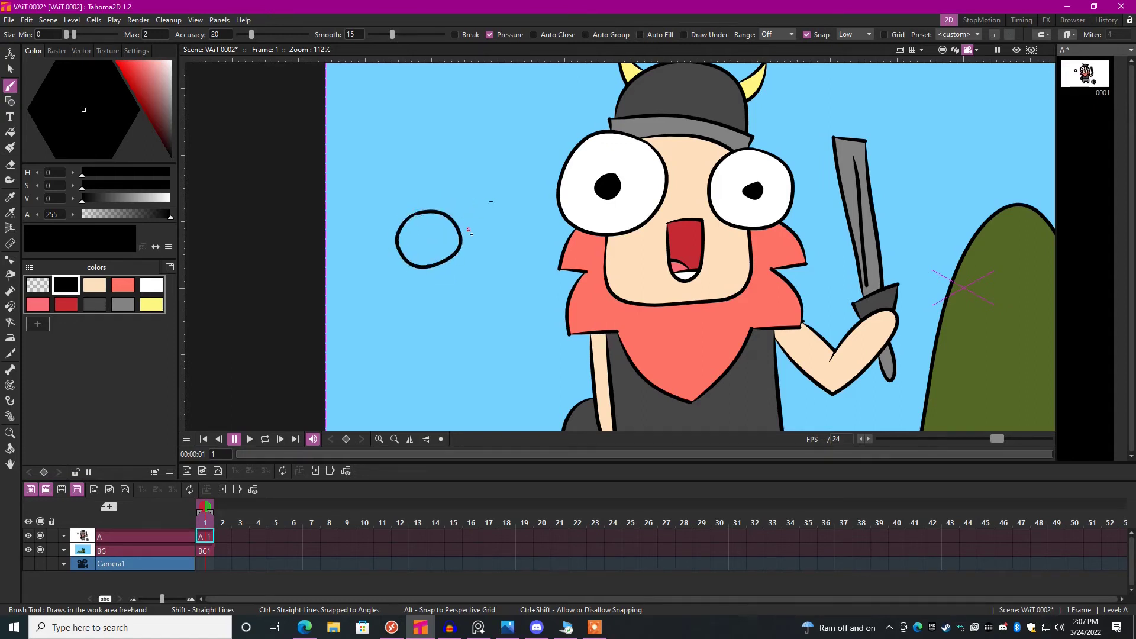
drag(486, 204, 483, 206)
Draw the creature's curving neck, a rising horn, and pupils in both eyes.
drag(443, 262, 518, 305)
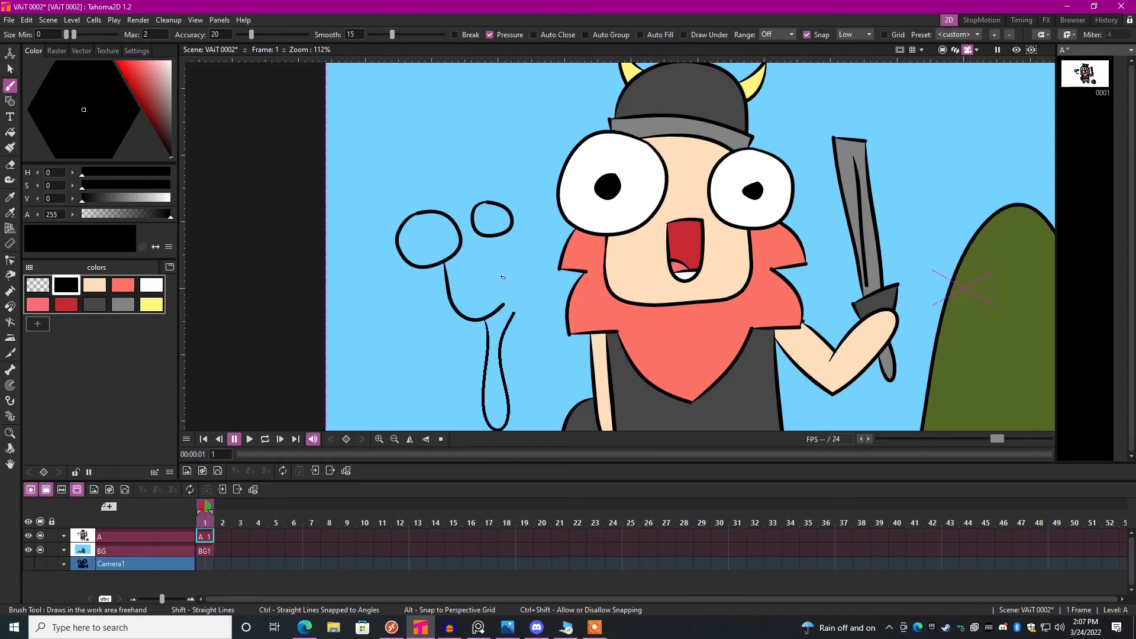
drag(492, 235, 503, 247)
scroll(442, 226, up, 1)
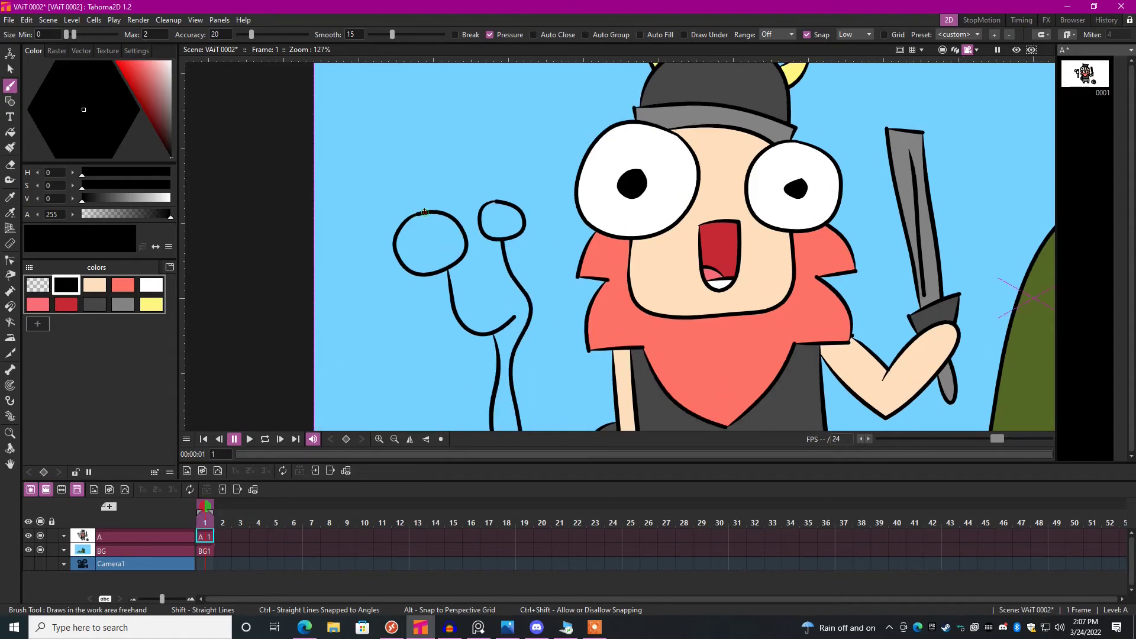
mouse_move(419, 210)
mouse_down()
mouse_move(411, 168)
mouse_move(481, 149)
mouse_move(500, 202)
mouse_up()
scroll(424, 235, up, 2)
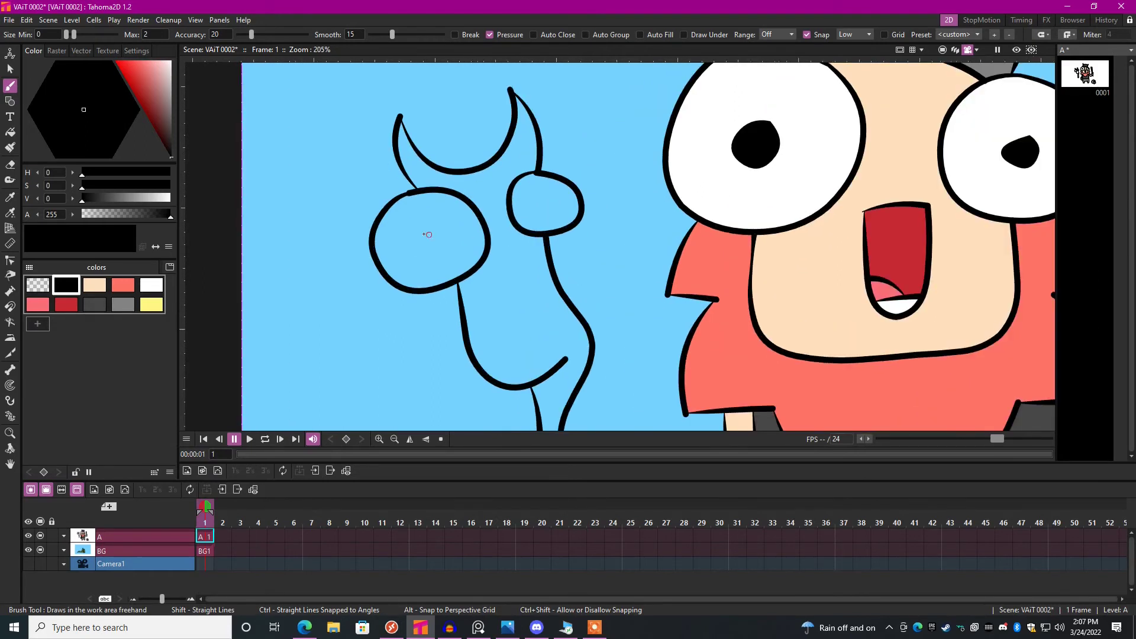
drag(434, 226, 436, 227)
drag(540, 201, 544, 202)
Fill the creature's pupils black and both eyes white.
key(f)
click(545, 203)
click(437, 236)
click(153, 285)
click(427, 248)
click(532, 200)
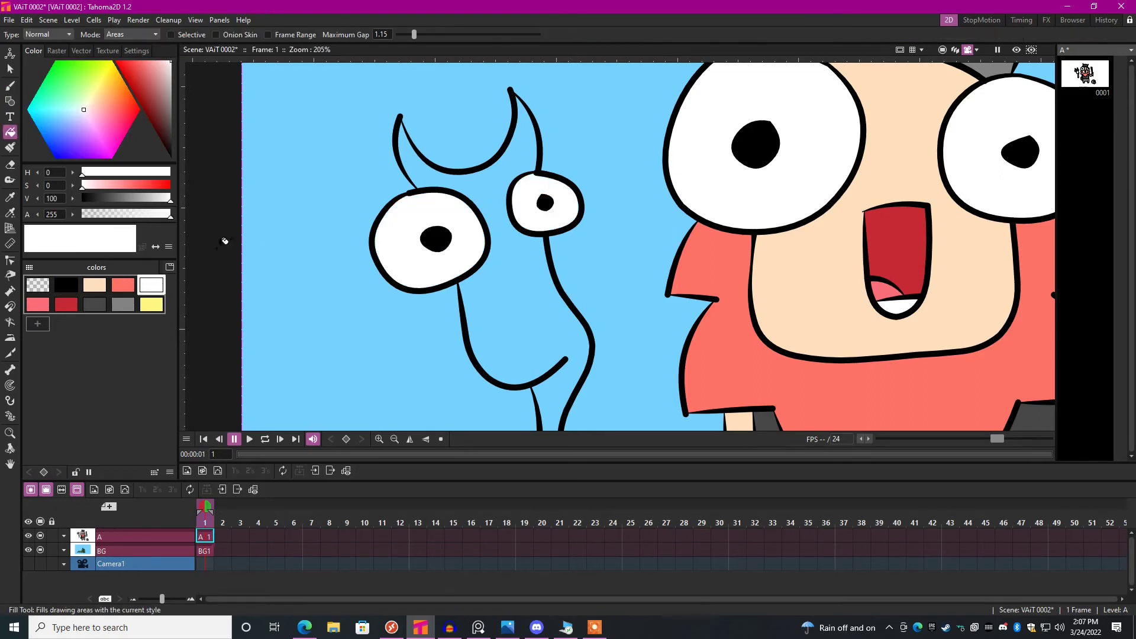
Add a purple swatch and fill the creature's body with it.
click(38, 325)
click(81, 135)
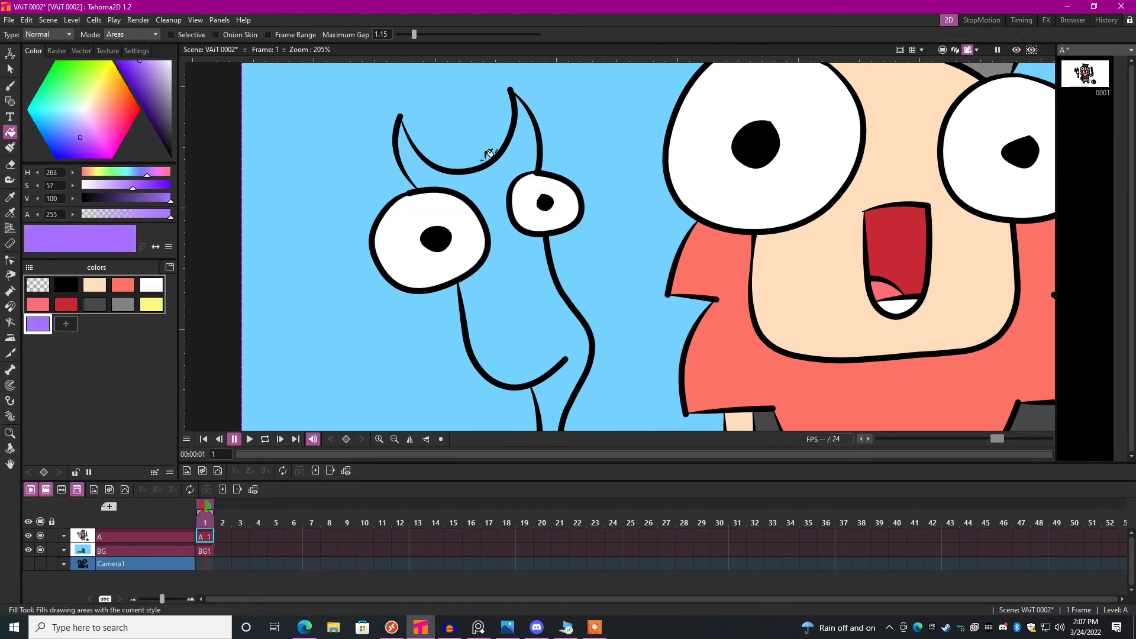
click(497, 267)
scroll(501, 236, down, 1)
scroll(501, 235, down, 3)
scroll(501, 235, up, 2)
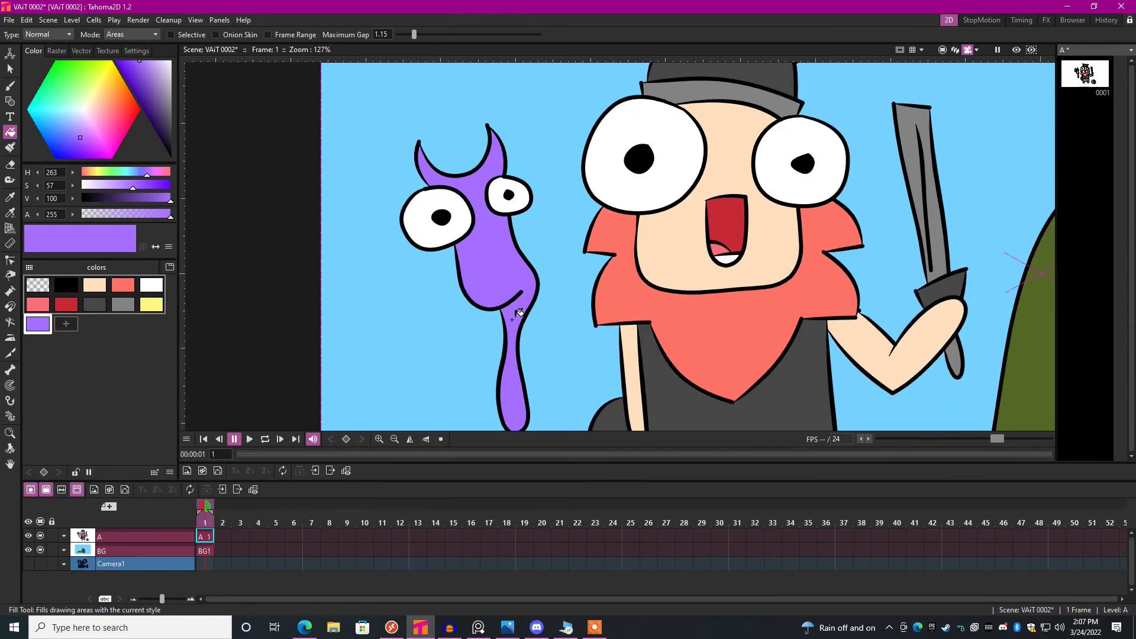
Brush a black brow line and a curved antenna above the creature.
click(66, 285)
key(b)
scroll(502, 235, up, 2)
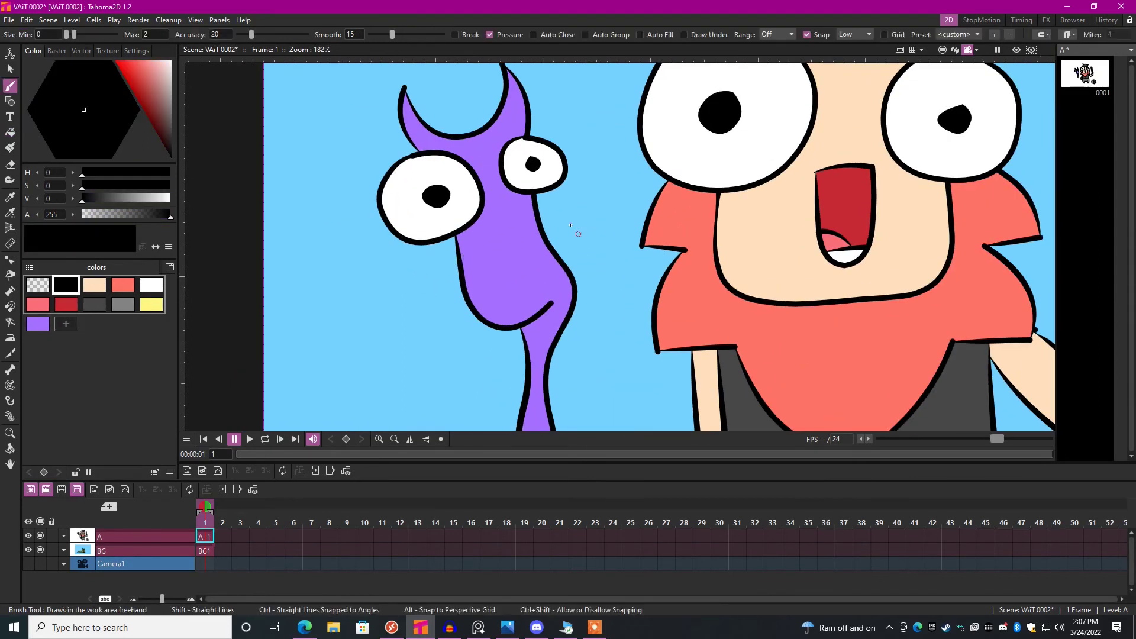
scroll(504, 229, up, 1)
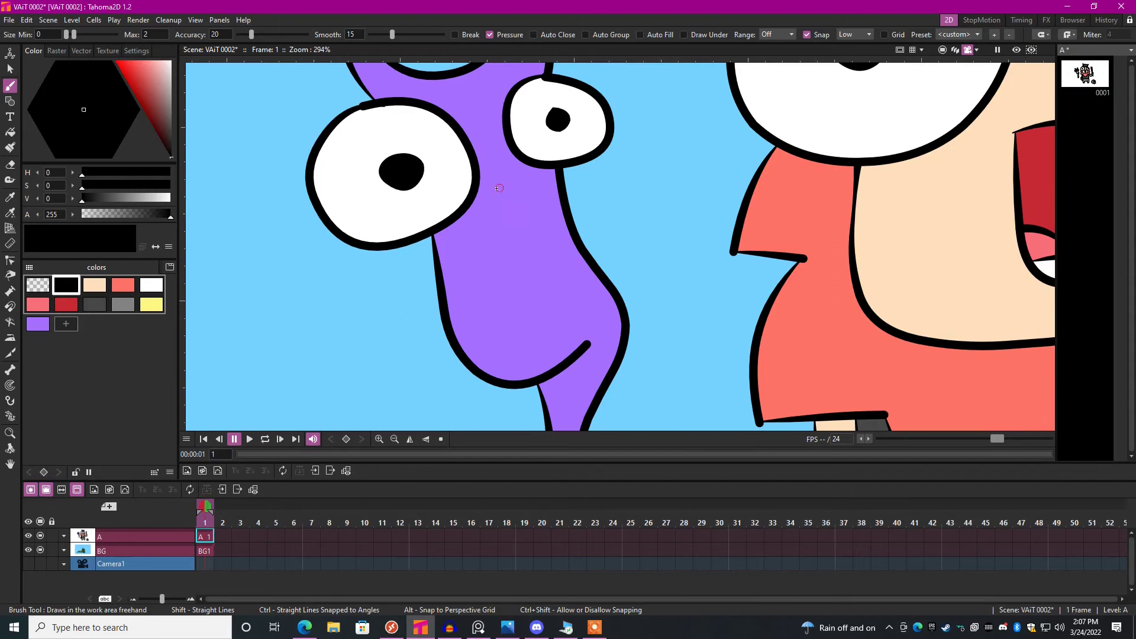
scroll(506, 187, down, 3)
scroll(522, 297, down, 1)
scroll(522, 297, up, 2)
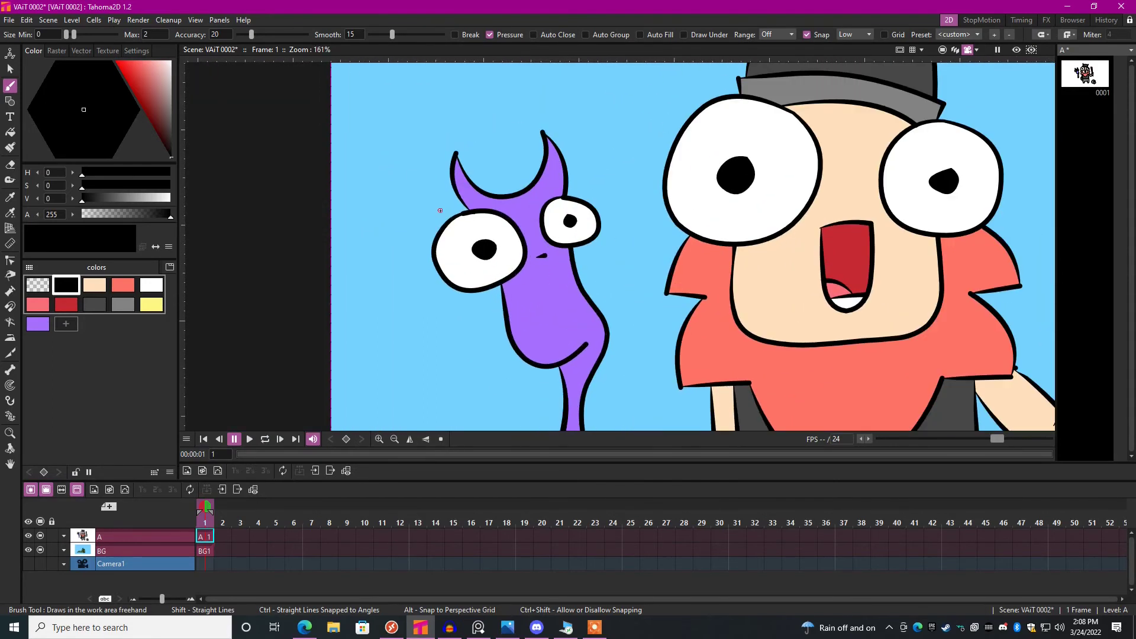
mouse_move(415, 192)
mouse_down()
mouse_move(454, 214)
mouse_move(376, 123)
mouse_move(439, 238)
mouse_up()
drag(533, 293, 564, 213)
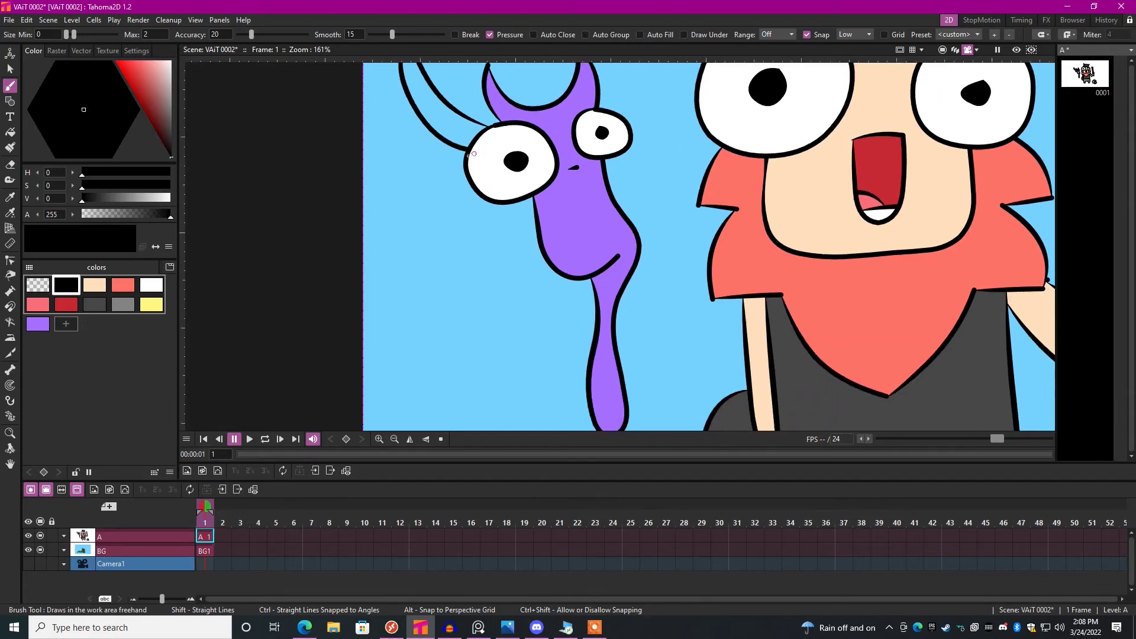
Outline the left bat wing with an upper curve and jagged lower edge.
drag(433, 113, 440, 134)
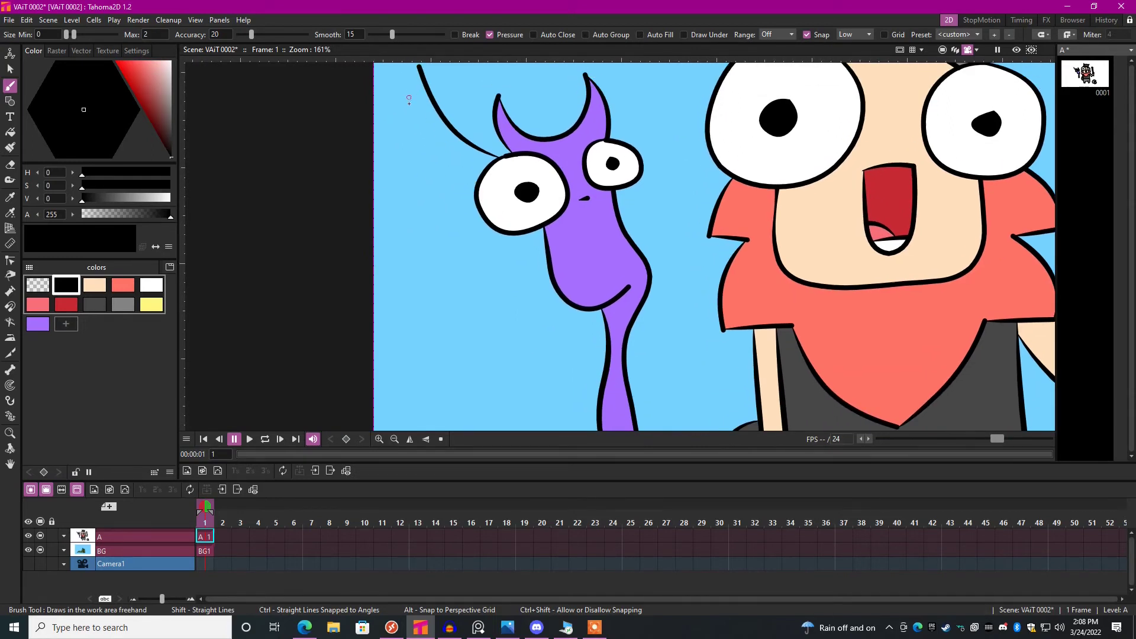
drag(416, 74, 484, 169)
mouse_move(418, 73)
mouse_down()
mouse_move(406, 285)
mouse_move(457, 263)
mouse_move(462, 316)
mouse_move(517, 263)
mouse_move(533, 308)
mouse_up()
key(ctrl+z)
key(ctrl+z)
mouse_move(463, 316)
mouse_down()
mouse_move(501, 279)
mouse_move(516, 310)
mouse_move(550, 268)
mouse_up()
key(Down)
Outline the right bat wing with a thick upper curve and jagged lower edge.
drag(524, 151, 568, 67)
key(Down)
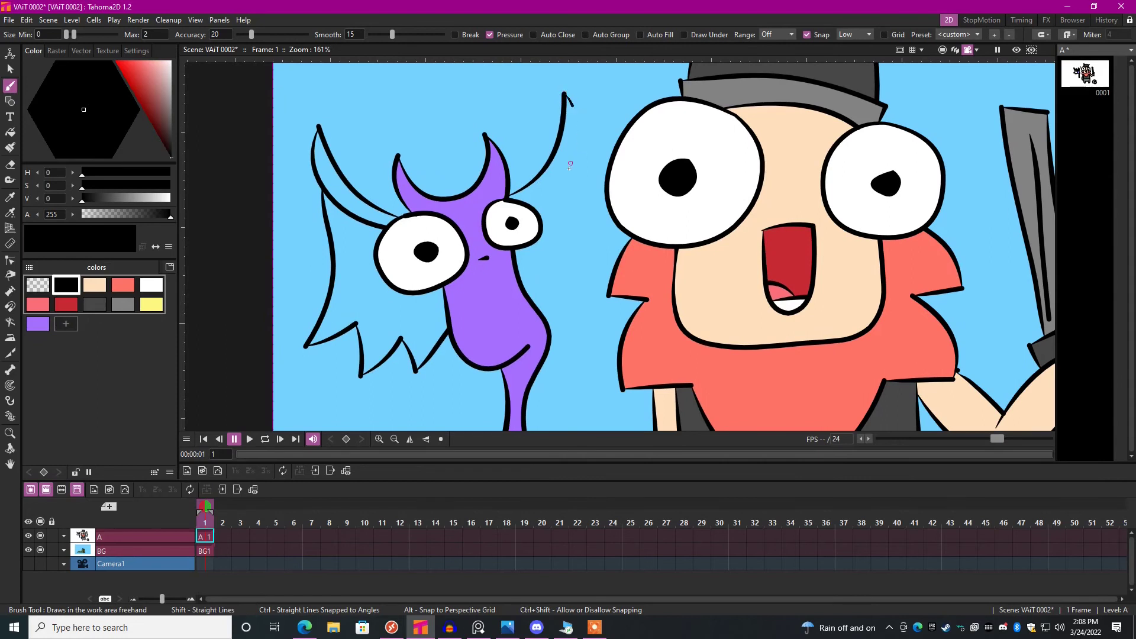
drag(572, 109, 532, 209)
key(ctrl+z)
key(ctrl+z)
drag(570, 98, 519, 204)
drag(572, 232, 557, 230)
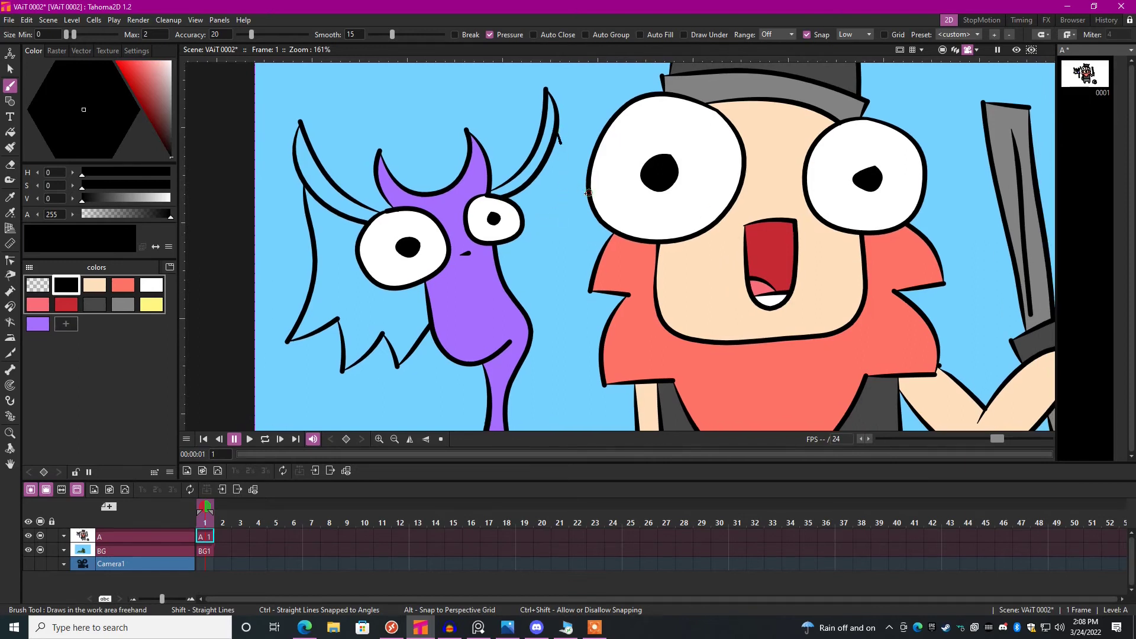
drag(557, 135, 591, 197)
mouse_move(524, 306)
mouse_down()
mouse_move(574, 323)
mouse_move(568, 293)
mouse_move(604, 303)
mouse_up()
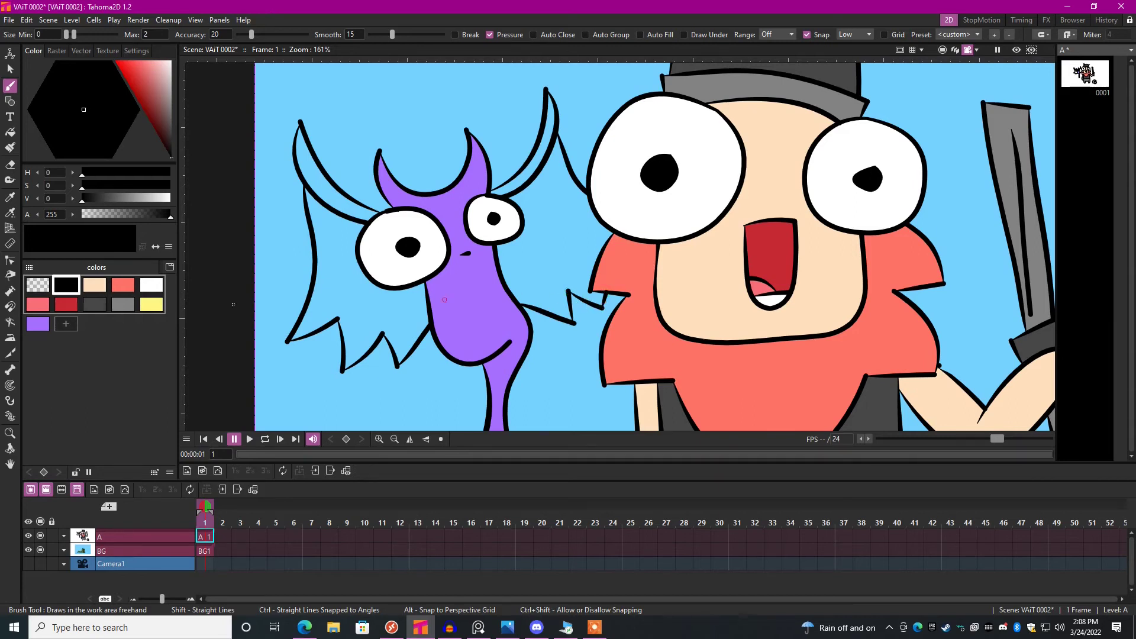
Fill both wing tips with the existing purple style.
click(37, 325)
key(f)
click(330, 169)
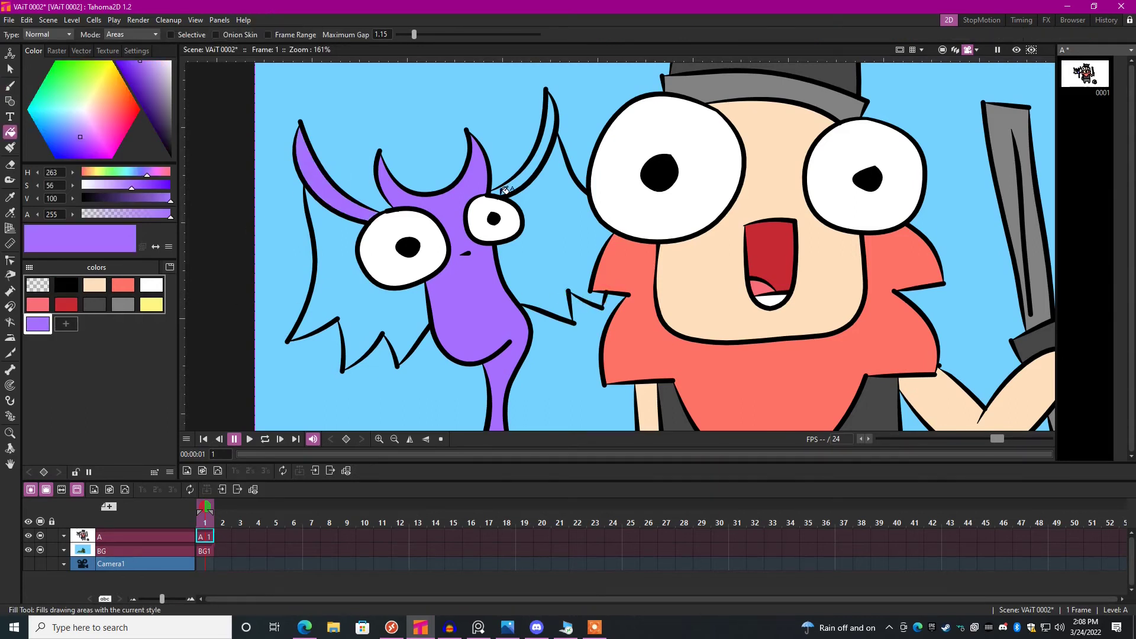
click(532, 151)
Add a pale lavender swatch and fill the left wing membrane with it.
click(67, 325)
drag(153, 91, 157, 80)
click(367, 288)
scroll(544, 257, down, 2)
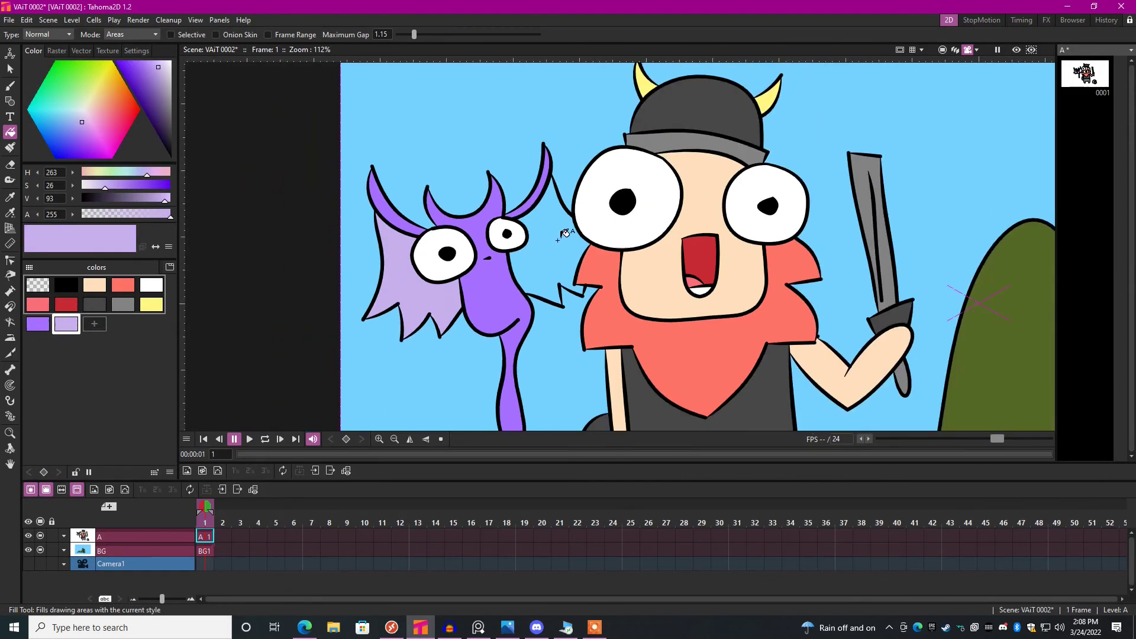
scroll(543, 257, up, 4)
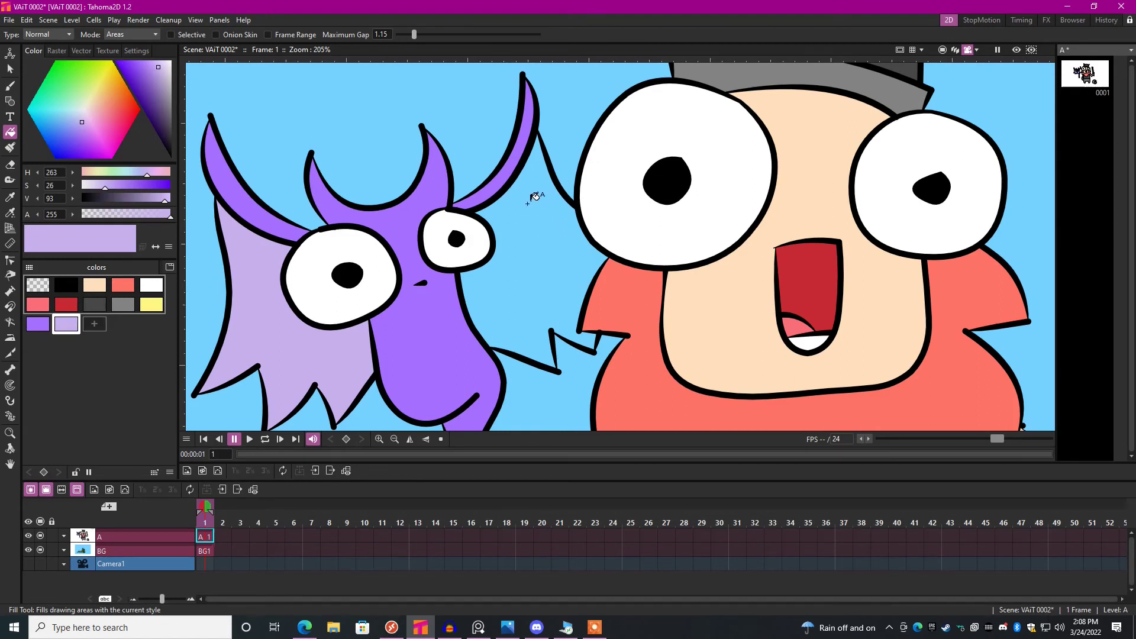
Move the wing-to-eye line's lower end onto the eye outline and extend the shirt-notch stroke downward.
key(c)
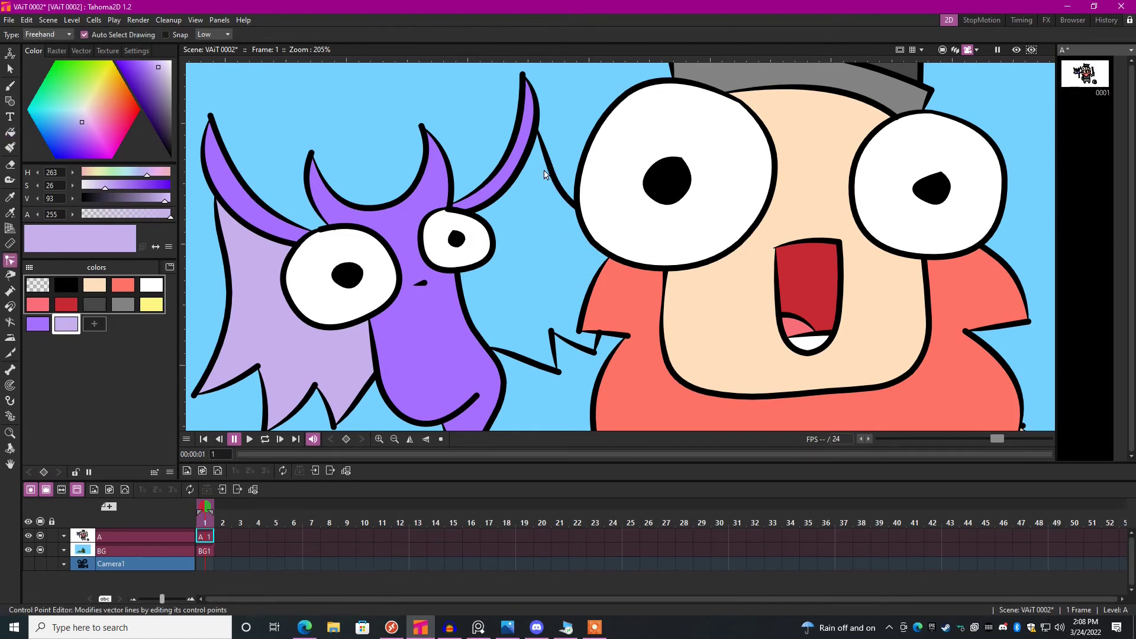
click(548, 161)
drag(579, 206, 586, 216)
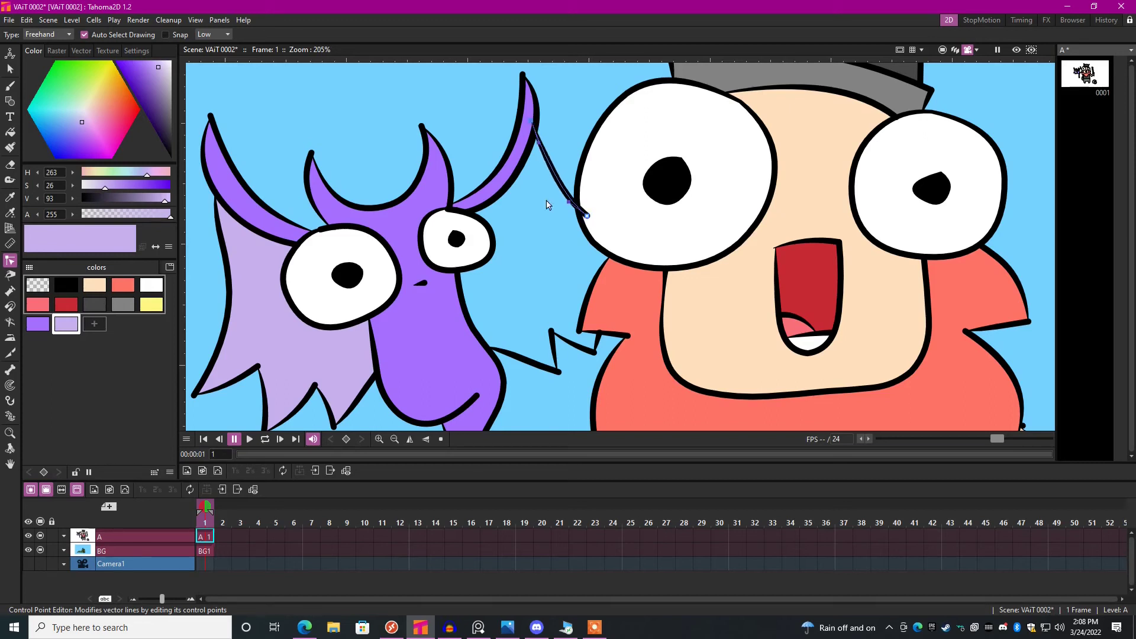
click(597, 346)
scroll(596, 347, up, 2)
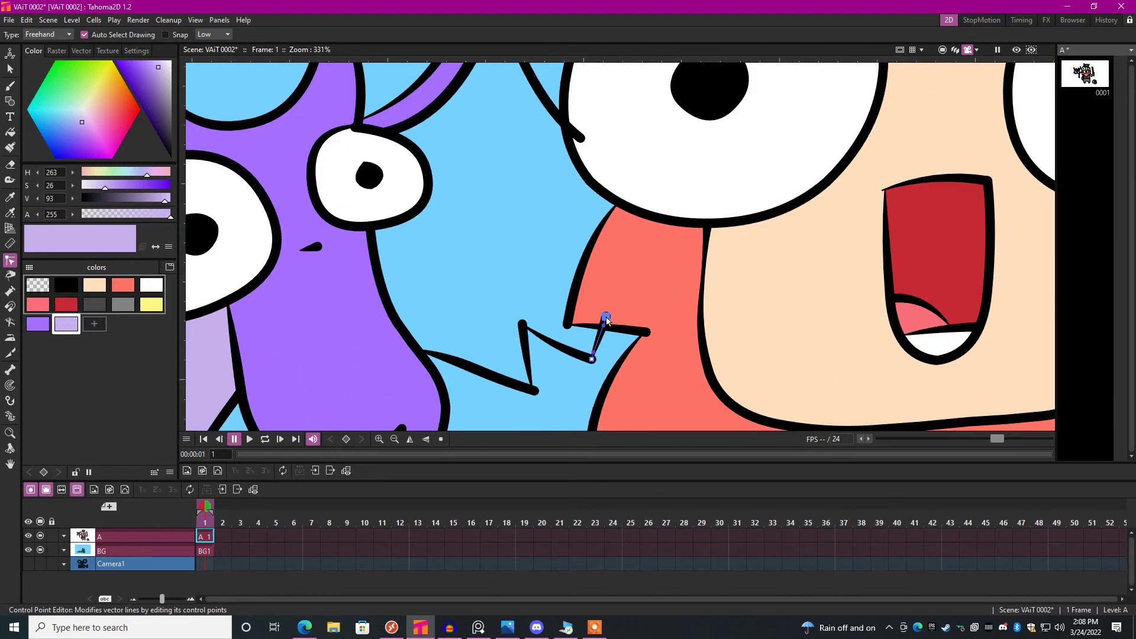
drag(593, 358, 589, 375)
click(539, 343)
click(531, 373)
scroll(535, 248, down, 4)
scroll(477, 308, up, 5)
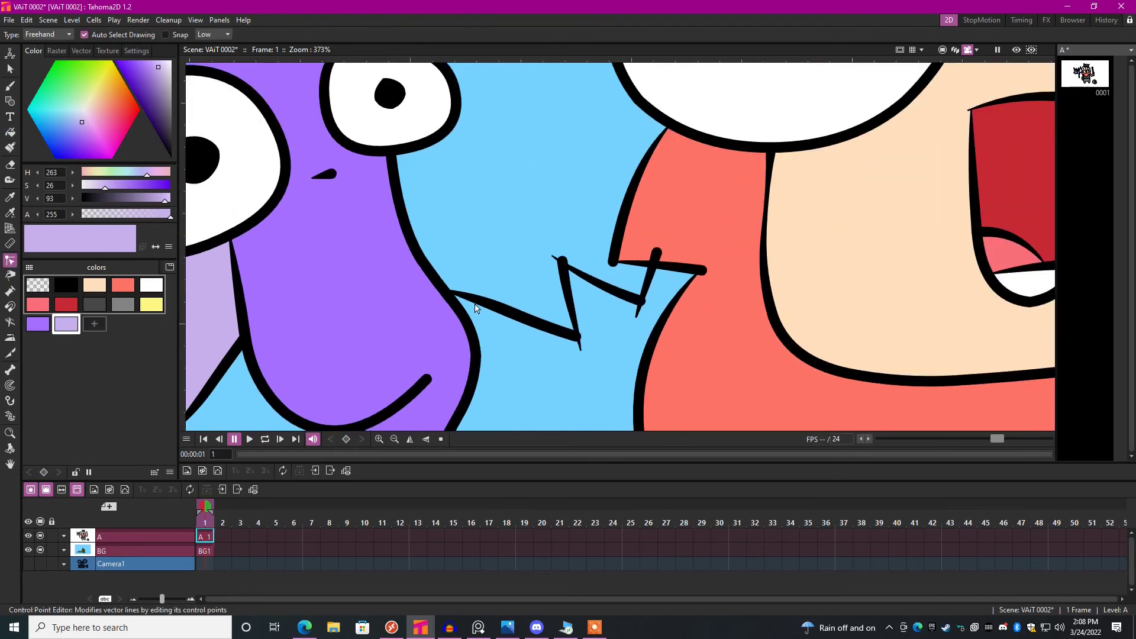
Adjust the stroke near the collar and delete the stray long wing edge stroke.
drag(459, 299, 532, 320)
key(f)
scroll(515, 187, down, 3)
scroll(500, 304, down, 4)
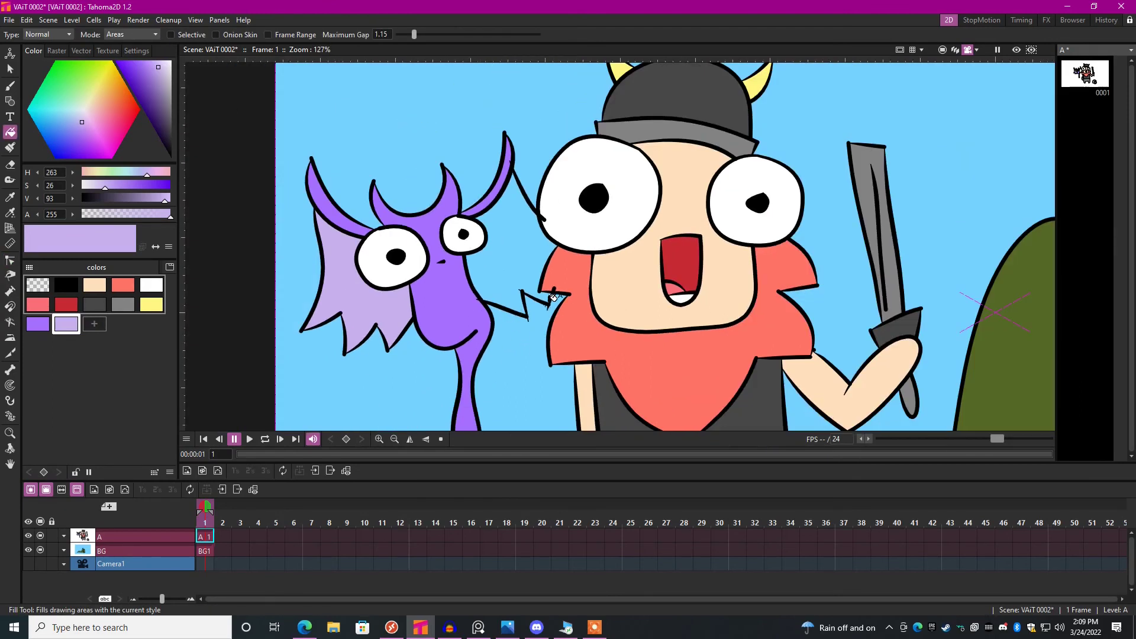
scroll(523, 346, up, 6)
key(a)
scroll(569, 281, down, 4)
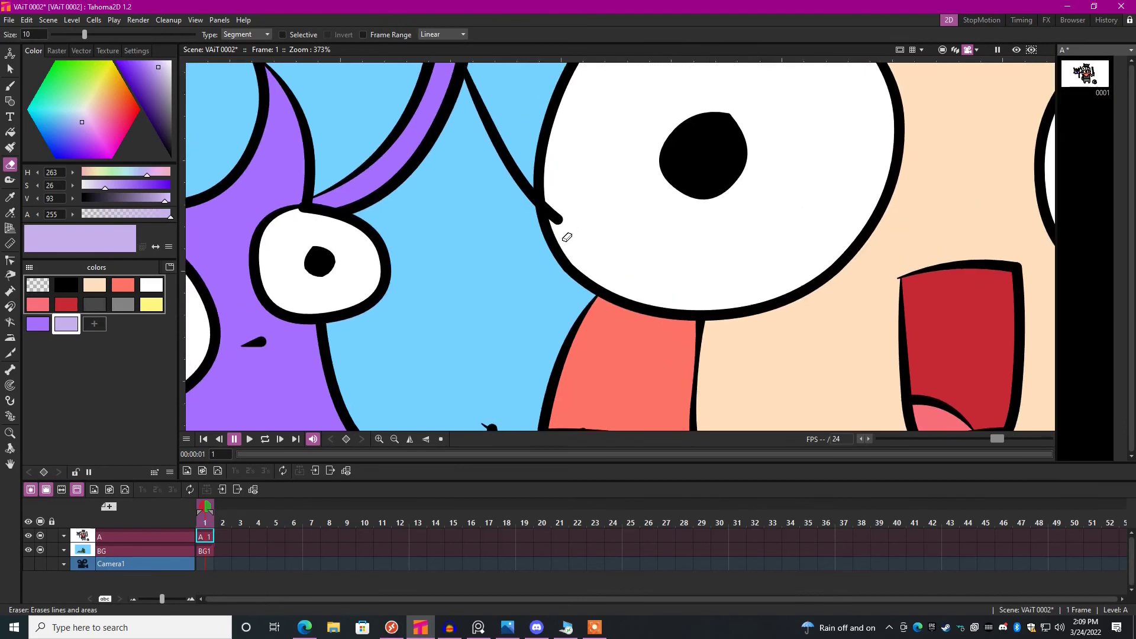
scroll(555, 231, up, 2)
scroll(551, 250, up, 3)
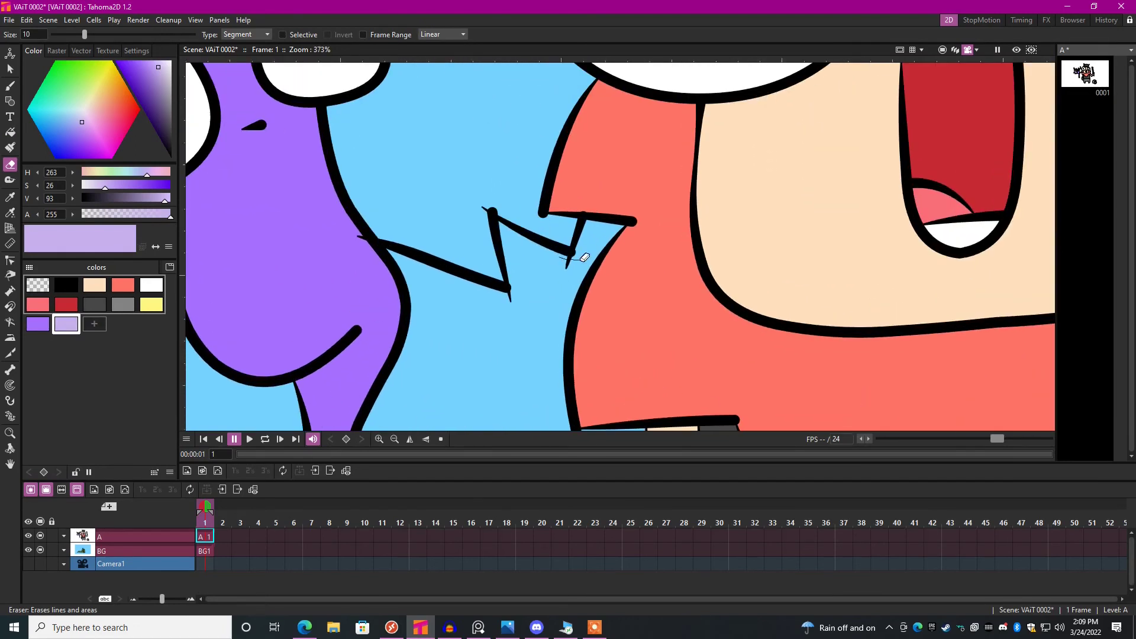
drag(583, 218, 572, 257)
key(c)
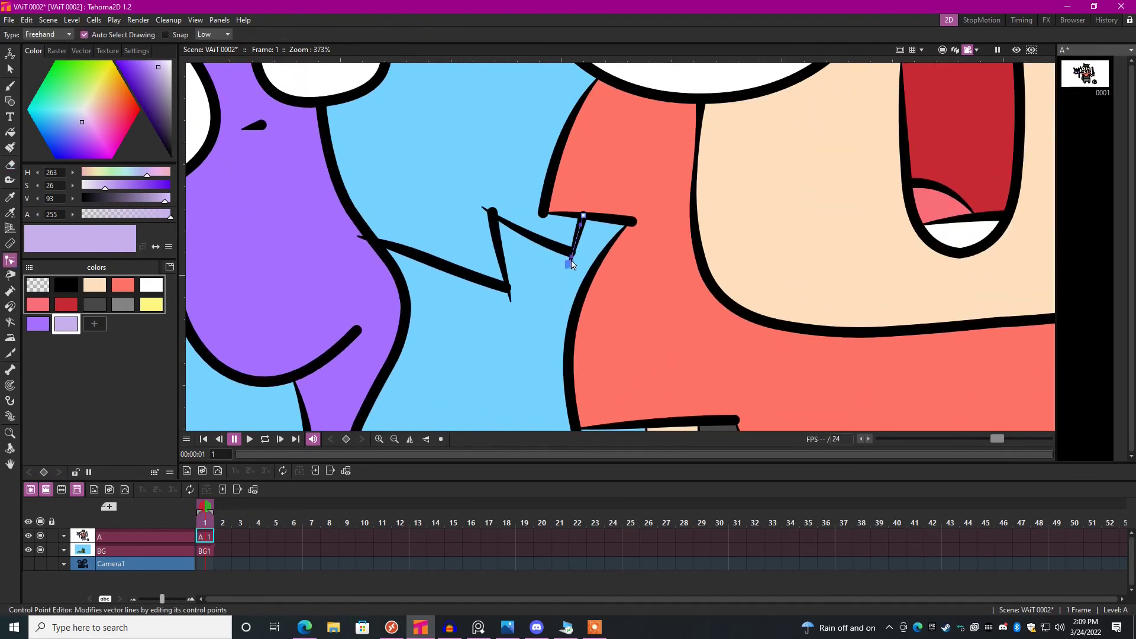
click(490, 211)
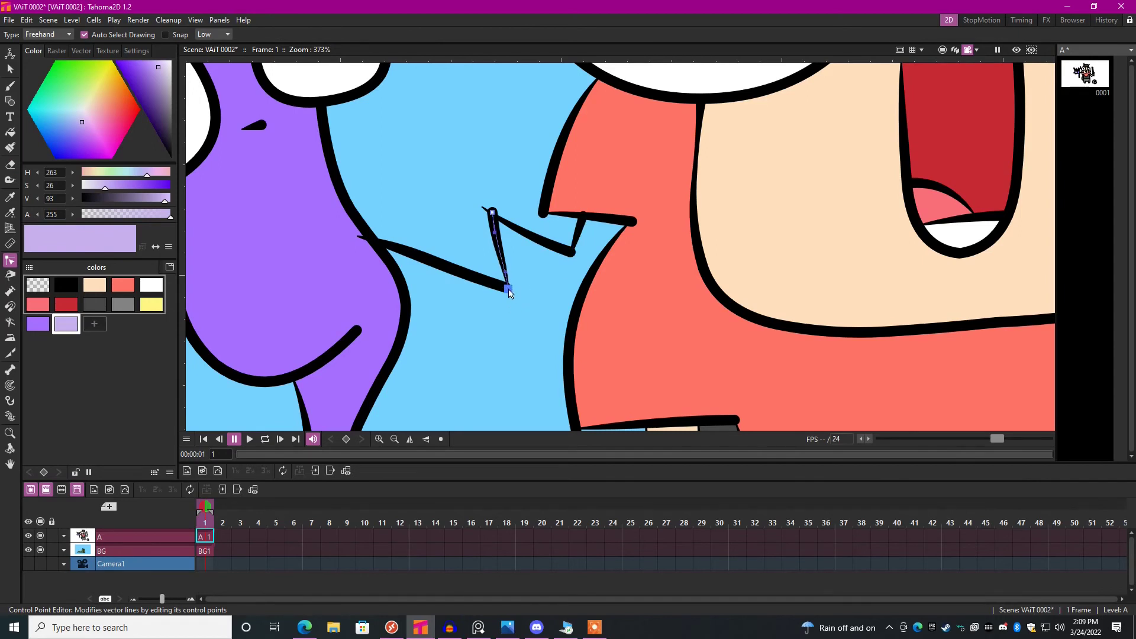
click(532, 233)
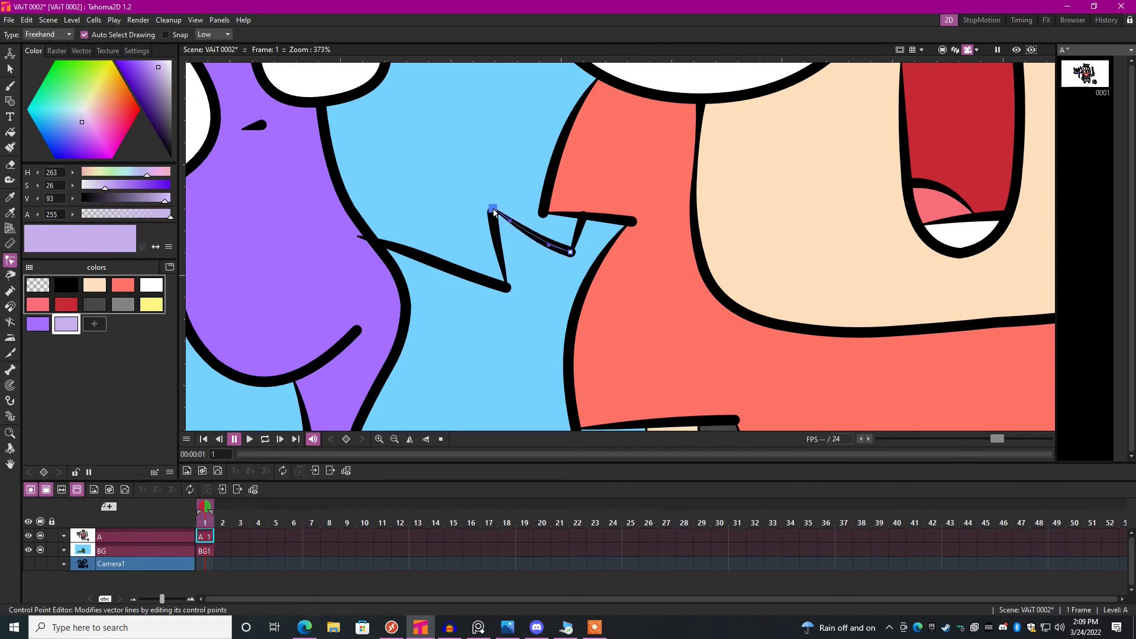
click(360, 240)
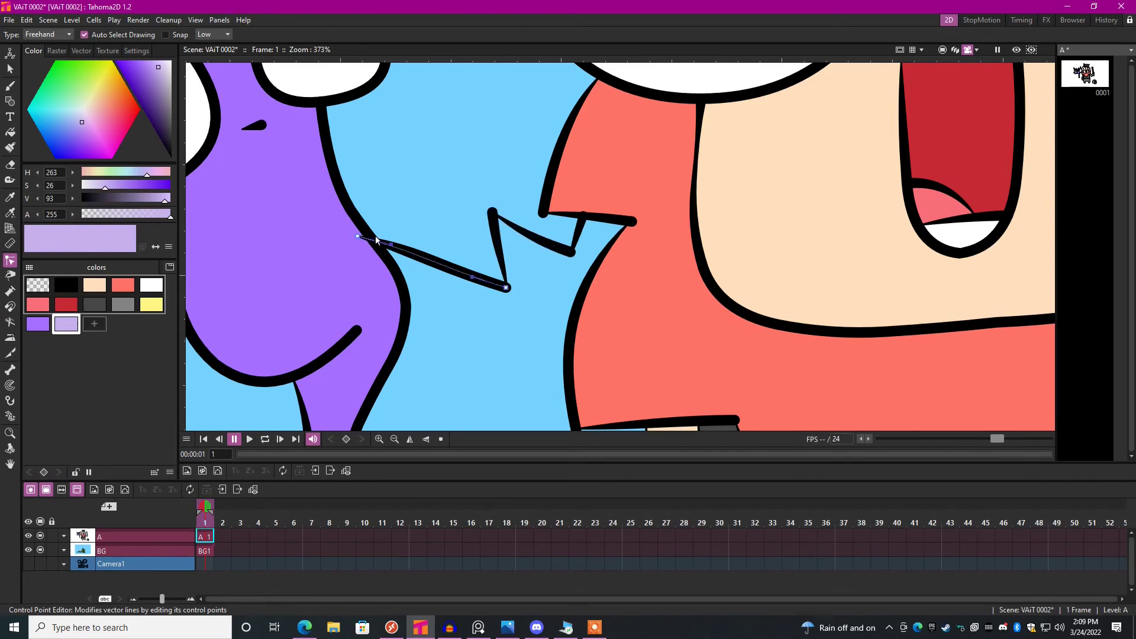
key(Delete)
scroll(444, 294, down, 5)
scroll(494, 246, up, 5)
scroll(498, 194, up, 2)
Smooth the wing's upper curve running from tip to eye, then select the dwarf.
click(488, 165)
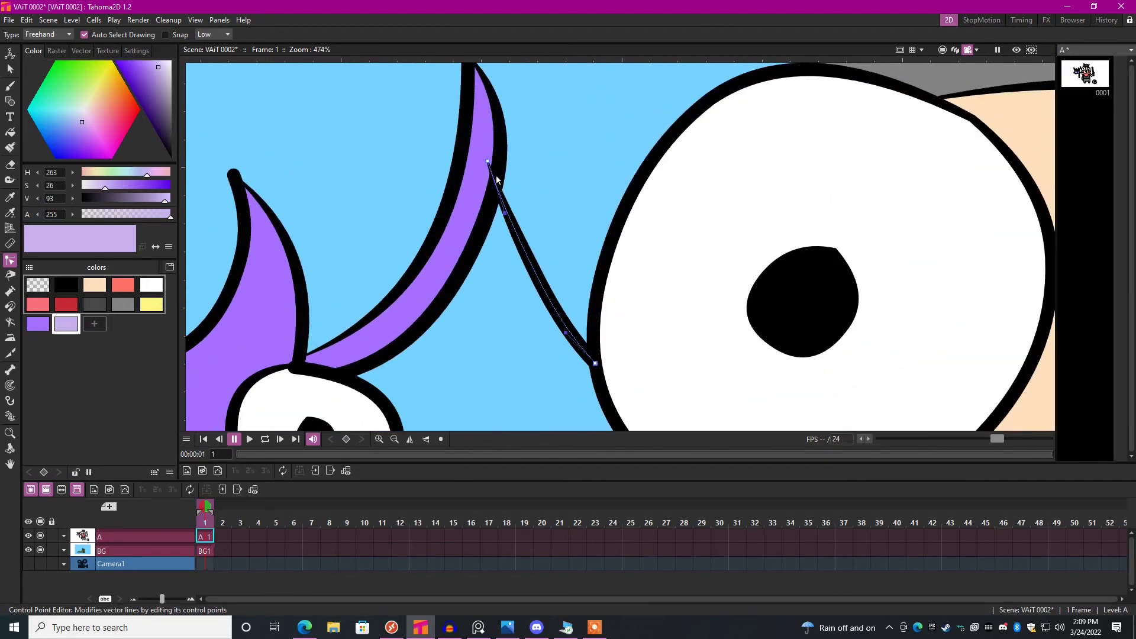
drag(489, 165, 495, 174)
scroll(536, 277, down, 4)
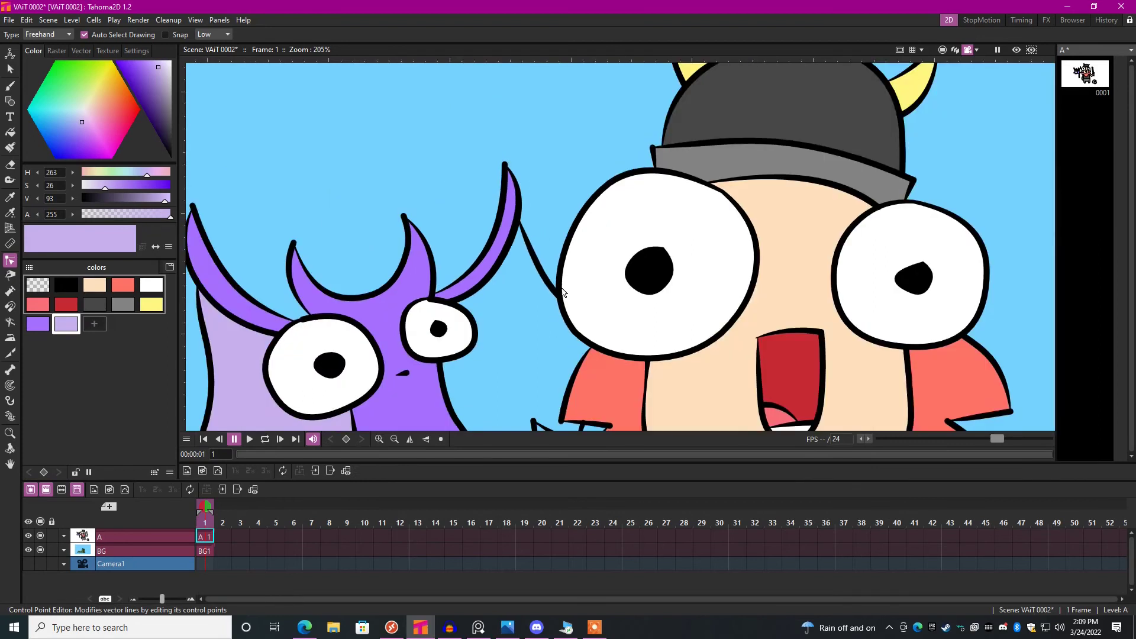
scroll(537, 277, down, 3)
scroll(550, 284, up, 2)
scroll(499, 184, up, 2)
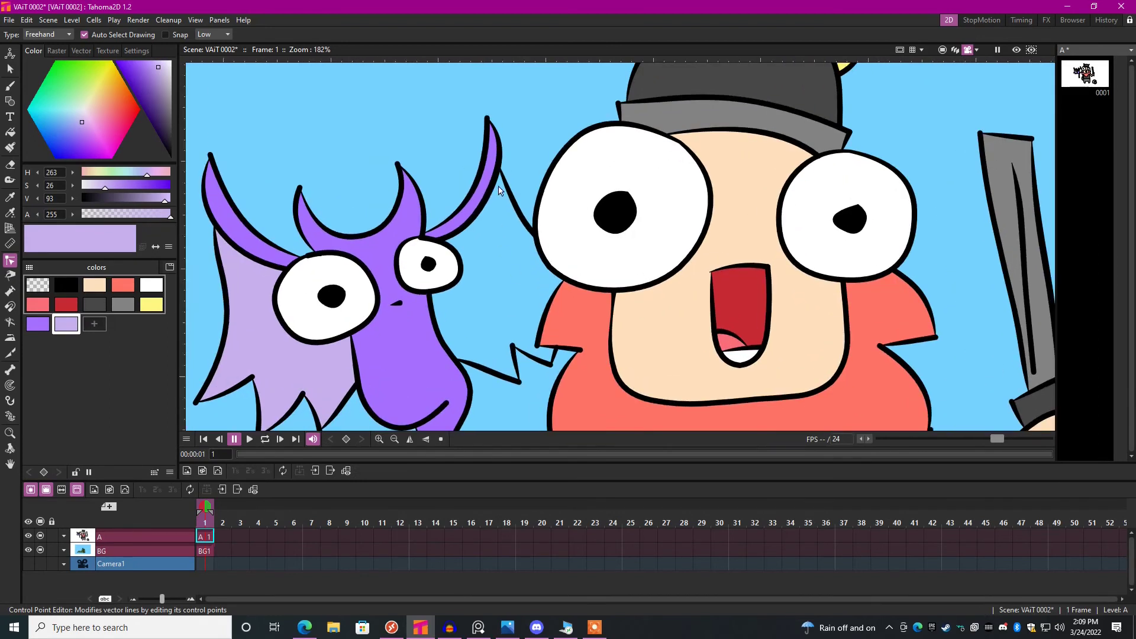
scroll(534, 229, down, 3)
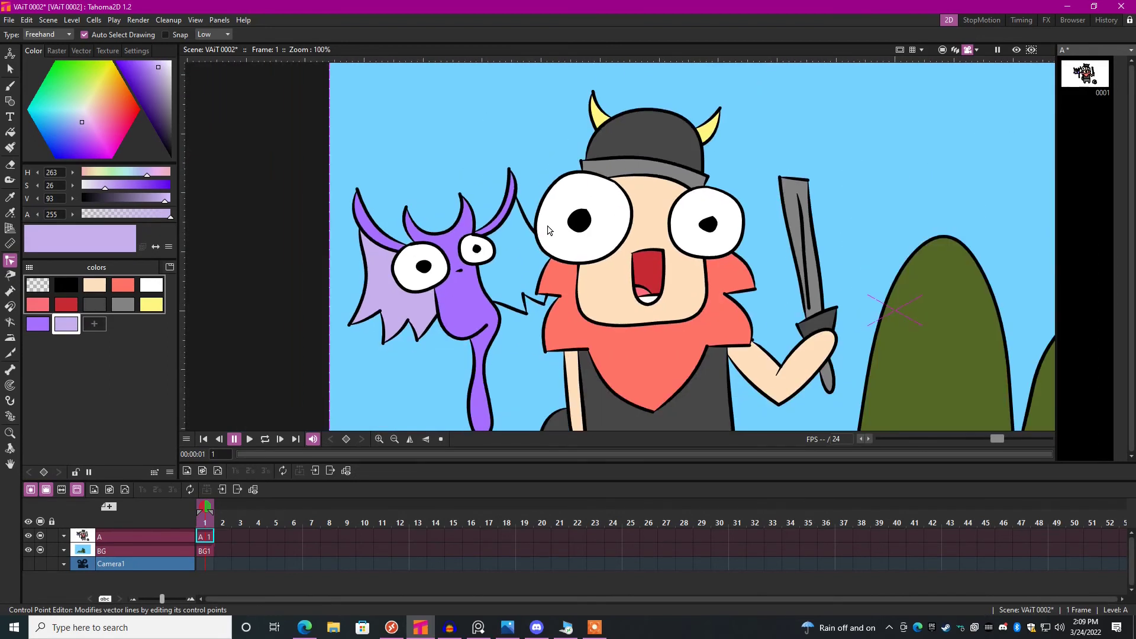
scroll(552, 229, up, 1)
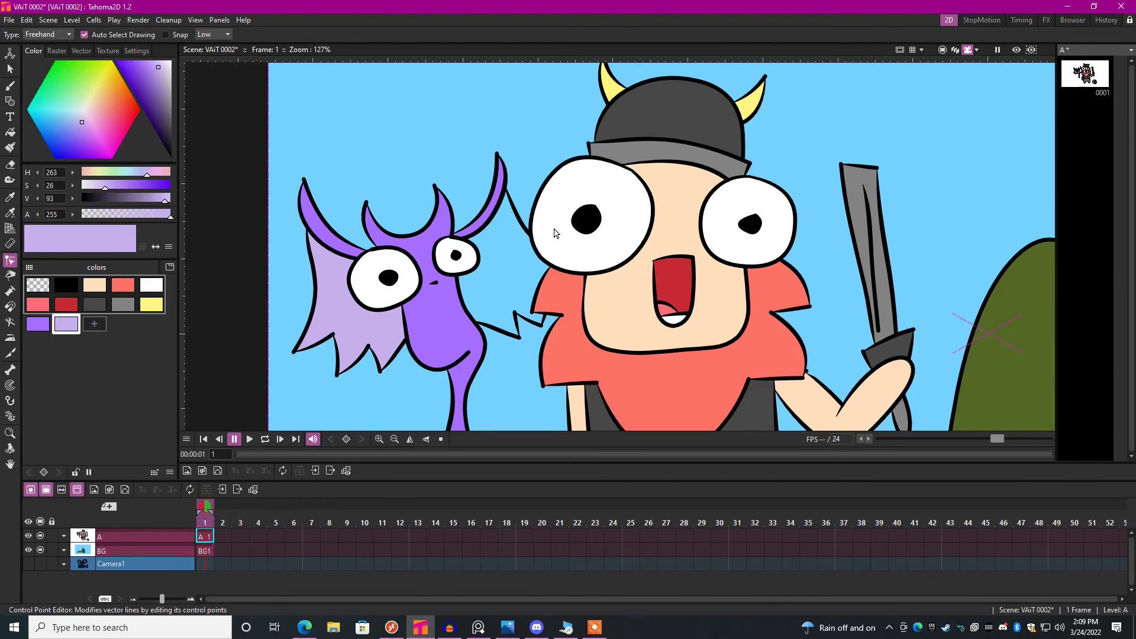
key(s)
scroll(598, 166, down, 3)
click(617, 269)
Move the viking character to the right.
click(533, 186)
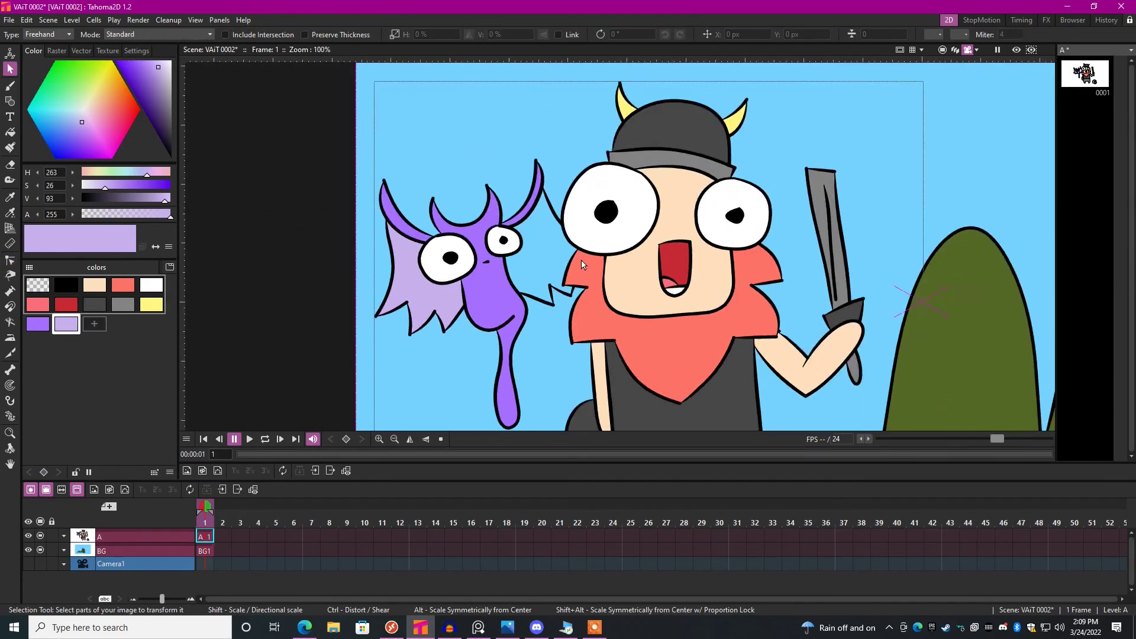
scroll(614, 266, up, 4)
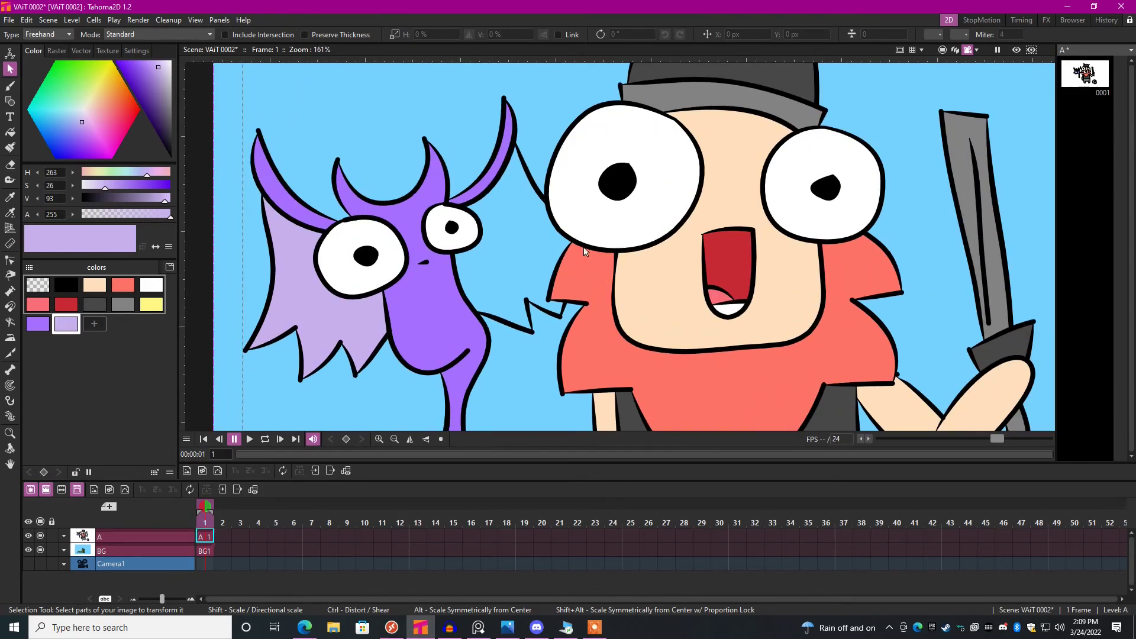
click(555, 165)
drag(789, 353, 977, 354)
click(600, 159)
Close the bat wing's open edge with a black stroke and fill the wing lavender.
click(68, 286)
scroll(560, 175, up, 2)
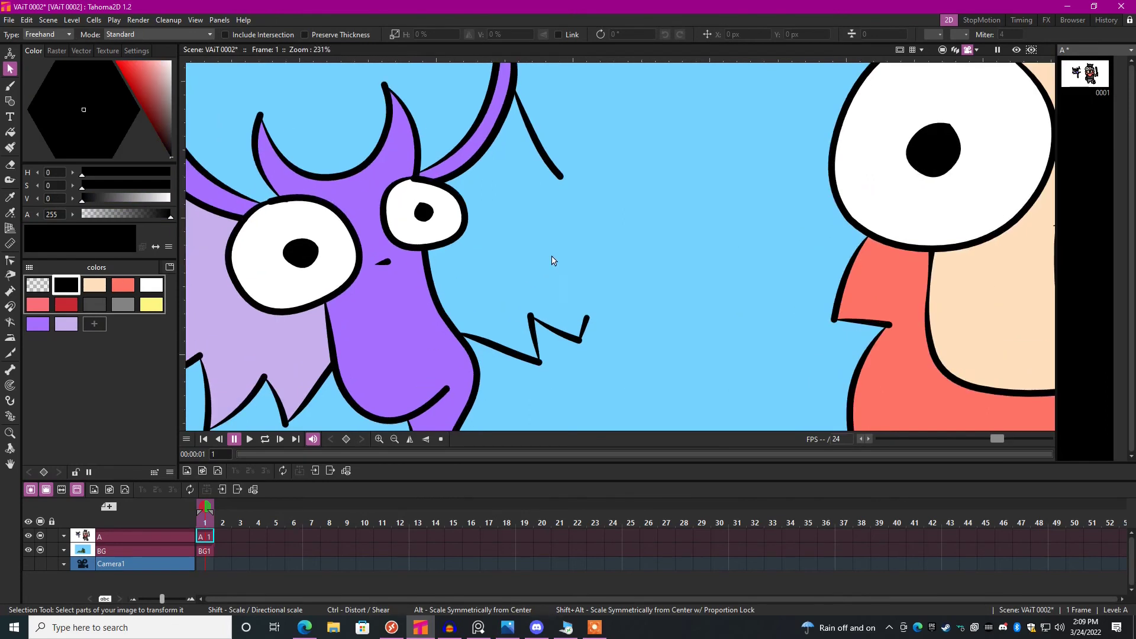
key(b)
drag(561, 177, 584, 322)
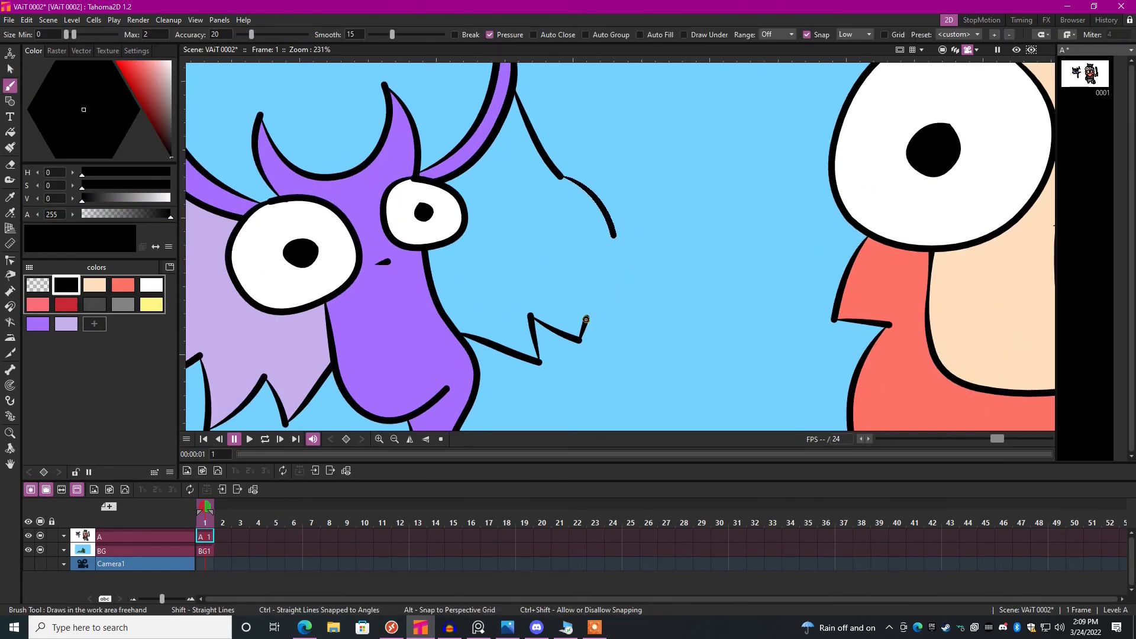
click(67, 324)
Select the whole bat, then select the viking character instead.
key(f)
click(533, 249)
scroll(559, 240, down, 3)
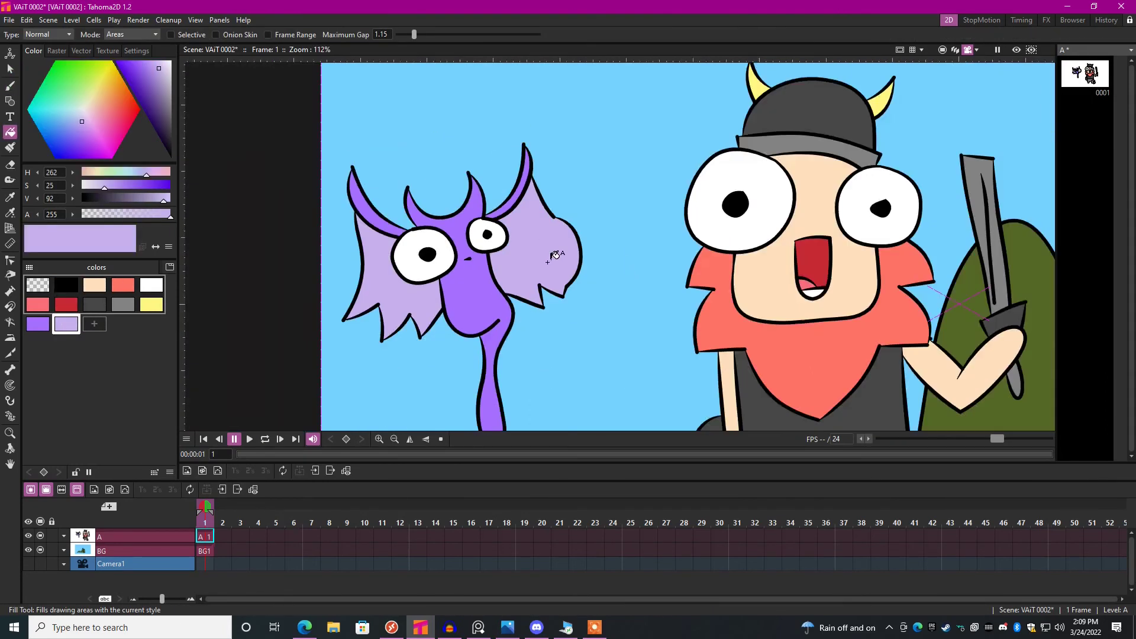
scroll(559, 248, down, 2)
key(s)
click(533, 182)
drag(469, 171, 613, 373)
scroll(612, 283, up, 1)
scroll(631, 278, up, 1)
click(559, 176)
Shift the viking left beside the bat, then bring the empty sky into view.
drag(571, 171, 477, 178)
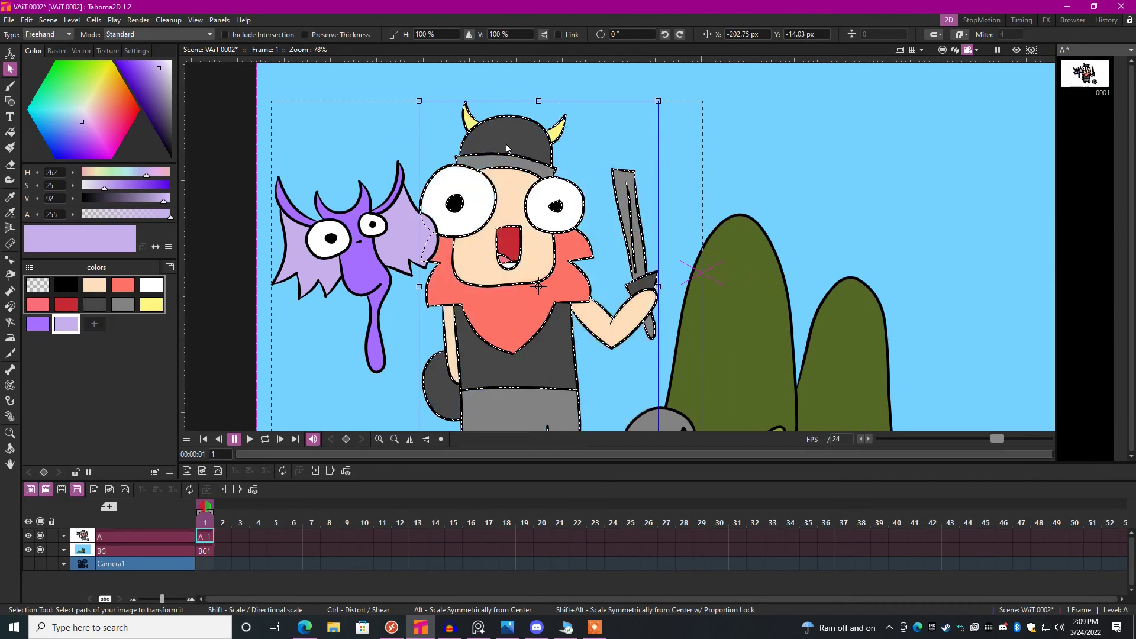
scroll(508, 149, down, 1)
scroll(652, 248, down, 1)
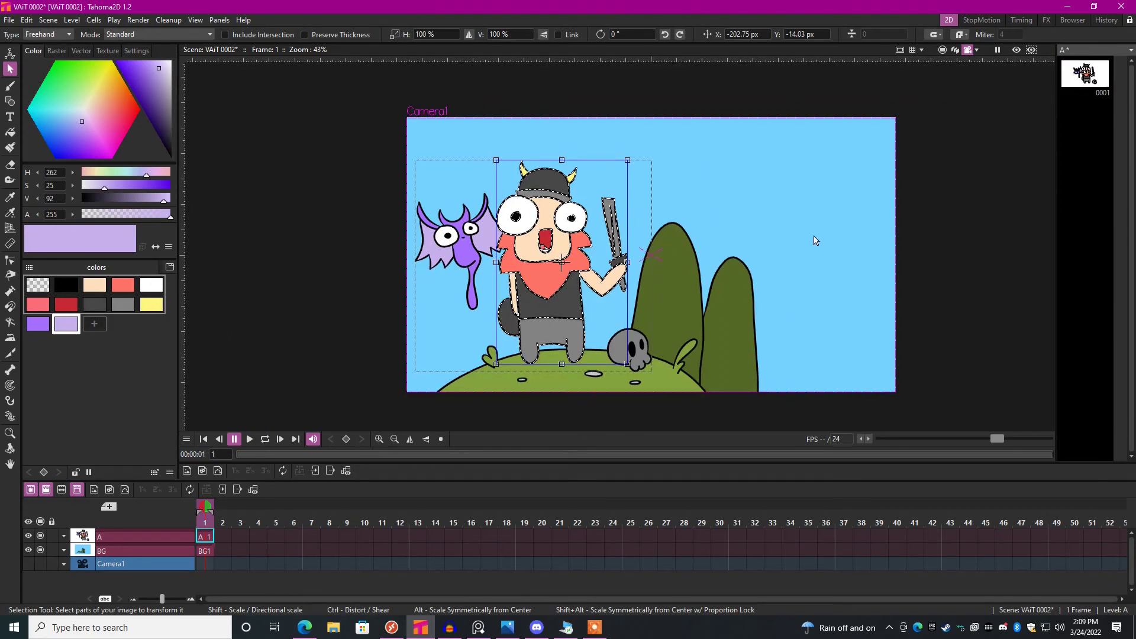
click(652, 248)
scroll(667, 278, up, 1)
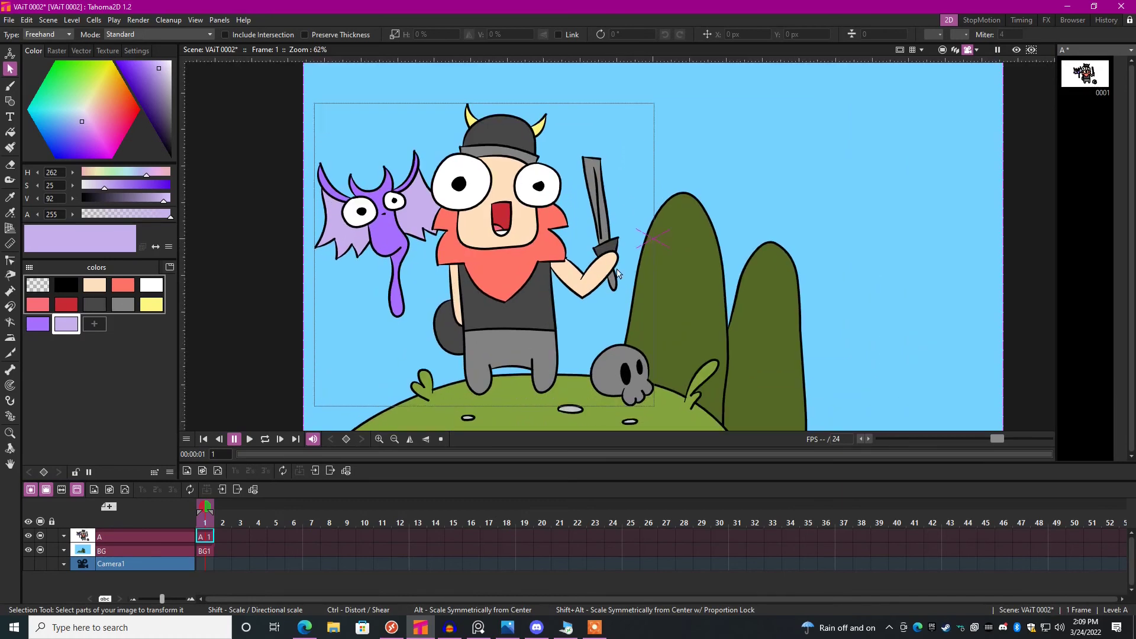
mouse_move(667, 277)
mouse_down()
mouse_move(516, 263)
mouse_move(582, 208)
mouse_up()
scroll(516, 262, down, 1)
scroll(516, 262, up, 1)
click(597, 156)
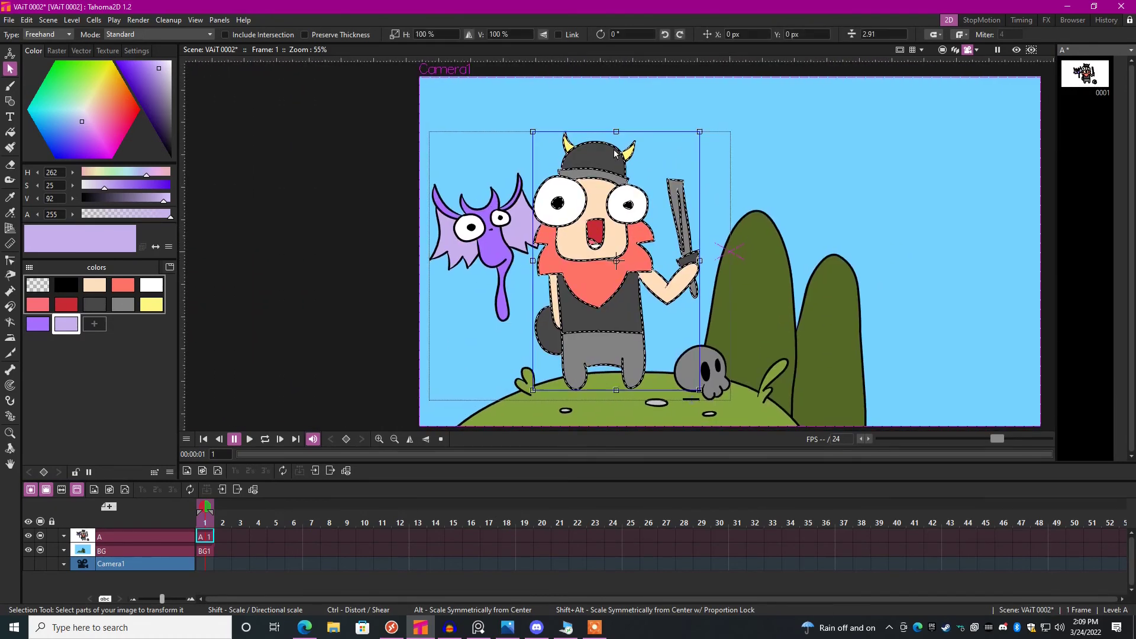
scroll(561, 155, up, 1)
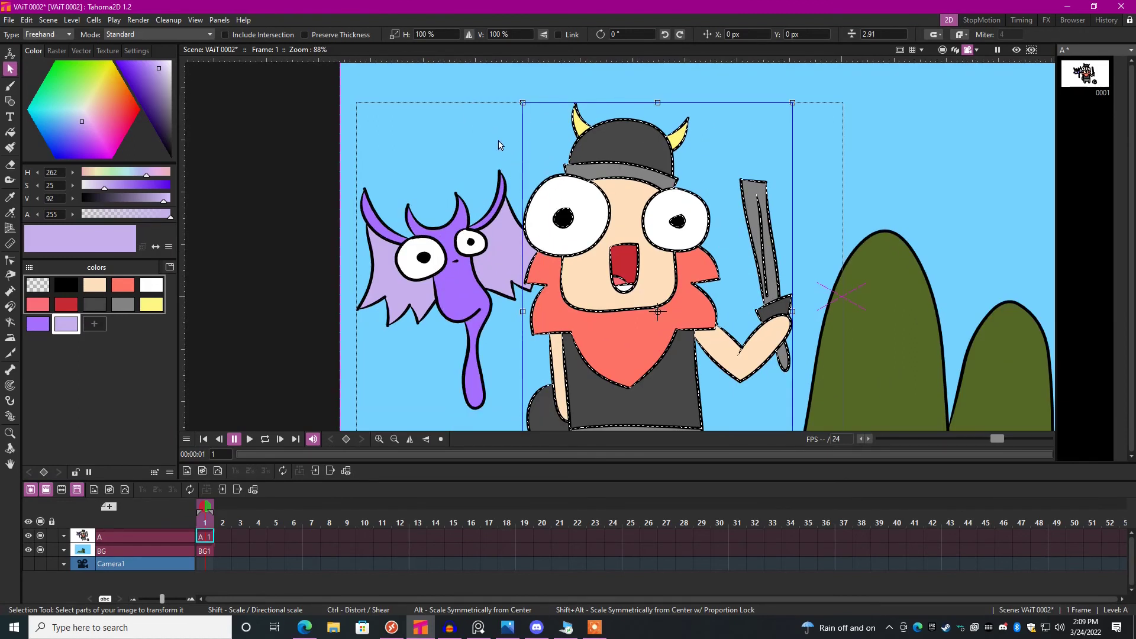
click(497, 143)
scroll(497, 142, up, 1)
drag(622, 222, 390, 248)
Brush two black trial circles in the sky and select them.
click(66, 284)
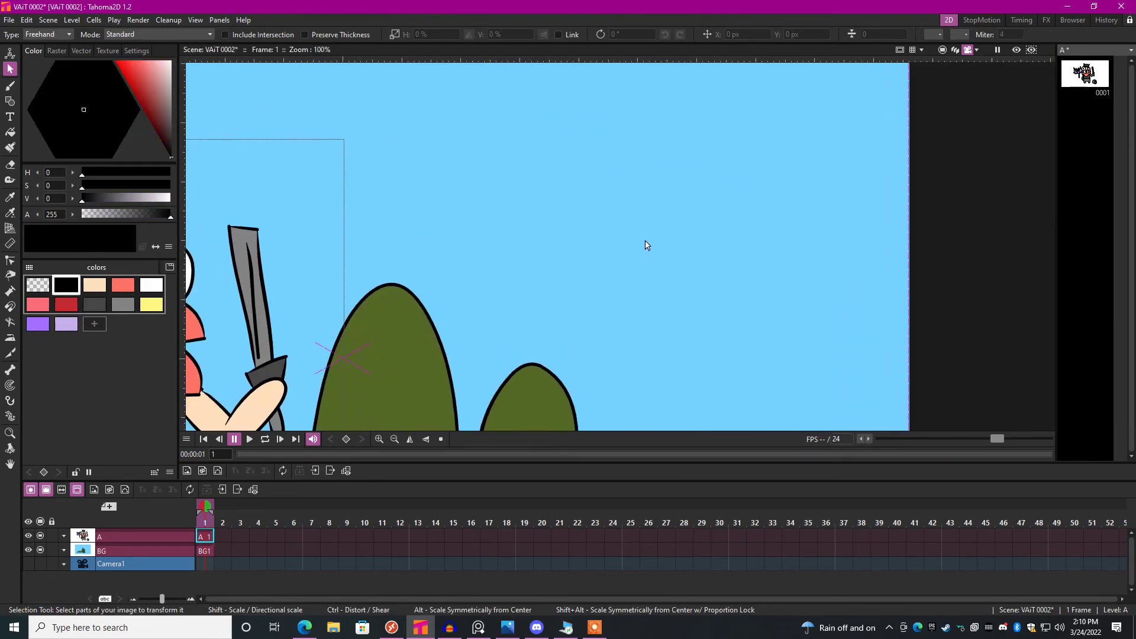
key(b)
drag(596, 191, 617, 191)
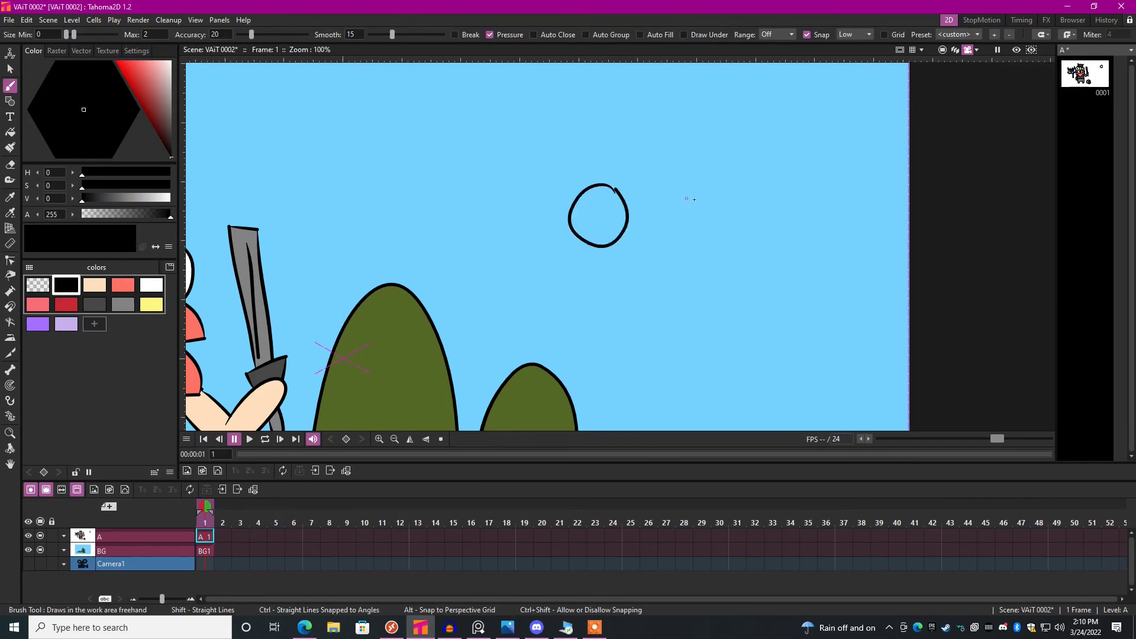
drag(693, 189, 692, 189)
key(s)
drag(559, 173, 728, 253)
scroll(715, 162, up, 1)
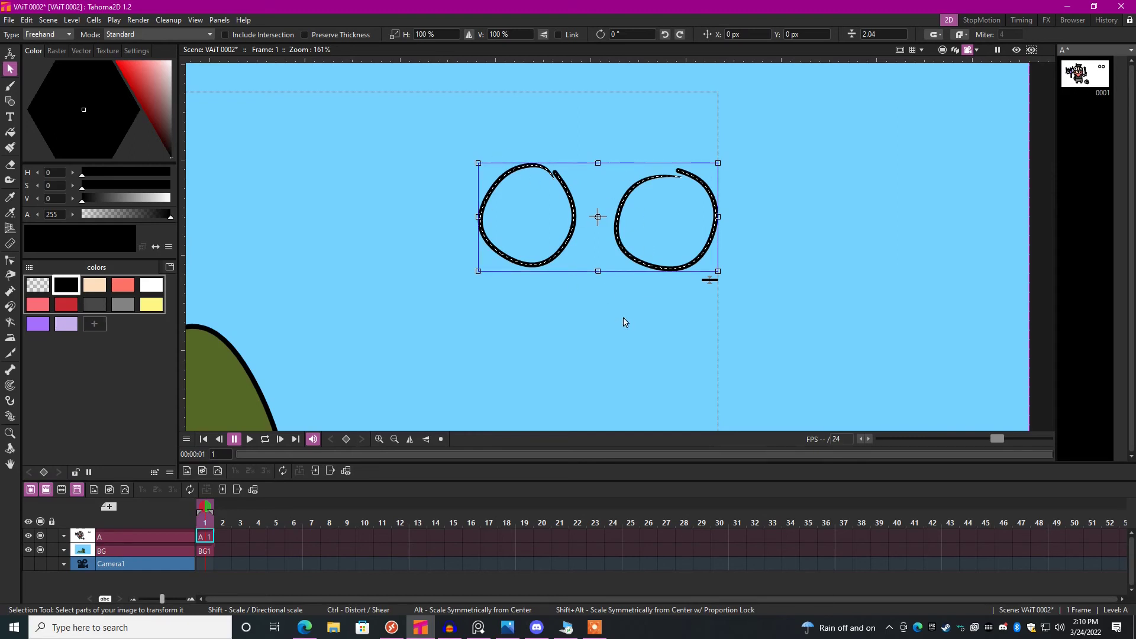
key(ctrl+z)
key(ctrl+z)
key(ctrl+z)
scroll(721, 227, down, 3)
scroll(666, 293, down, 2)
Try moving the viking character right, then undo the move.
click(631, 252)
click(411, 261)
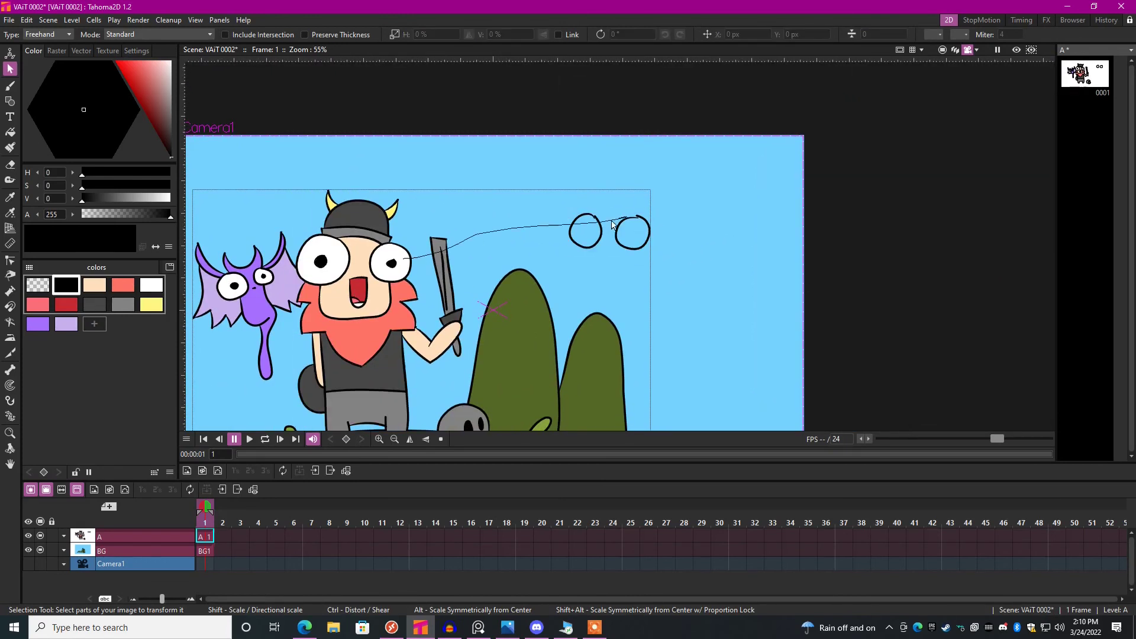
drag(411, 260, 604, 267)
key(ctrl+z)
Lasso-select the two trial circles and delete them.
click(675, 222)
drag(662, 191, 701, 213)
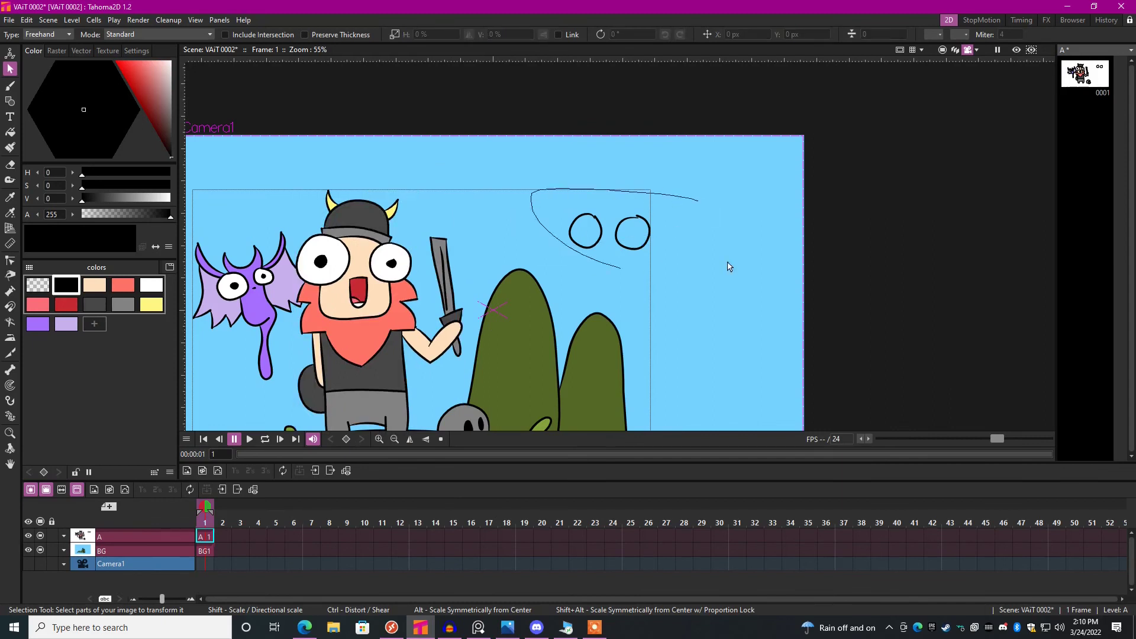
drag(541, 195, 710, 208)
key(Delete)
scroll(710, 208, down, 1)
Recentre the scene and make the BG level at frame 1 active.
middle_click(622, 267)
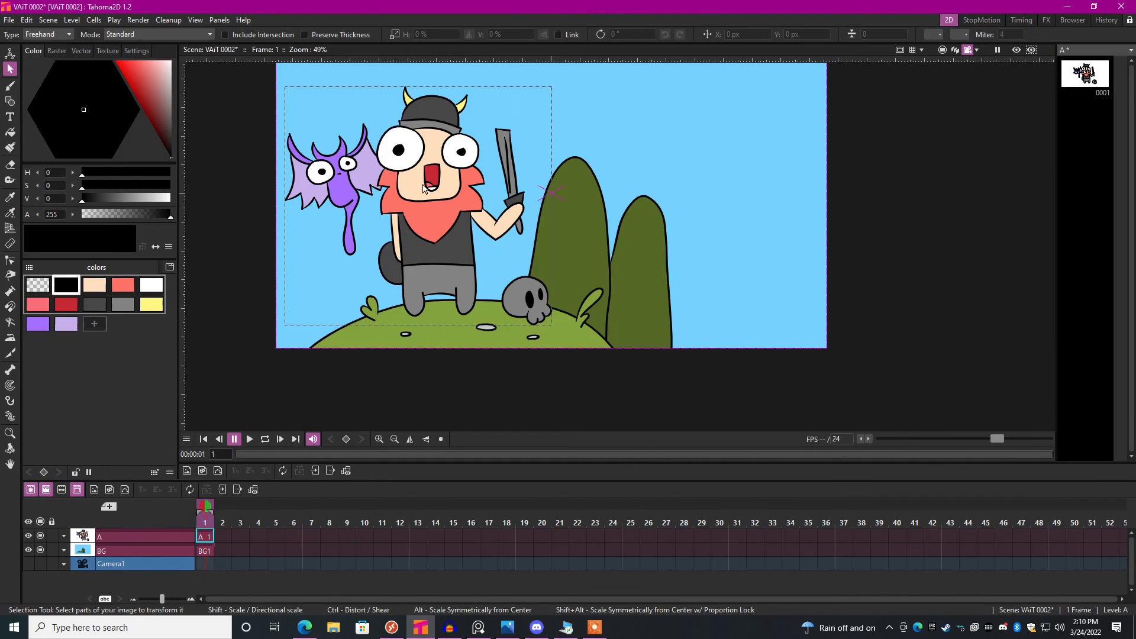
scroll(427, 186, up, 1)
scroll(453, 229, up, 1)
scroll(473, 184, down, 1)
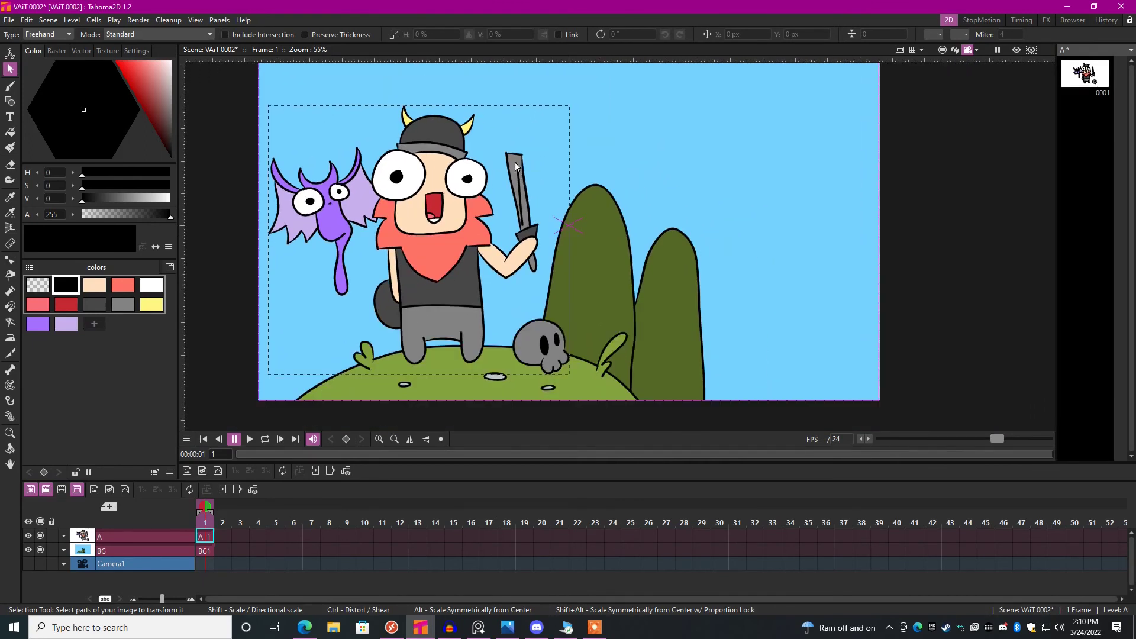
click(463, 128)
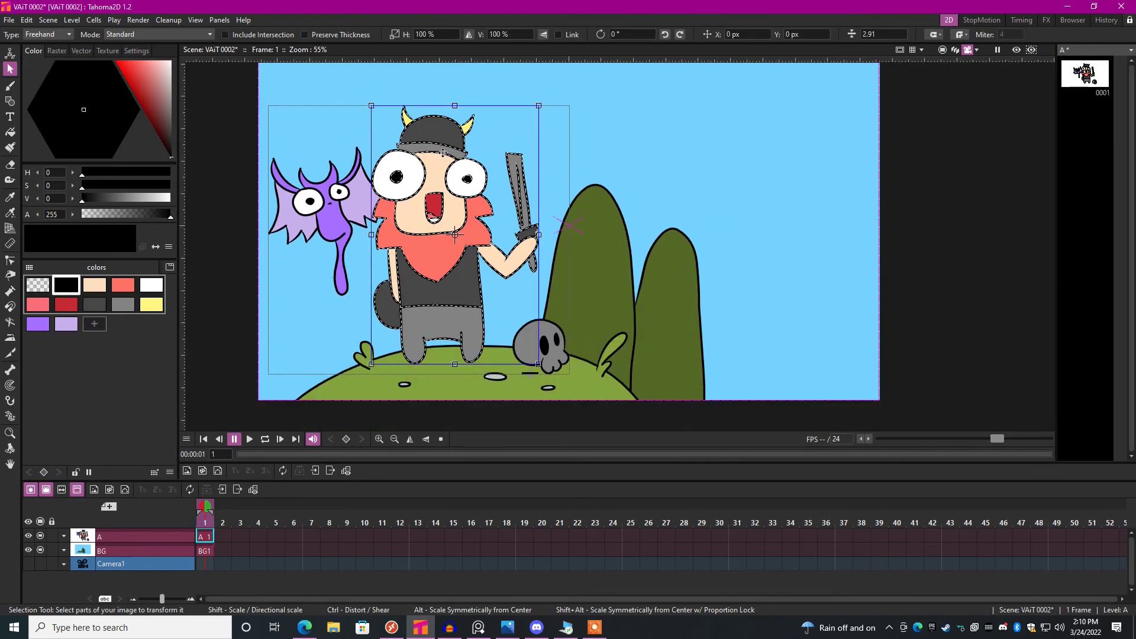
click(639, 169)
scroll(630, 191, up, 2)
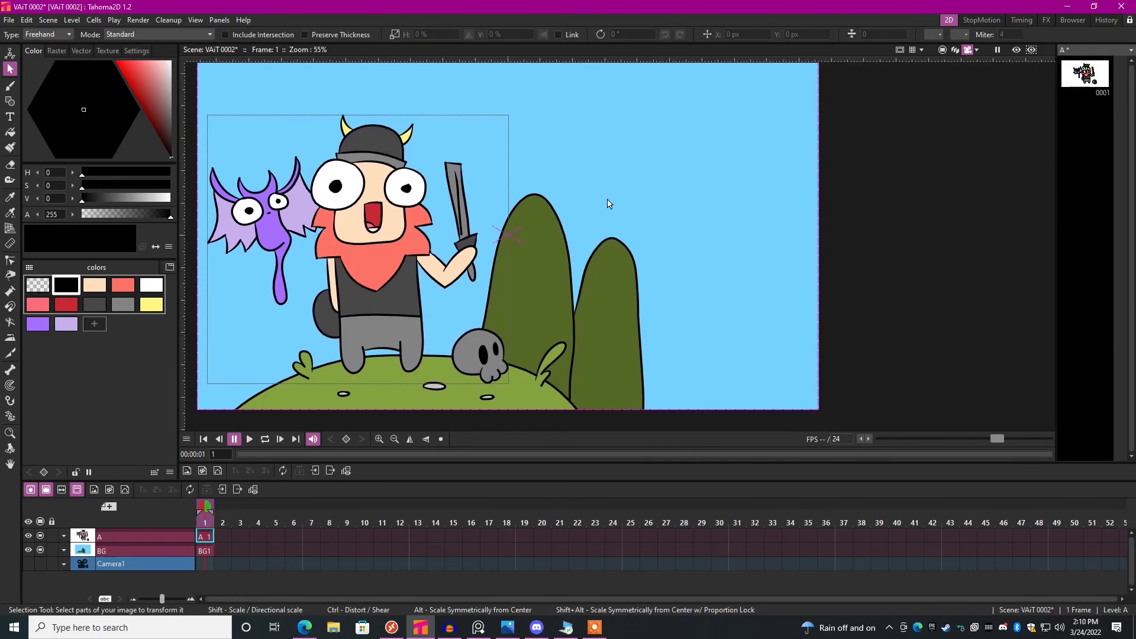
scroll(599, 208, down, 2)
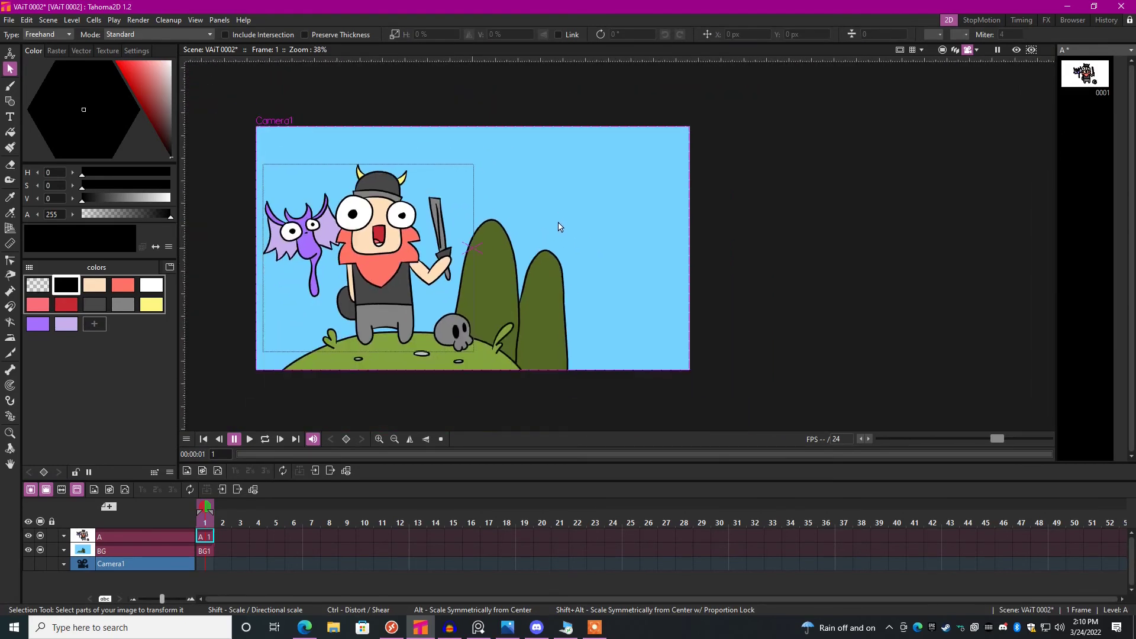
click(206, 551)
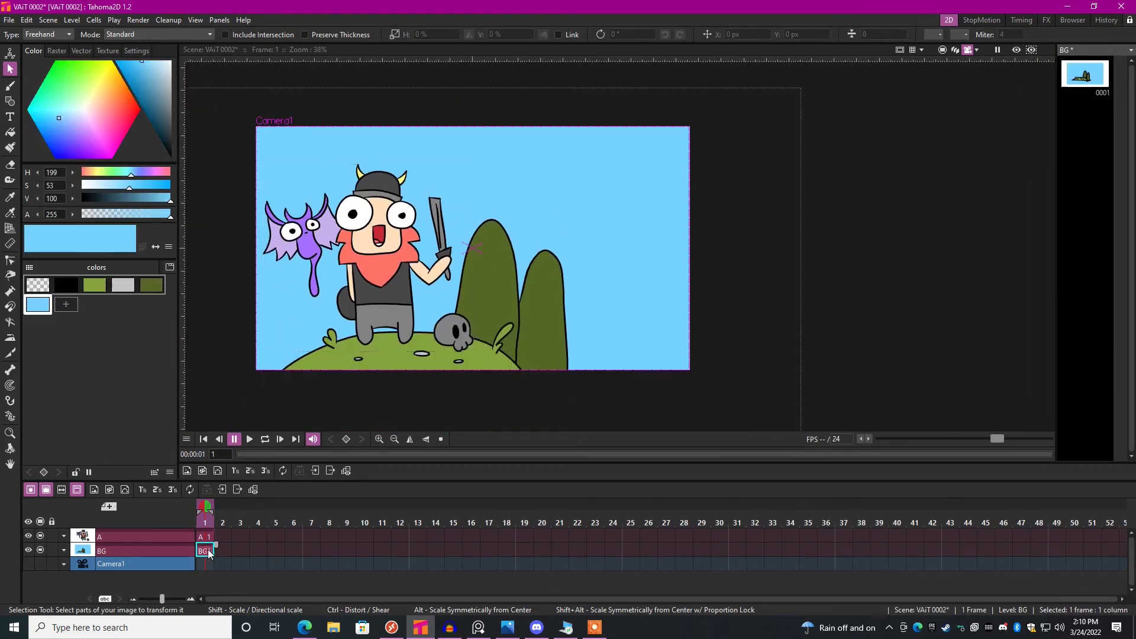
Draw the black sun circle in the upper-right sky, undoing a stray stroke.
click(67, 287)
scroll(533, 249, up, 2)
key(b)
scroll(577, 221, up, 2)
drag(630, 89, 676, 79)
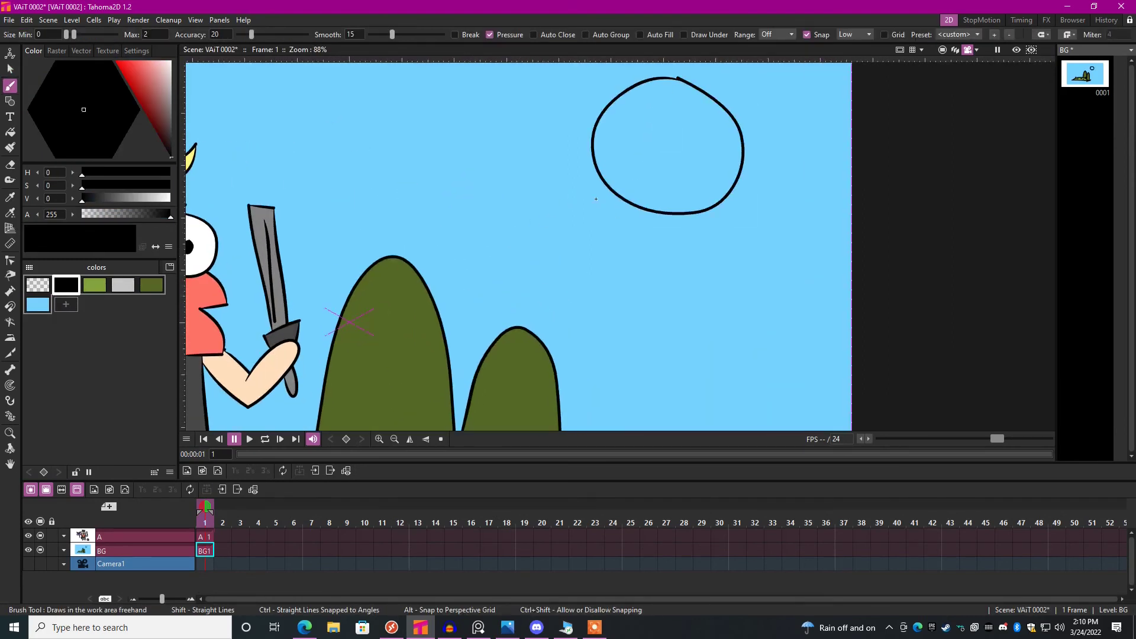
mouse_move(537, 229)
mouse_down()
mouse_move(554, 241)
mouse_move(576, 226)
mouse_move(514, 249)
mouse_up()
key(ctrl+z)
key(ctrl+z)
Add black rays below, right and left of the sun.
drag(645, 230, 634, 262)
drag(732, 222, 773, 284)
drag(766, 186, 812, 173)
drag(765, 123, 815, 98)
drag(734, 89, 763, 62)
key(space)
drag(650, 186, 565, 167)
scroll(633, 234, down, 3)
scroll(633, 234, down, 2)
scroll(634, 233, up, 1)
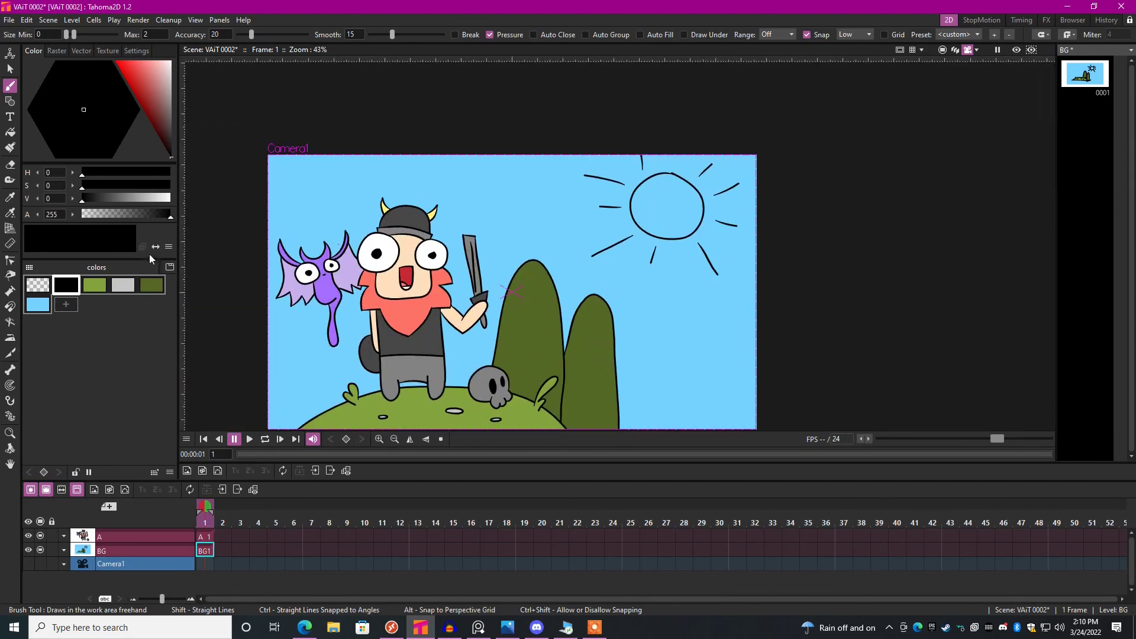
Fill the sun's disc with yellow.
drag(154, 117, 164, 70)
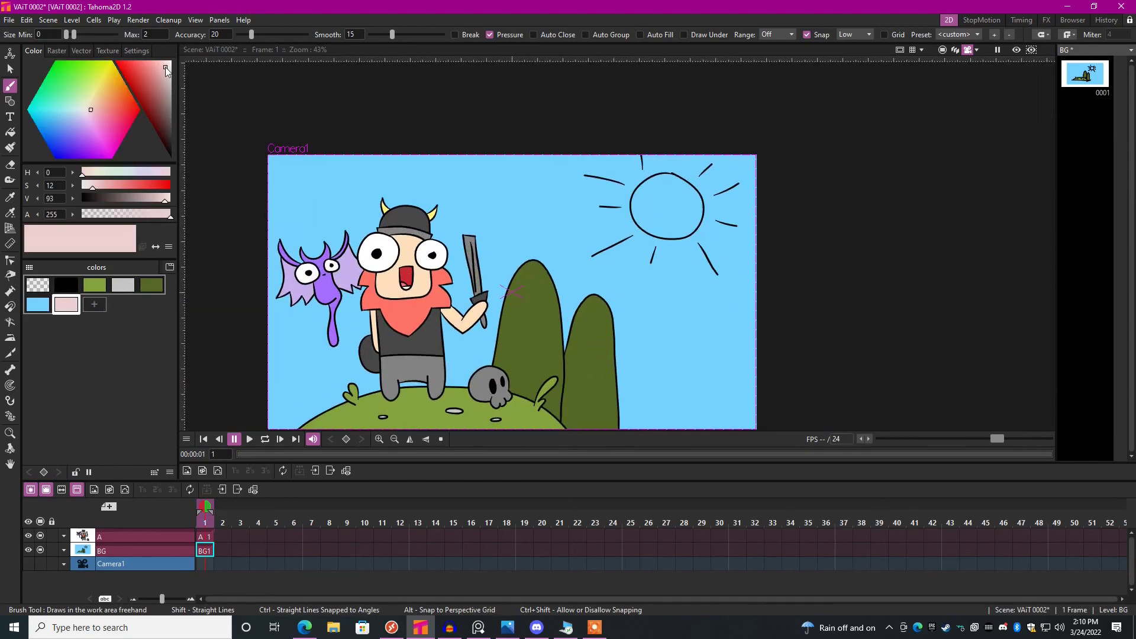
click(99, 71)
key(f)
click(667, 206)
scroll(686, 284, down, 4)
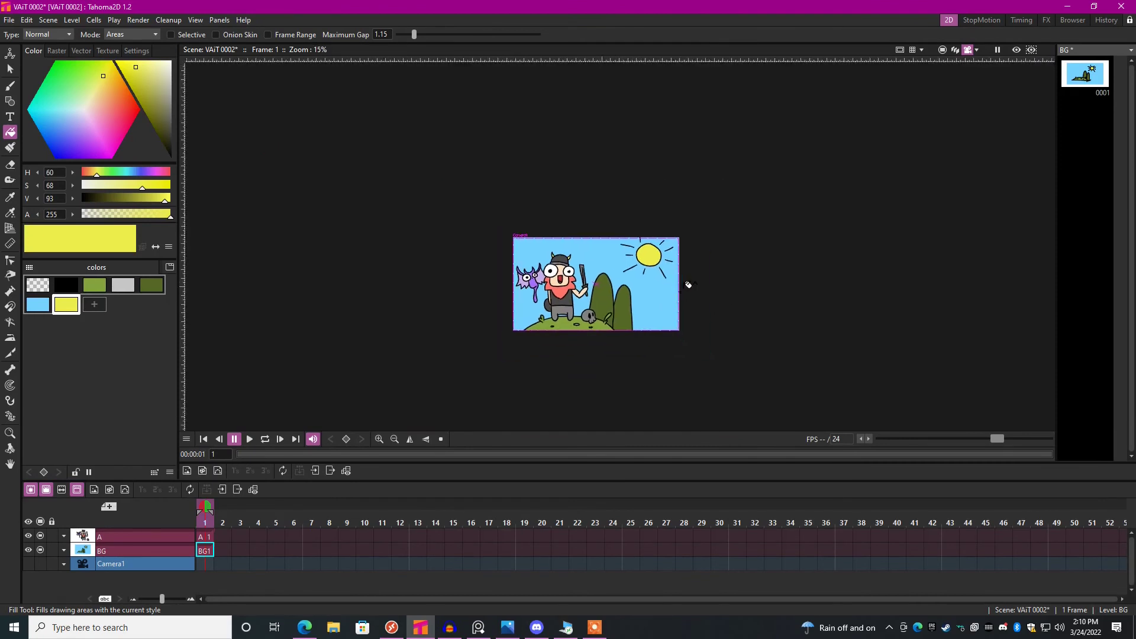
scroll(686, 284, up, 2)
scroll(686, 284, up, 2)
scroll(686, 284, up, 1)
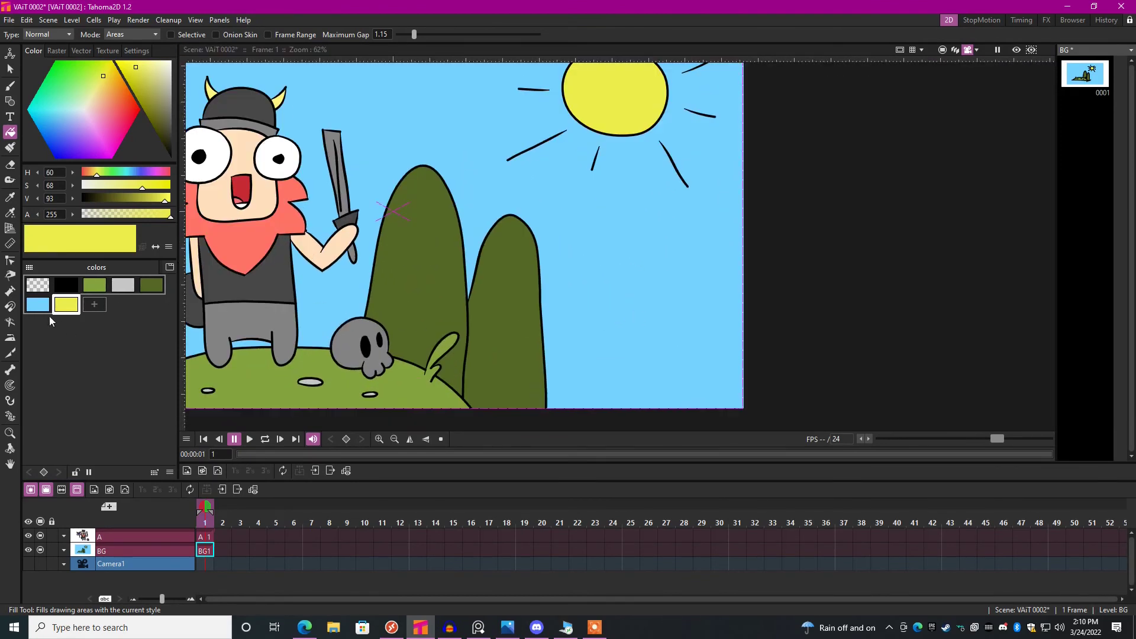
click(66, 285)
scroll(550, 329, up, 1)
key(b)
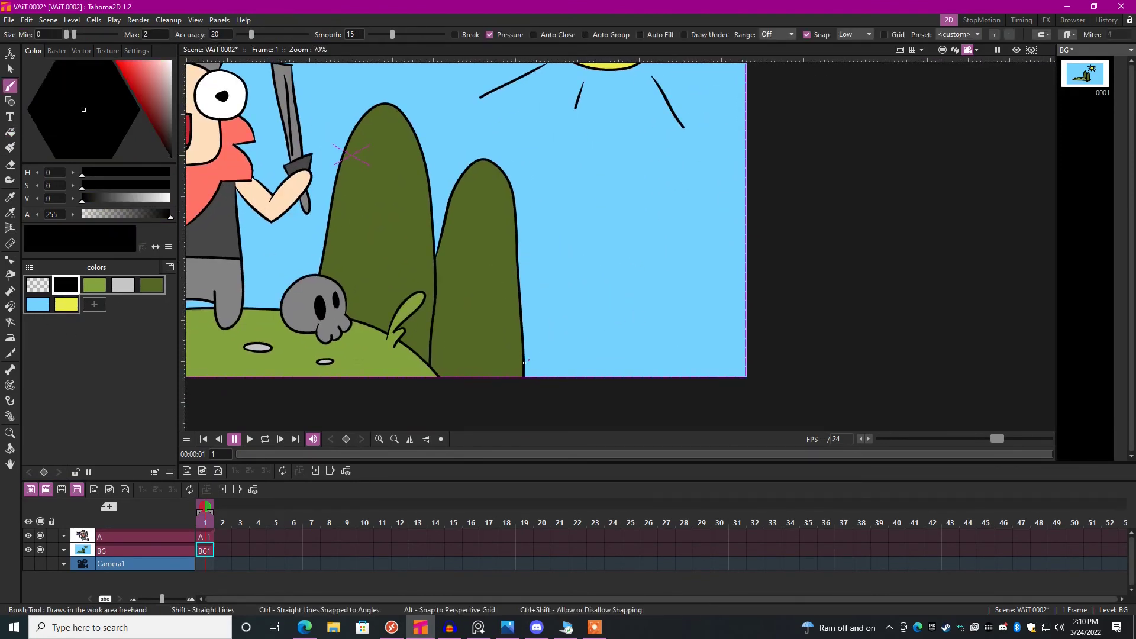
Start a lower-hill curve, undo it, and toggle showing the area outside the camera.
drag(563, 346, 784, 398)
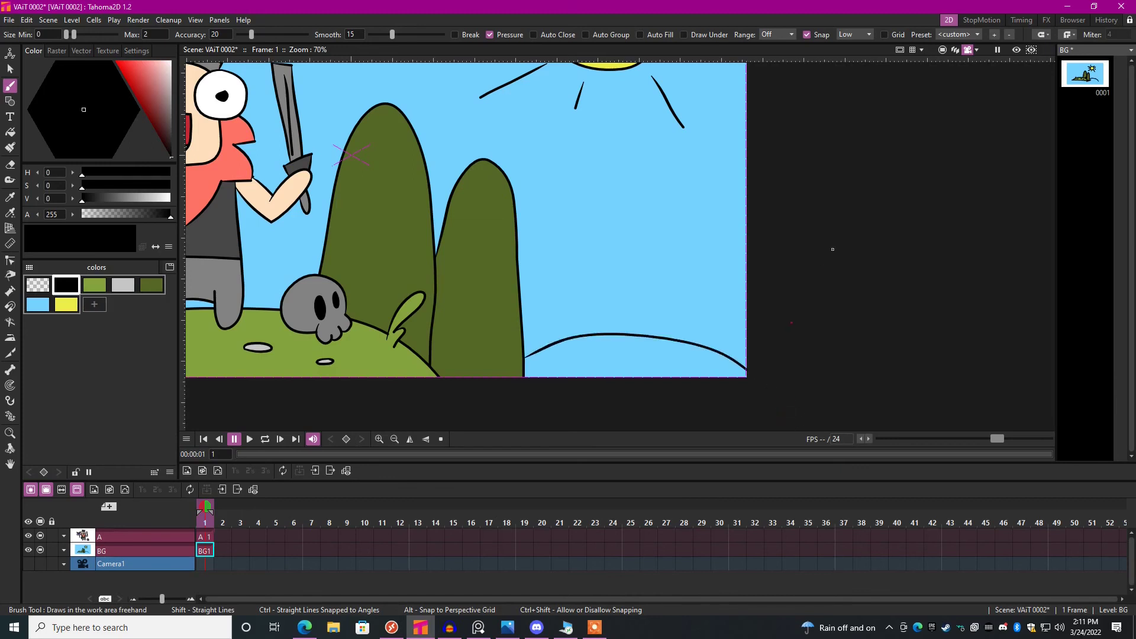
key(ctrl+z)
click(942, 49)
scroll(624, 262, down, 2)
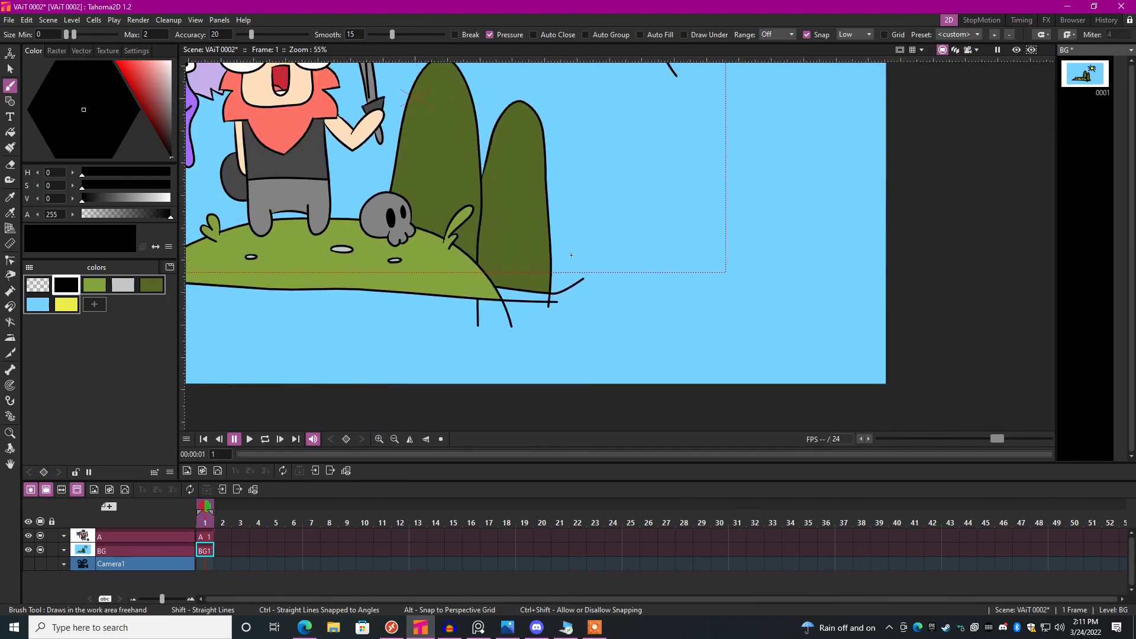
click(943, 50)
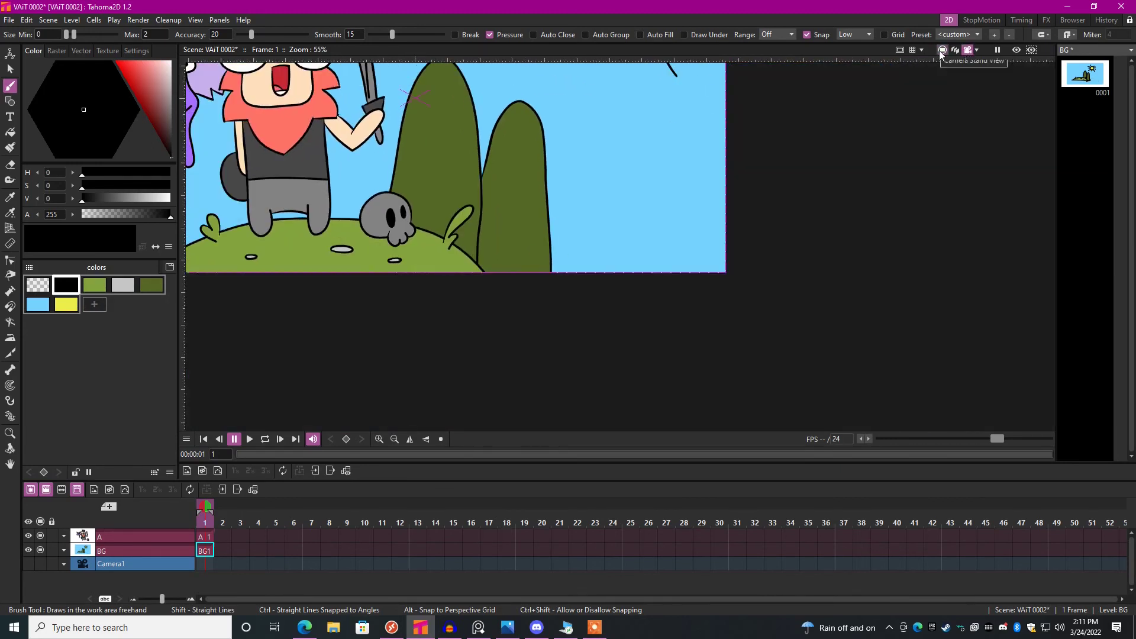
click(943, 51)
scroll(645, 265, up, 2)
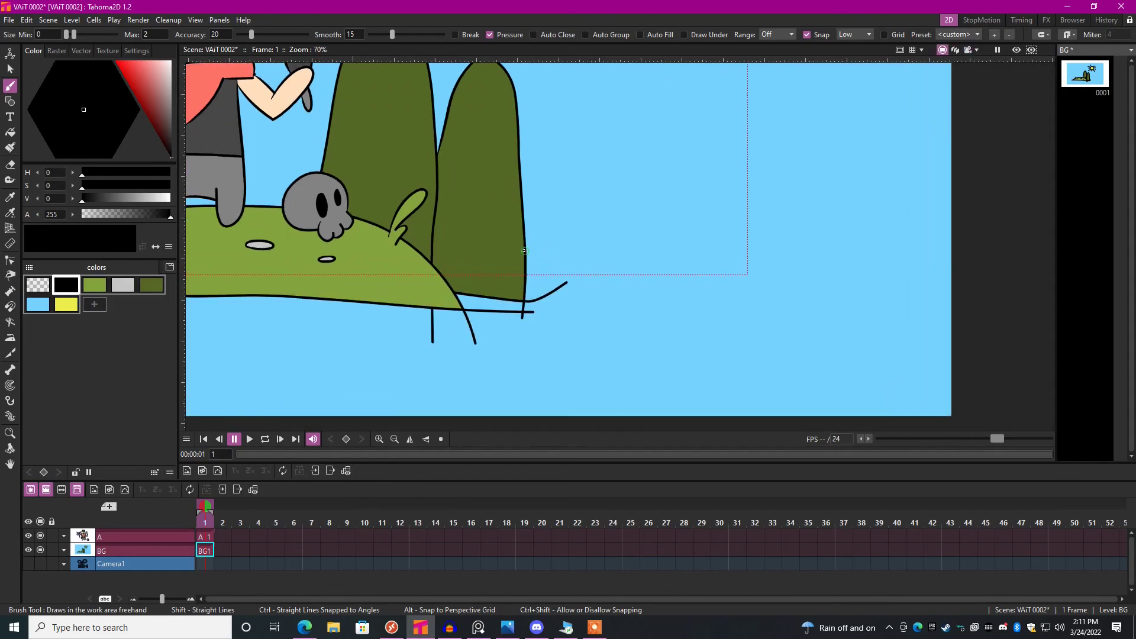
After two undone attempts, draw a large oval outline for the second hill.
drag(705, 222, 736, 355)
key(ctrl+z)
drag(533, 260, 545, 339)
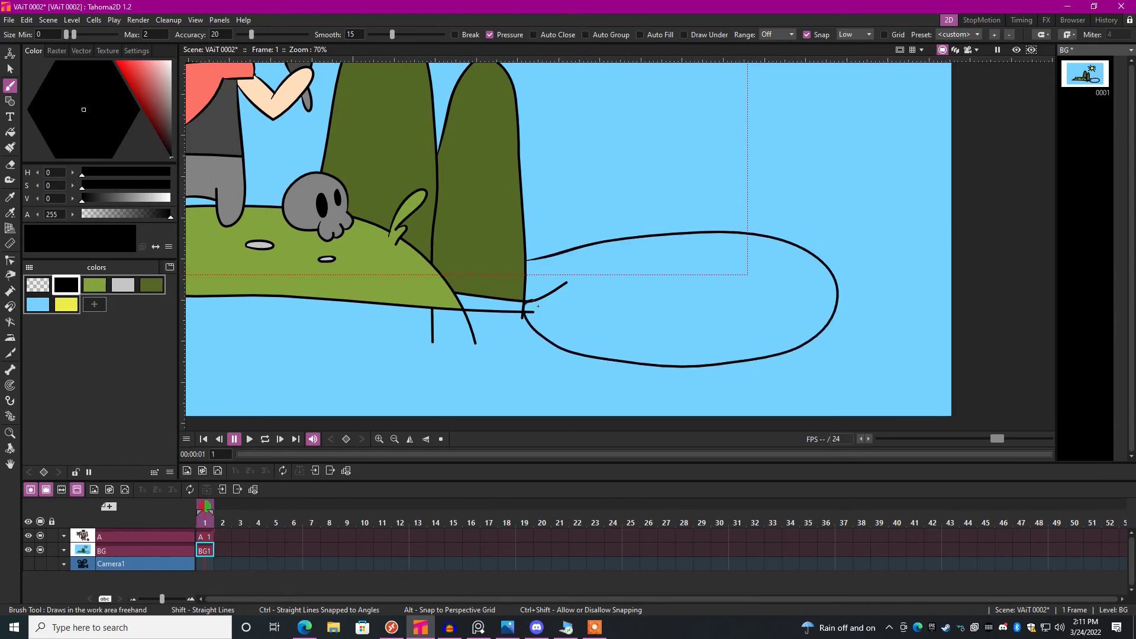
key(ctrl+z)
mouse_move(528, 262)
mouse_down()
mouse_move(382, 355)
mouse_move(373, 307)
mouse_up()
Try filling the new hill light green, then undo the fill that flooded the sky.
click(95, 285)
key(f)
click(700, 242)
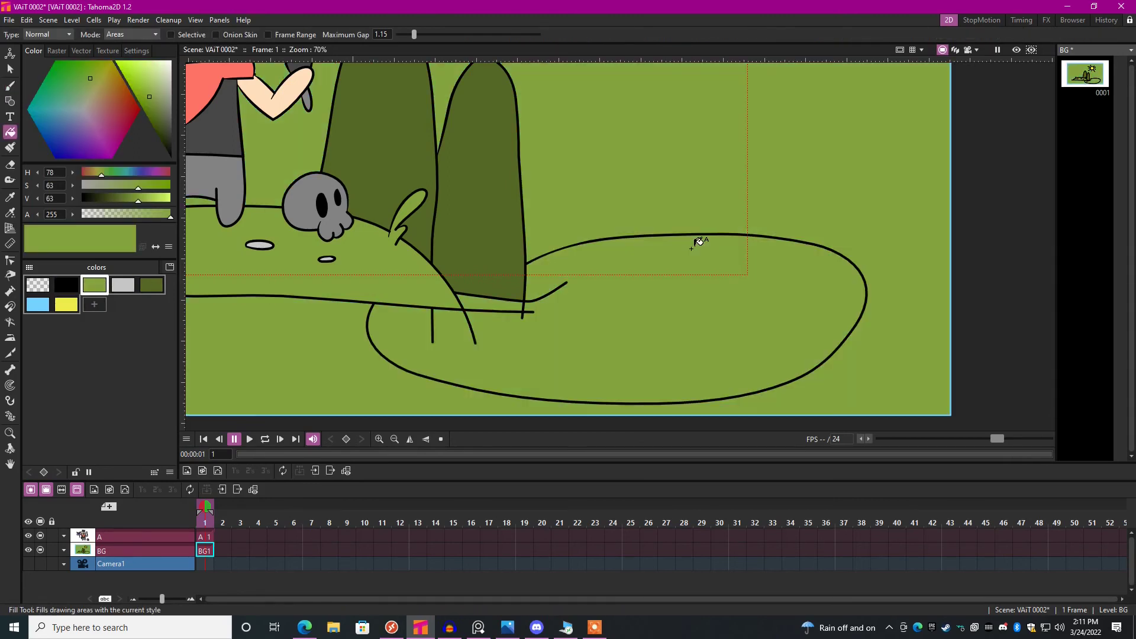
key(ctrl+z)
scroll(382, 300, up, 2)
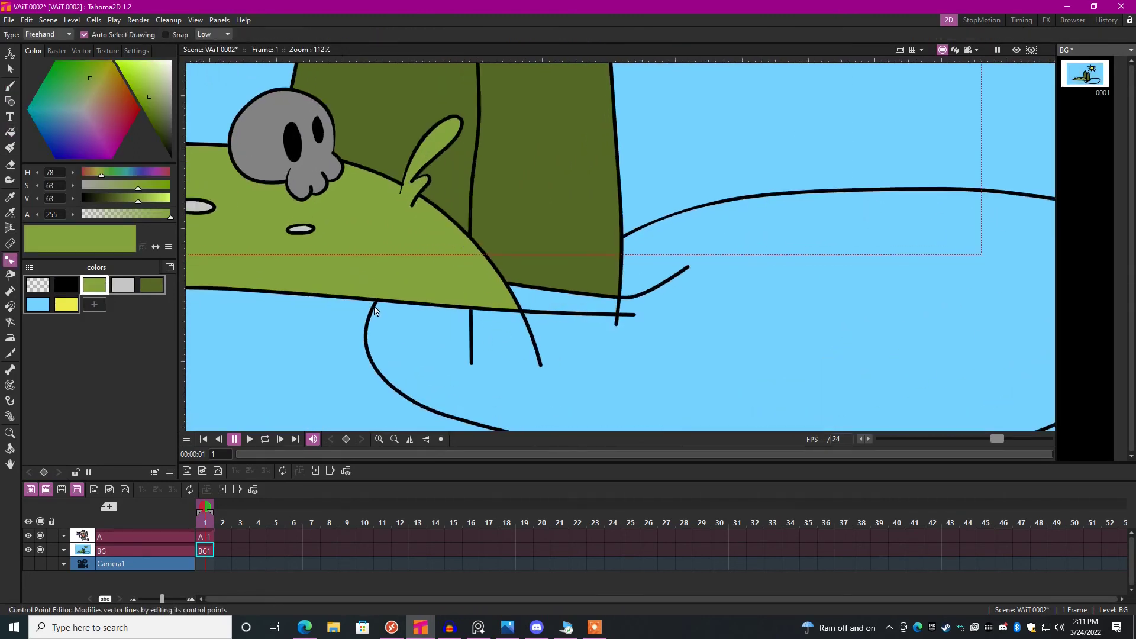
Close the oval's gap and reshape the hill curve to meet the dark hill.
drag(376, 309, 374, 292)
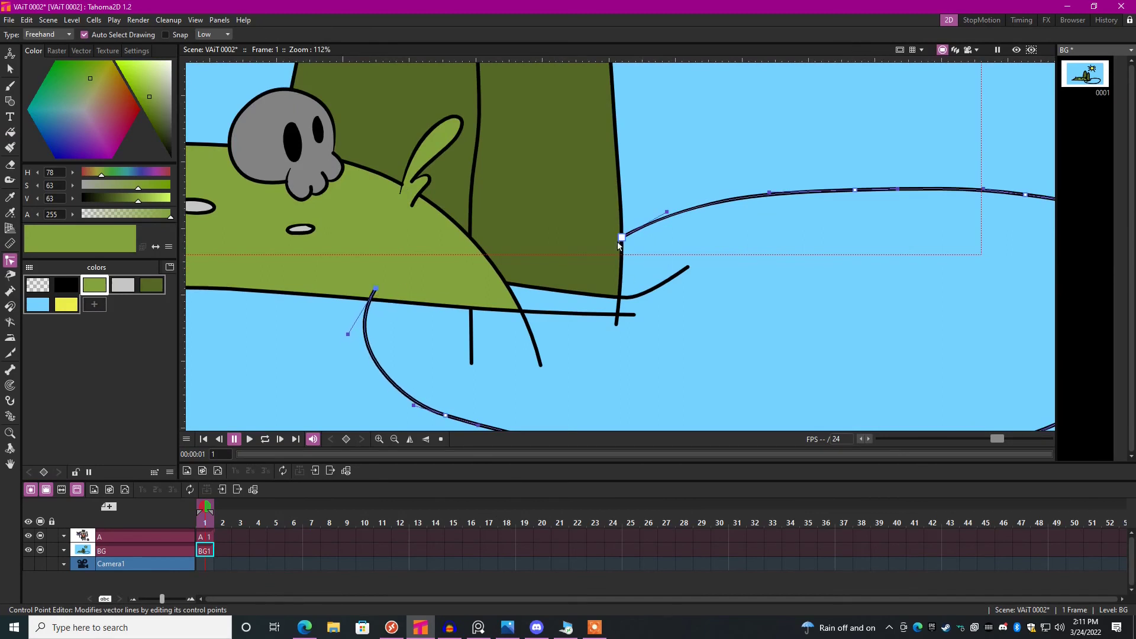
click(619, 204)
key(s)
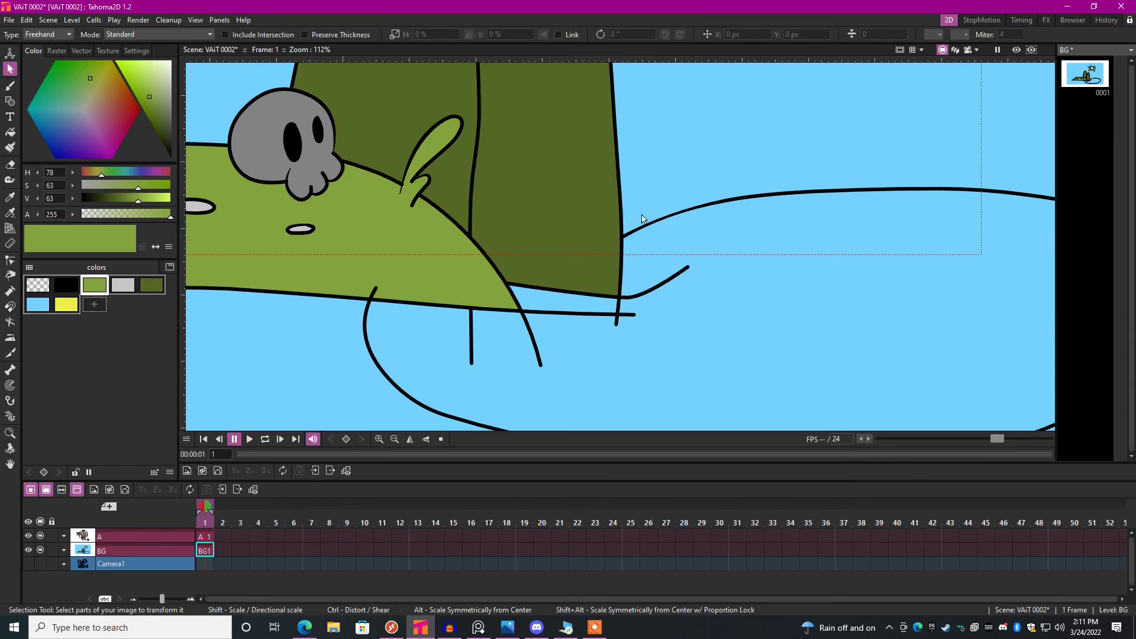
click(634, 233)
key(c)
drag(626, 236, 493, 265)
Fill the second hill light green and check it in Camera View.
key(f)
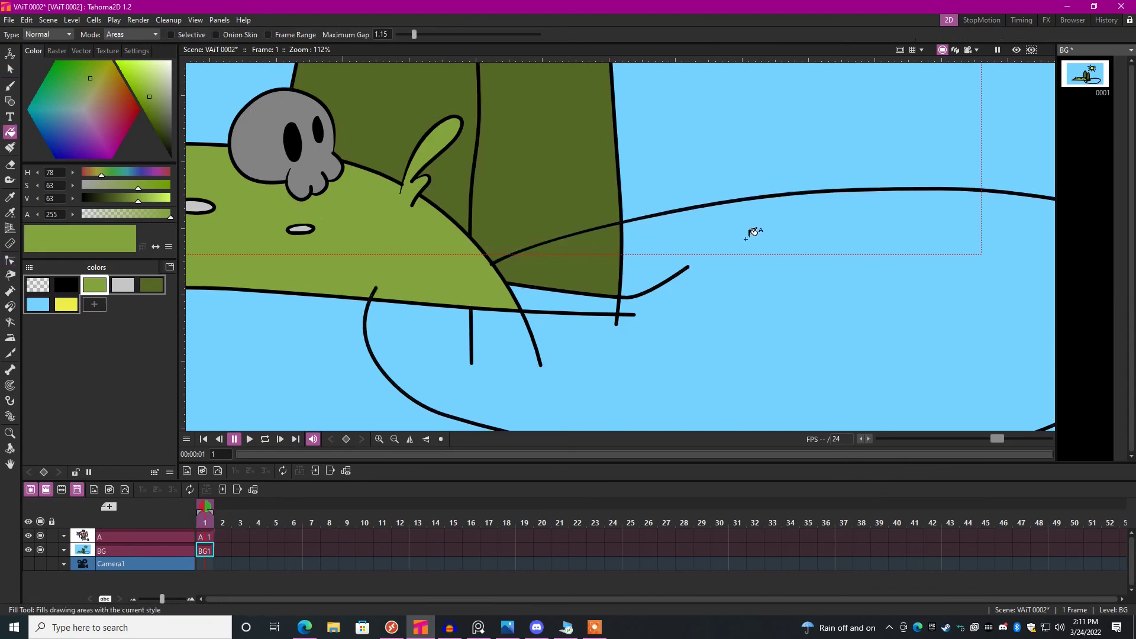
click(755, 236)
scroll(728, 257, down, 3)
scroll(692, 266, up, 2)
scroll(468, 297, up, 2)
key(a)
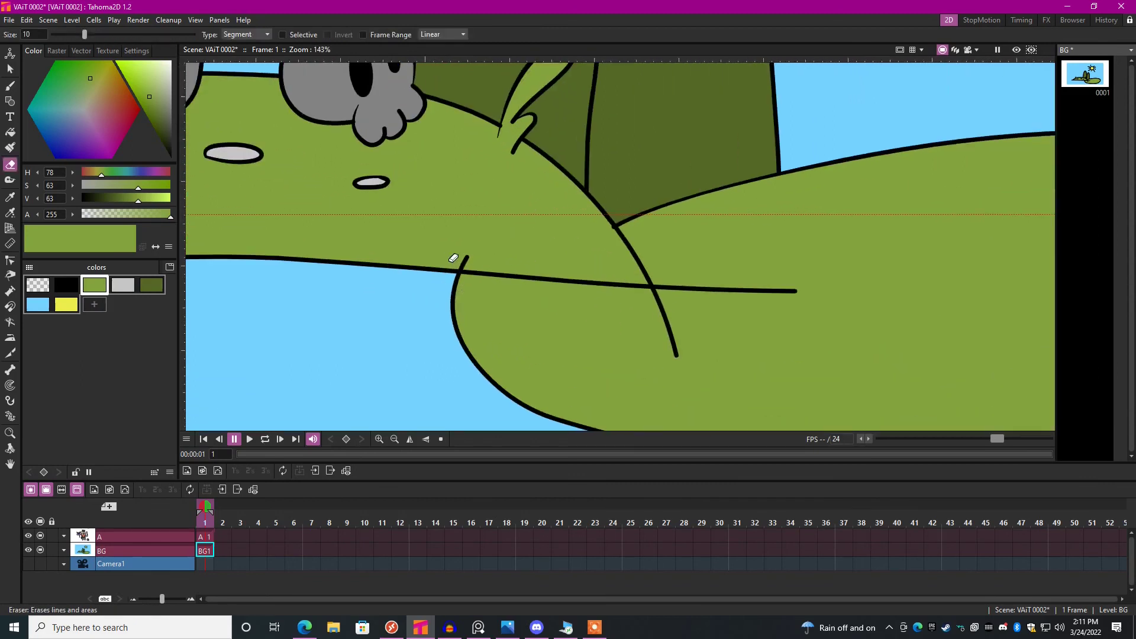
scroll(532, 266, down, 4)
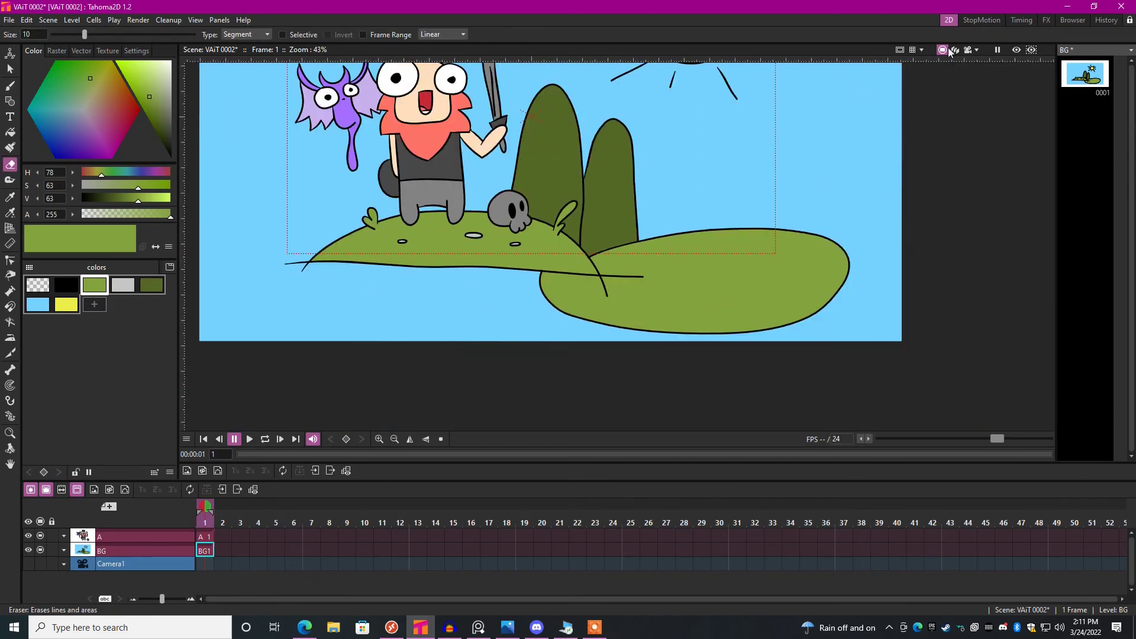
click(968, 49)
scroll(679, 239, down, 2)
scroll(528, 232, up, 2)
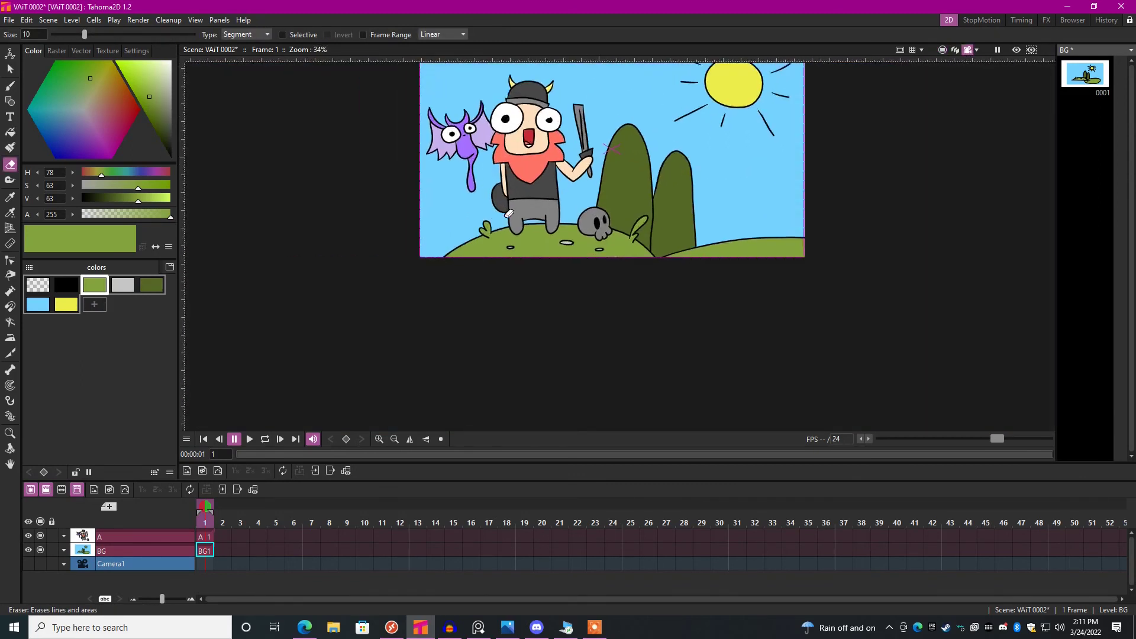
scroll(528, 227, up, 2)
click(967, 50)
scroll(533, 249, up, 2)
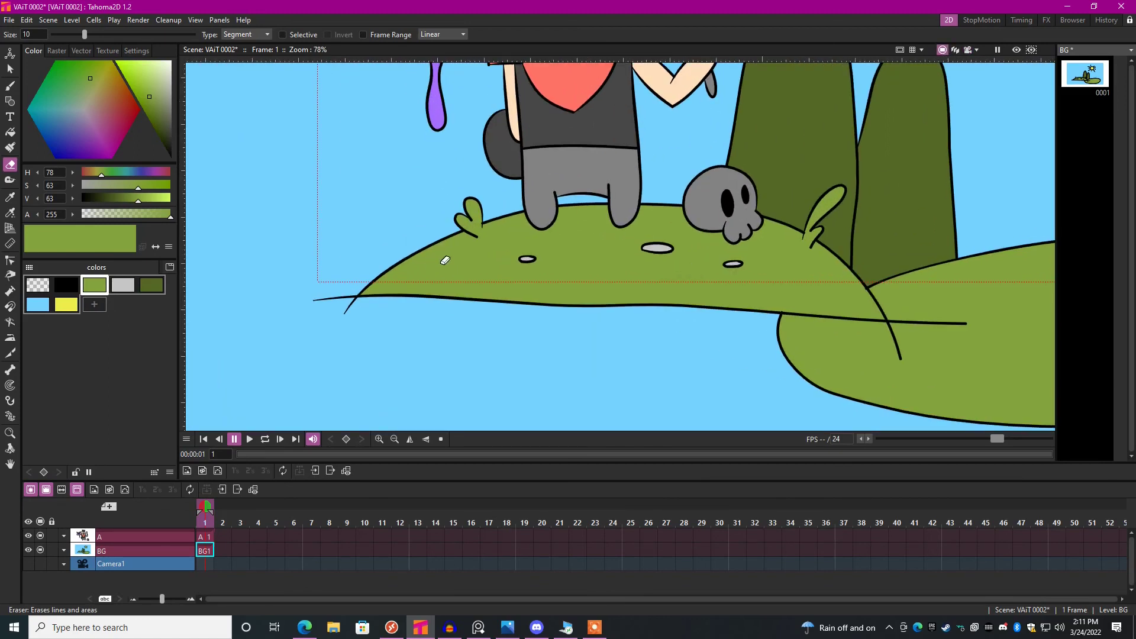
middle_click(482, 258)
Draw a black C-shaped lobe at the hill's left end and fill it light green.
key(b)
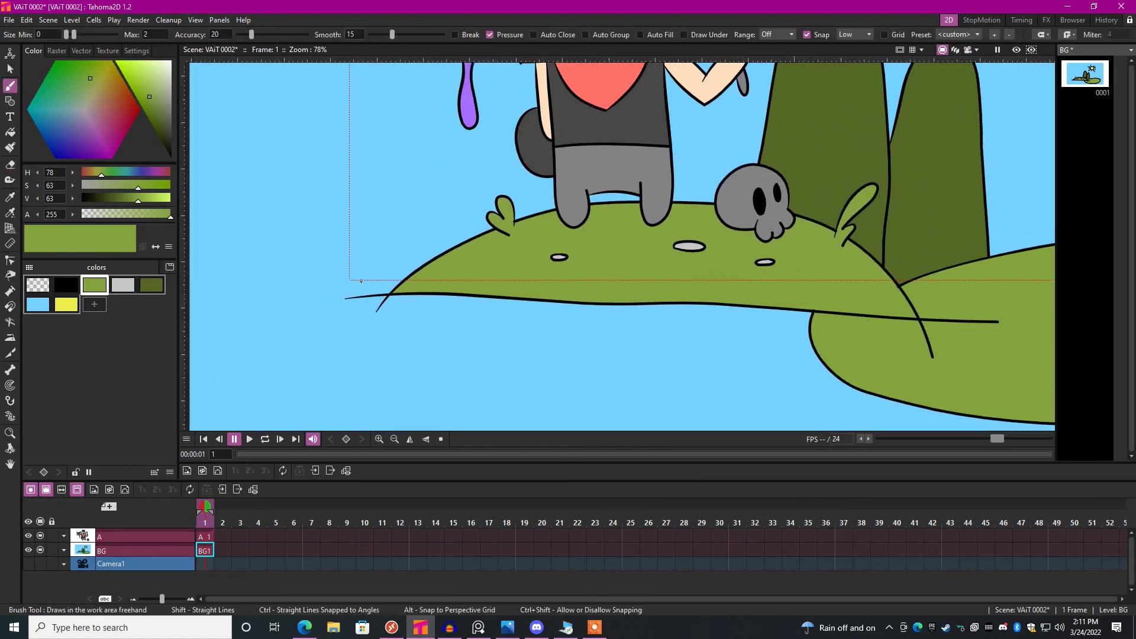
click(66, 285)
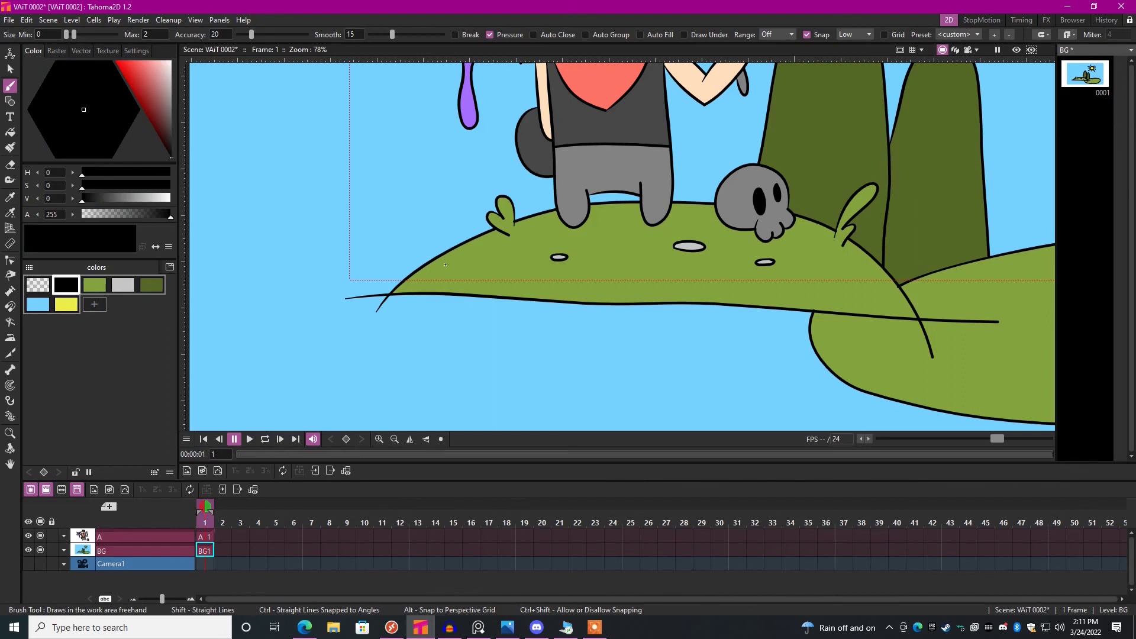
drag(434, 261, 425, 359)
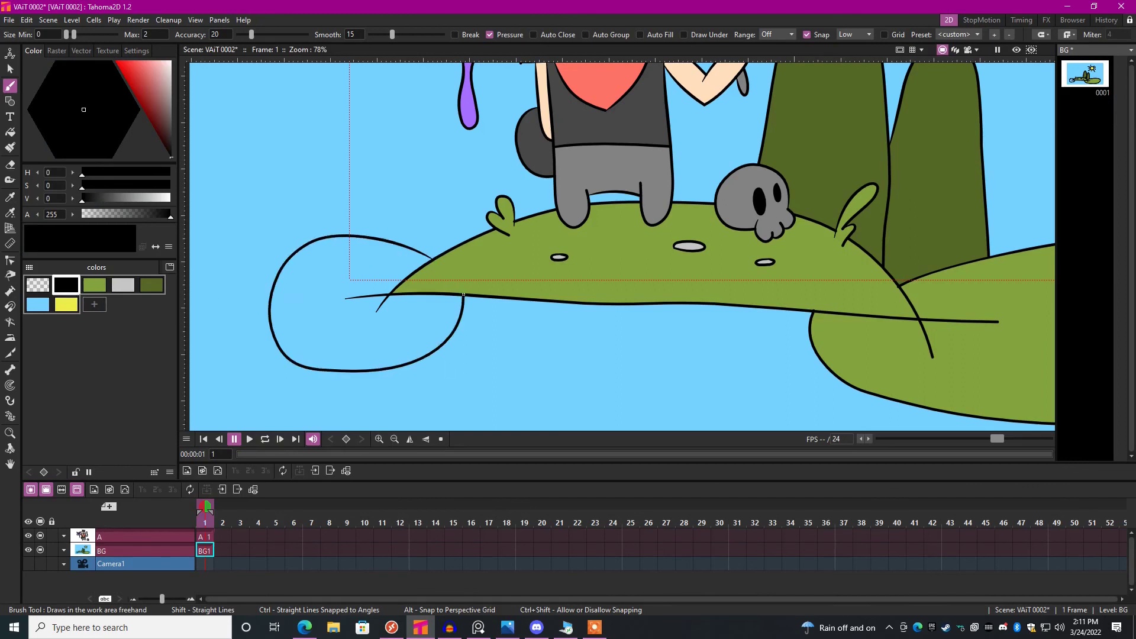
click(96, 285)
key(f)
click(394, 252)
scroll(568, 249, down, 5)
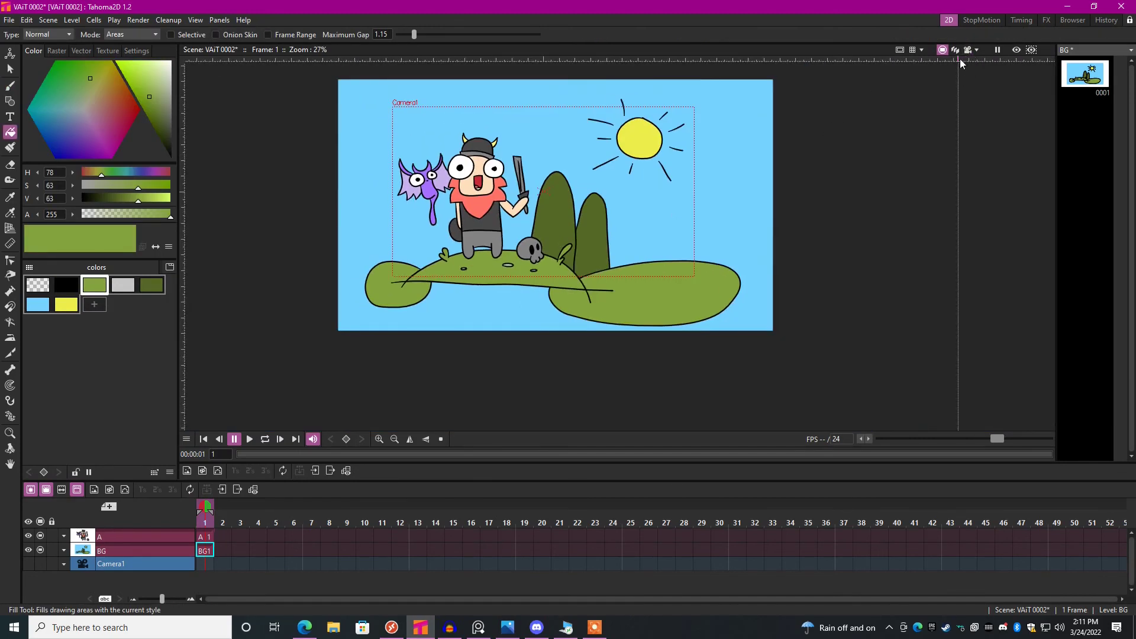
click(971, 51)
scroll(603, 214, up, 2)
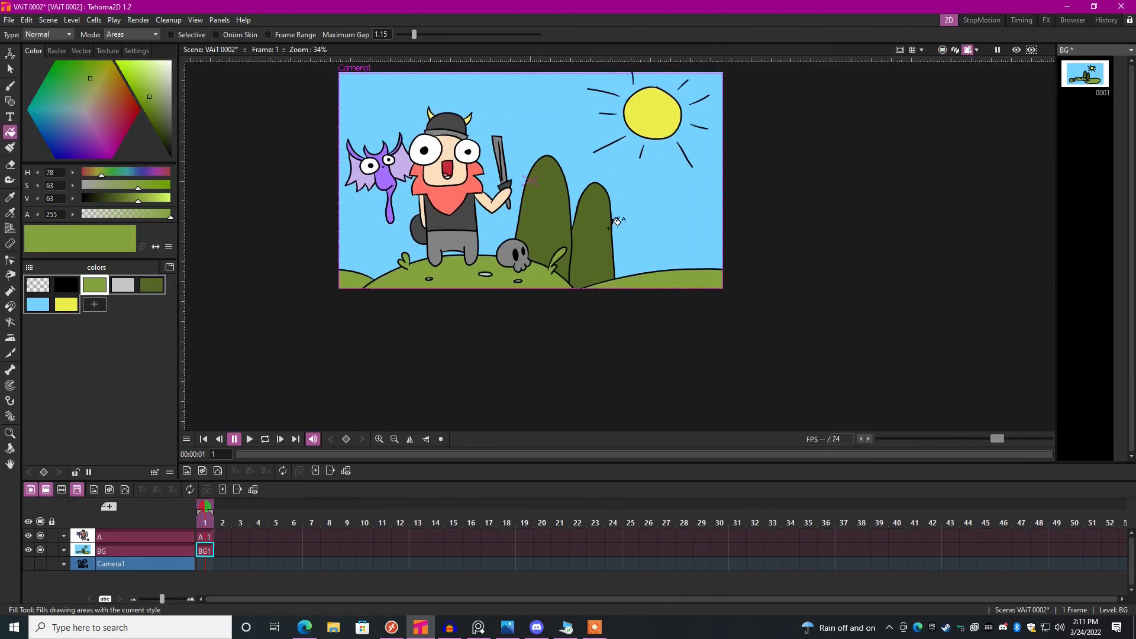
scroll(604, 221, up, 1)
scroll(603, 249, up, 2)
scroll(604, 275, up, 2)
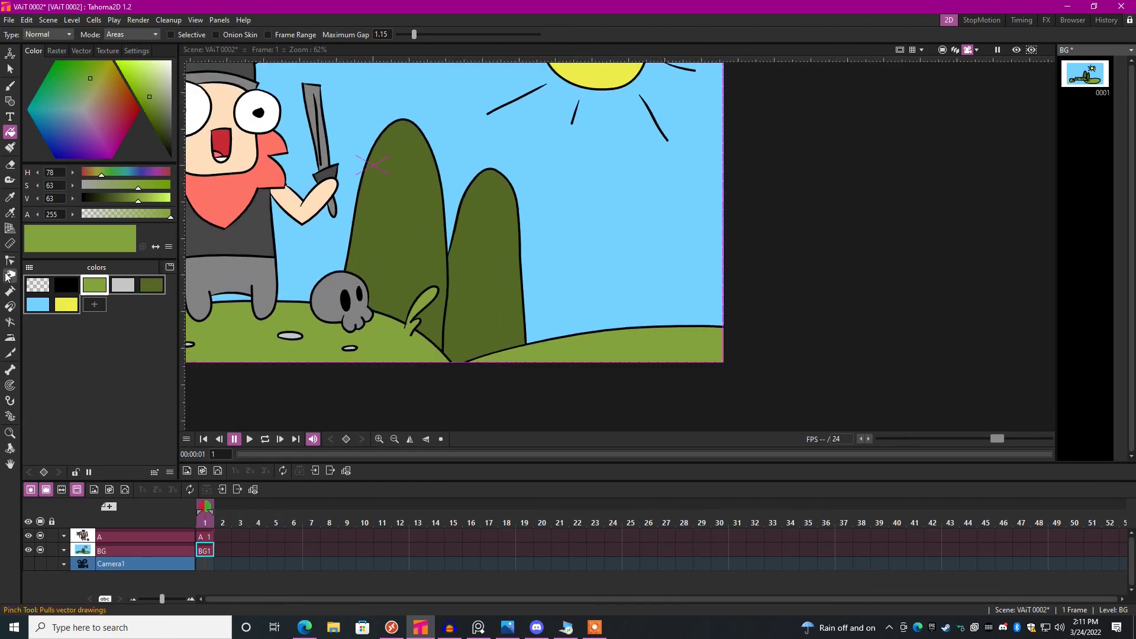
Brush a black tombstone arch in the sky with an outer arch for its side.
click(67, 286)
key(b)
scroll(581, 274, up, 3)
scroll(581, 274, up, 3)
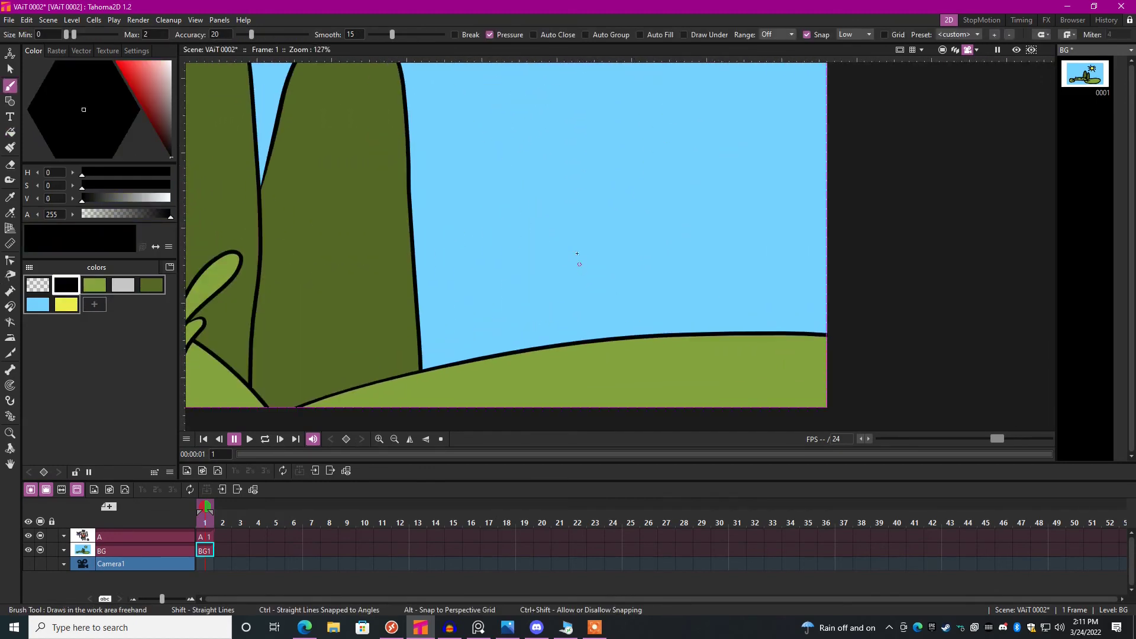
mouse_move(579, 275)
mouse_down()
mouse_move(572, 220)
mouse_move(628, 273)
mouse_up()
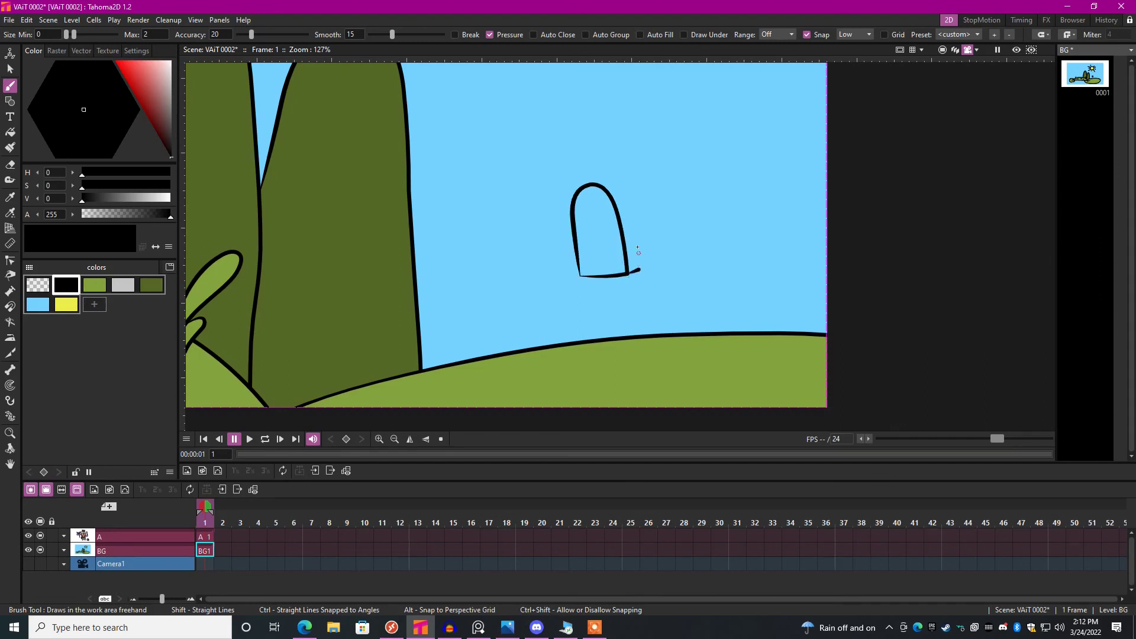
drag(639, 266, 595, 183)
scroll(638, 238, up, 2)
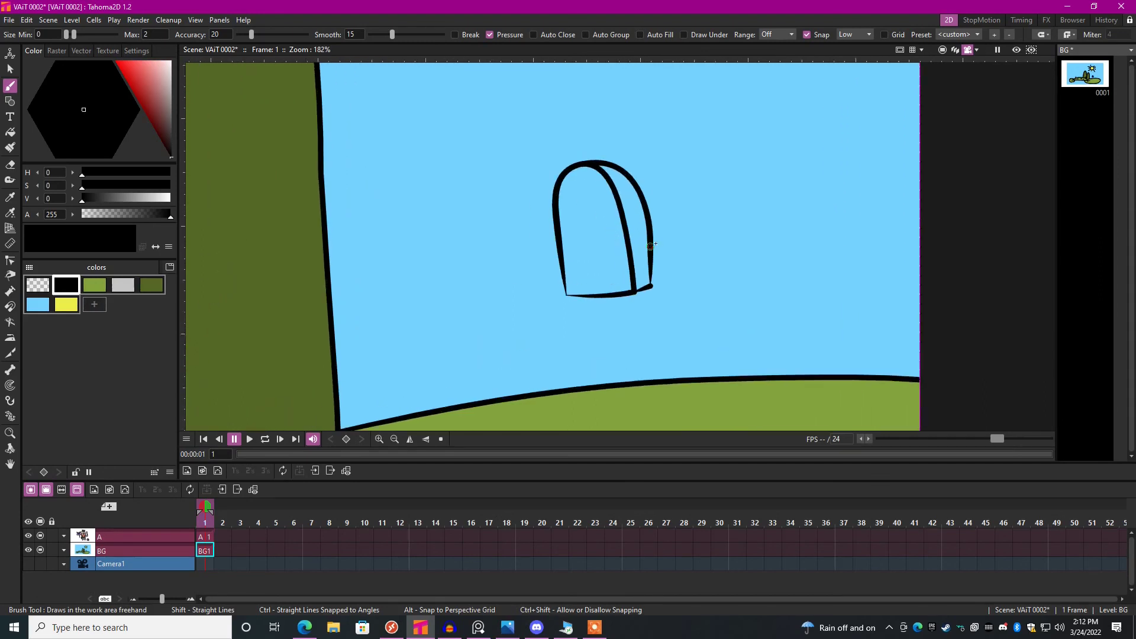
Add a grey palette style, fill the tombstone front grey and its side light grey.
click(95, 305)
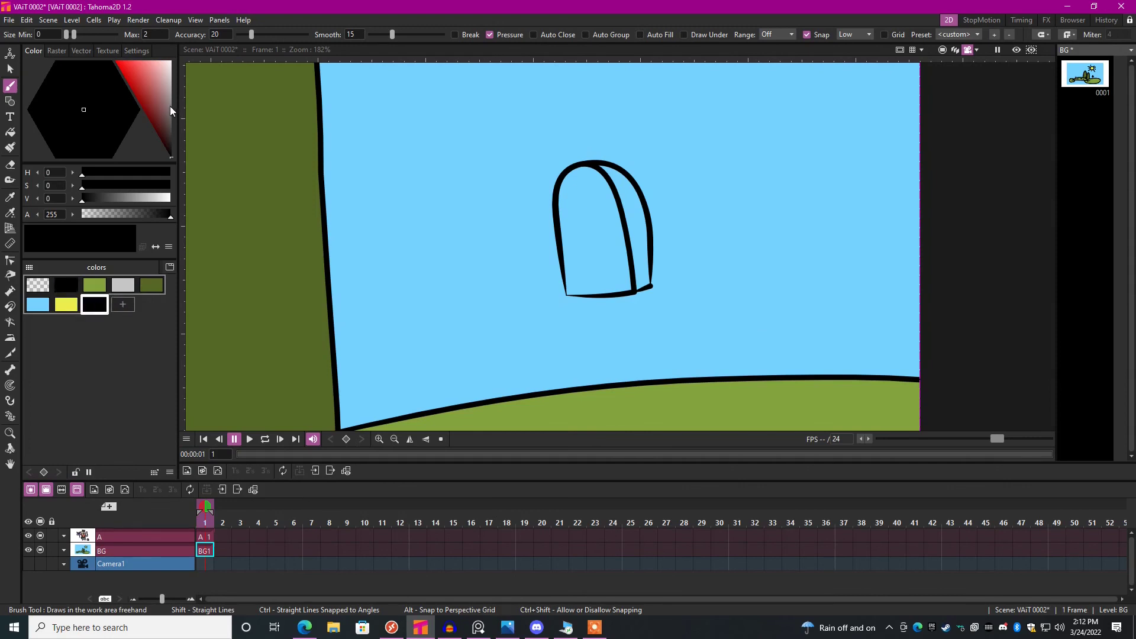
click(167, 107)
key(f)
click(595, 231)
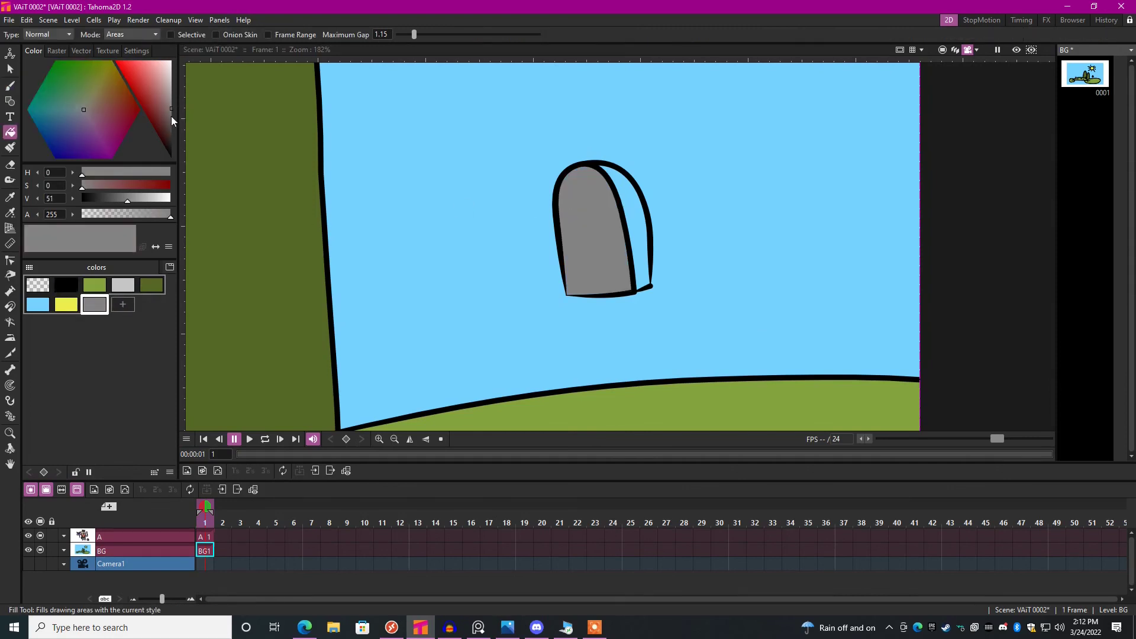
click(124, 284)
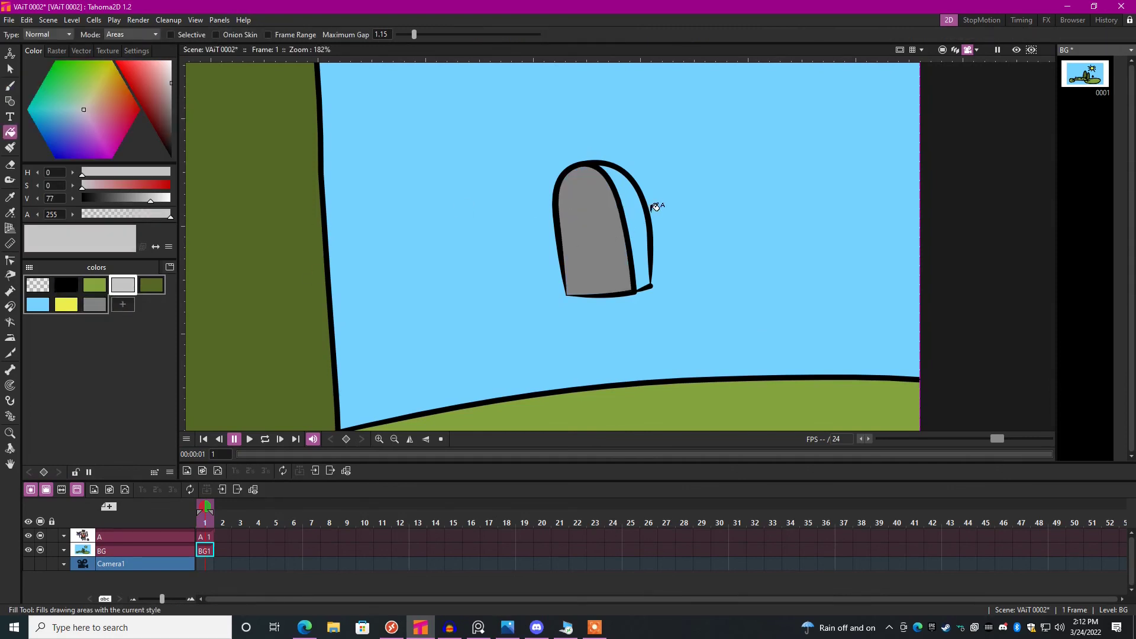
click(609, 238)
scroll(621, 240, down, 3)
Move the tombstone down onto the grass and place a copy on the lower hill.
key(s)
click(621, 250)
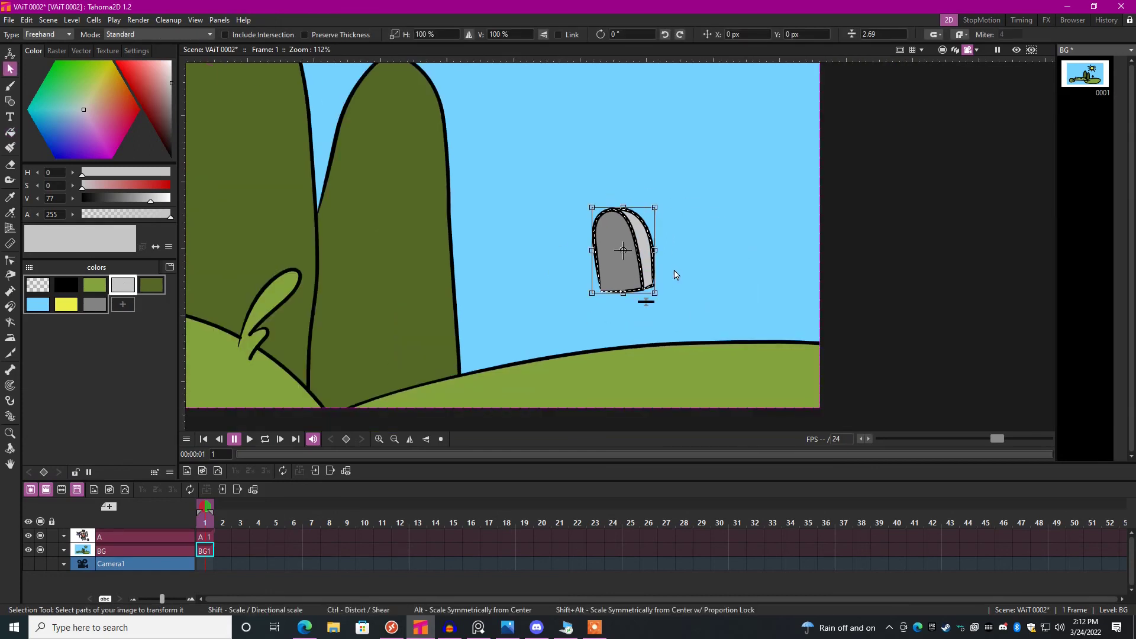
mouse_move(647, 231)
mouse_down()
mouse_move(623, 327)
mouse_move(749, 297)
mouse_move(490, 335)
mouse_move(461, 355)
mouse_up()
drag(514, 307, 482, 381)
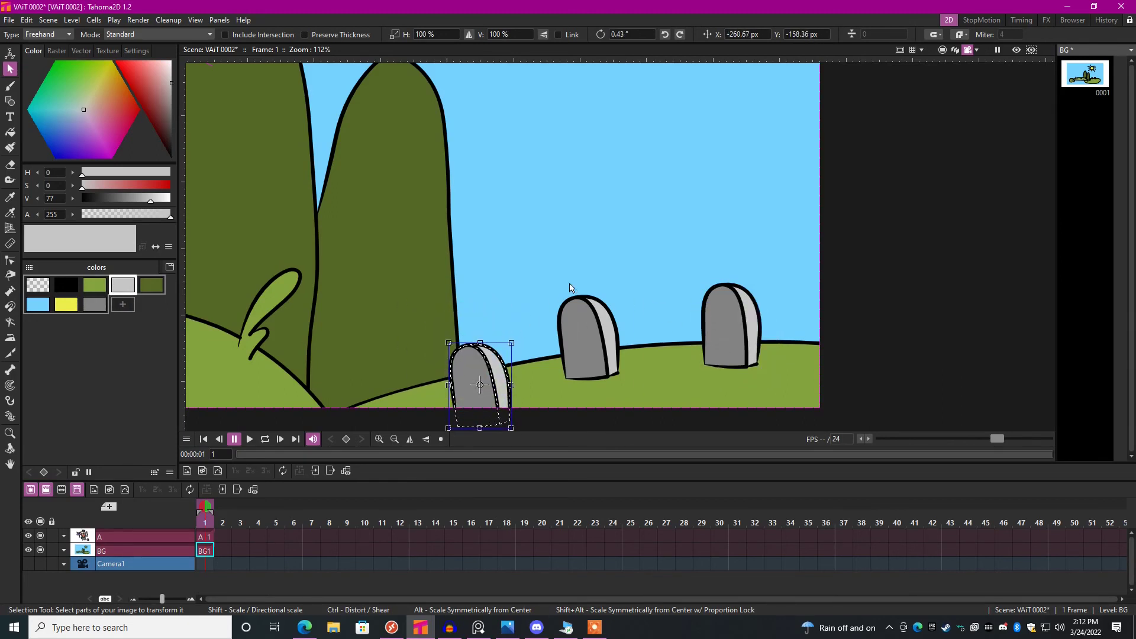
scroll(577, 324, down, 8)
scroll(621, 338, down, 5)
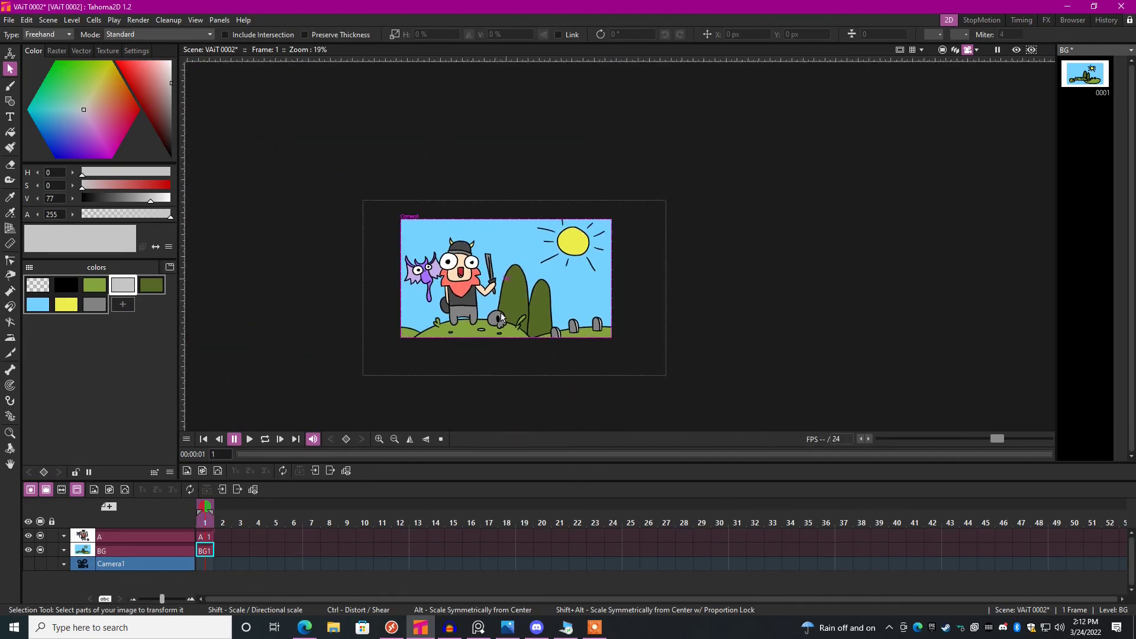
scroll(510, 318, up, 2)
Save the completed dwarf, bat, sun, hills and tombstones scene twice with Ctrl+S.
key(ctrl+s)
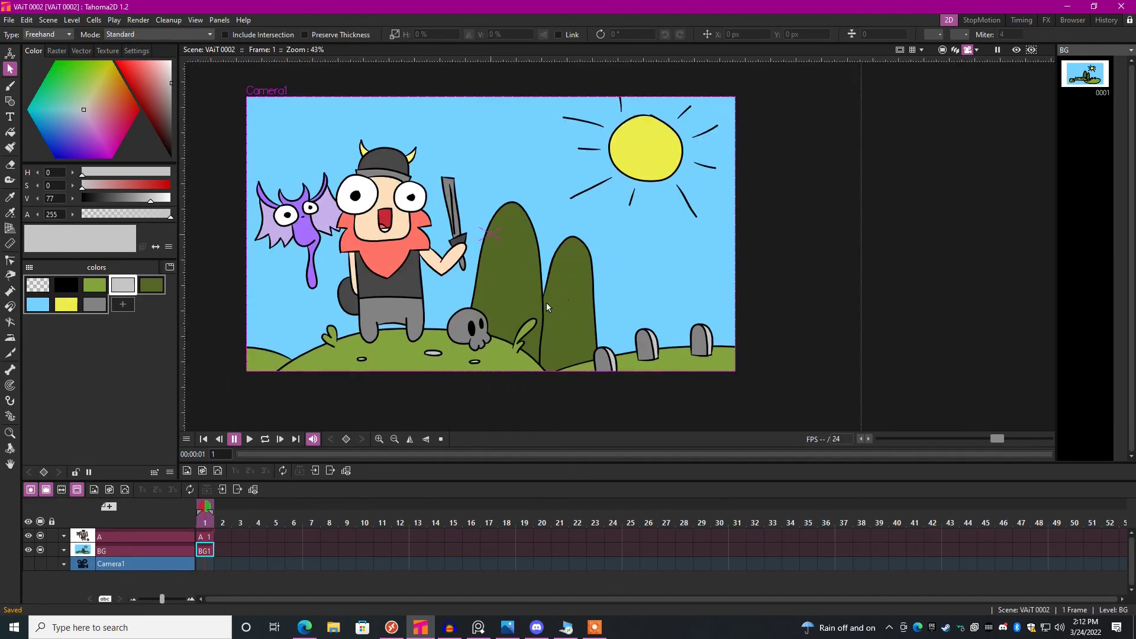
scroll(546, 303, up, 2)
scroll(561, 268, up, 1)
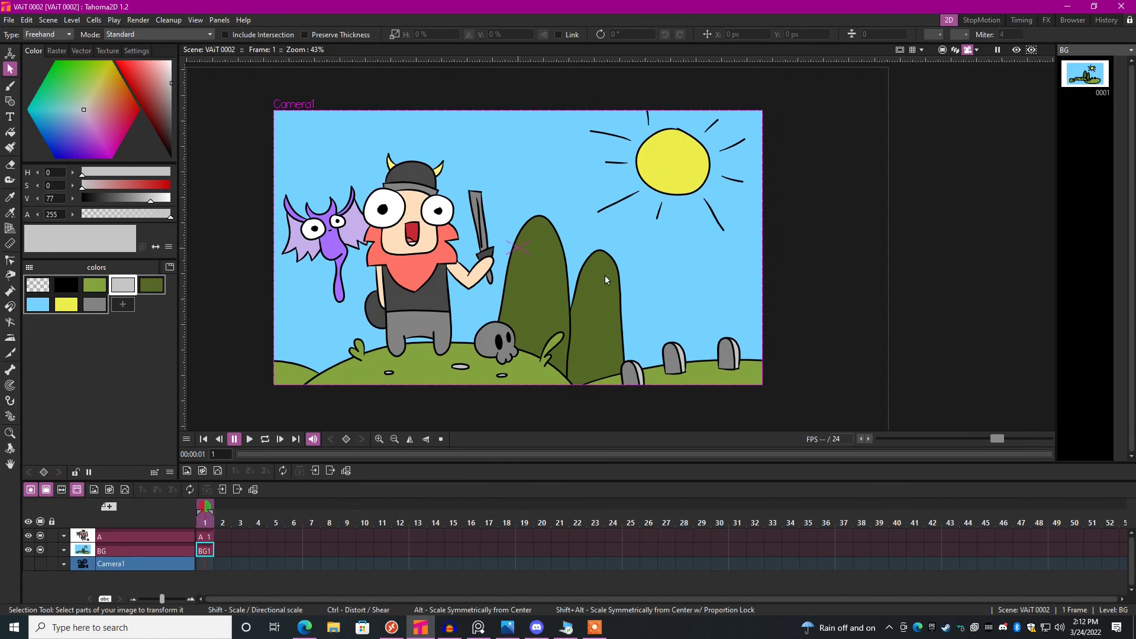
key(ctrl+s)
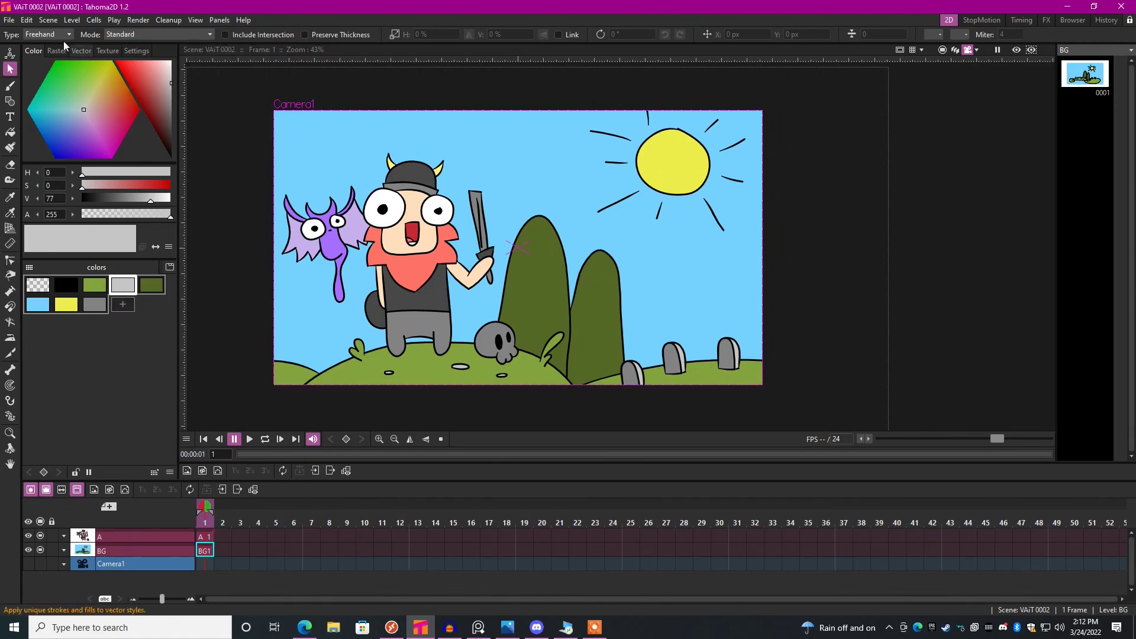